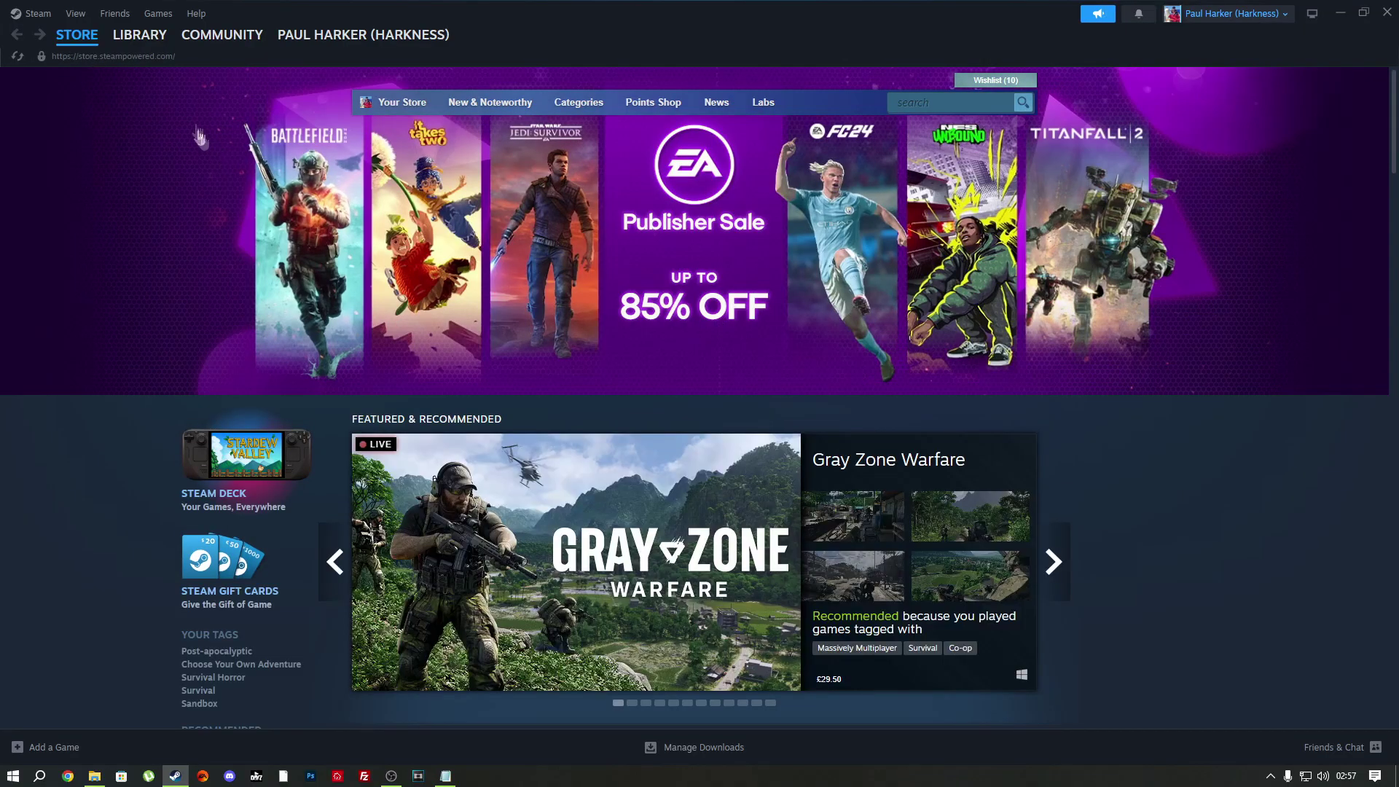
# Step: Install DayZ Tools from the Steam library to Local Drive (C:), then close the Steam window
pyautogui.moveTo(140, 35)
pyautogui.click(146, 58)
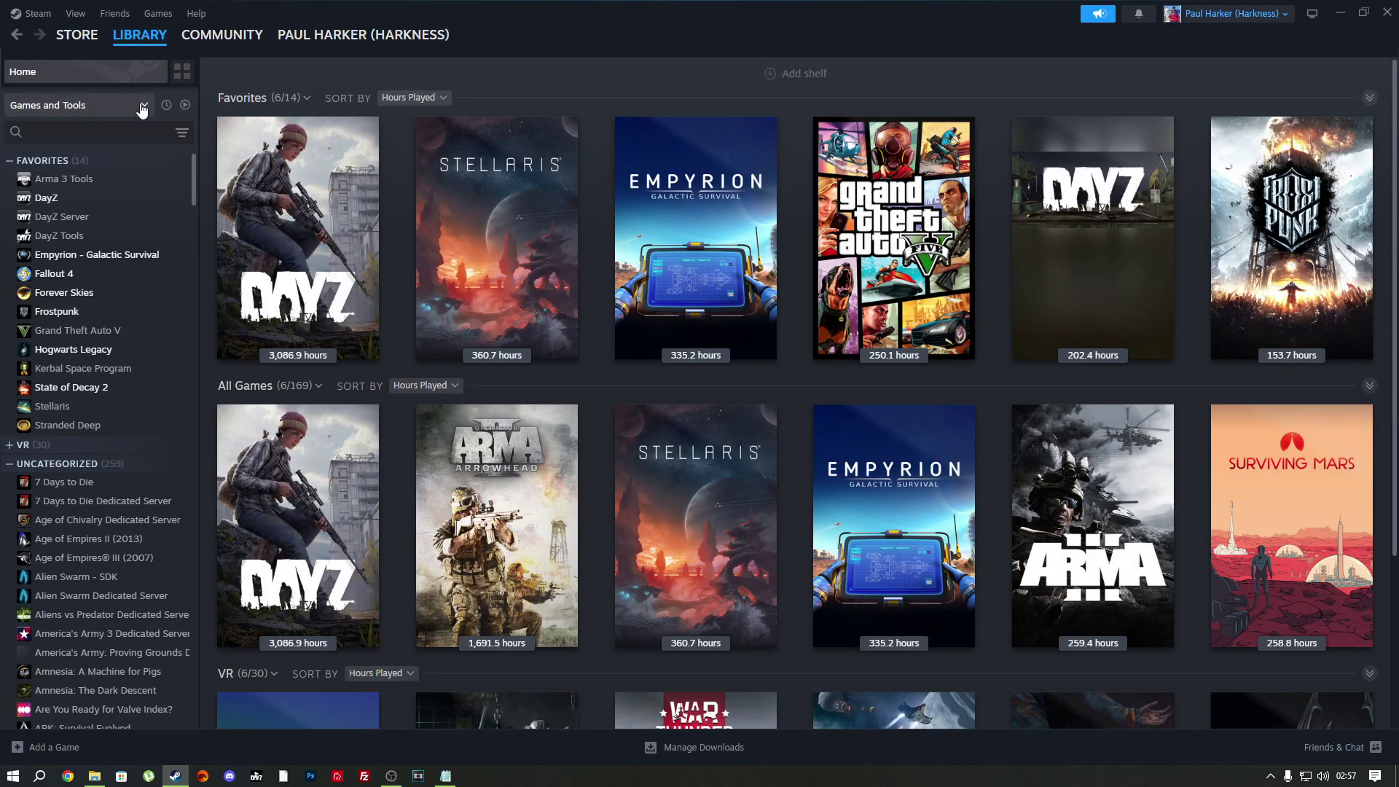
pyautogui.click(142, 105)
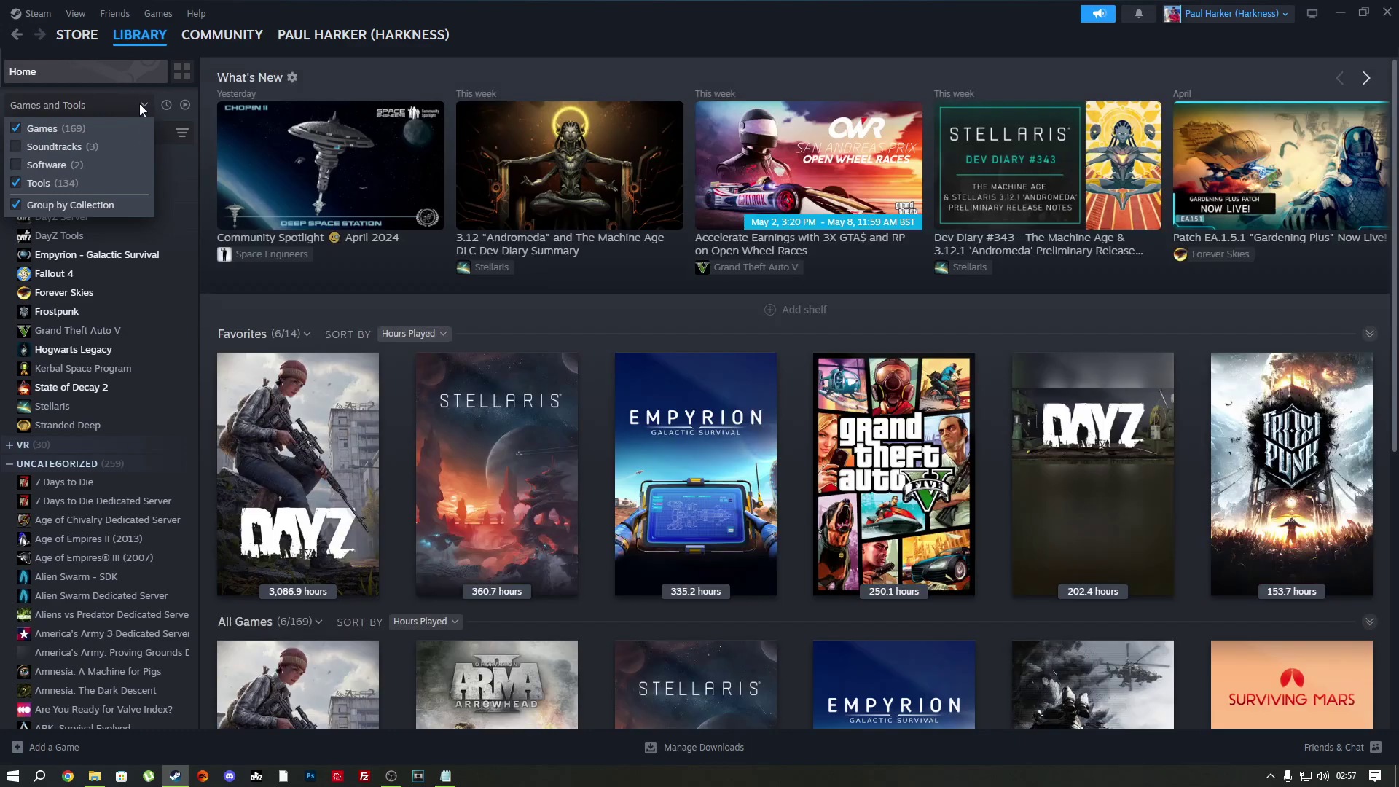
pyautogui.click(138, 104)
pyautogui.click(65, 236)
pyautogui.click(275, 316)
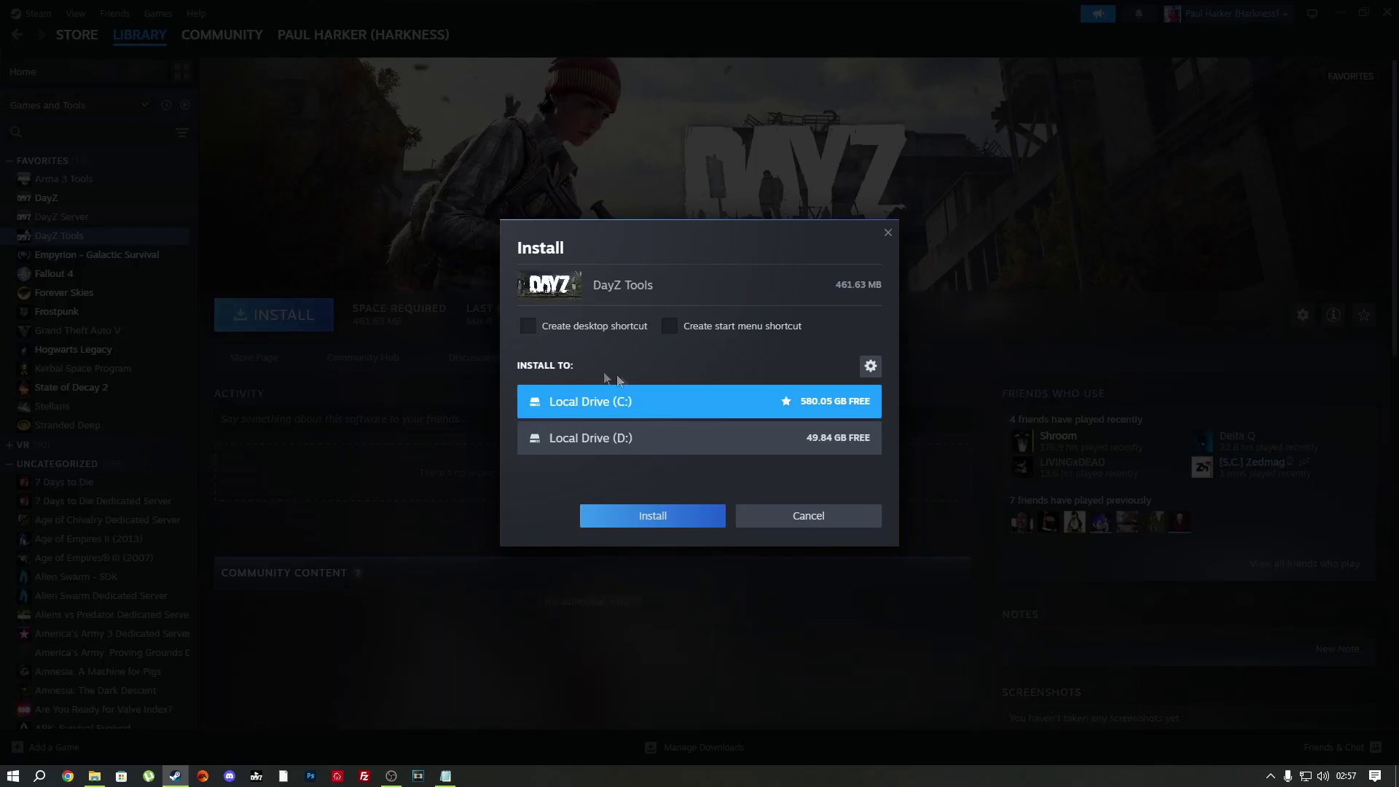
pyautogui.click(645, 525)
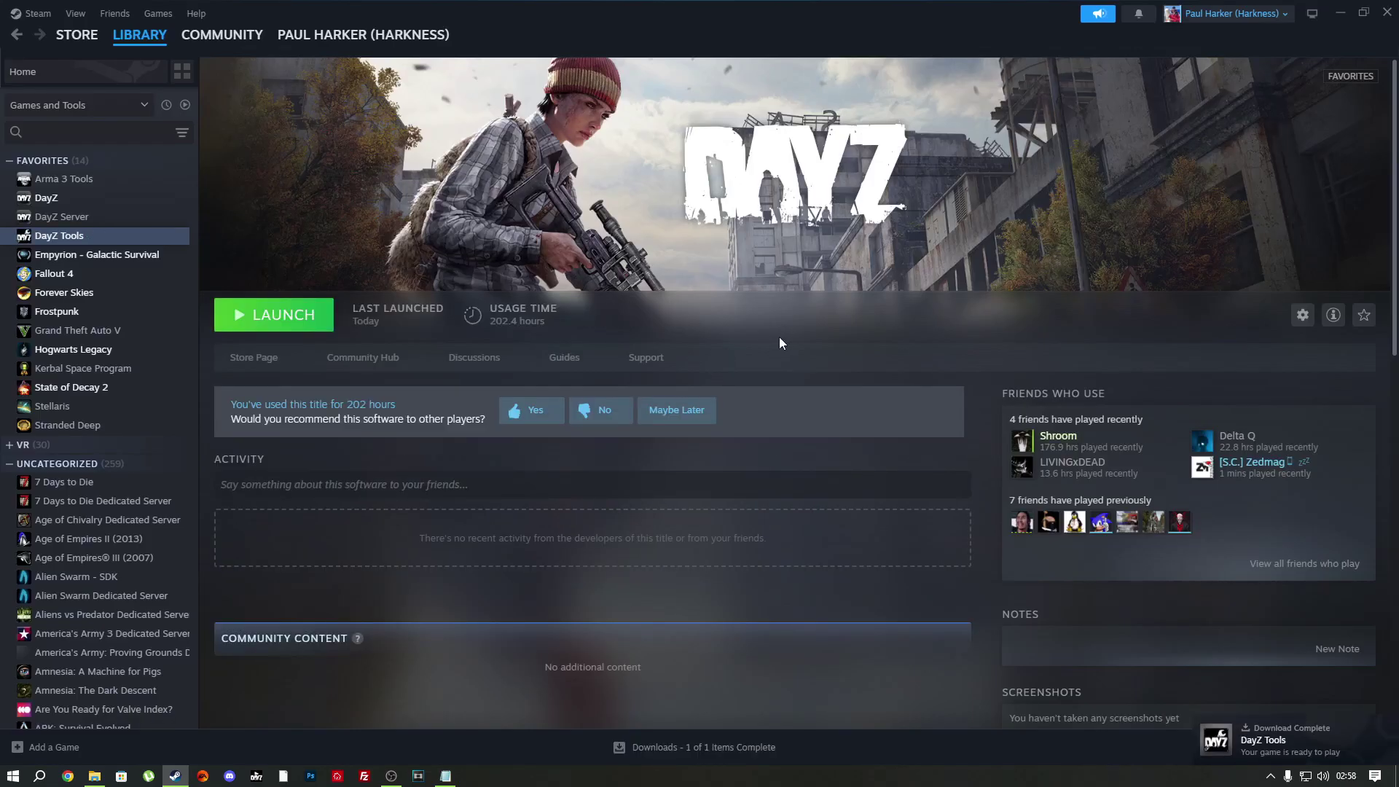
pyautogui.click(1380, 15)
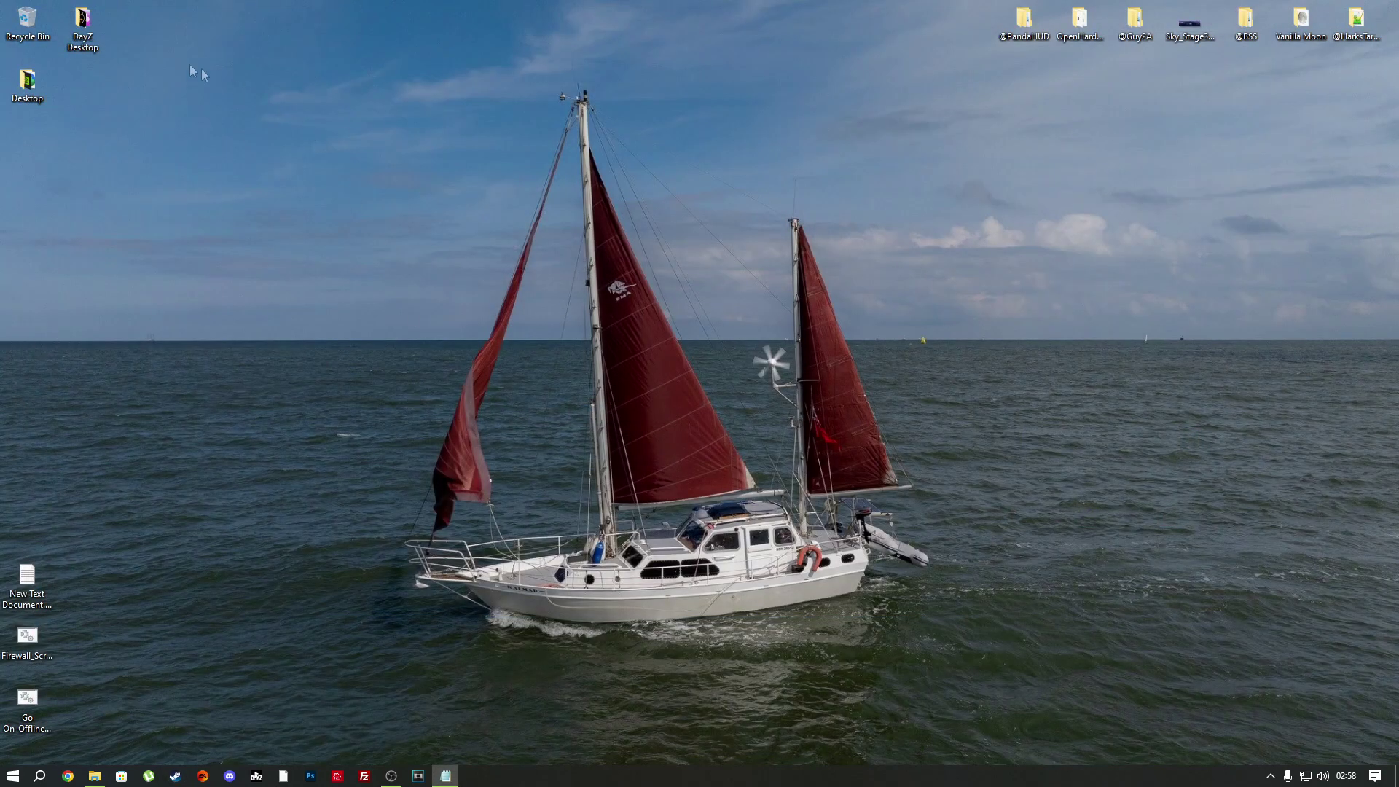
# Step: Open the DayZ Desktop folder and examine its shortcuts, including 1_DayZTools, 2_MikeroTools and 7_PrivateServers
pyautogui.doubleClick(98, 38)
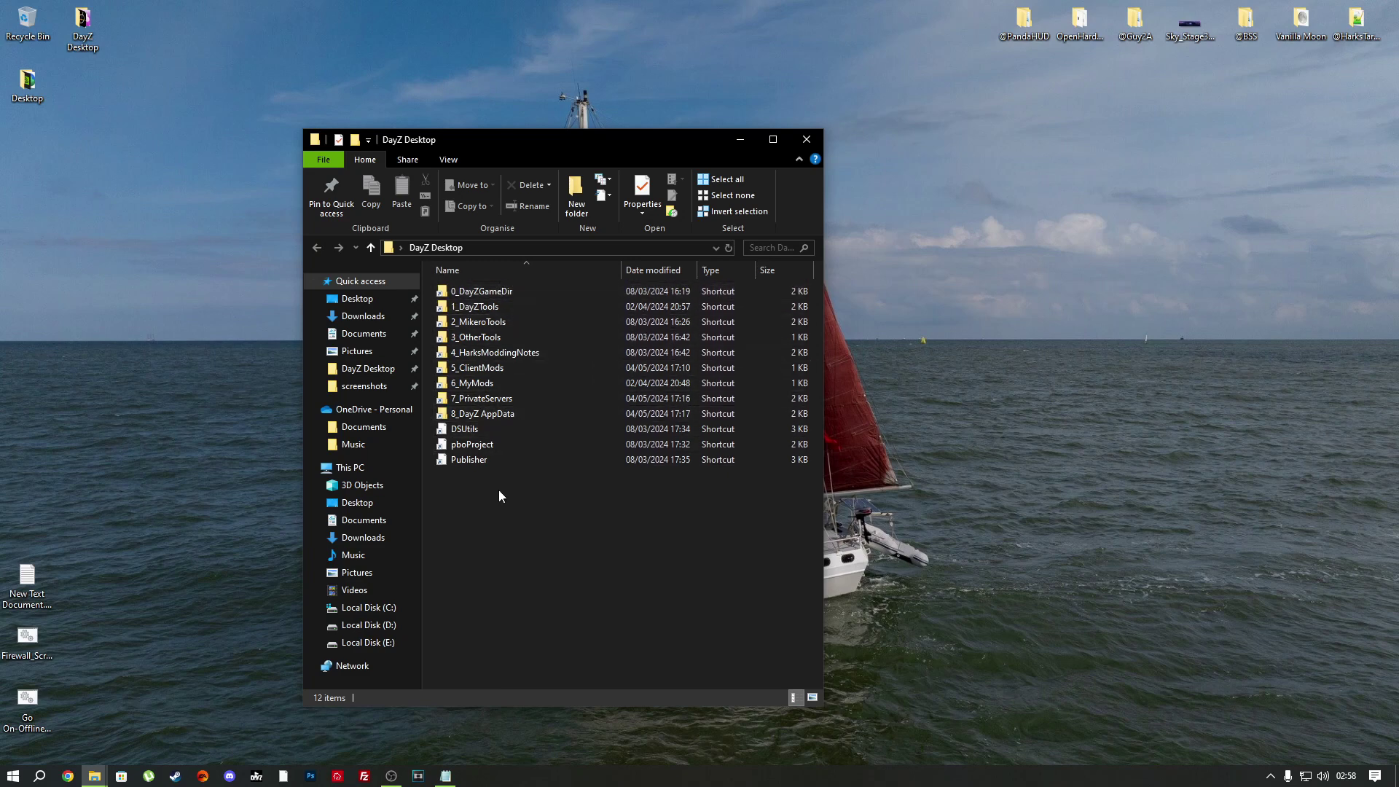
pyautogui.doubleClick(532, 307)
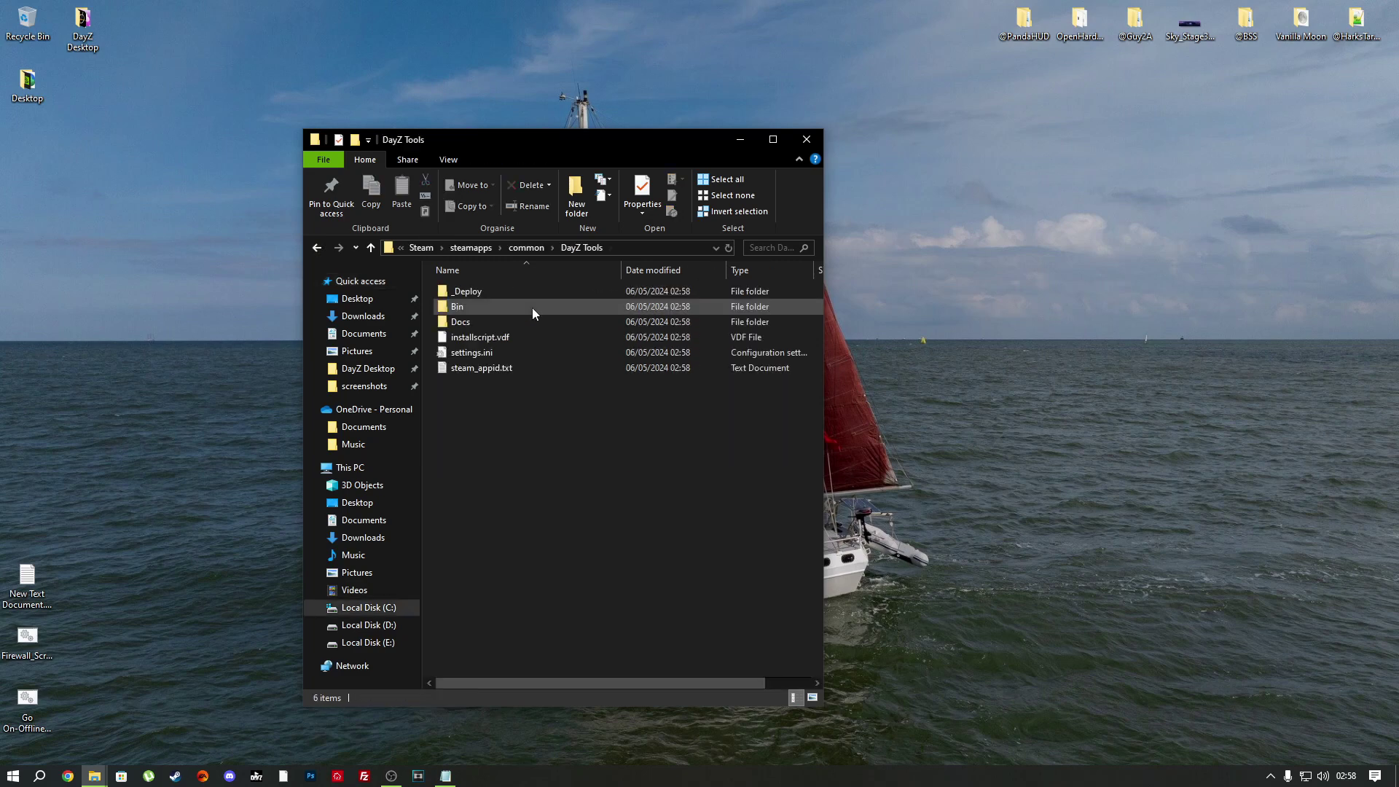
pyautogui.hotkey('alt', 'Left')
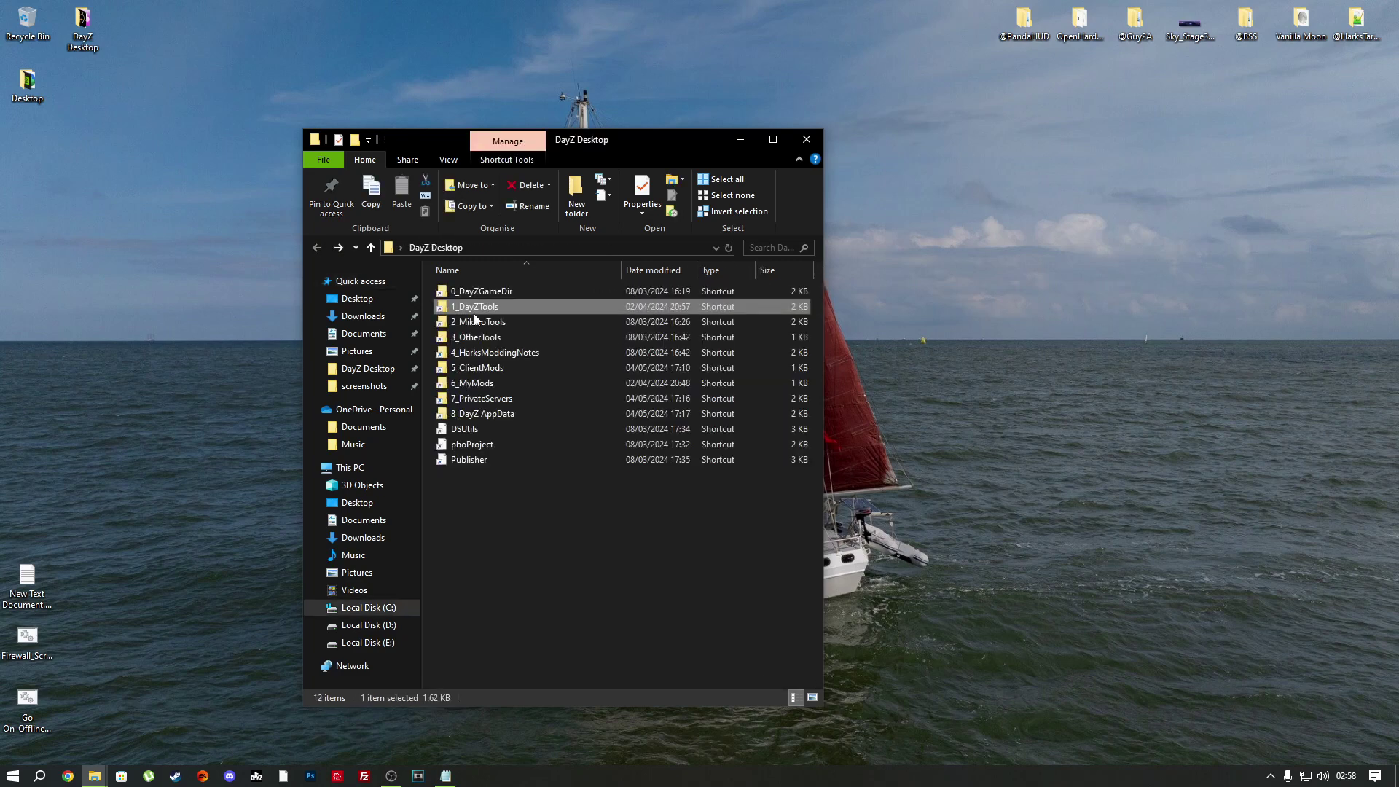
pyautogui.doubleClick(510, 322)
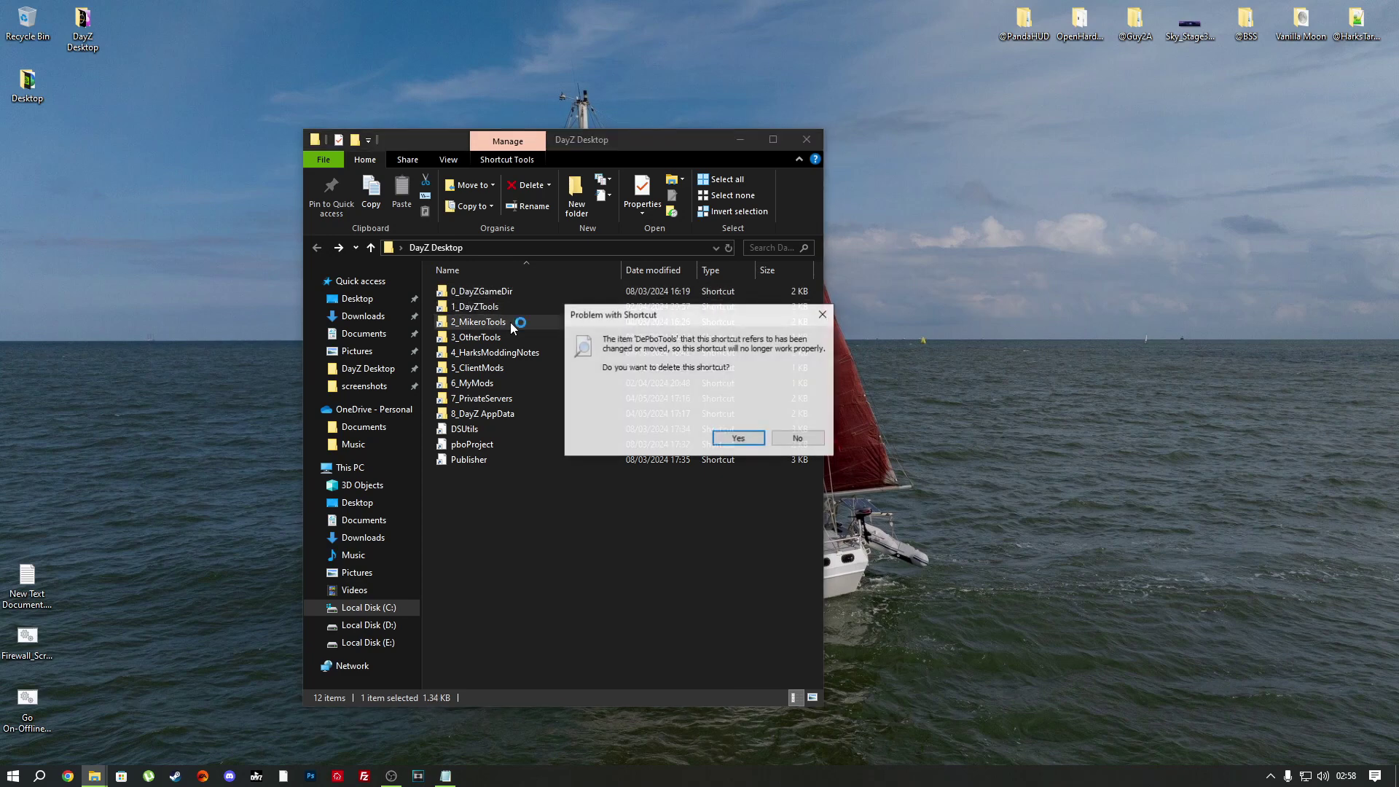
pyautogui.click(823, 314)
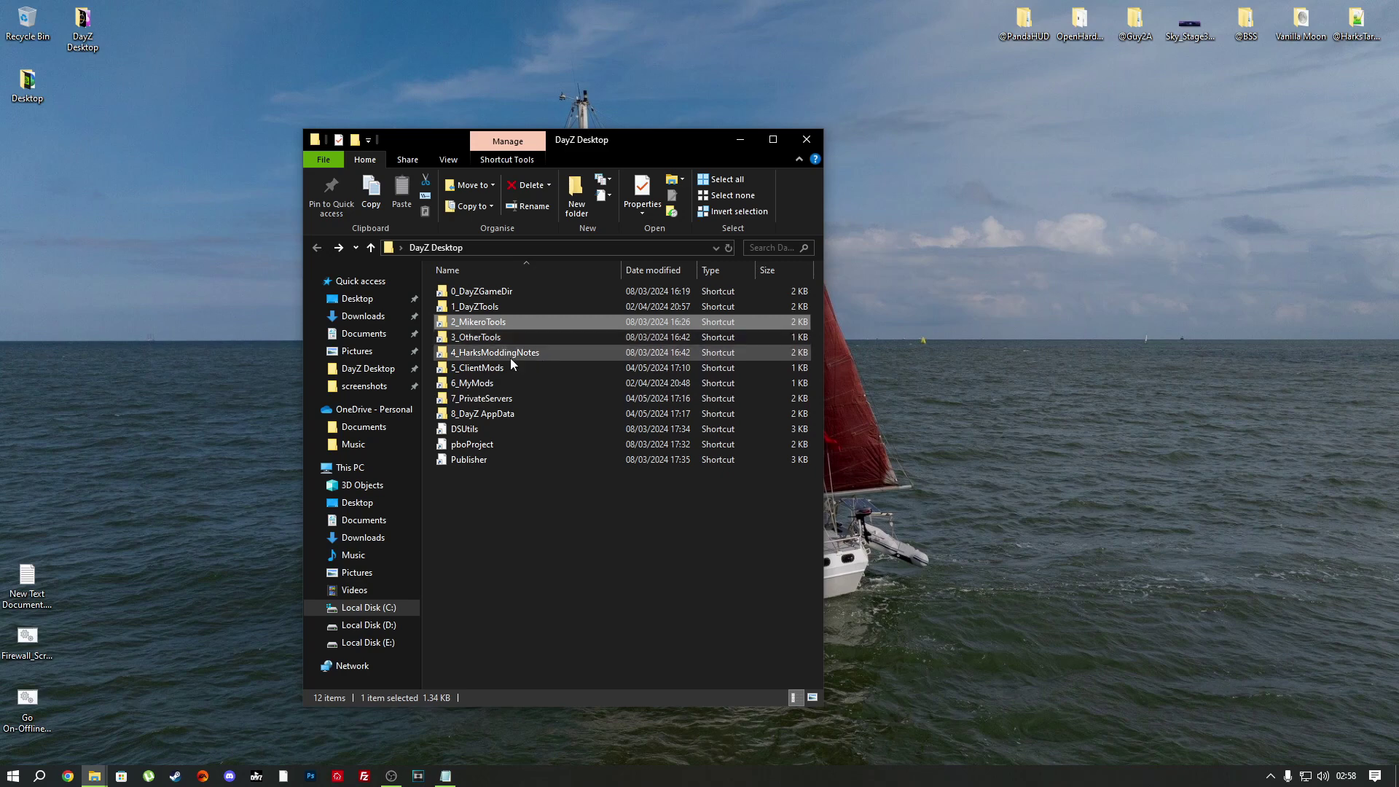
pyautogui.click(550, 401)
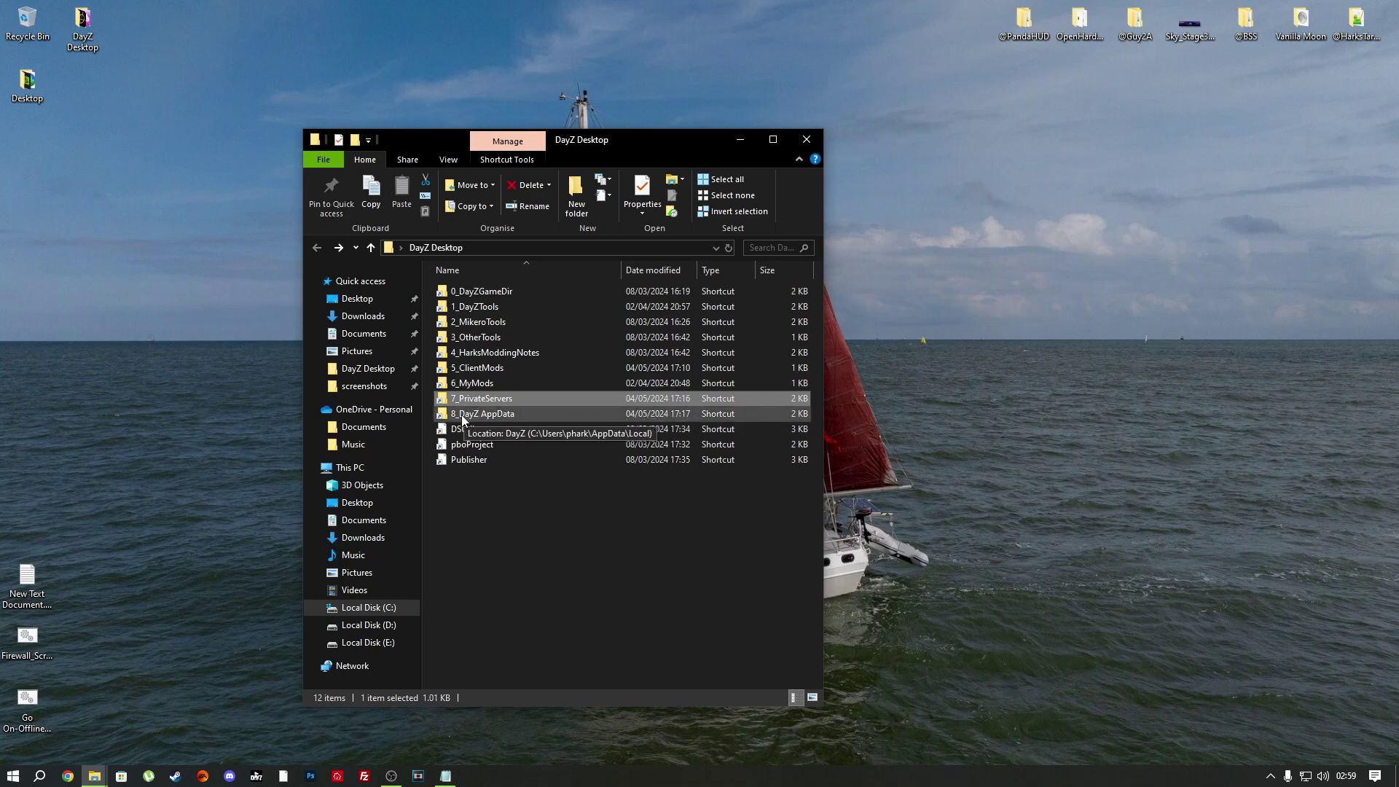
# Step: Delete the RPT file, error.log and script log from the 8_DayZ AppData folder and return to DayZ Desktop
pyautogui.click(523, 414)
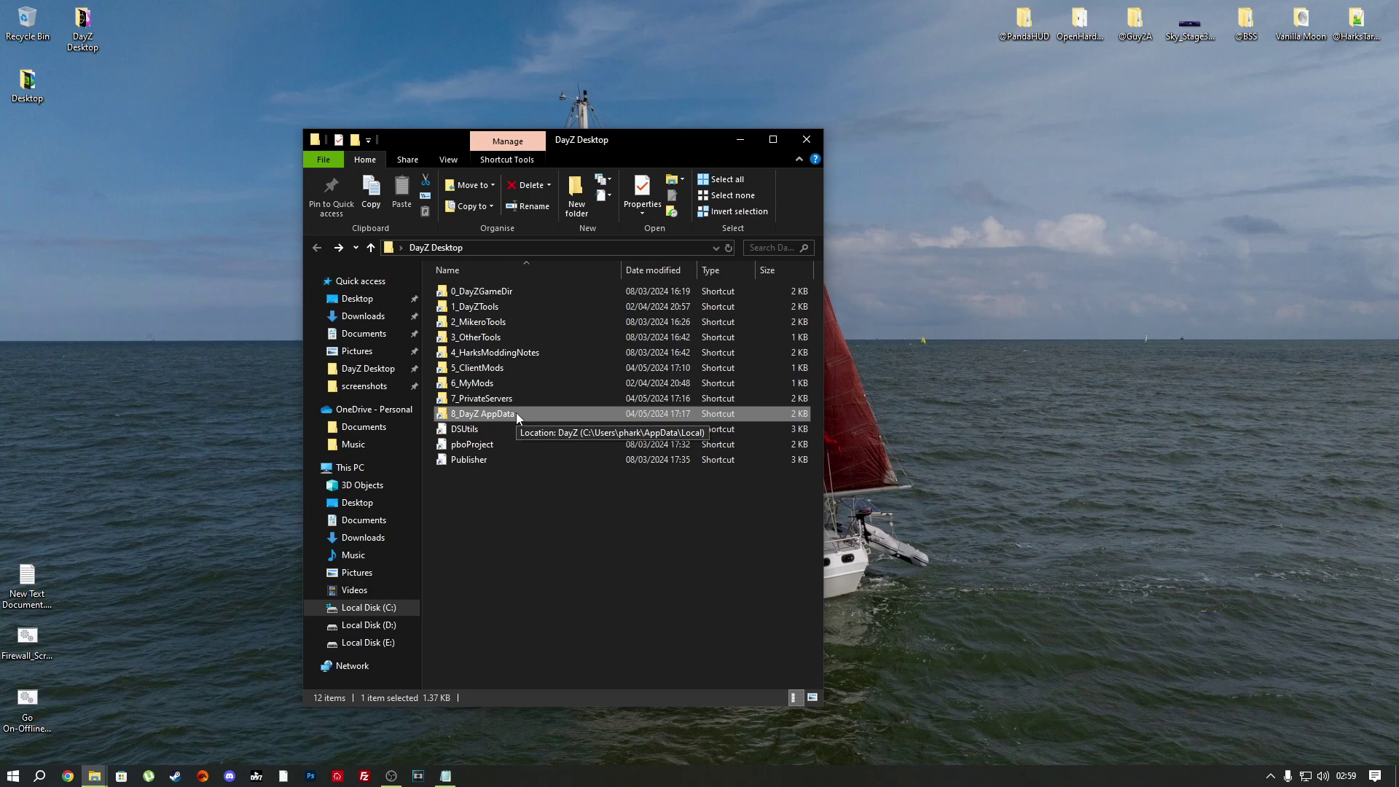
pyautogui.doubleClick(517, 414)
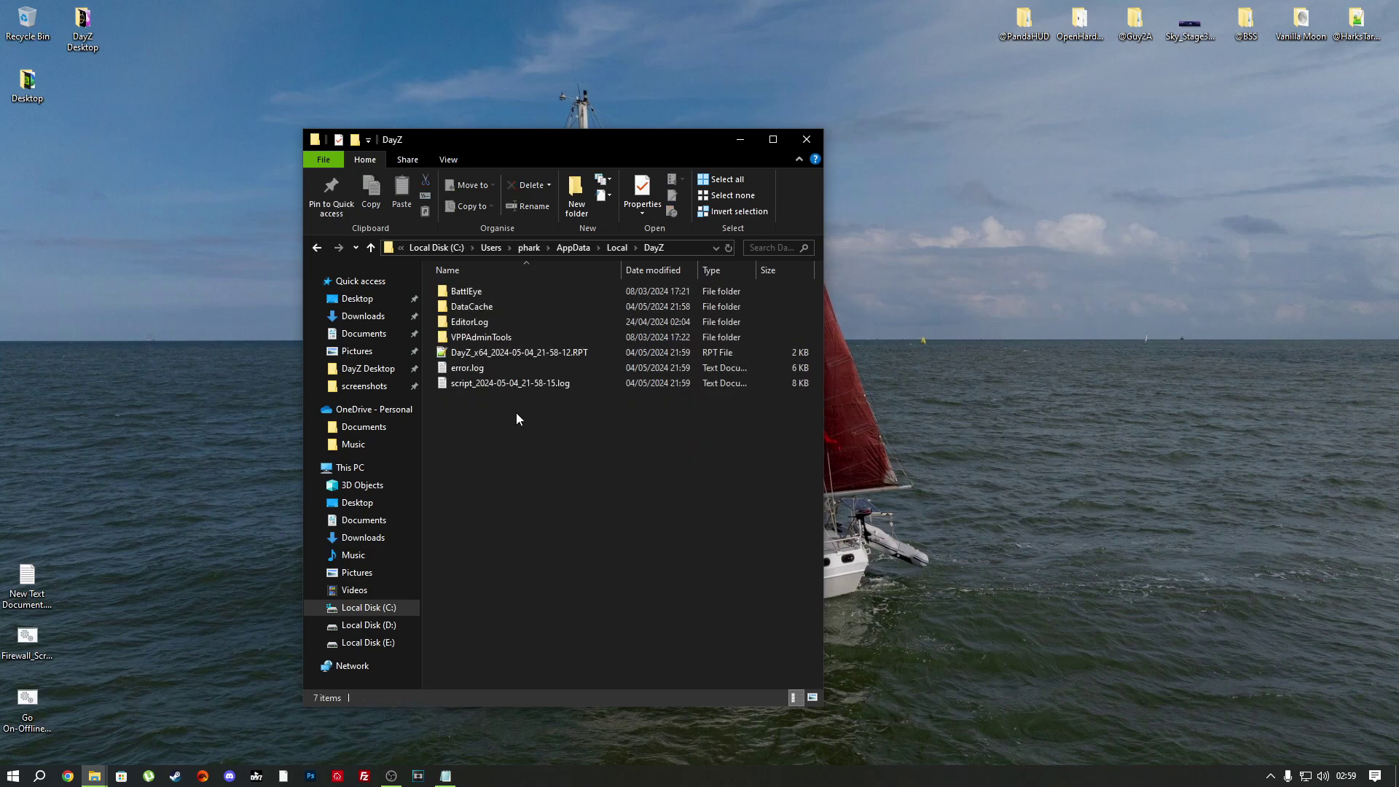
pyautogui.moveTo(507, 447); pyautogui.dragTo(493, 353)
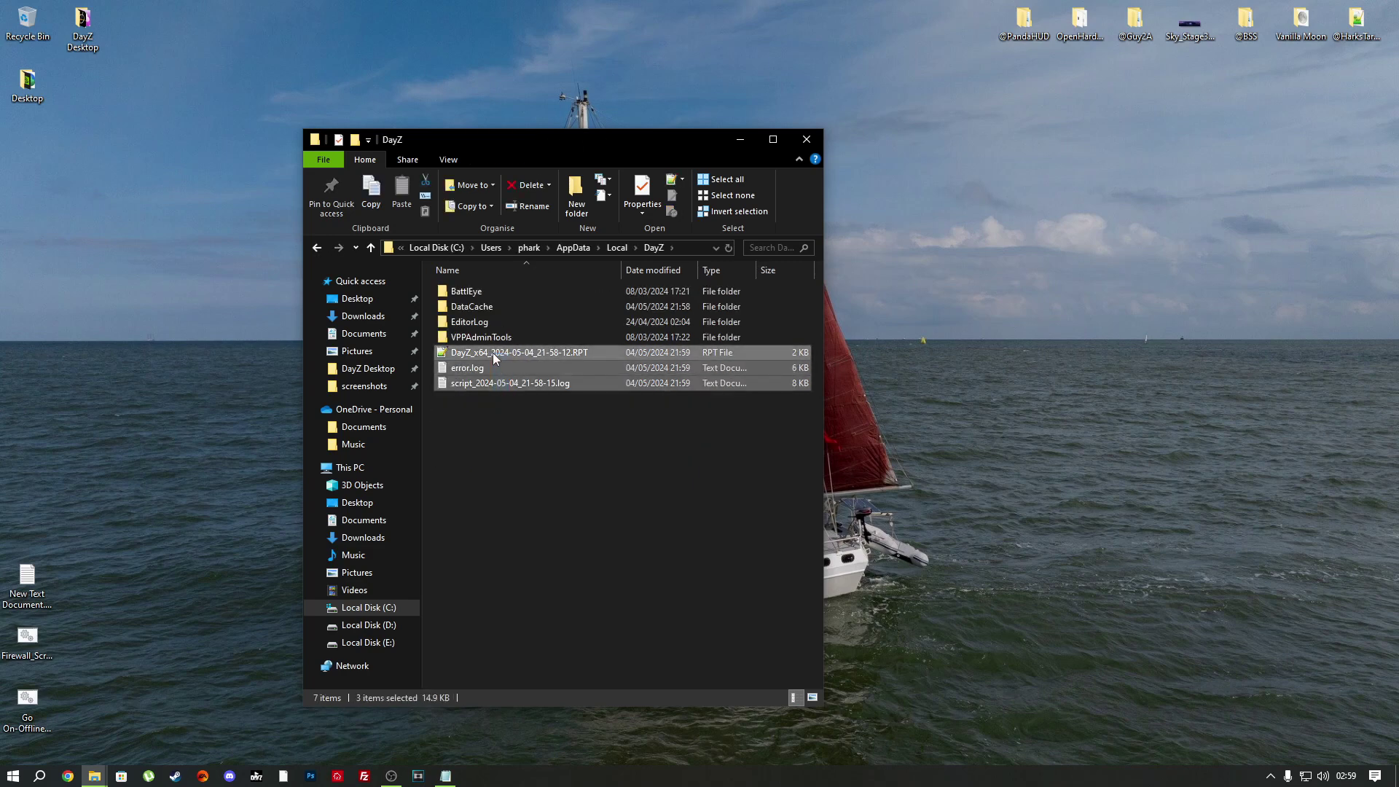
pyautogui.press('Delete')
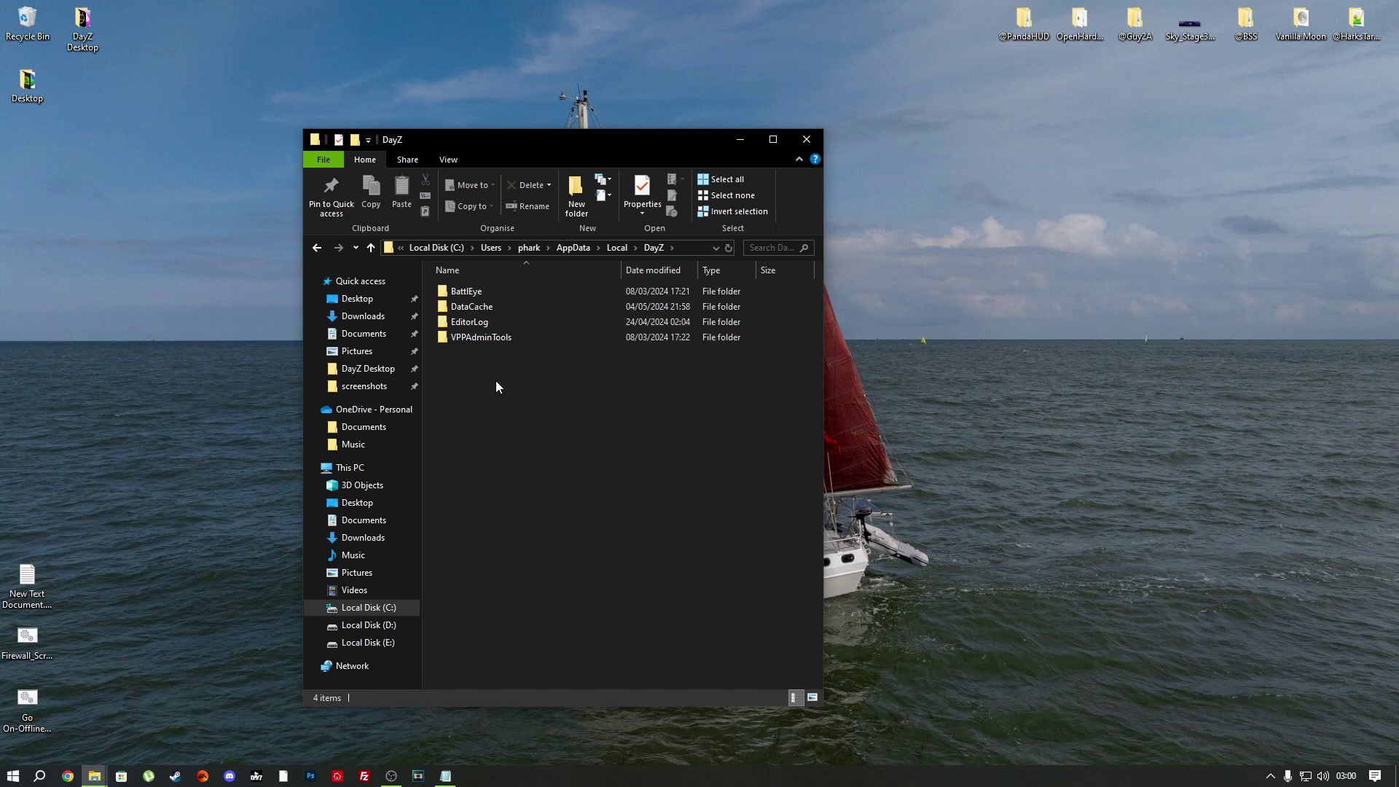
pyautogui.hotkey('alt', 'Left')
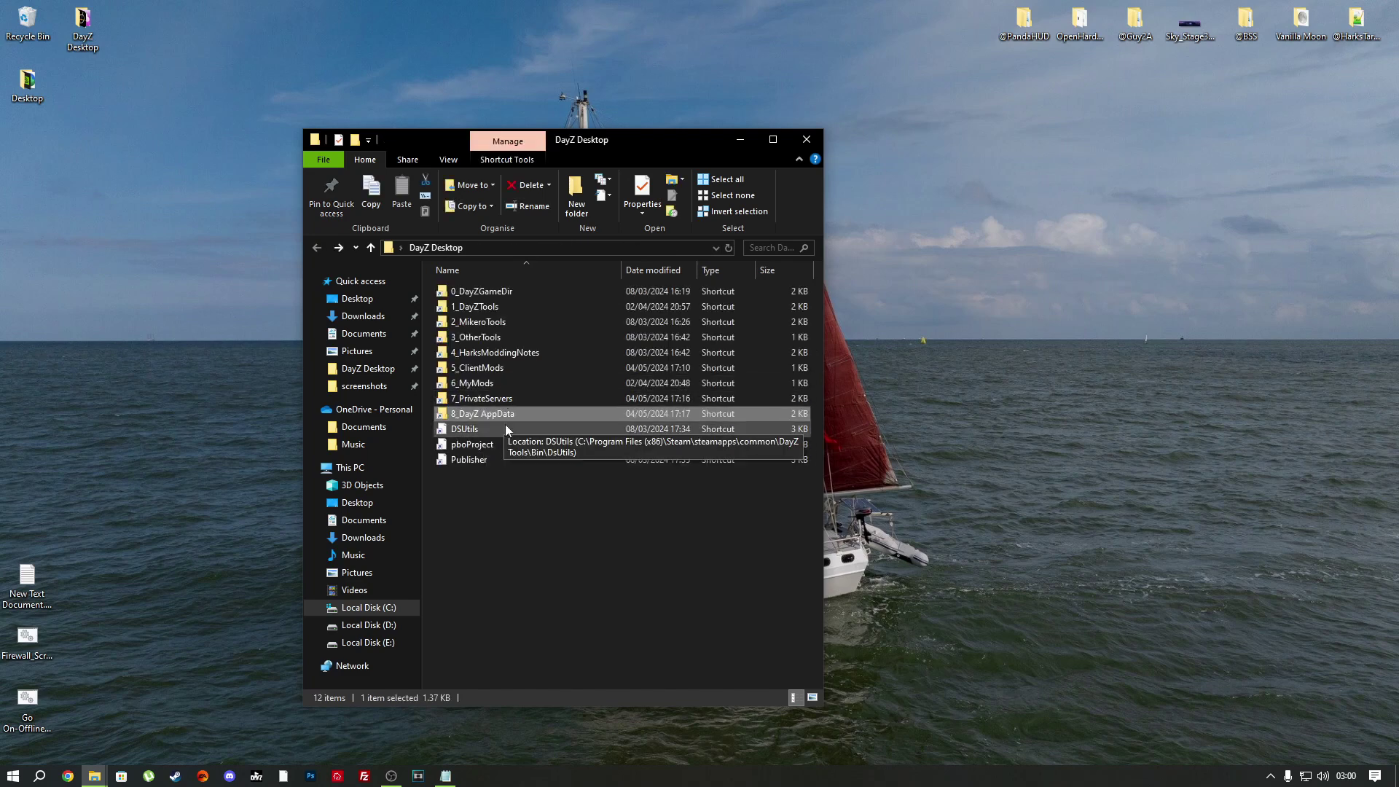
# Step: Open the 1_DayZTools folder, and launch DayZ Tools from Steam with the Play DayZ Tools option
pyautogui.moveTo(492, 490); pyautogui.dragTo(479, 435)
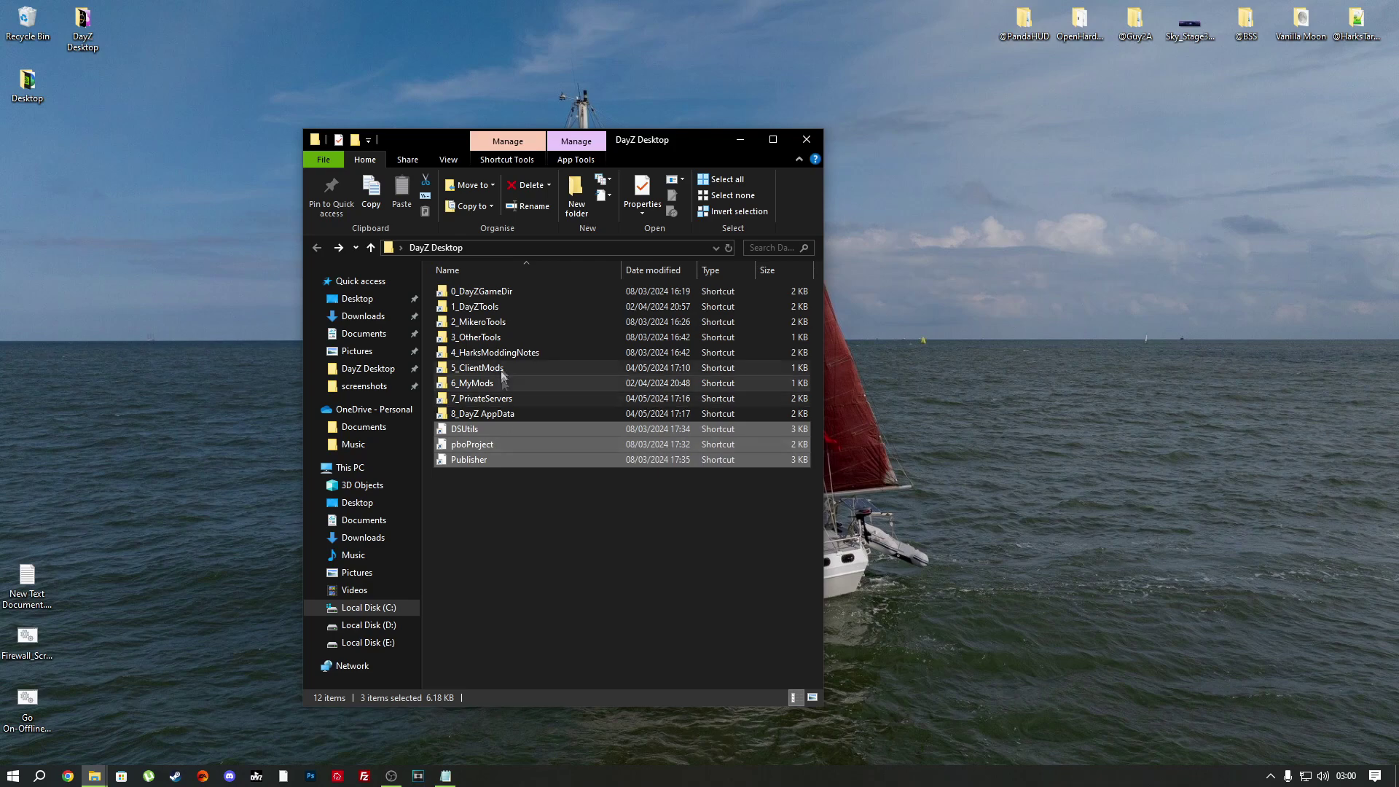
pyautogui.doubleClick(488, 309)
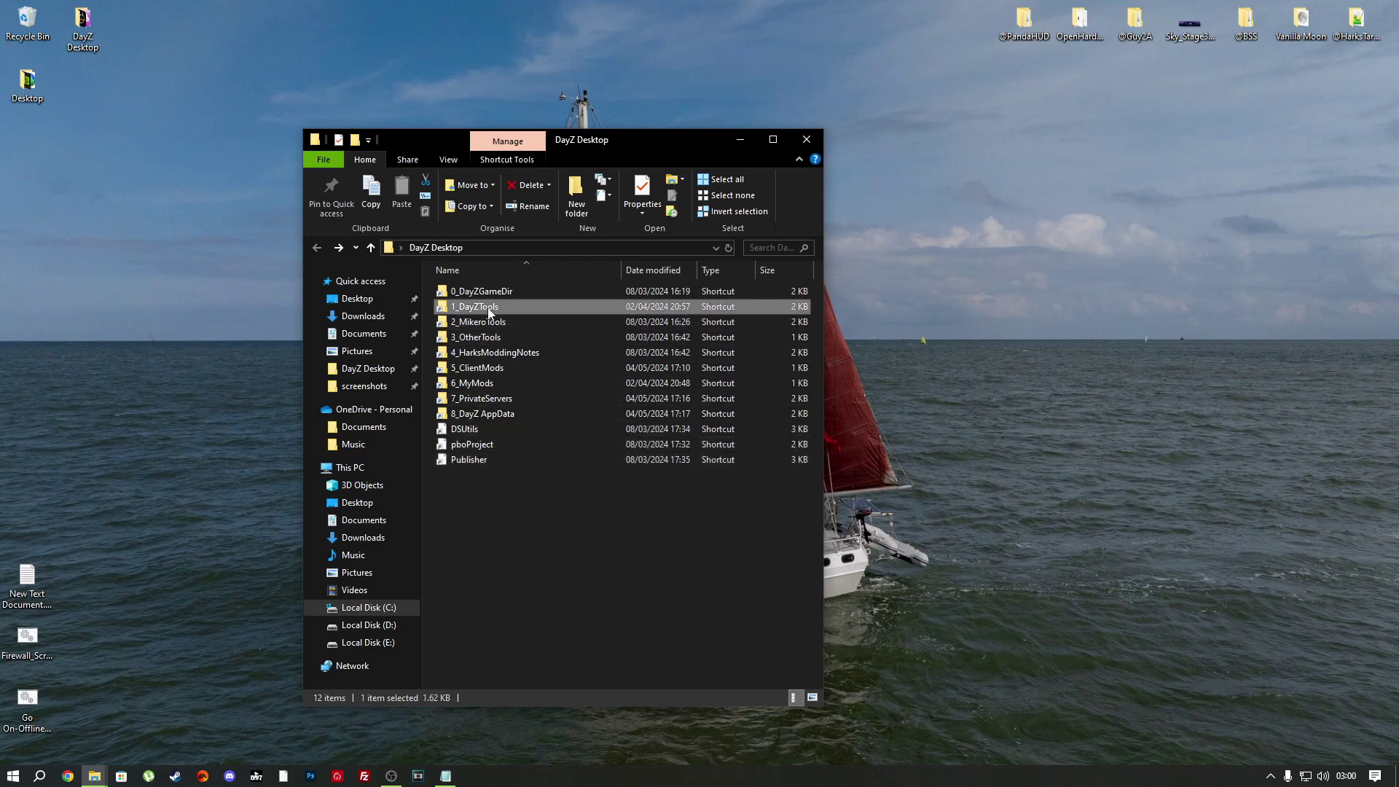
pyautogui.click(176, 776)
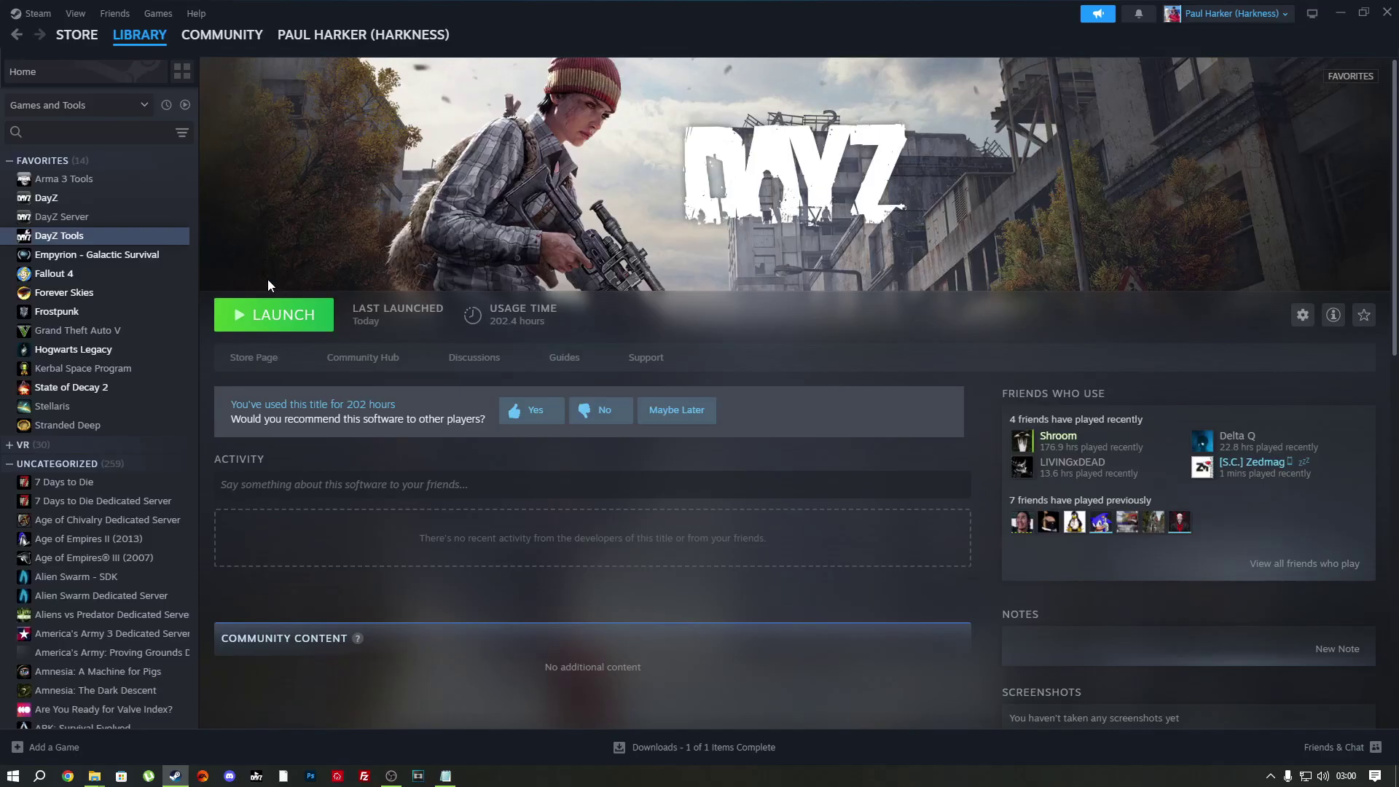
pyautogui.click(268, 318)
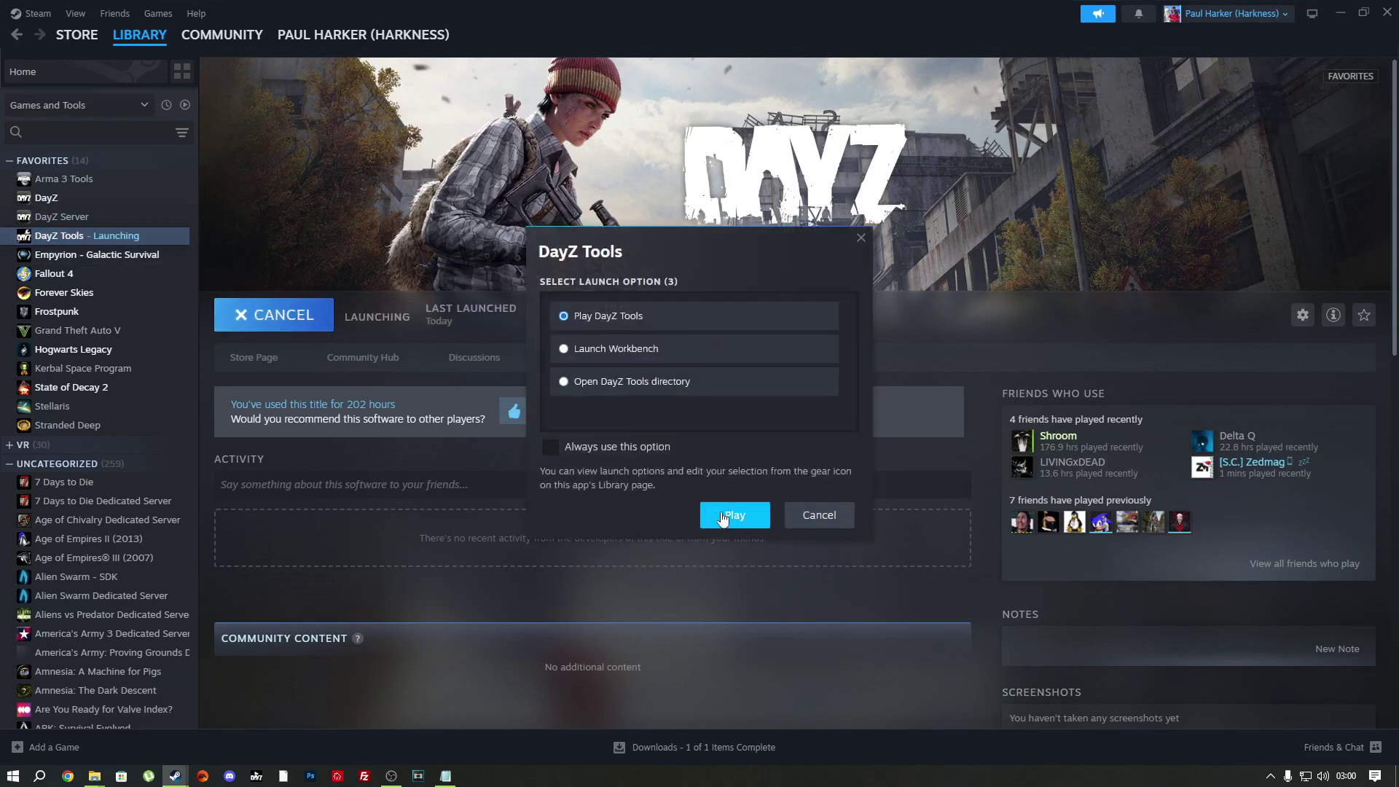
pyautogui.click(723, 516)
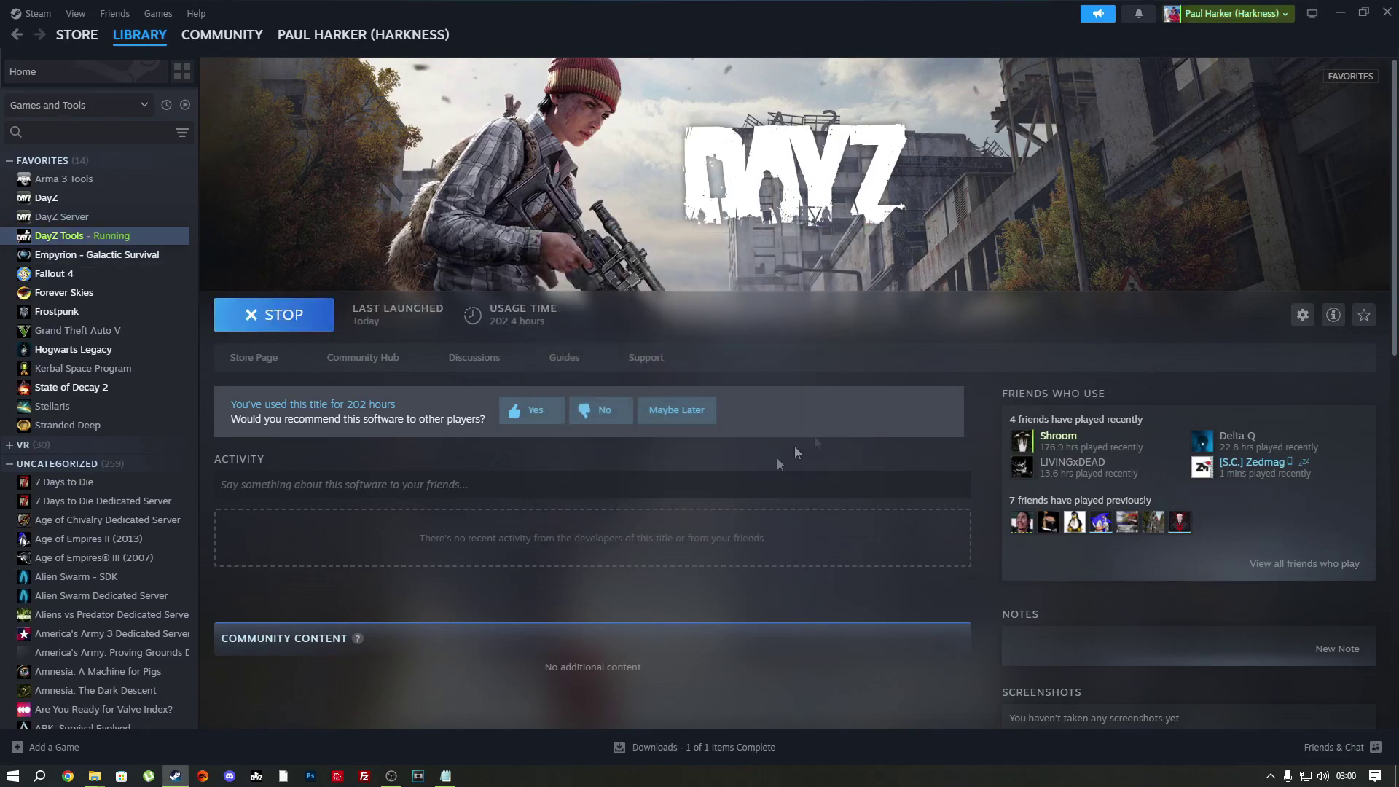
pyautogui.click(1340, 12)
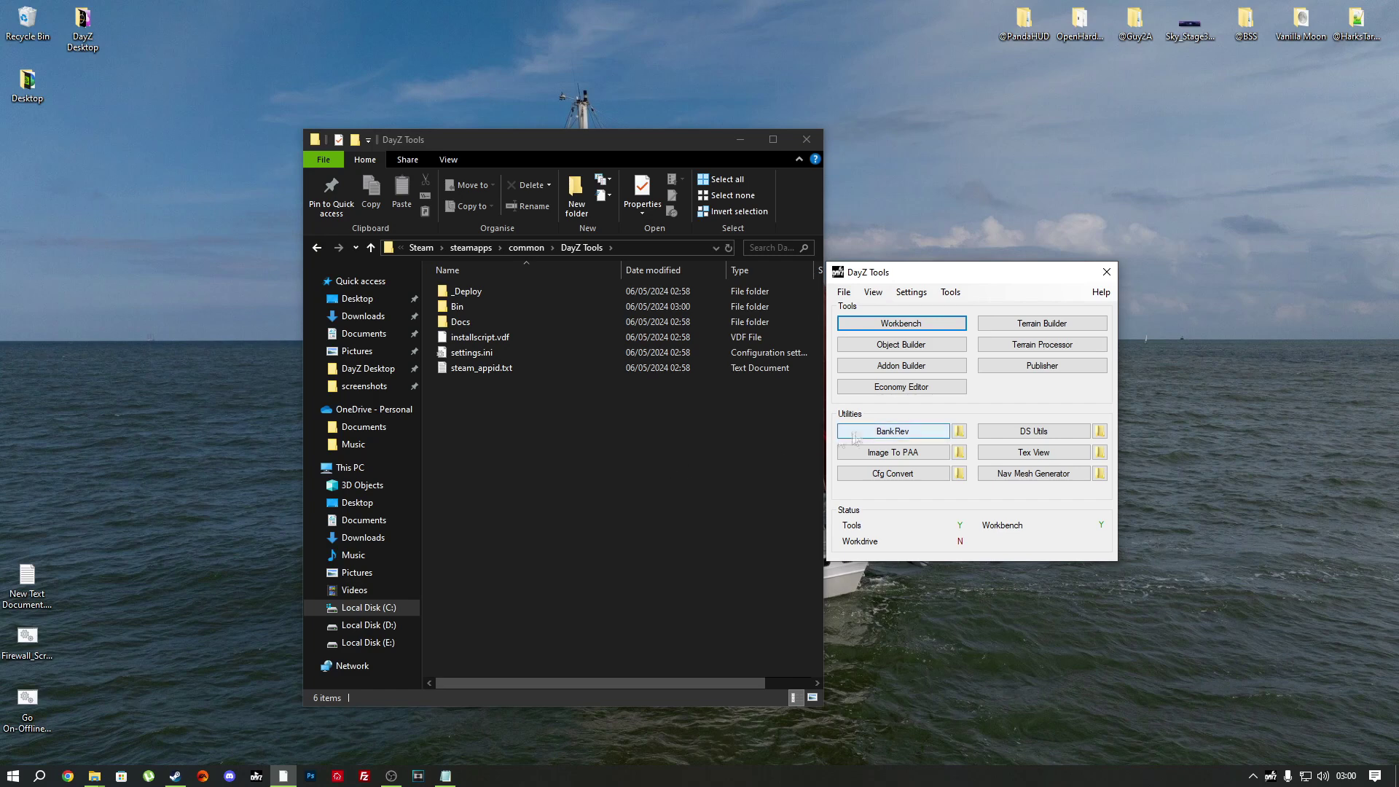
# Step: Replace the existing taskbar pin for DayZ Tools by unpinning it and pinning the running program again
pyautogui.moveTo(283, 782)
pyautogui.rightClick(283, 780)
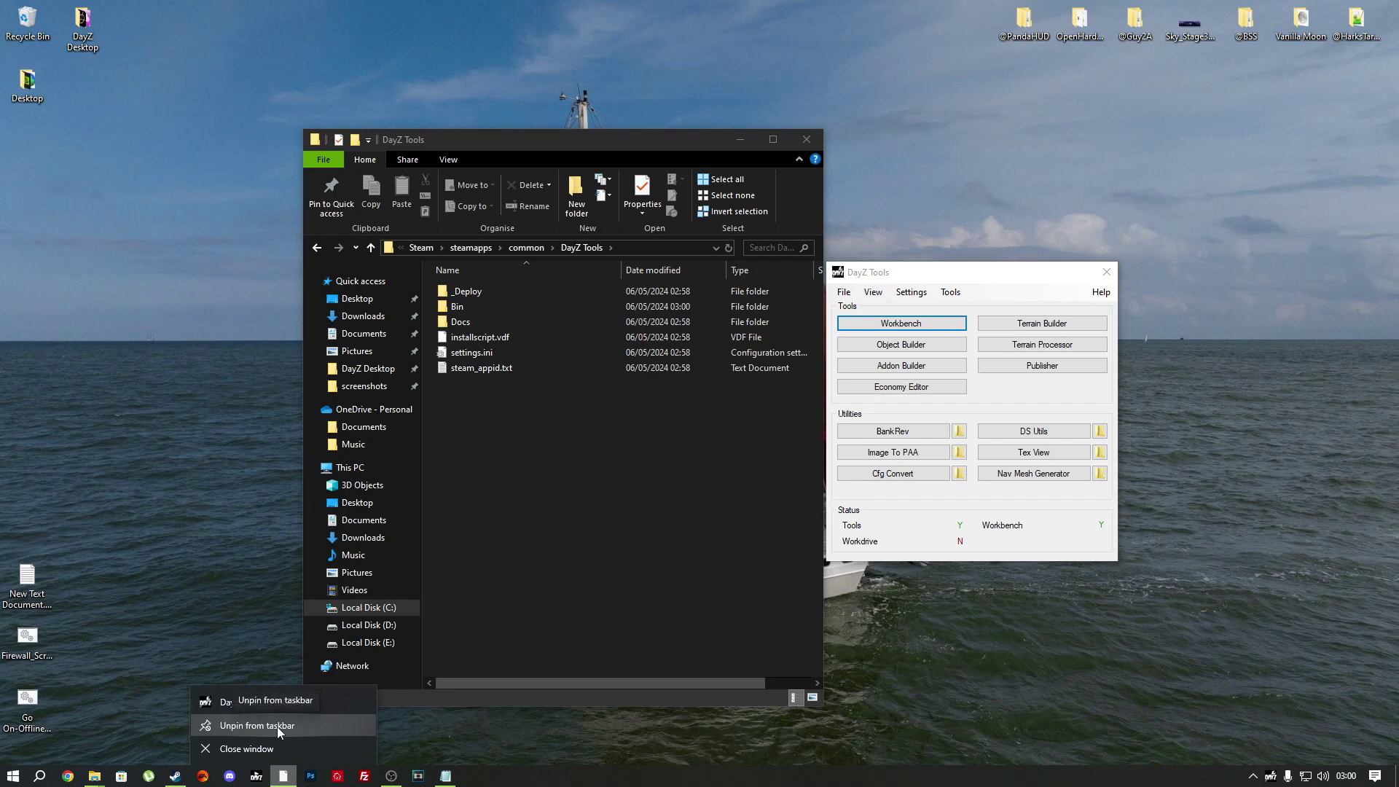
pyautogui.click(257, 725)
pyautogui.rightClick(283, 782)
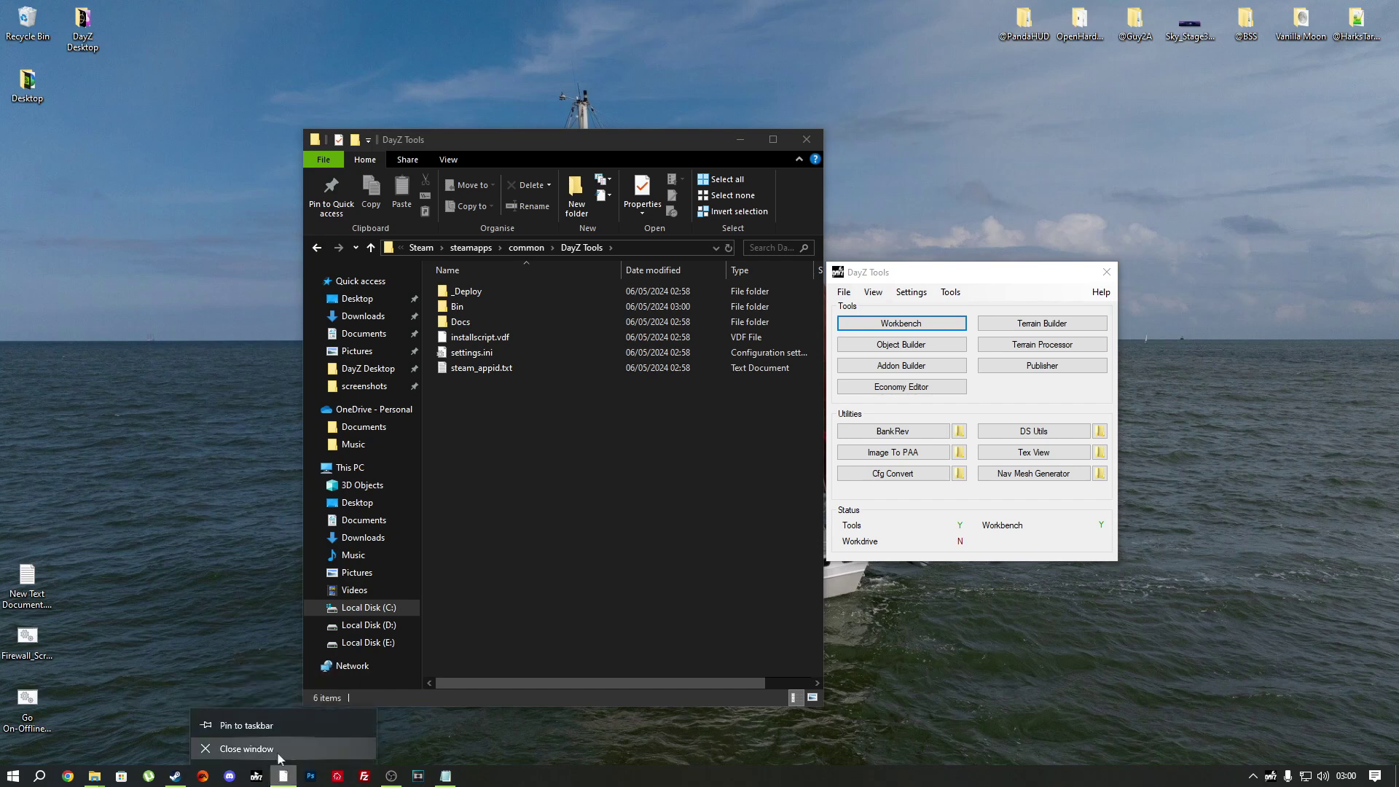
pyautogui.click(275, 722)
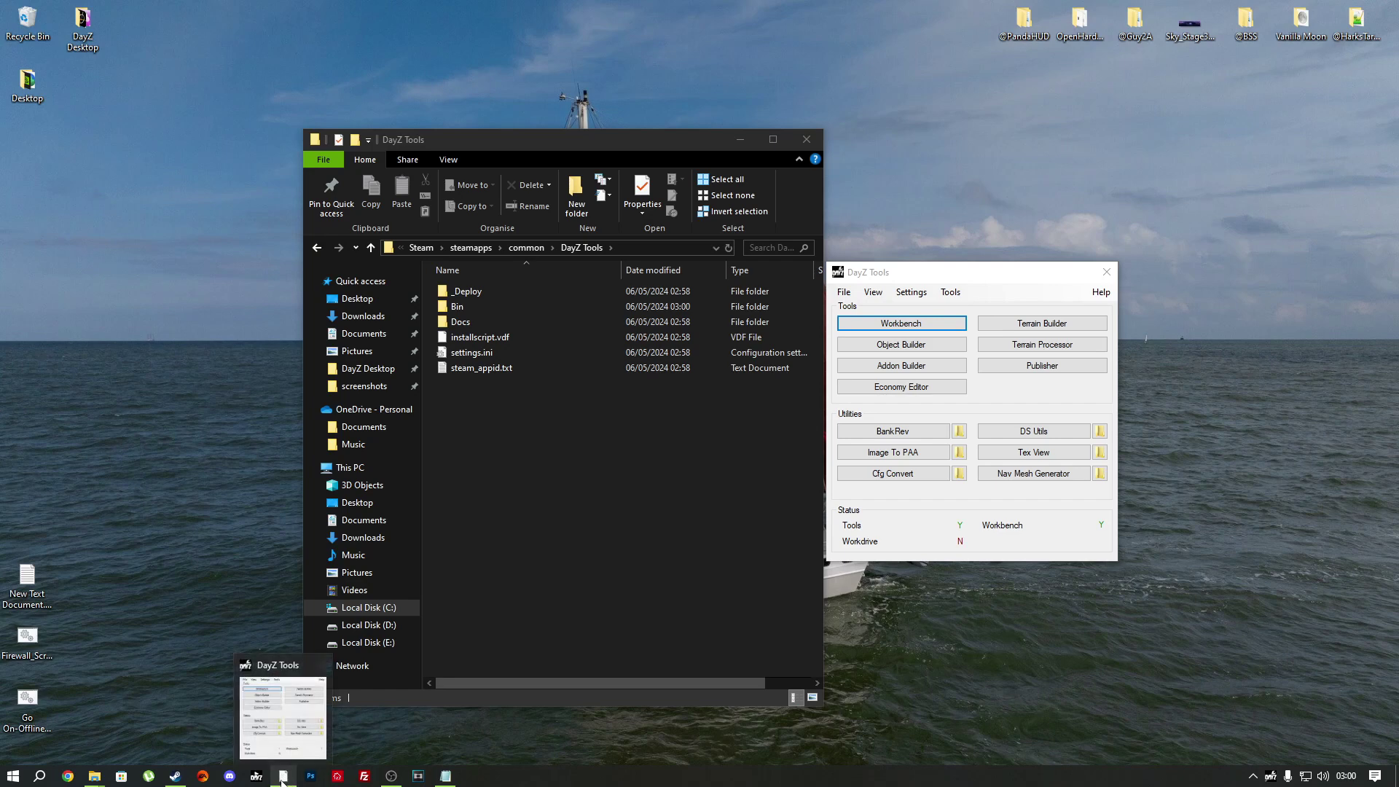
# Step: Centre the DayZ Tools window, minimize the folder window behind it and open the DayZ Tools settings
pyautogui.moveTo(974, 274); pyautogui.dragTo(635, 203)
pyautogui.click(734, 141)
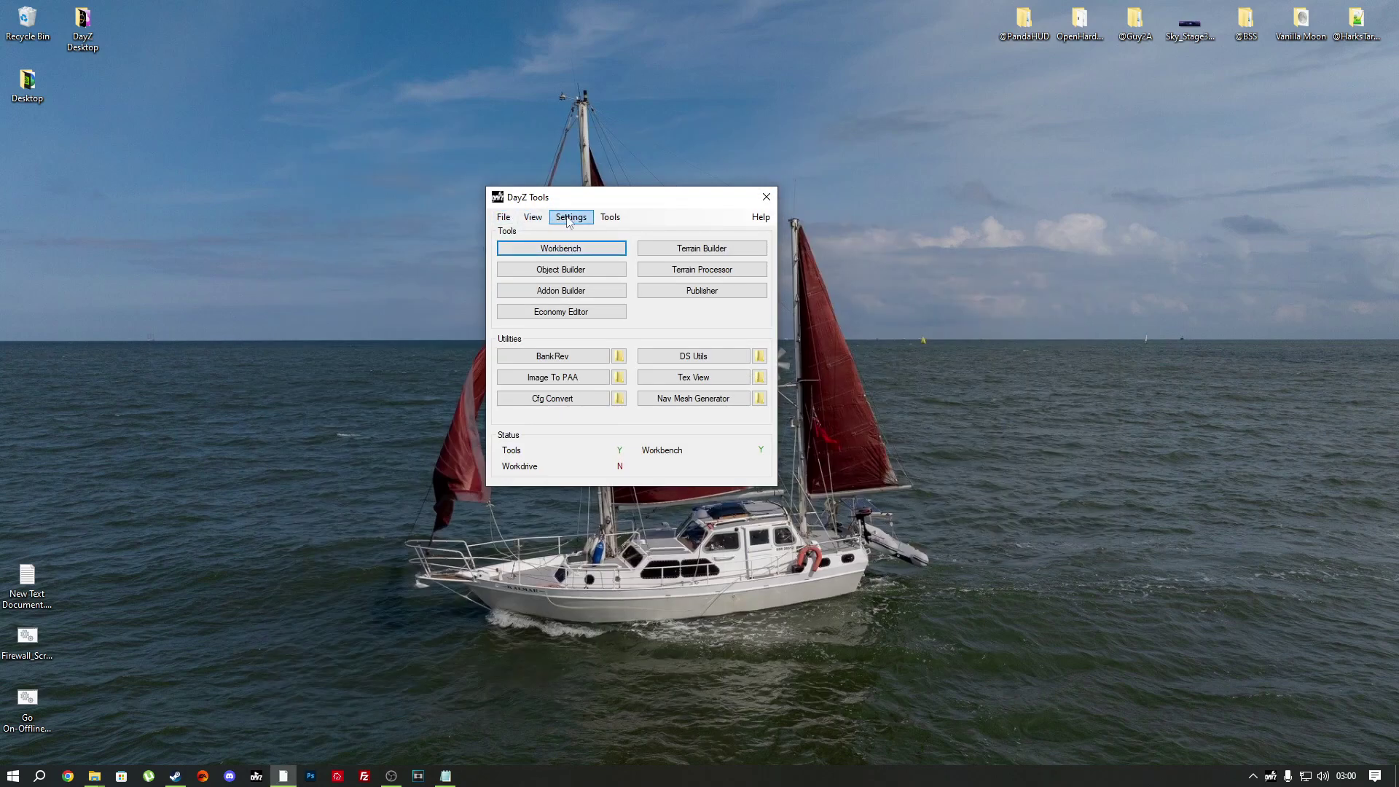
pyautogui.click(569, 218)
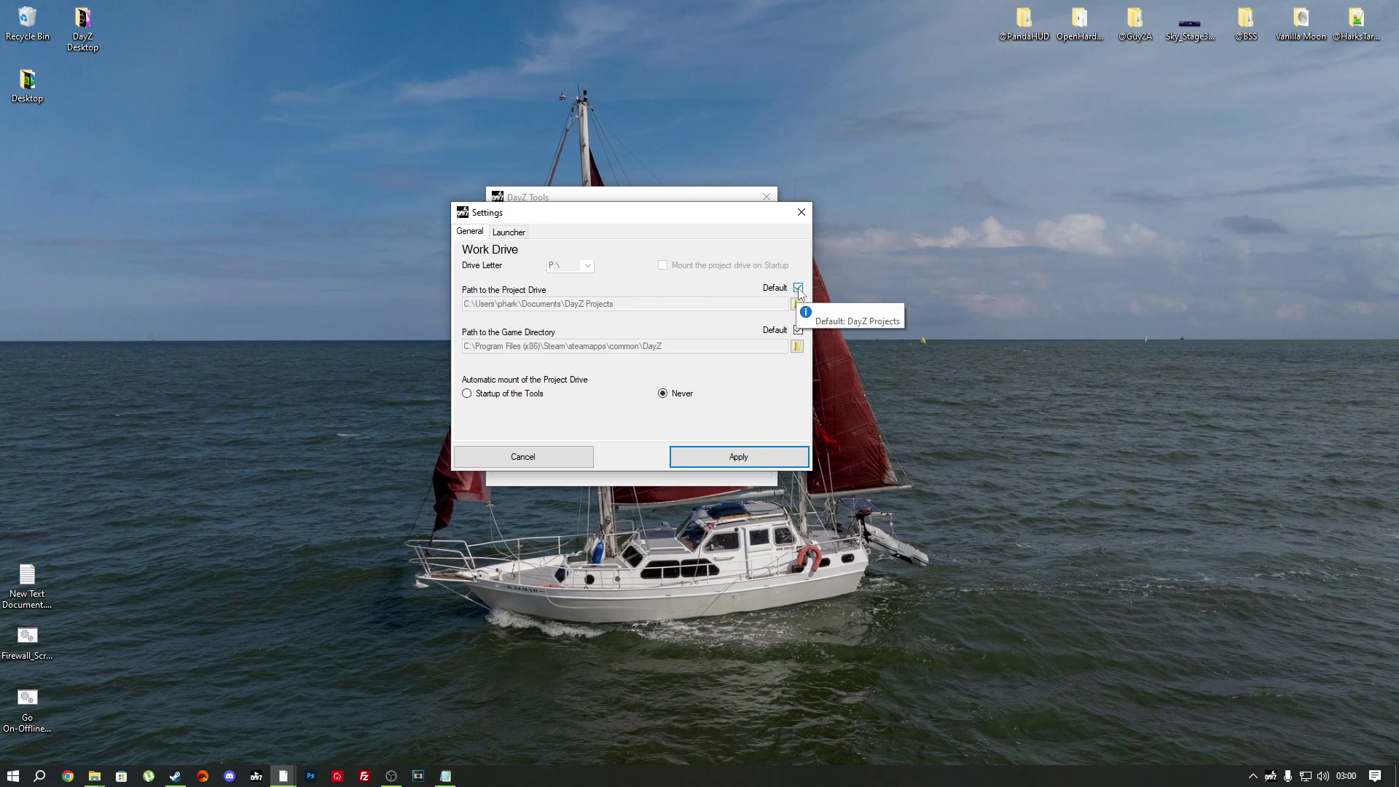
# Step: Create a folder named pDrive in the root of Local Disk (C:) and open it
pyautogui.click(27, 31)
pyautogui.doubleClick(27, 31)
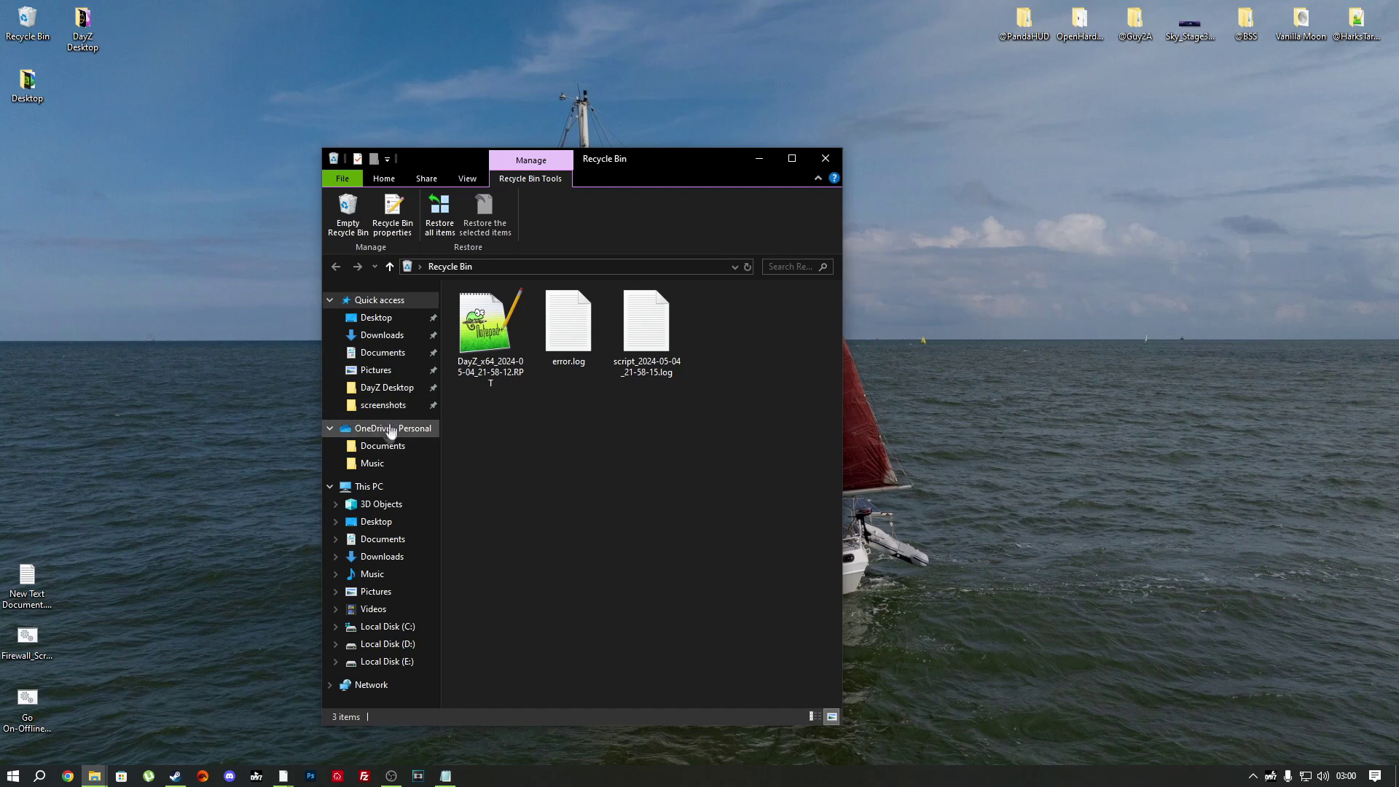
pyautogui.click(387, 627)
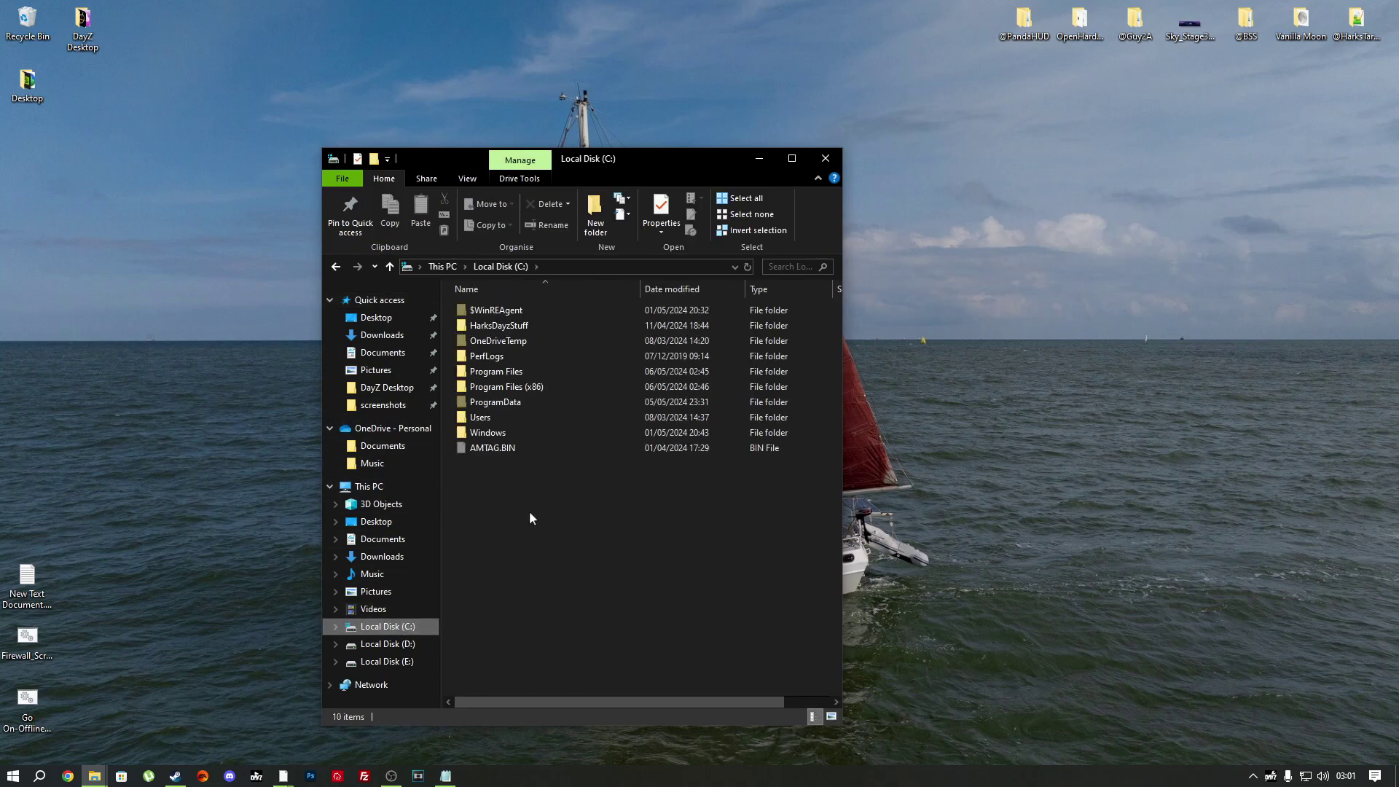
pyautogui.rightClick(526, 491)
pyautogui.moveTo(575, 645)
pyautogui.click(703, 644)
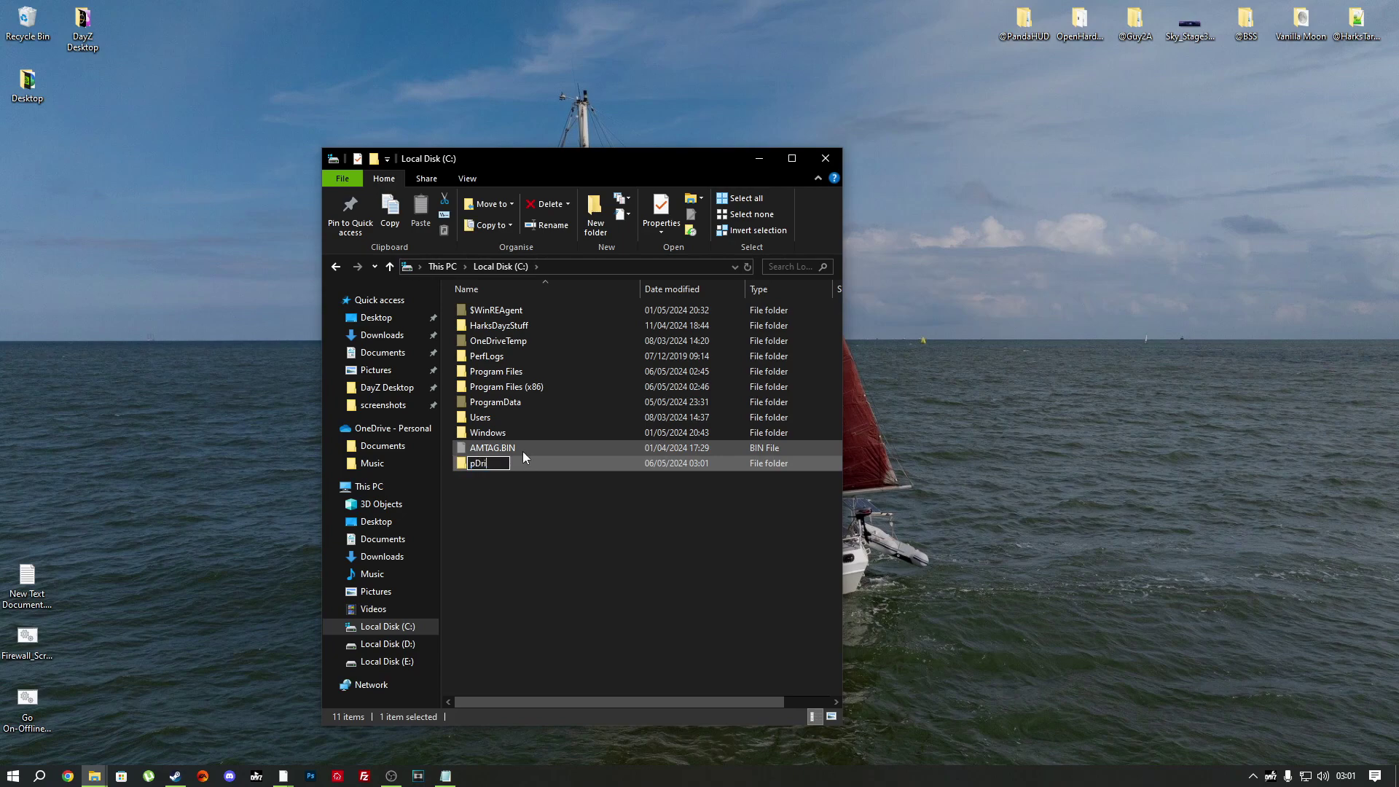
pyautogui.press('Return')
pyautogui.press('Return')
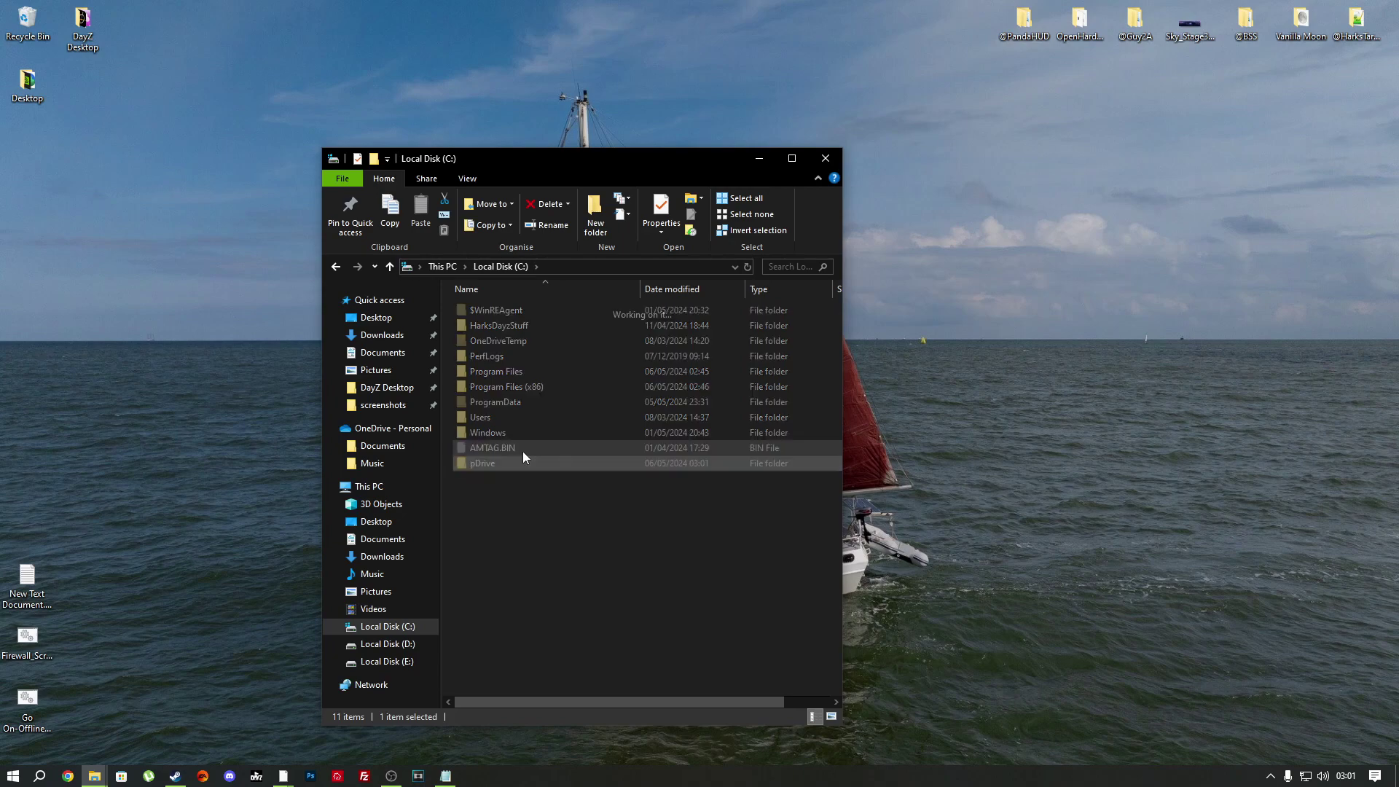
# Step: Turn off the default project drive path in the DayZ Tools settings and set it to C:\pDrive
pyautogui.moveTo(751, 183); pyautogui.dragTo(1187, 143)
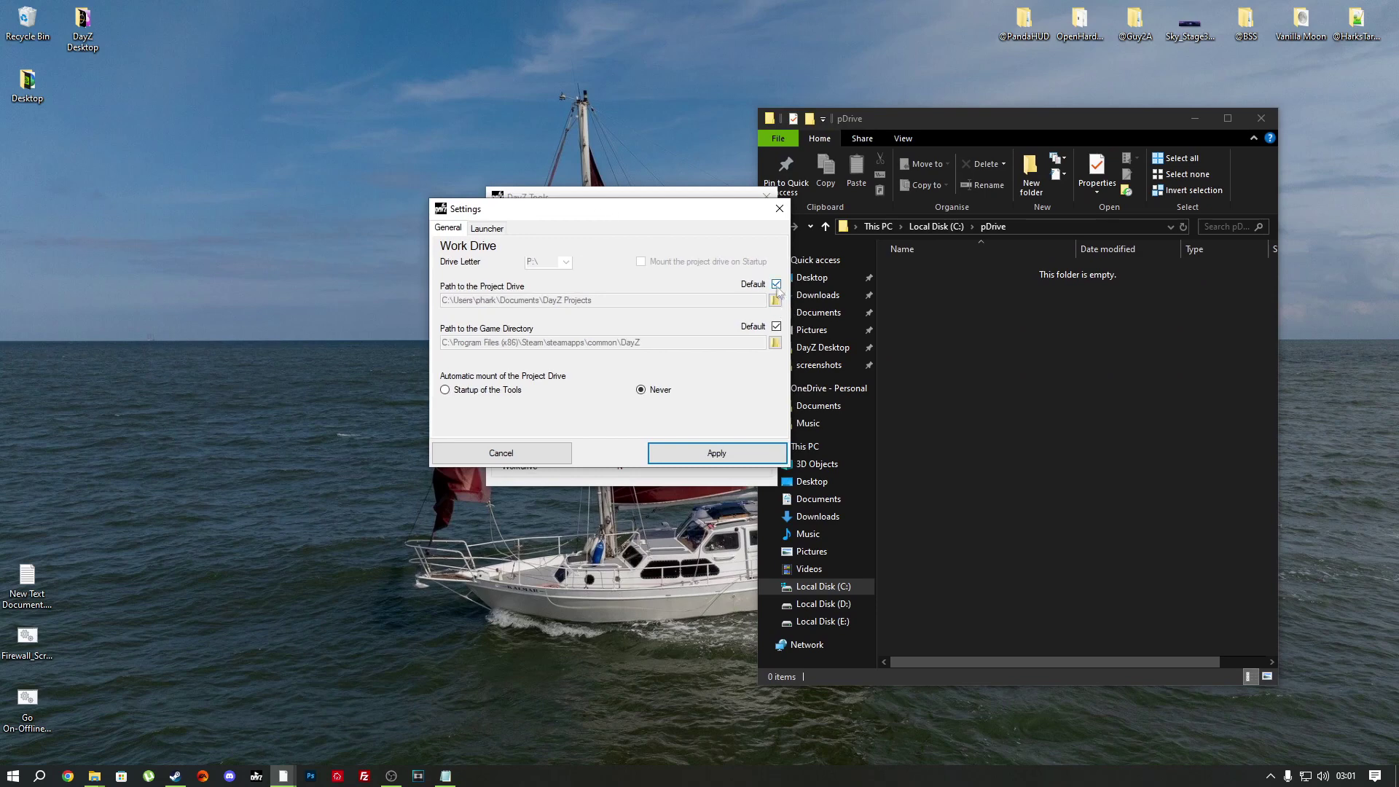
pyautogui.click(777, 284)
pyautogui.click(774, 301)
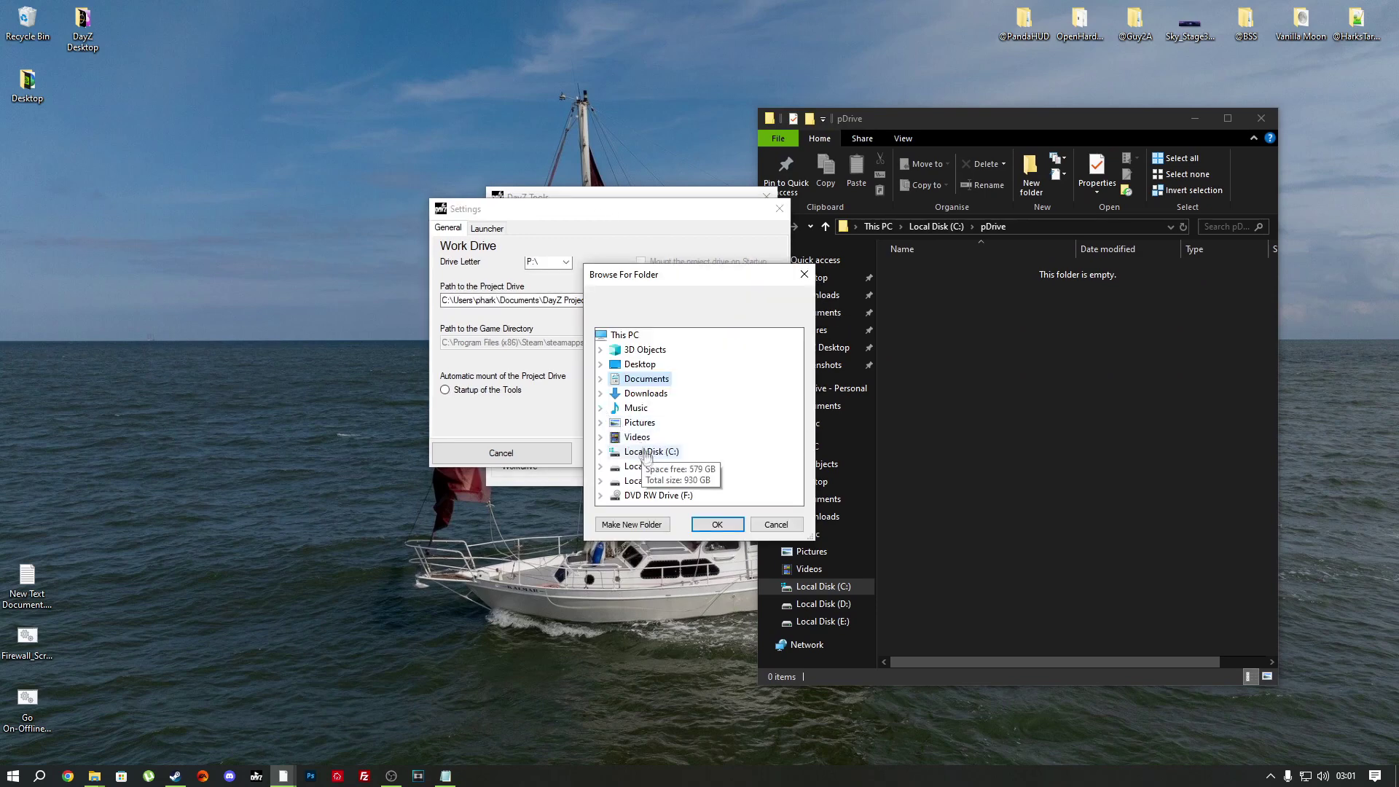
pyautogui.doubleClick(678, 452)
pyautogui.click(650, 408)
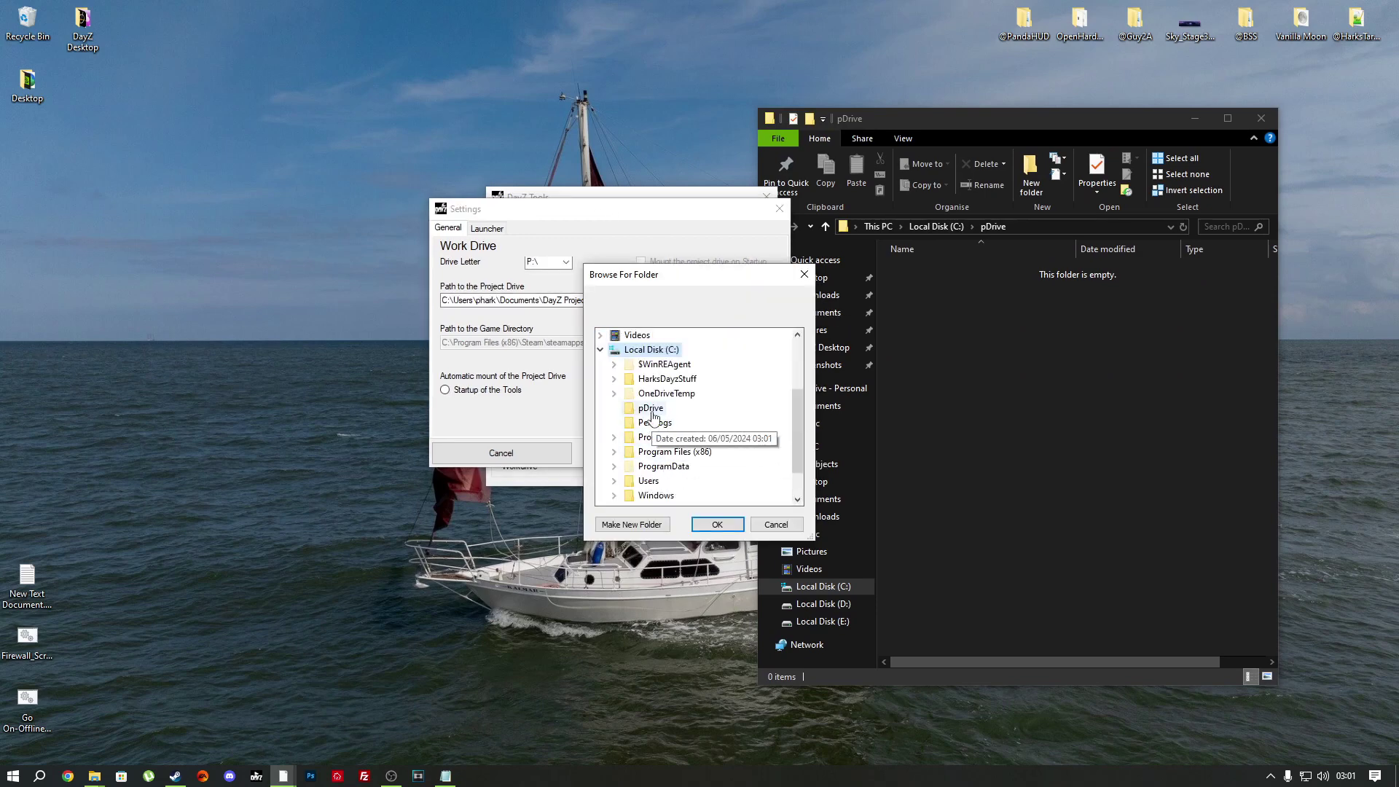
pyautogui.click(717, 525)
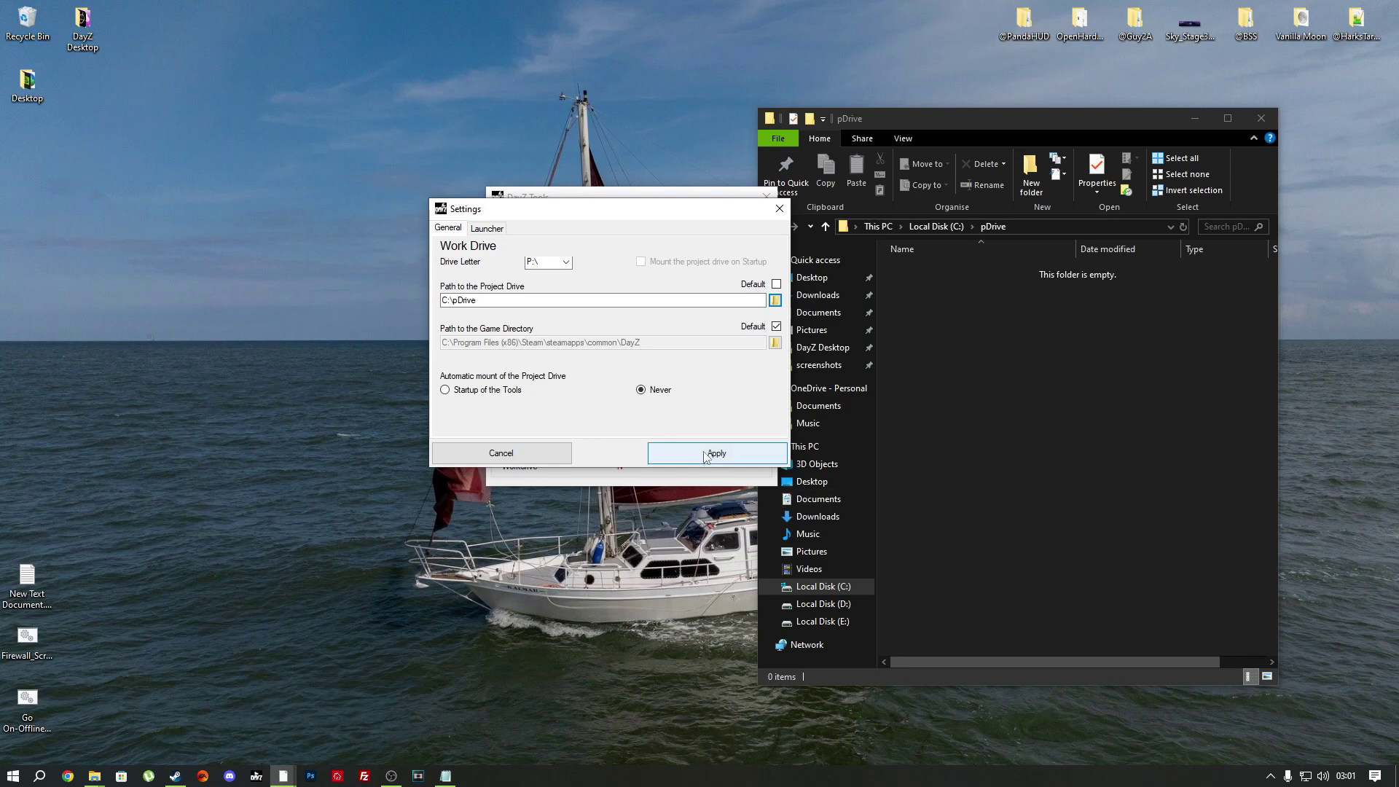
# Step: Set the project drive to mount automatically at startup of the tools, apply the settings and restart the DayZ Tools launcher
pyautogui.click(474, 393)
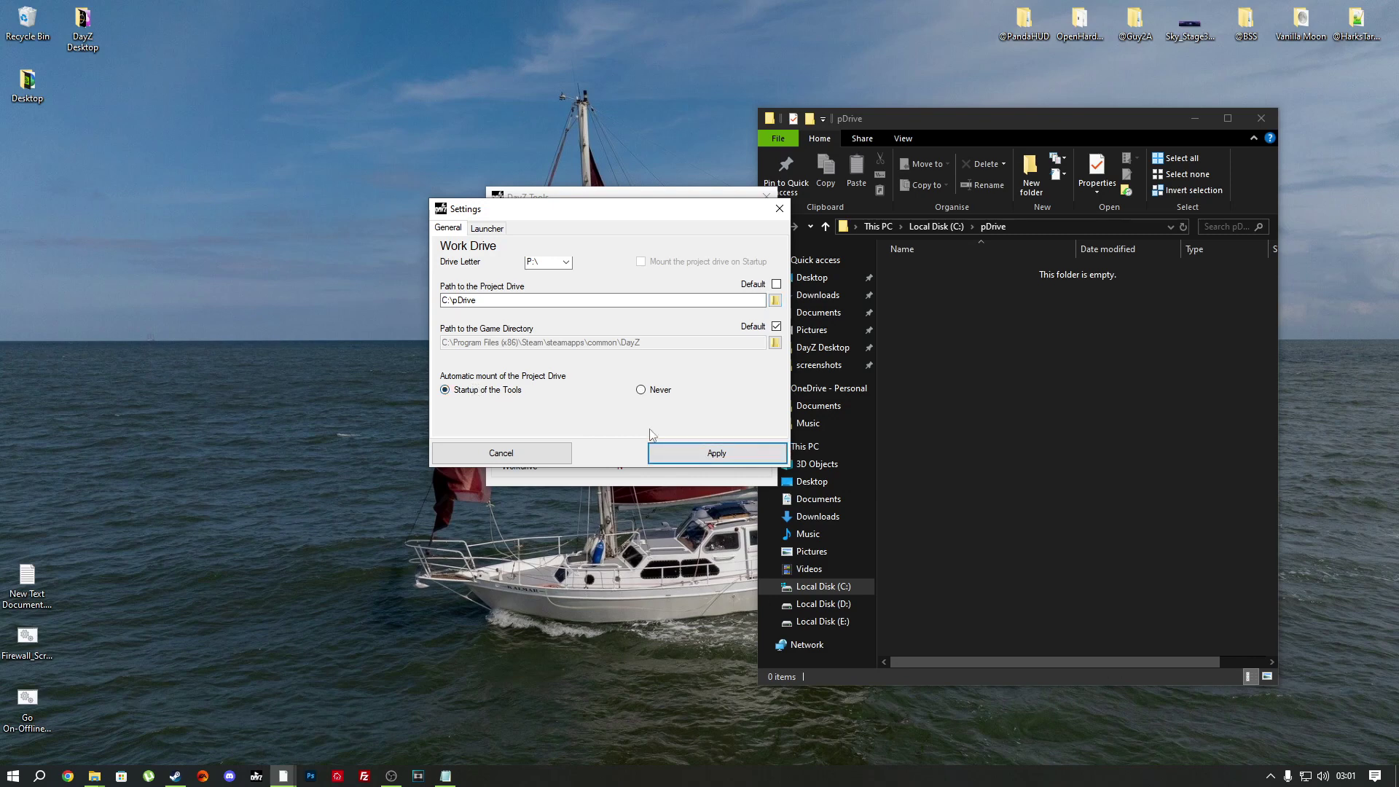
pyautogui.click(698, 456)
pyautogui.click(715, 449)
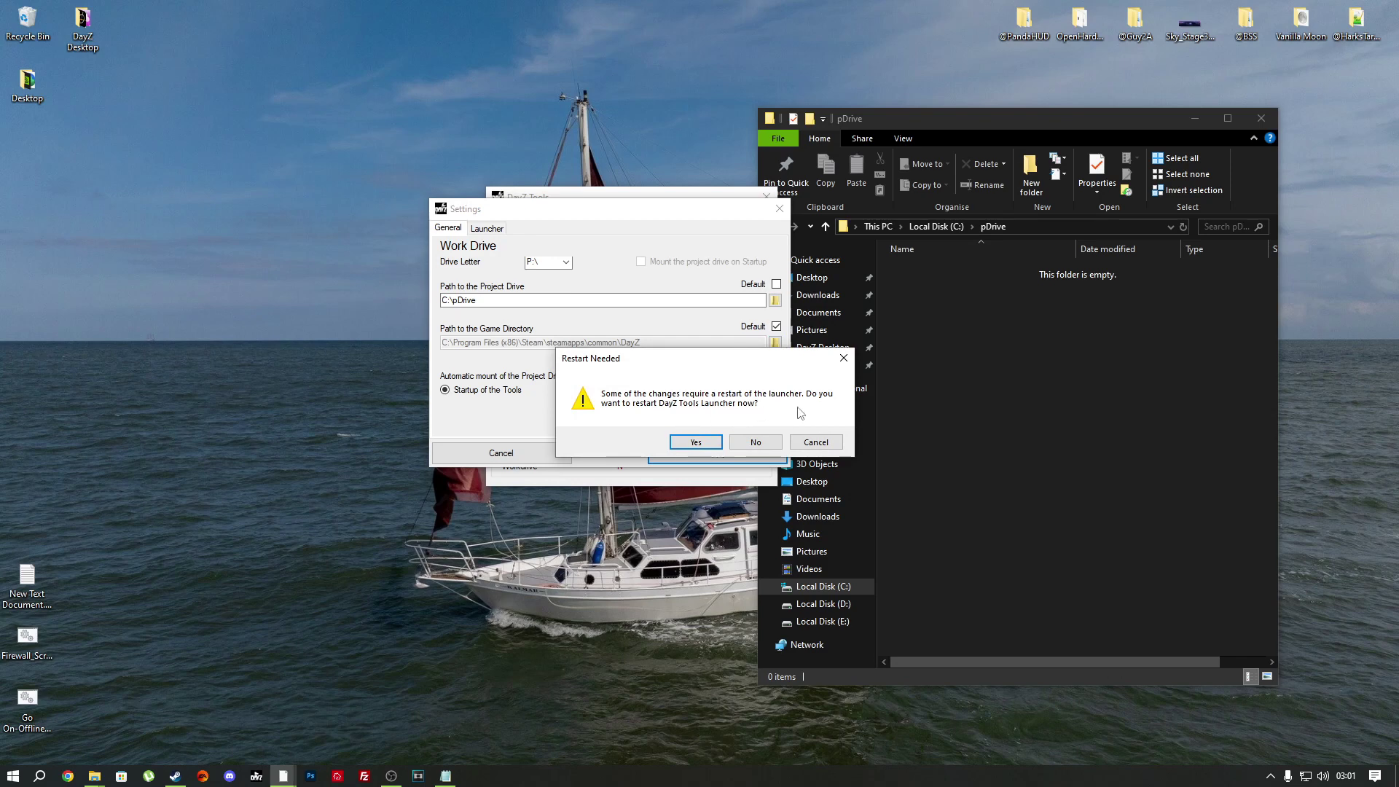
pyautogui.click(695, 442)
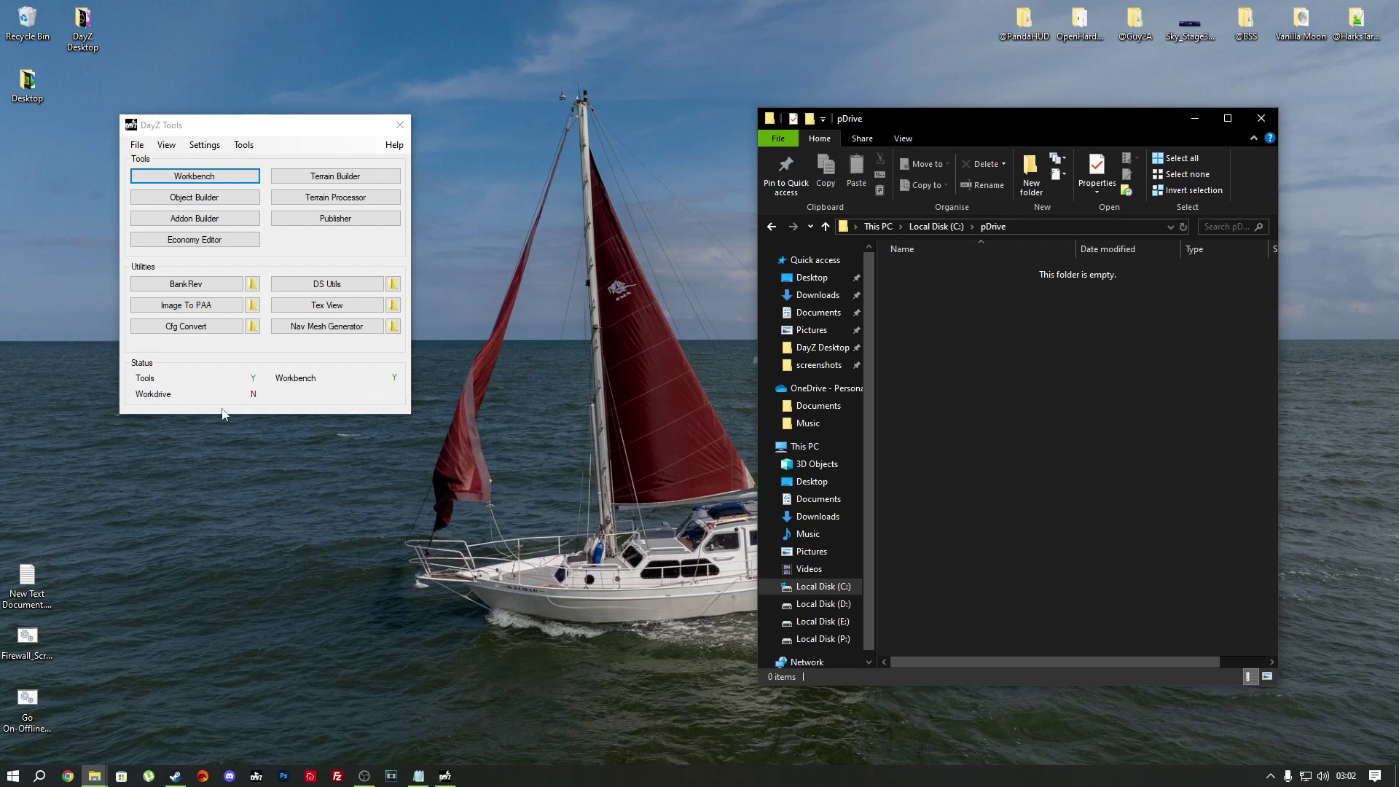
# Step: Check the Workdrive status and compare the contents of Local Disk (P:) with the pDrive folder on Local Disk (C:)
pyautogui.click(254, 395)
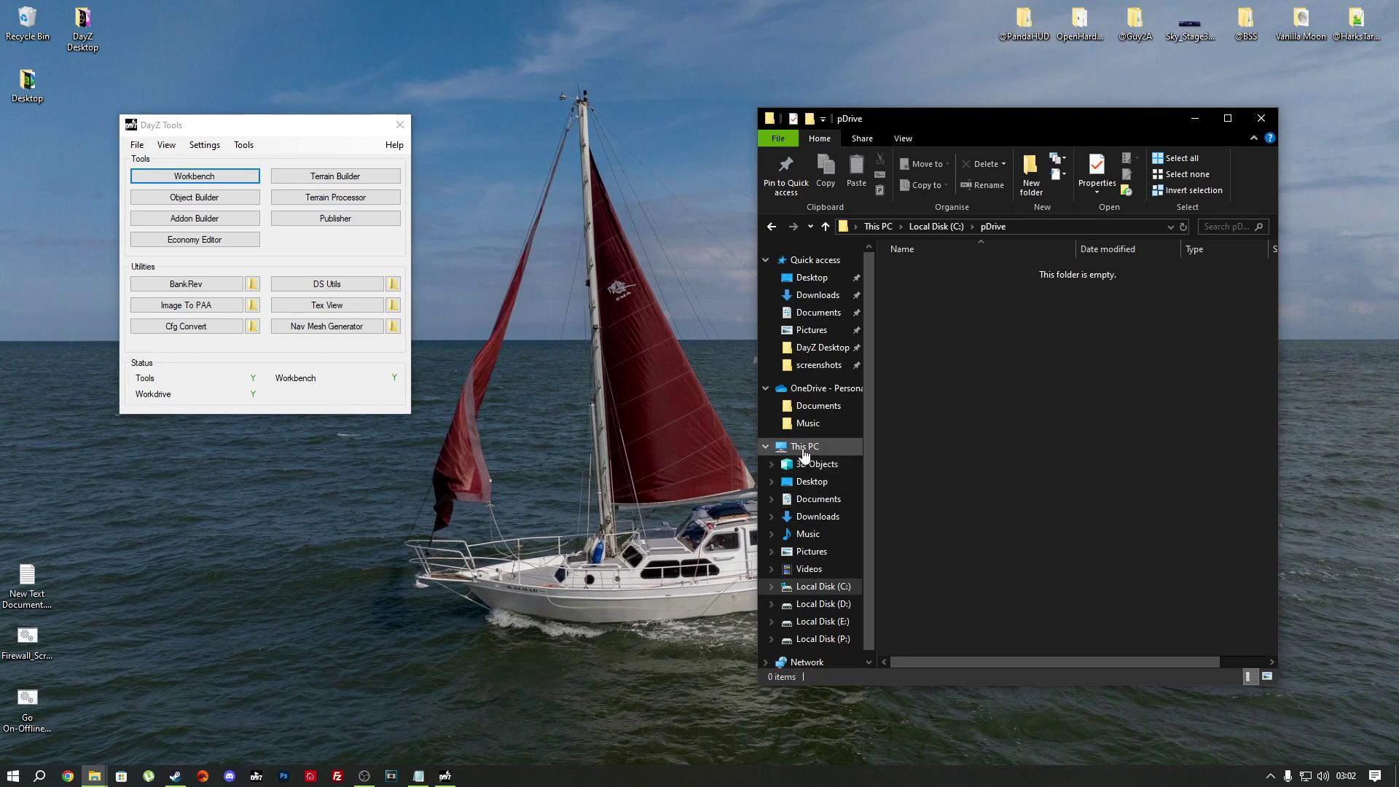
pyautogui.click(801, 447)
pyautogui.click(1020, 475)
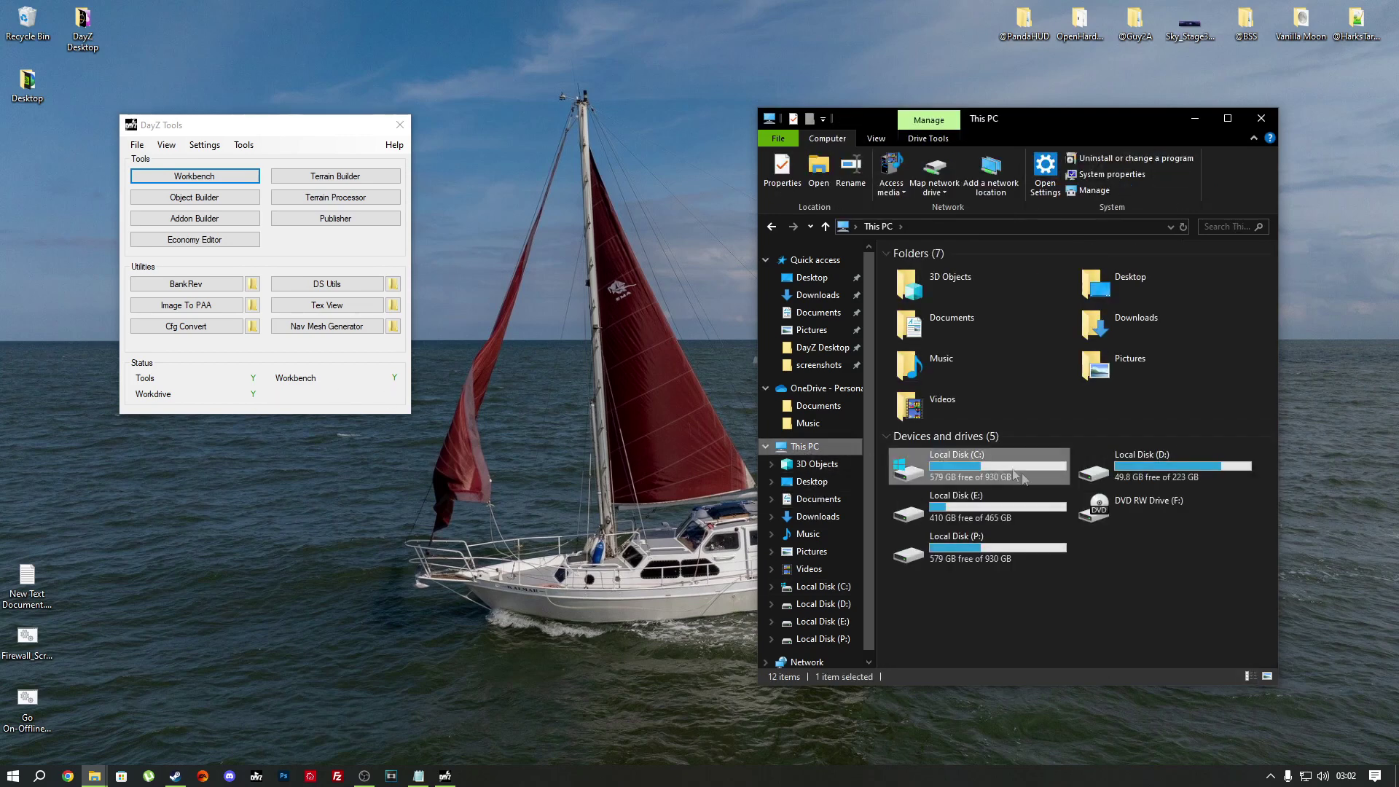
pyautogui.doubleClick(939, 557)
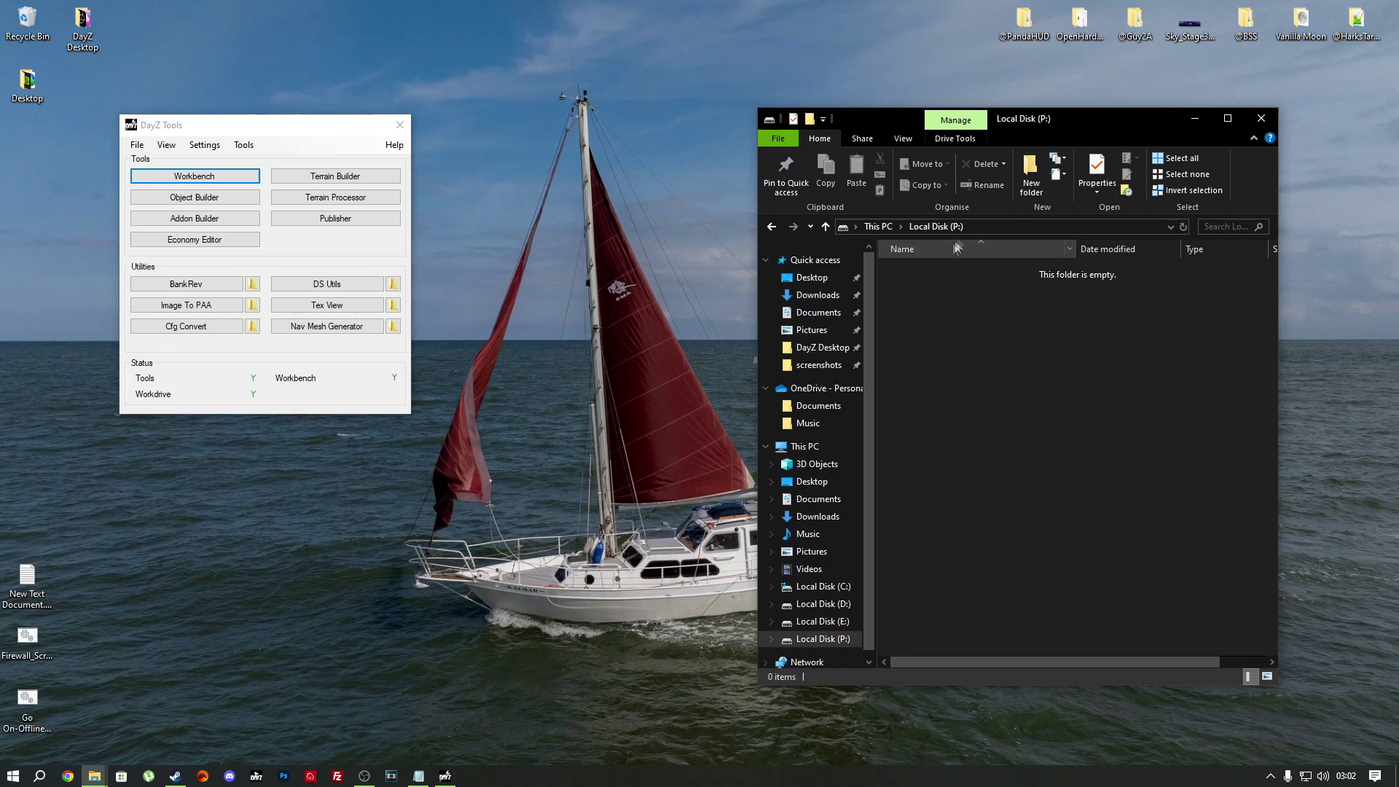
pyautogui.click(823, 586)
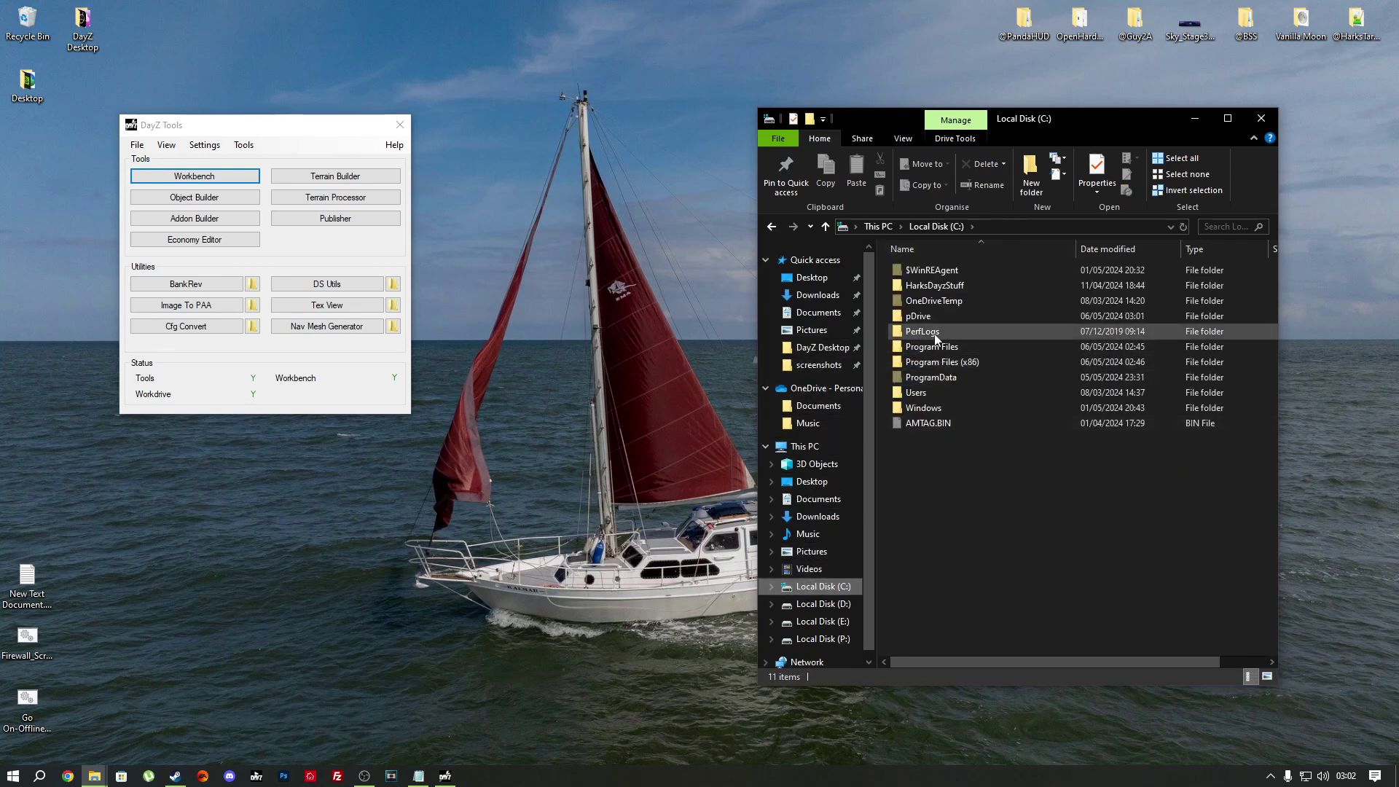
pyautogui.doubleClick(984, 317)
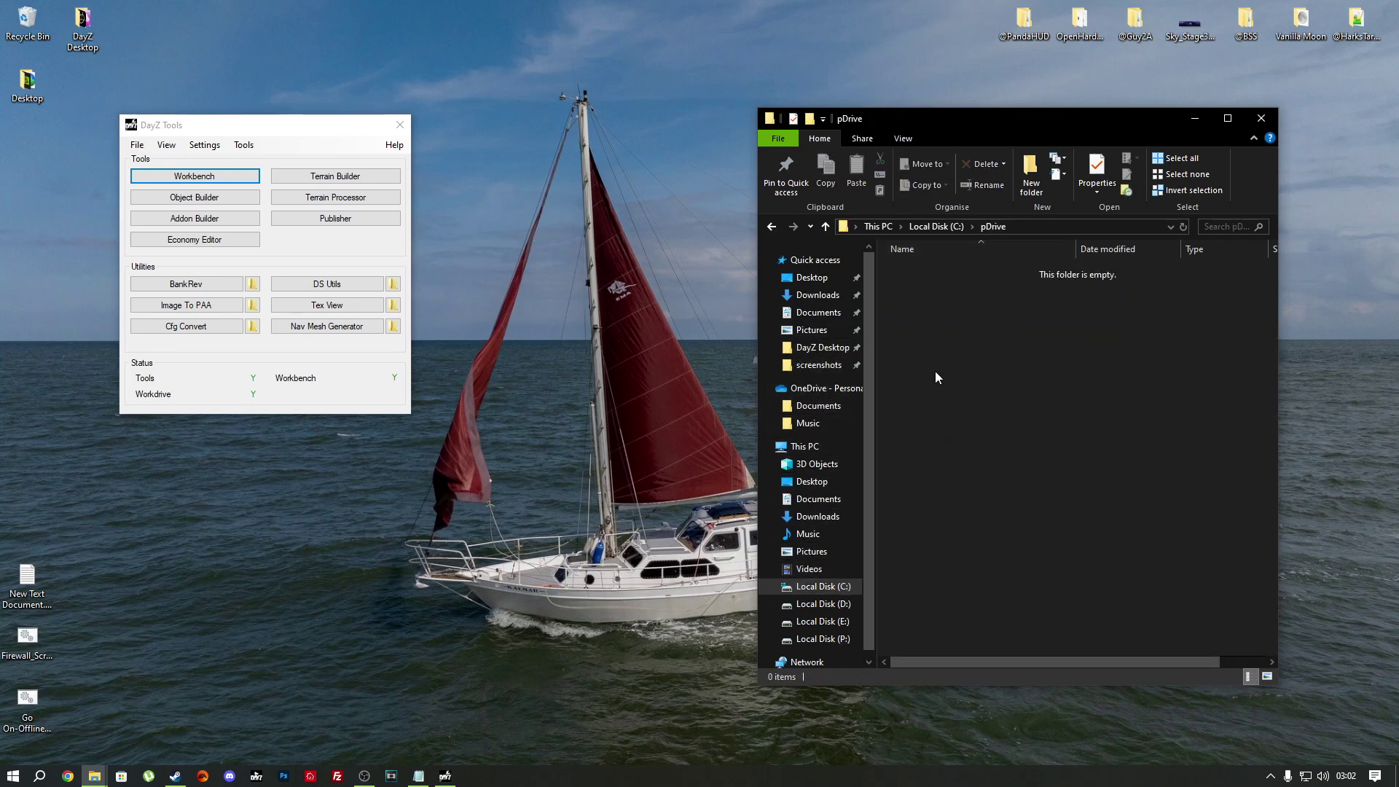
# Step: Extract the DayZ game data to C:\pDrive and close the WorkDrive console once the extraction finishes
pyautogui.click(245, 145)
pyautogui.click(251, 148)
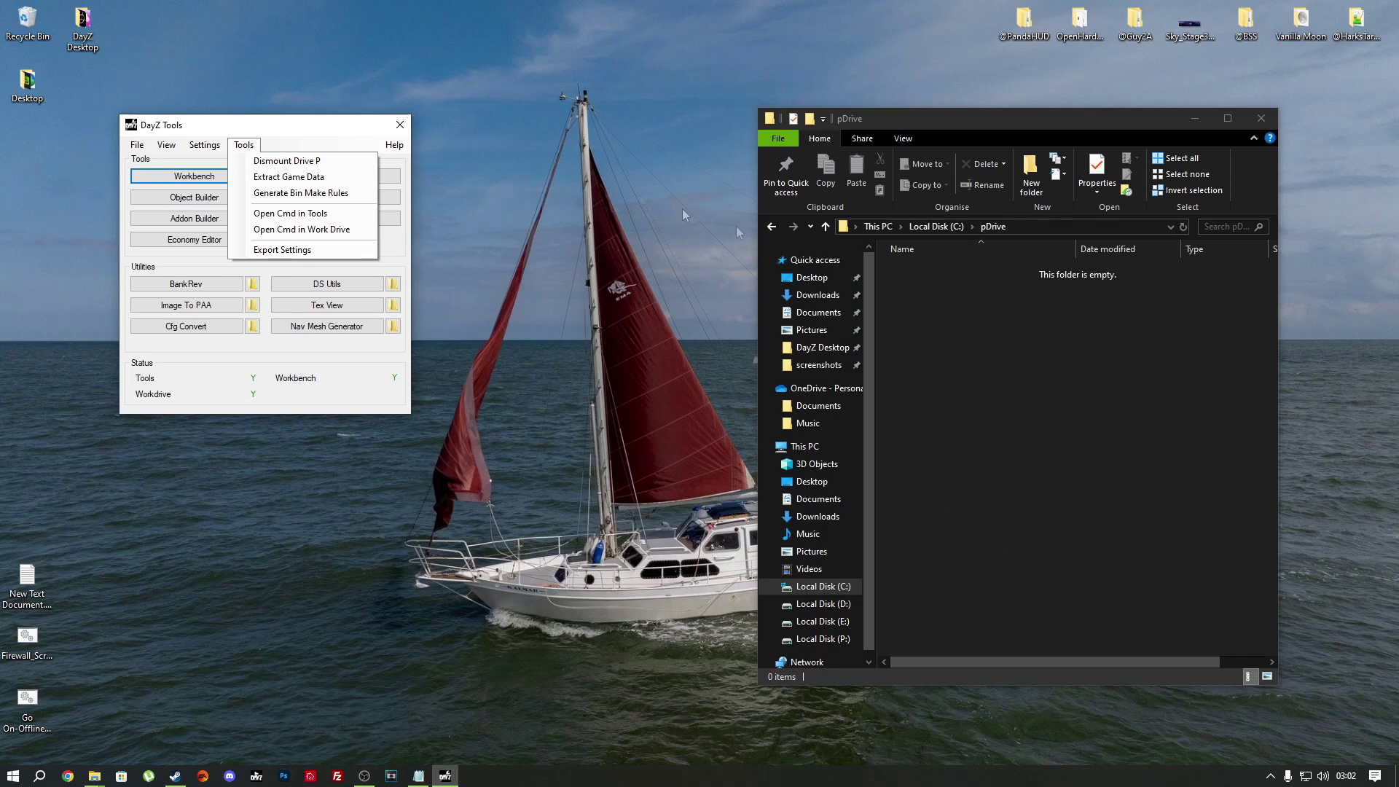
pyautogui.click(269, 179)
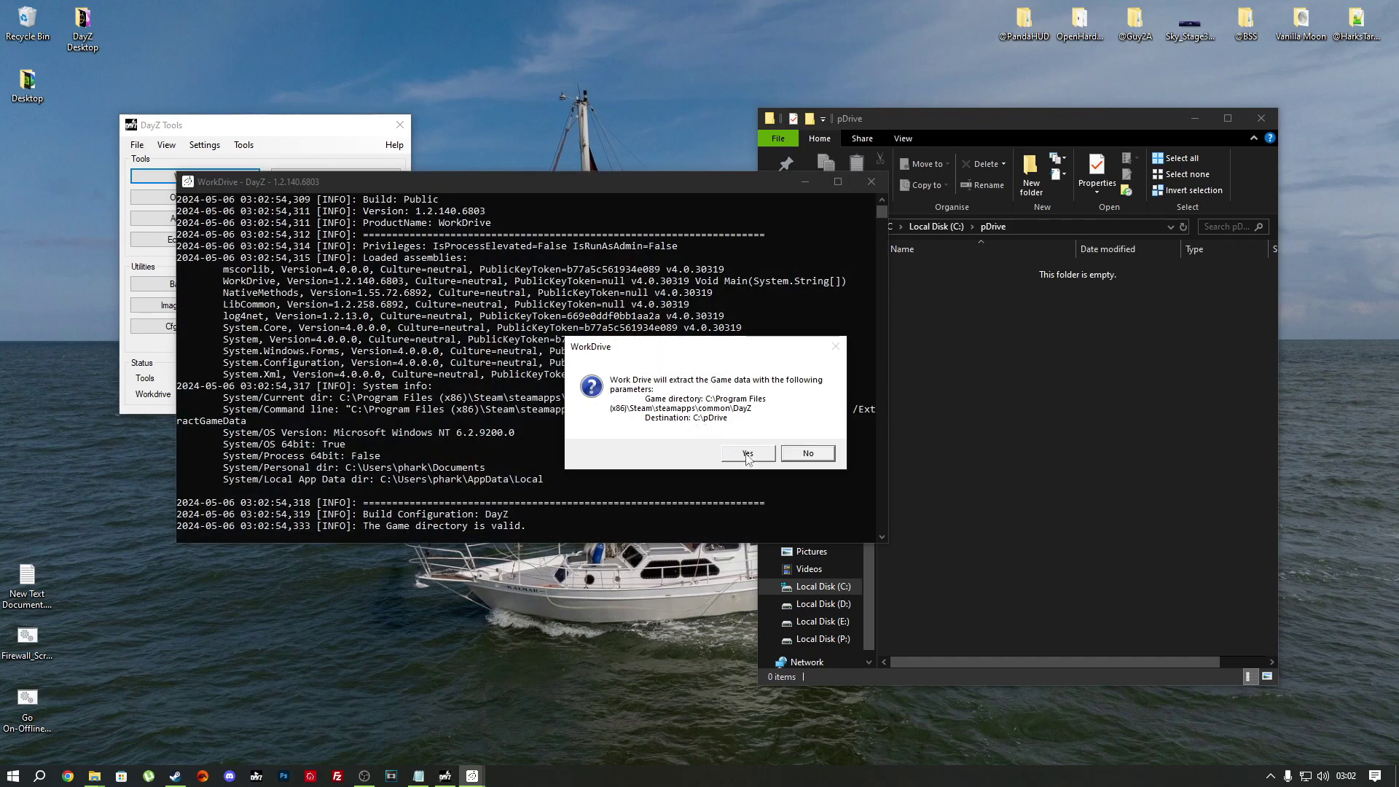
pyautogui.click(747, 453)
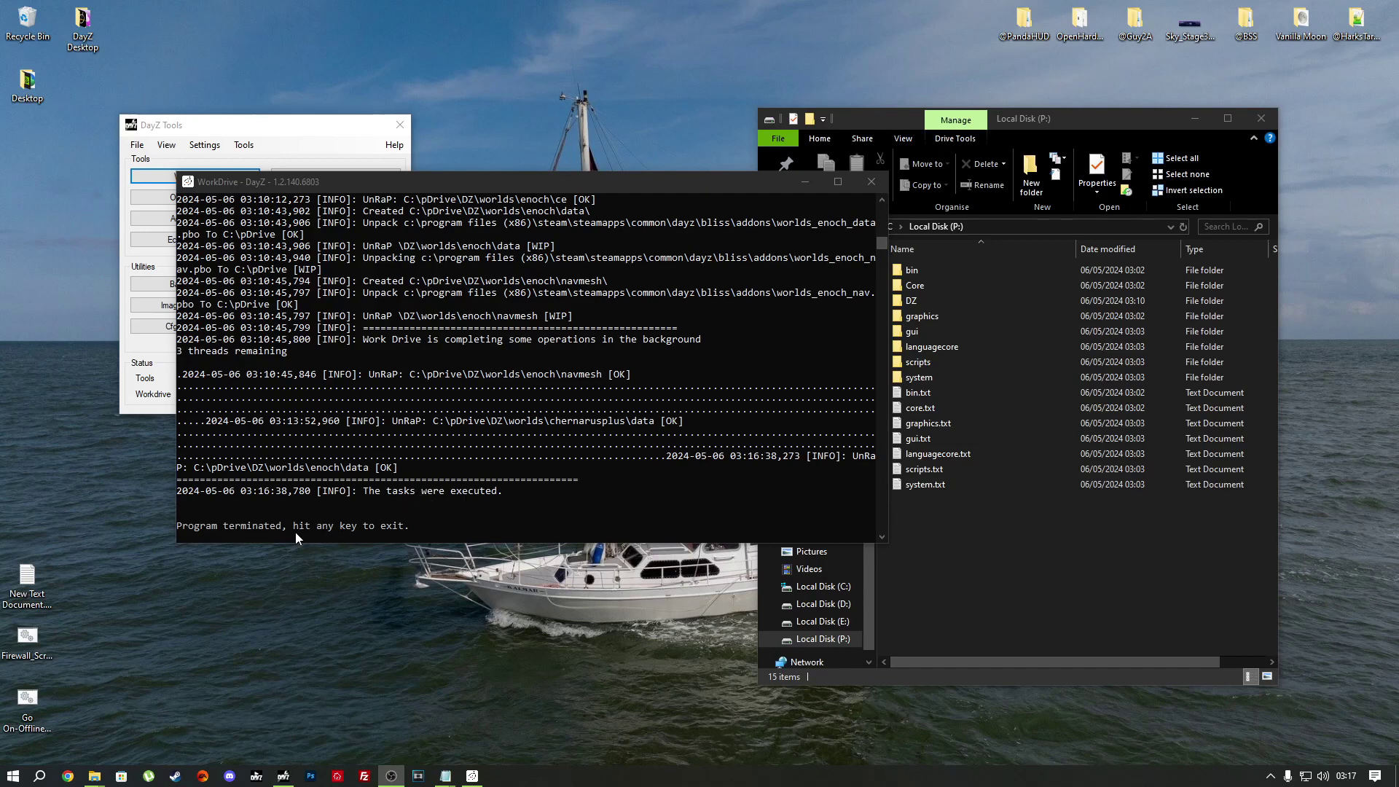
pyautogui.click(391, 540)
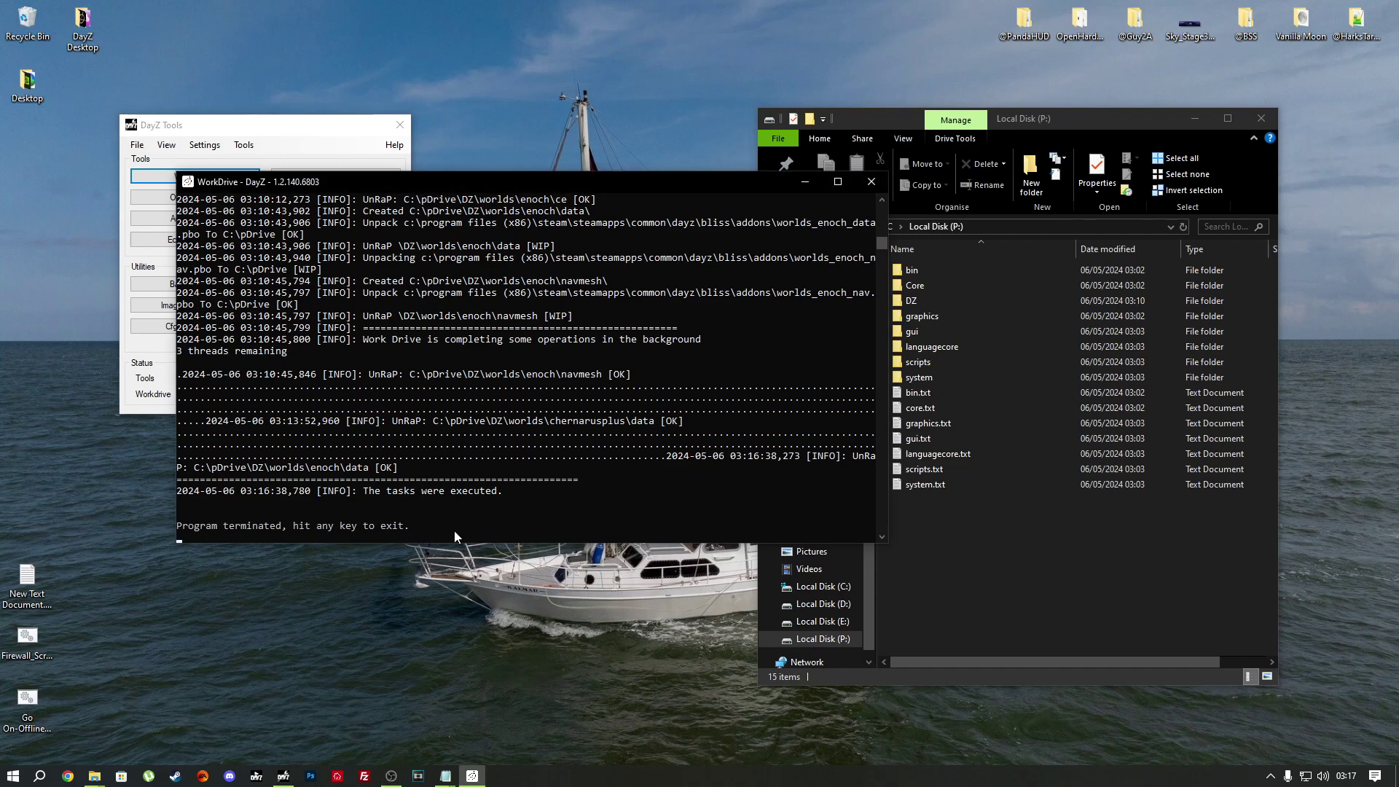
pyautogui.press('Return')
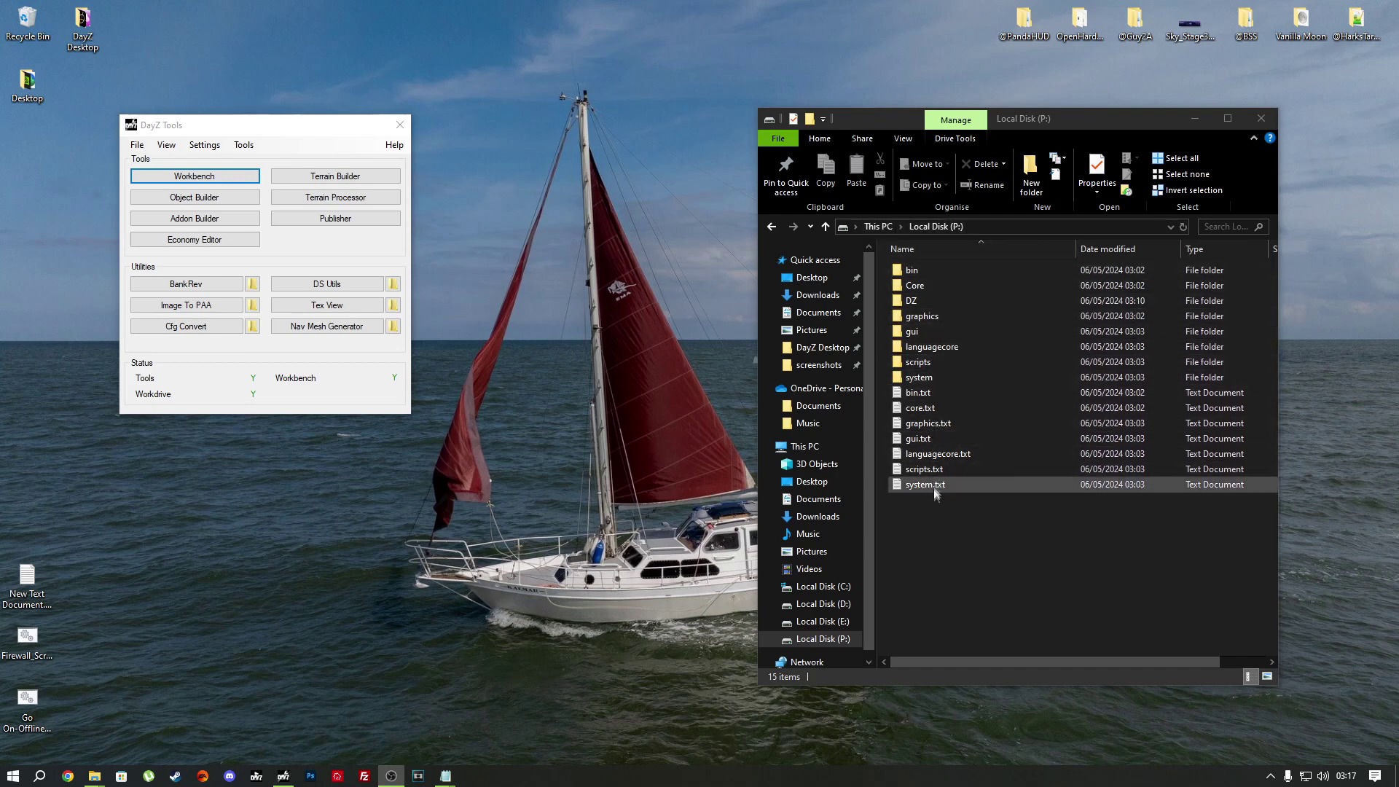
# Step: Point out the extracted gui and scripts folders on Local Disk (P:) by selecting both, and clear the selection
pyautogui.click(934, 335)
pyautogui.keyDown('ctrl'); pyautogui.click(936, 360); pyautogui.keyUp('ctrl')
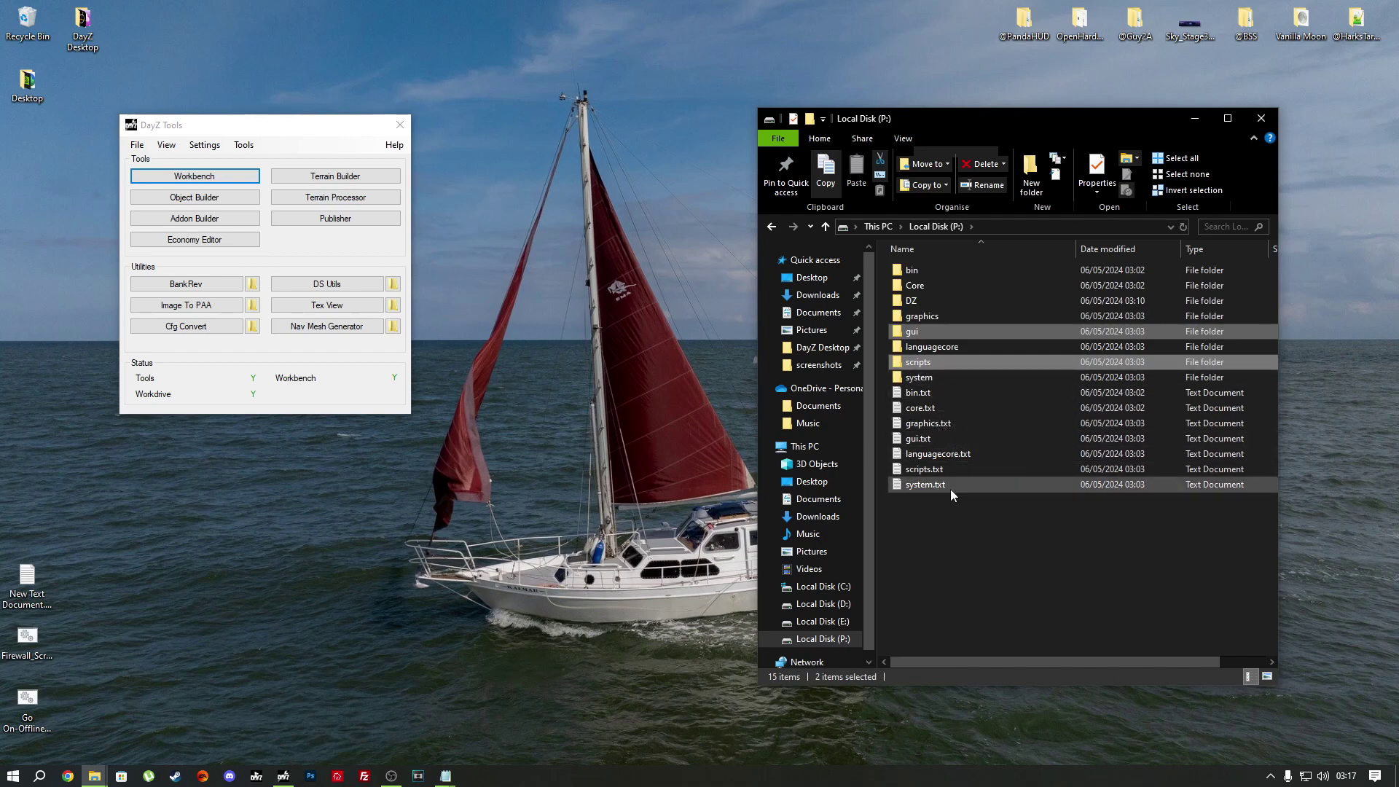
pyautogui.click(953, 537)
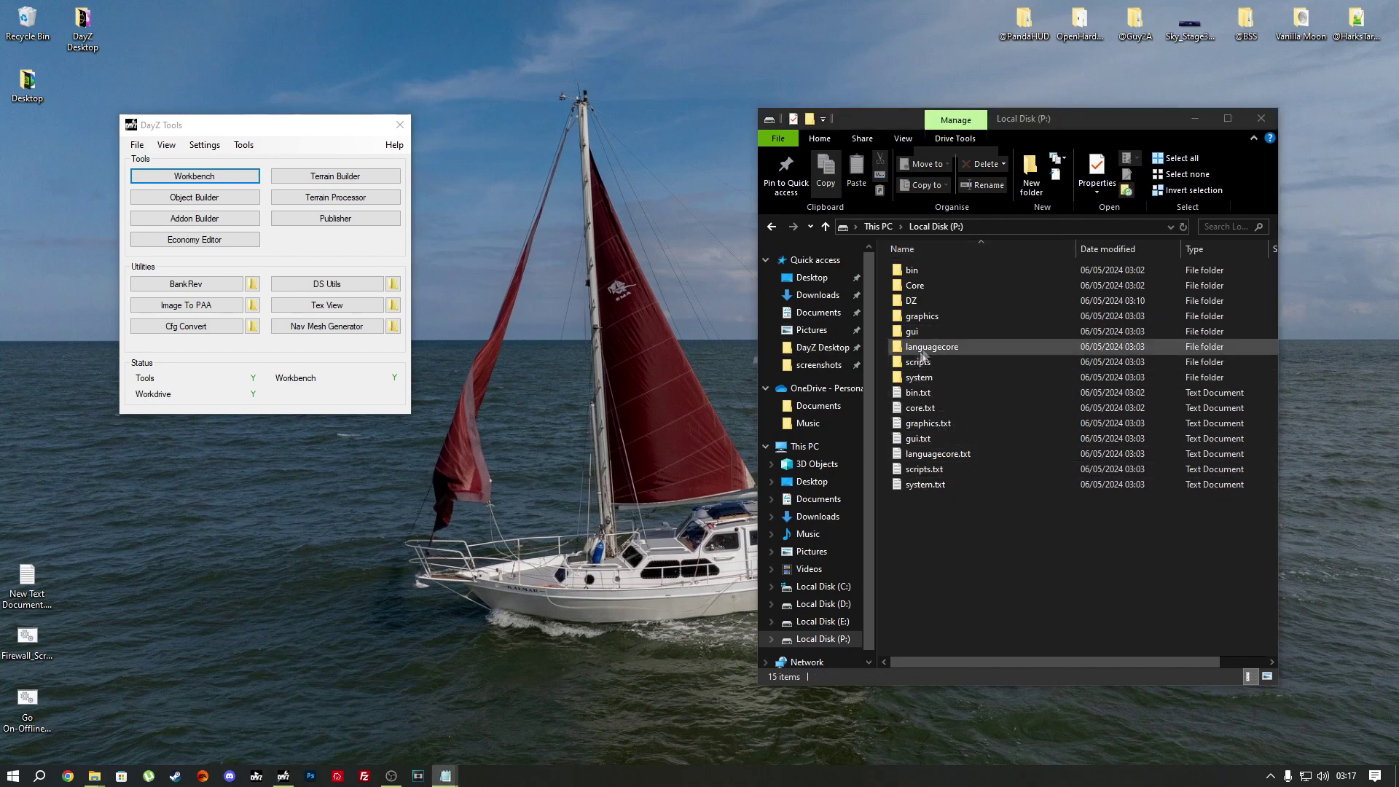
# Step: Open the DayZ Desktop shortcuts folder and look into its 0_DayZGameDir and 1_DayZTools targets, returning to the shortcuts each time
pyautogui.doubleClick(83, 24)
pyautogui.moveTo(1021, 142); pyautogui.dragTo(621, 125)
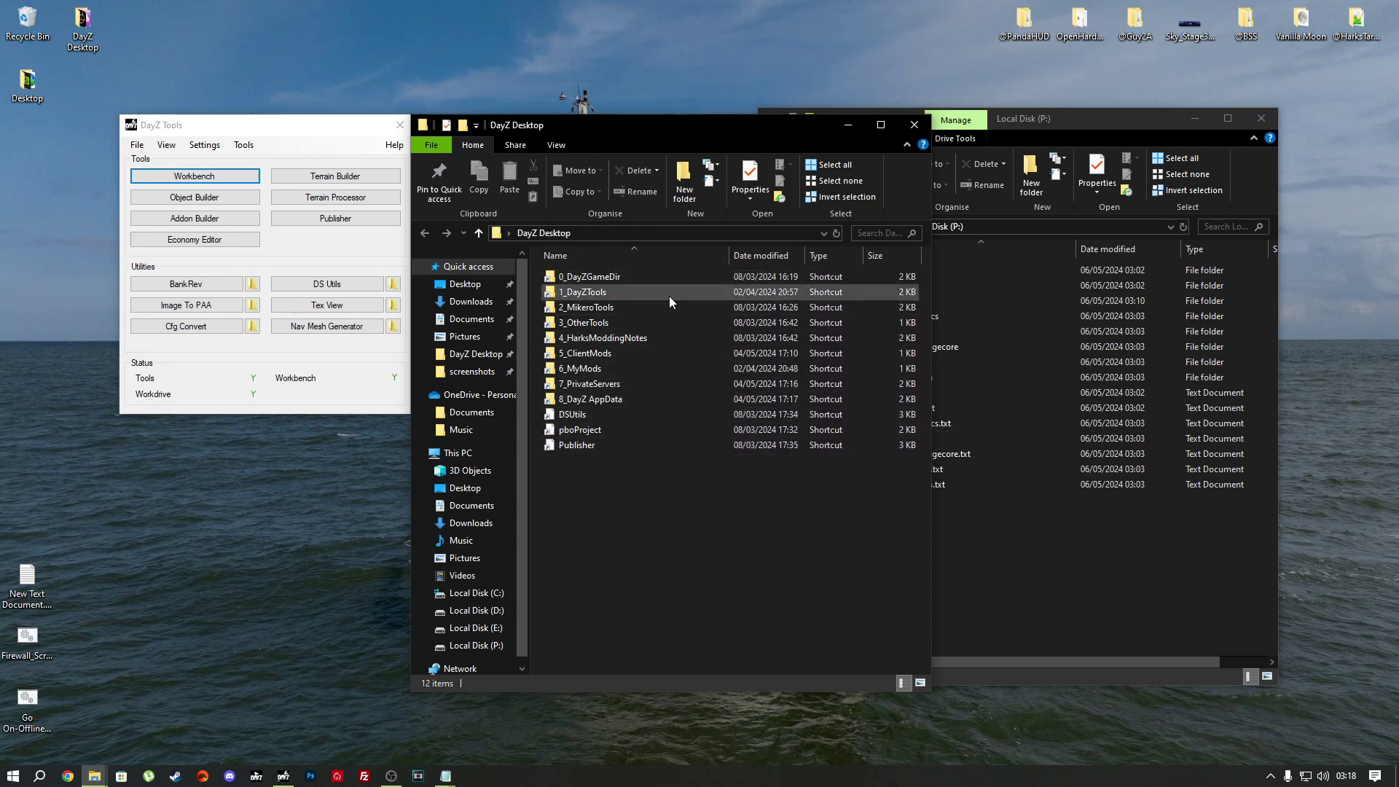
pyautogui.doubleClick(608, 277)
pyautogui.hotkey('alt', 'Left')
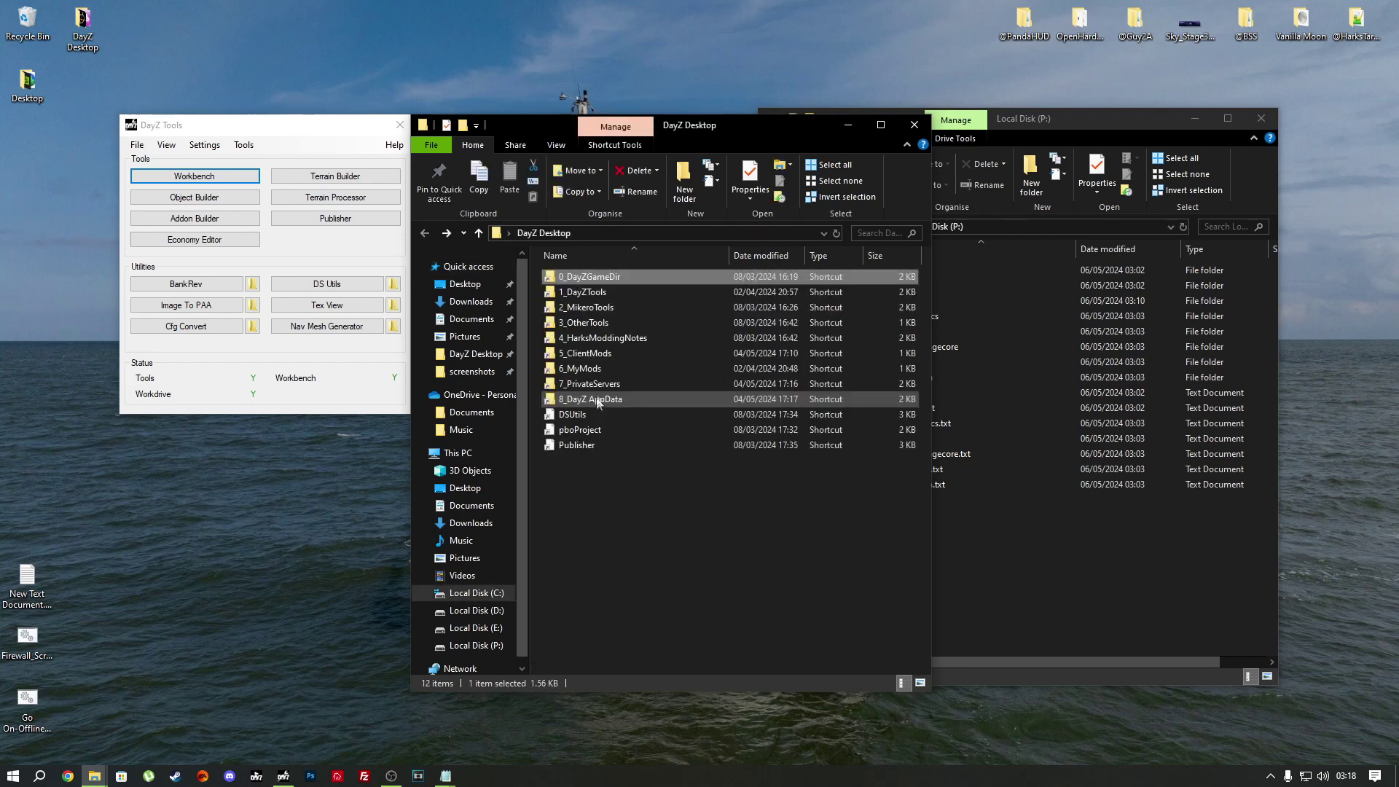
pyautogui.doubleClick(602, 293)
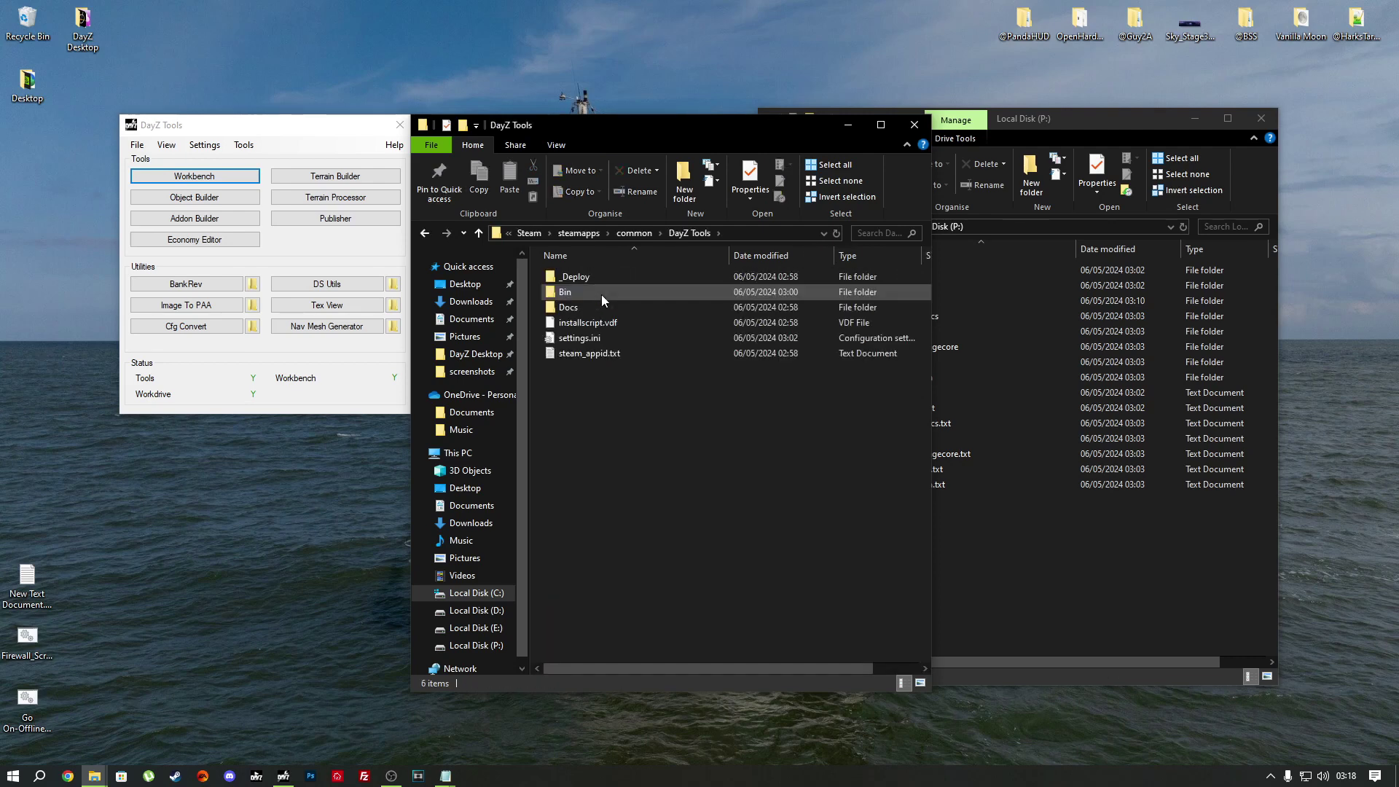
pyautogui.hotkey('alt', 'Left')
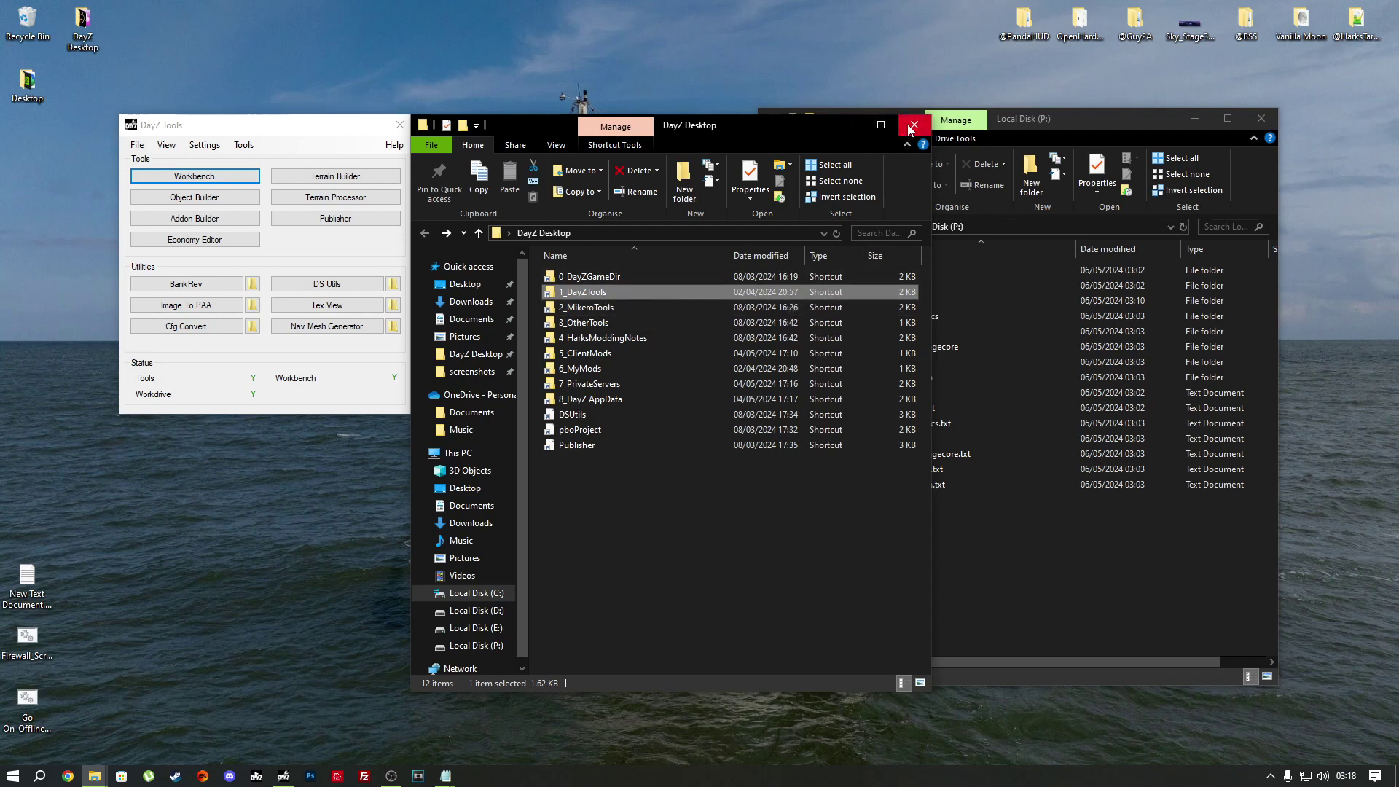
# Step: Close the Local Disk (P:) folder window and launch Workbench from DayZ Tools
pyautogui.click(1261, 118)
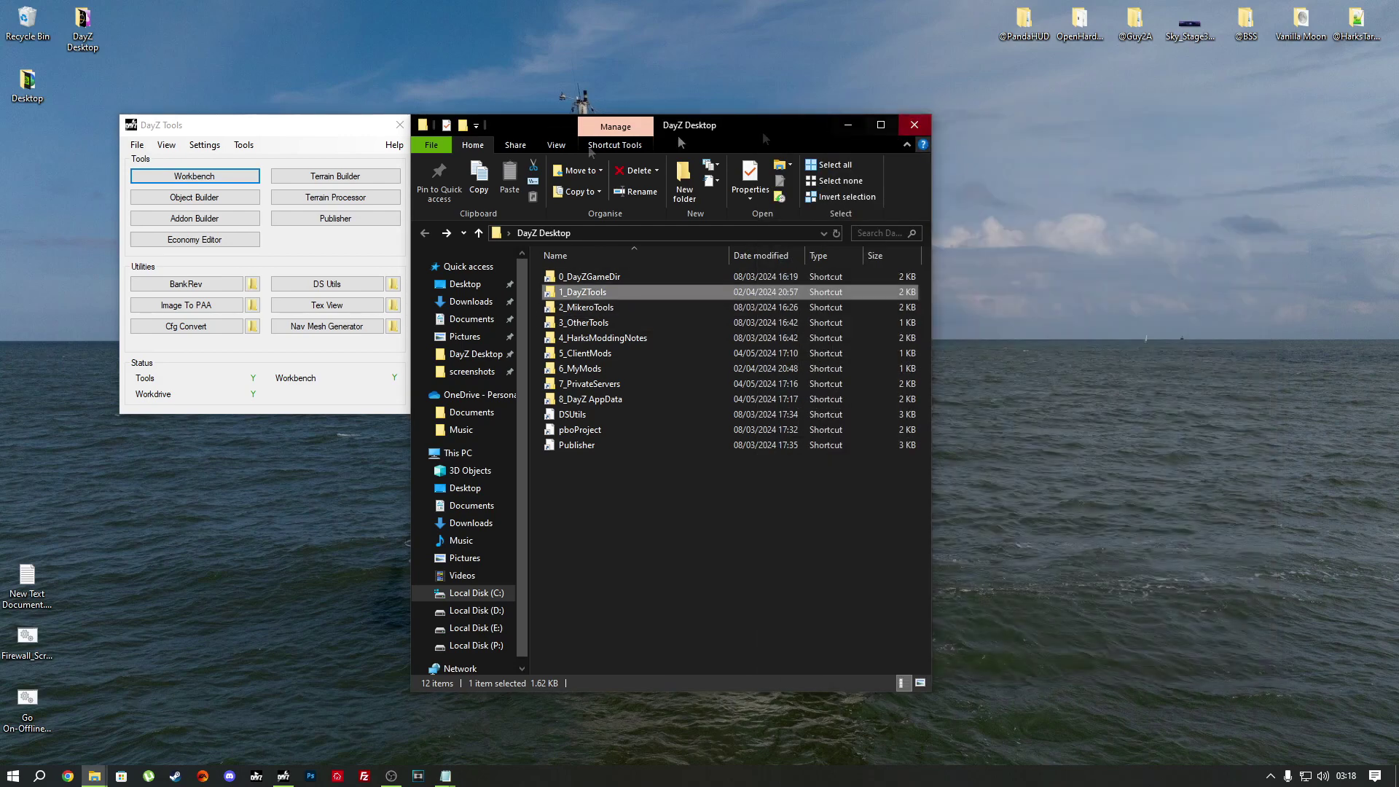
pyautogui.moveTo(280, 130)
pyautogui.mouseDown()
pyautogui.moveTo(274, 143)
pyautogui.moveTo(280, 132)
pyautogui.mouseUp()
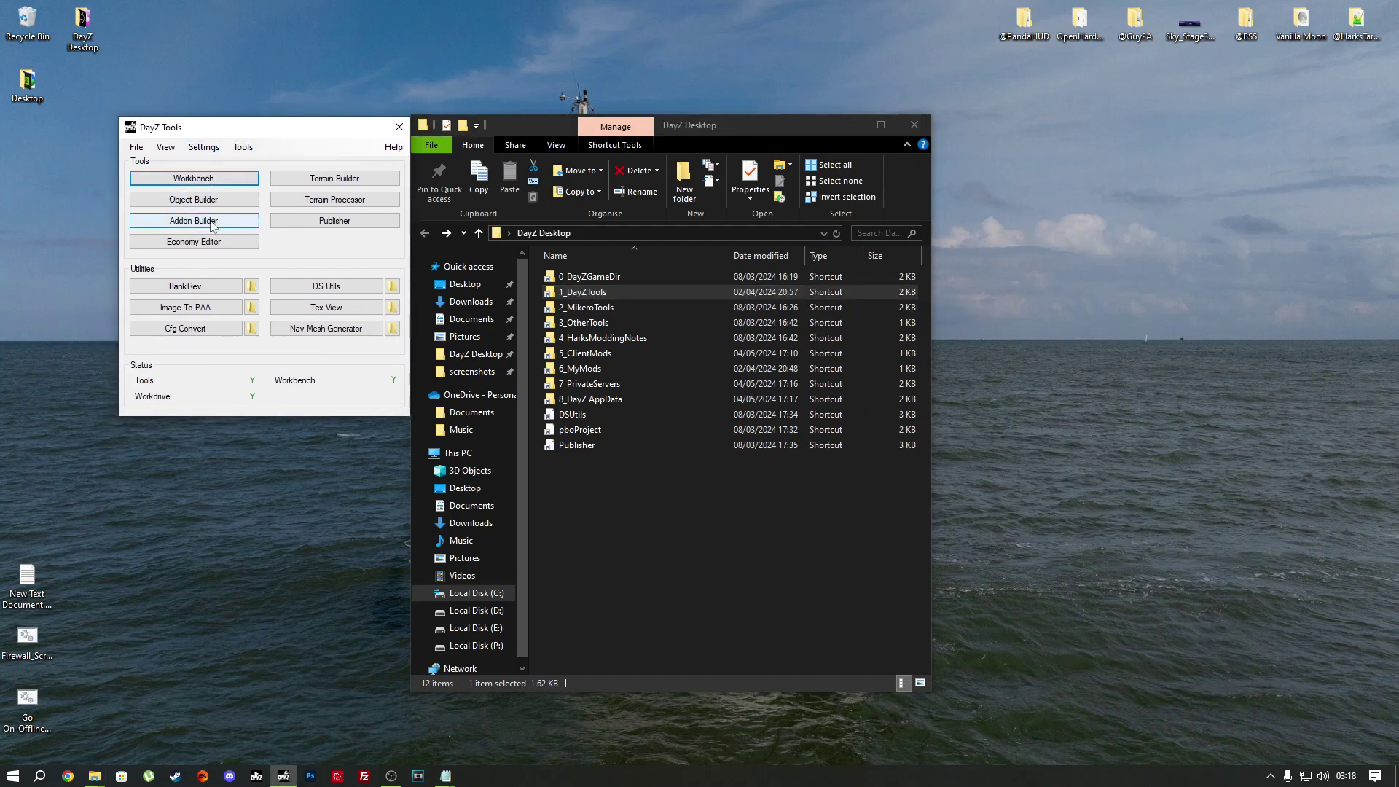
pyautogui.moveTo(284, 778)
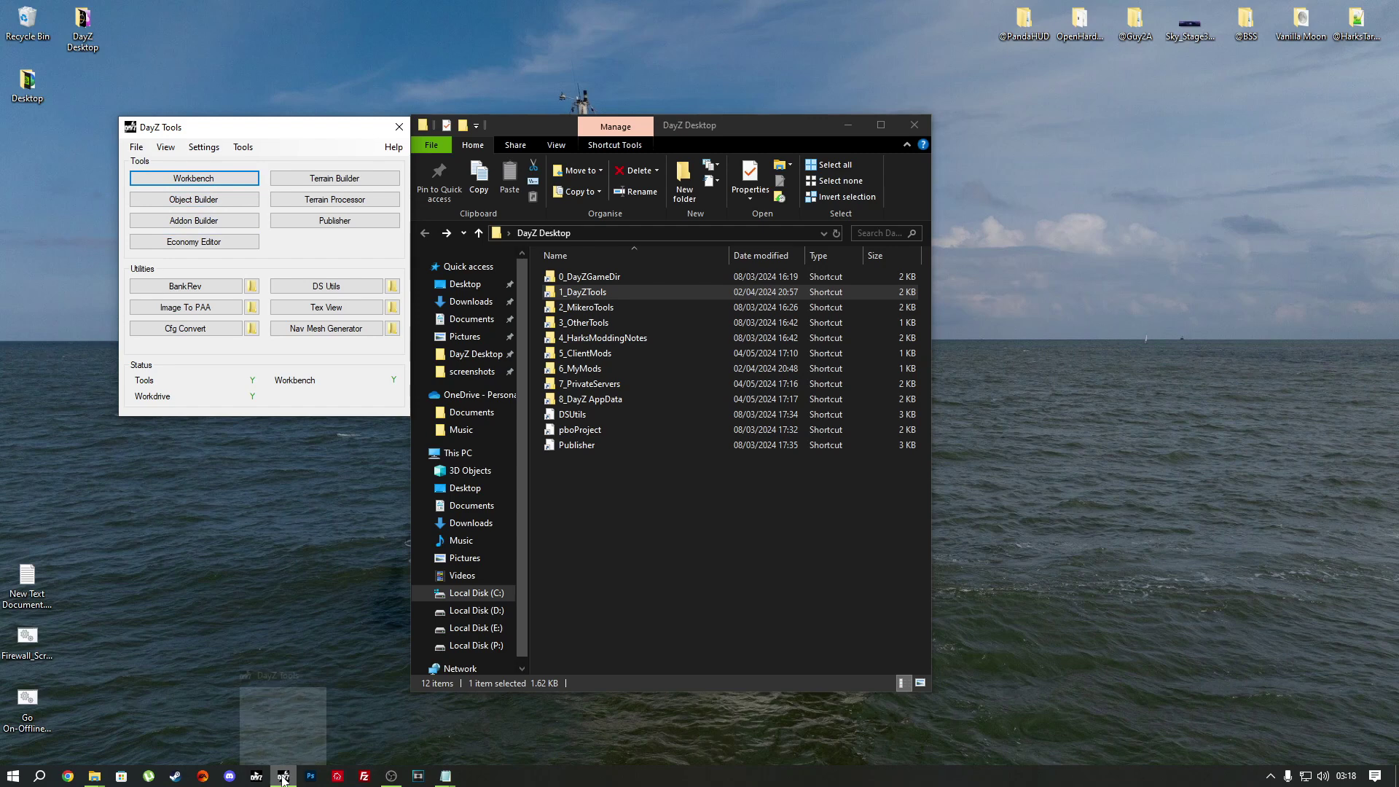
pyautogui.click(213, 182)
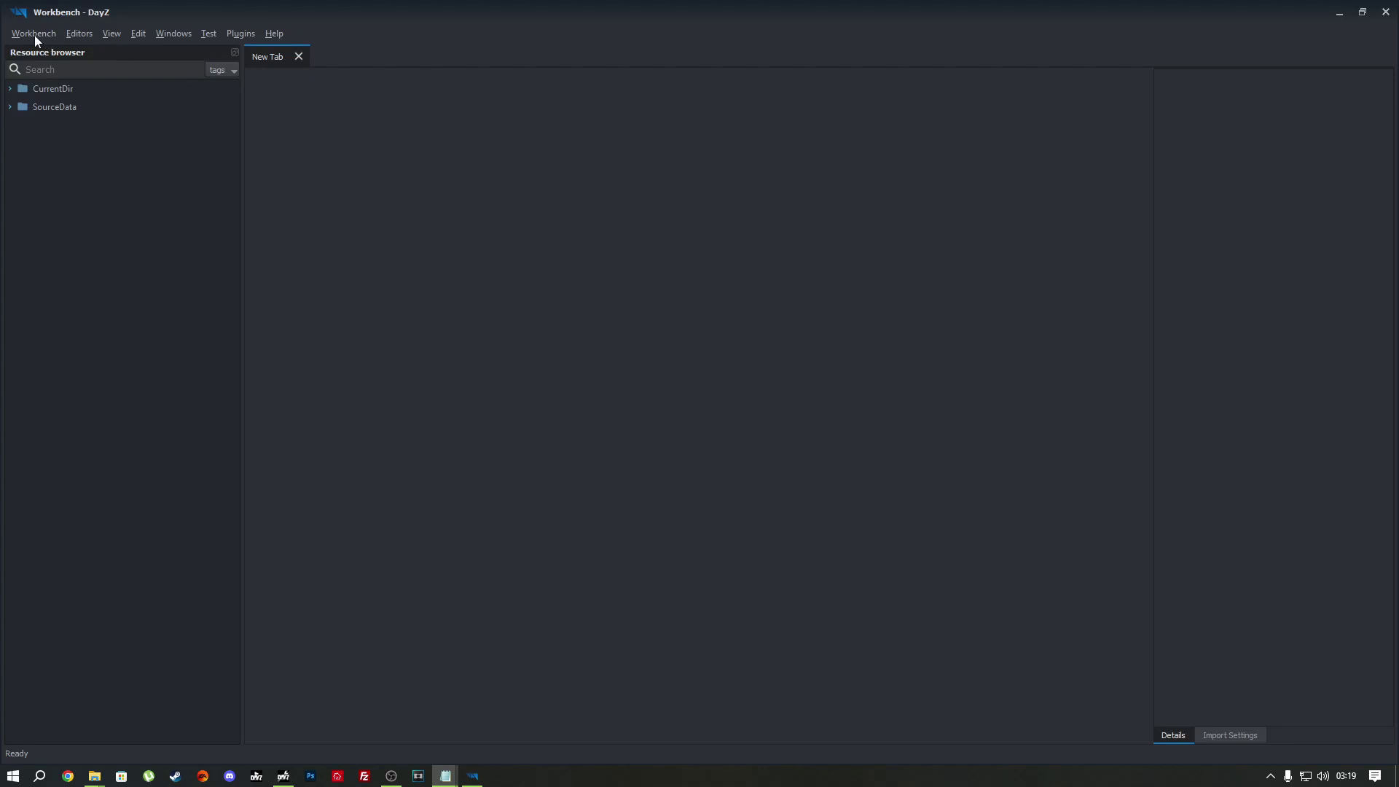
# Step: Set the source data directory in the Workbench options to Local Disk (P:) and accept the options
pyautogui.click(20, 112)
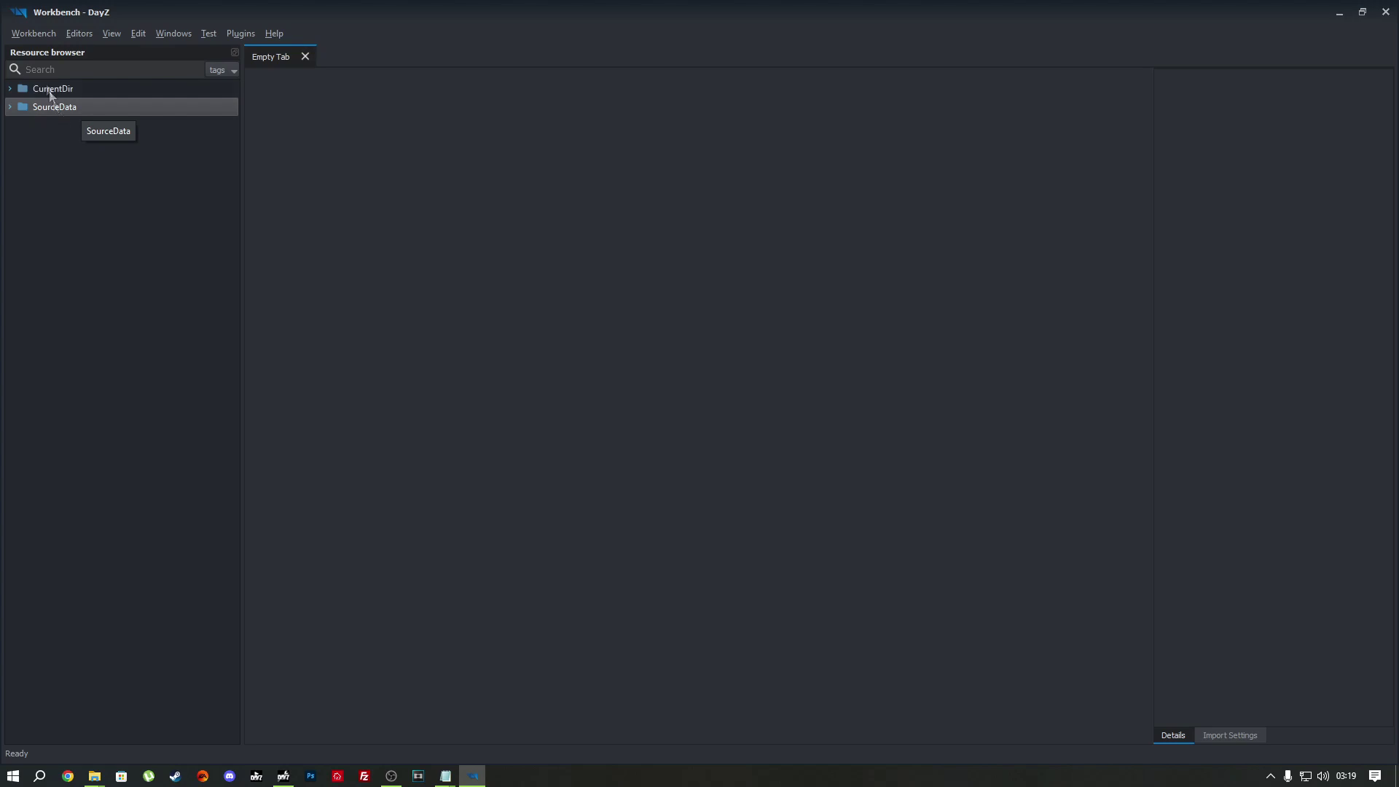
pyautogui.click(26, 37)
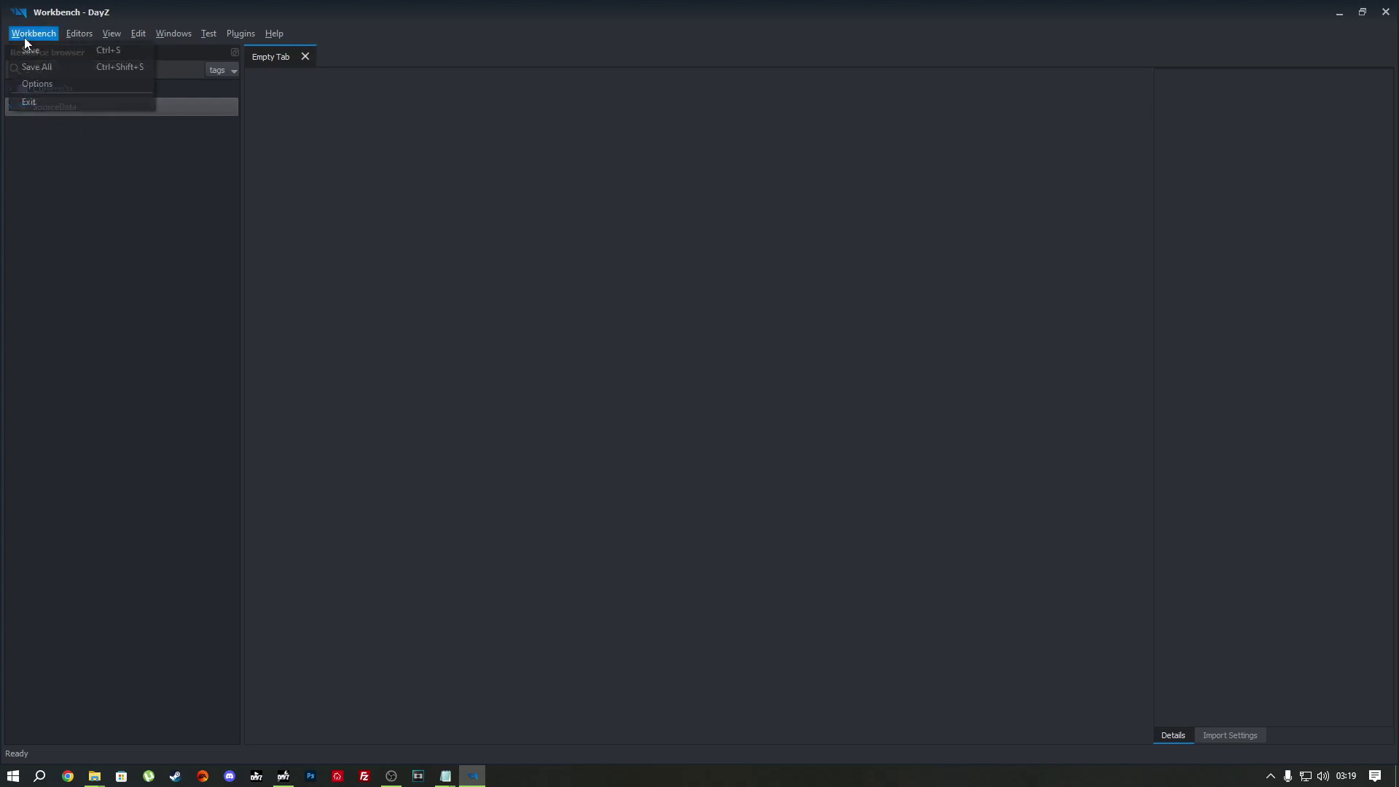
pyautogui.click(52, 80)
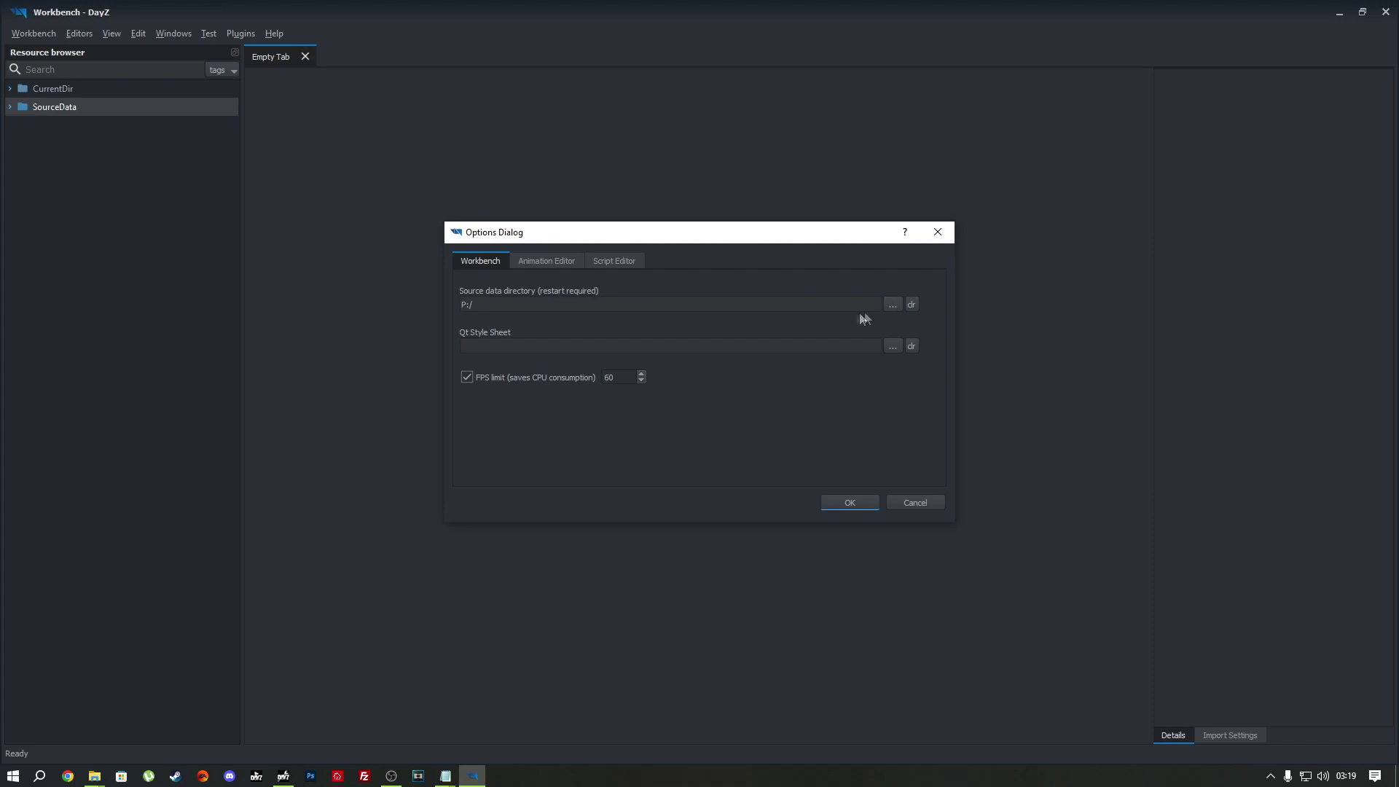
pyautogui.click(893, 305)
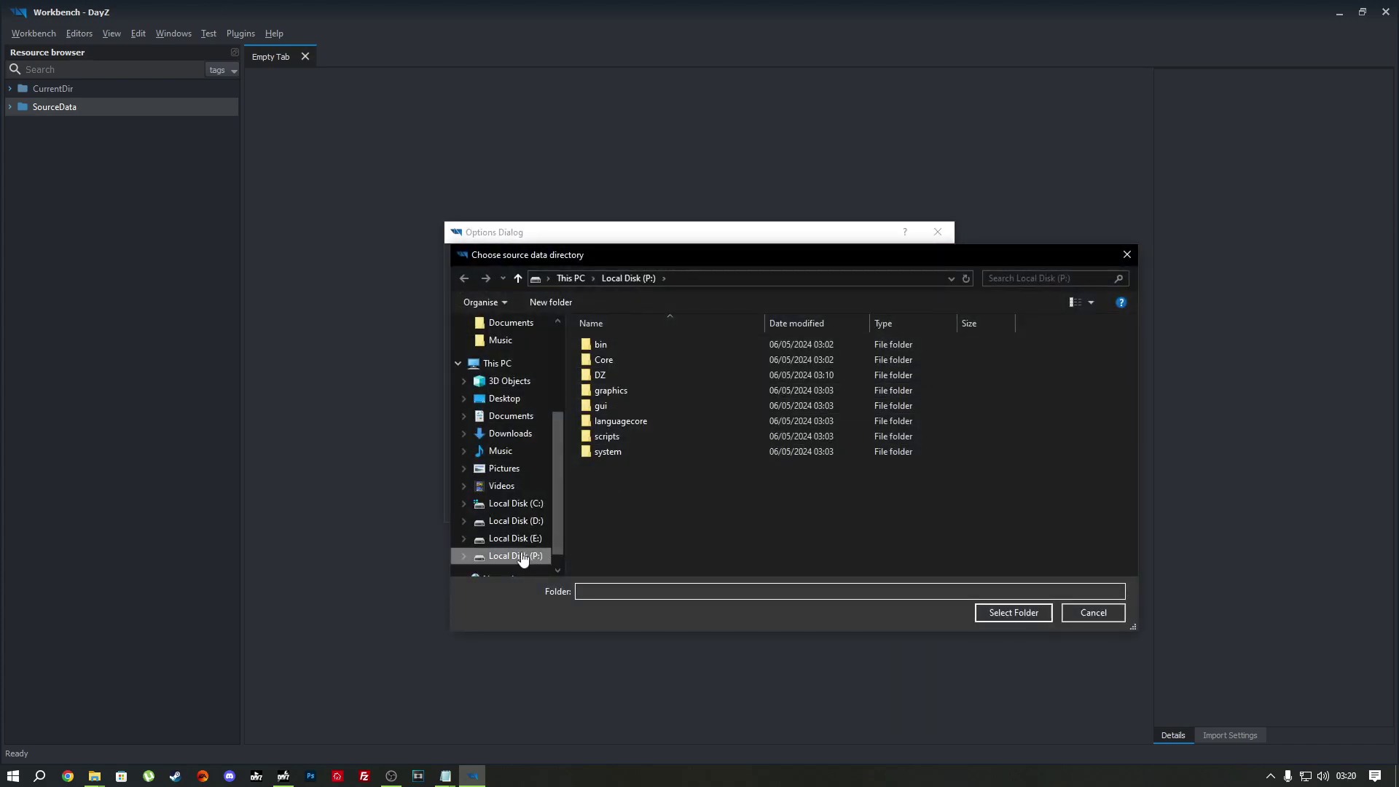
pyautogui.click(513, 557)
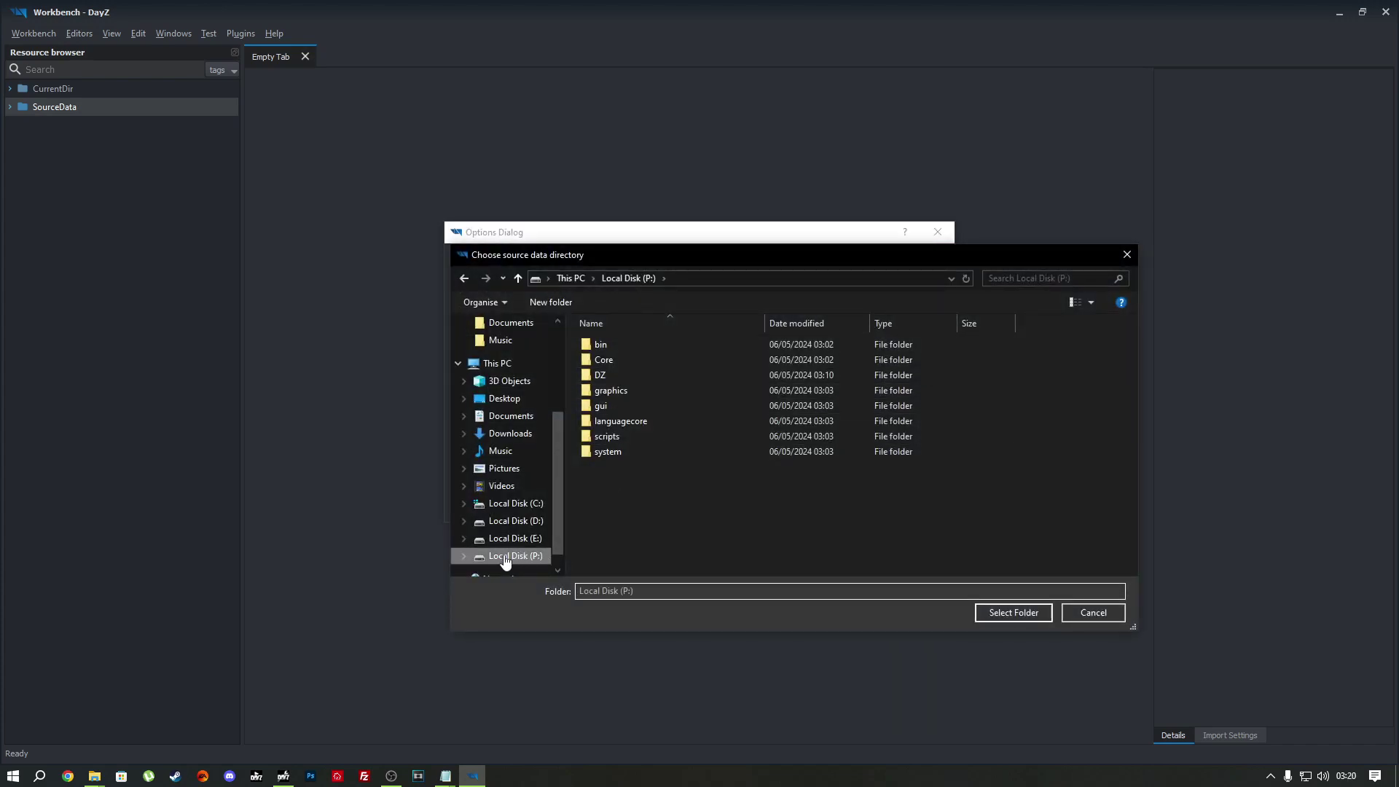
pyautogui.click(1014, 612)
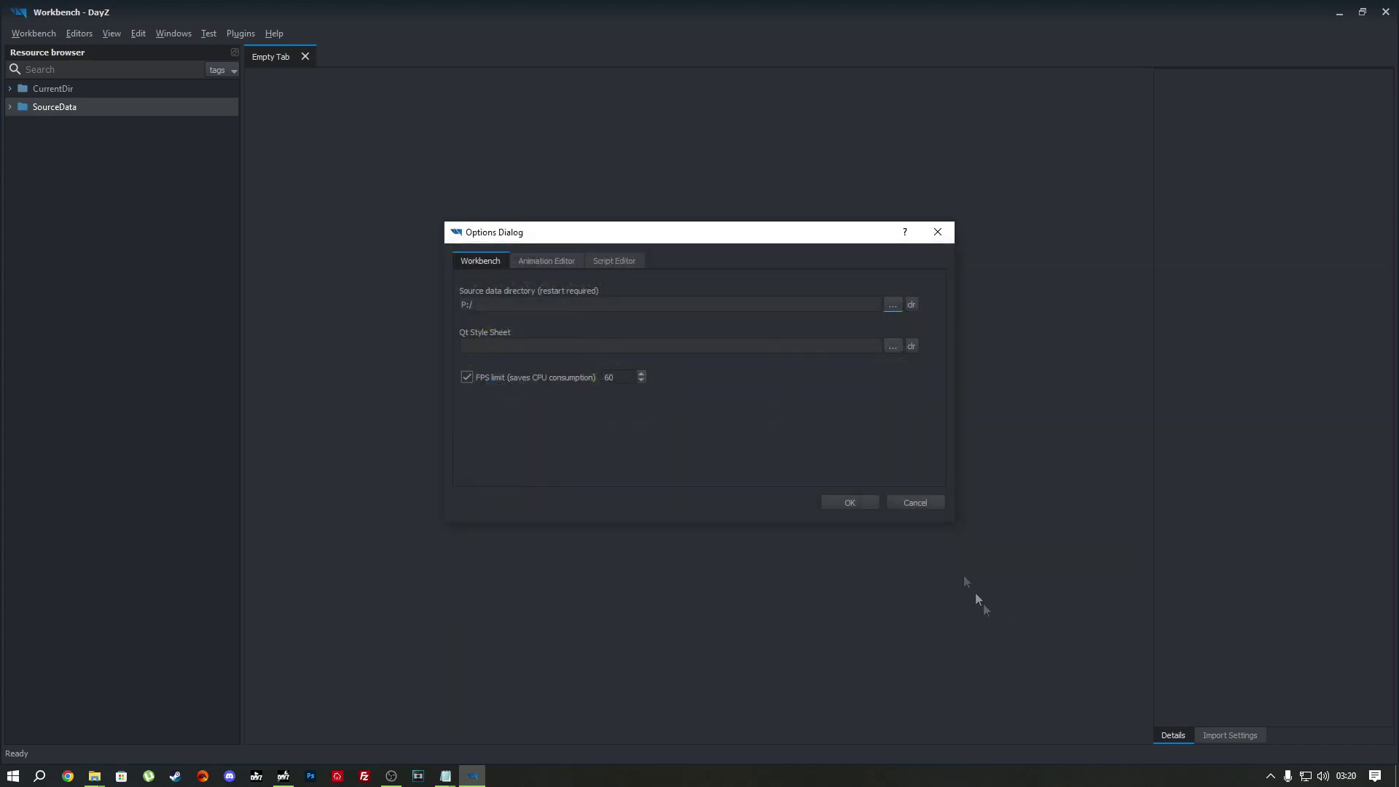
pyautogui.click(850, 503)
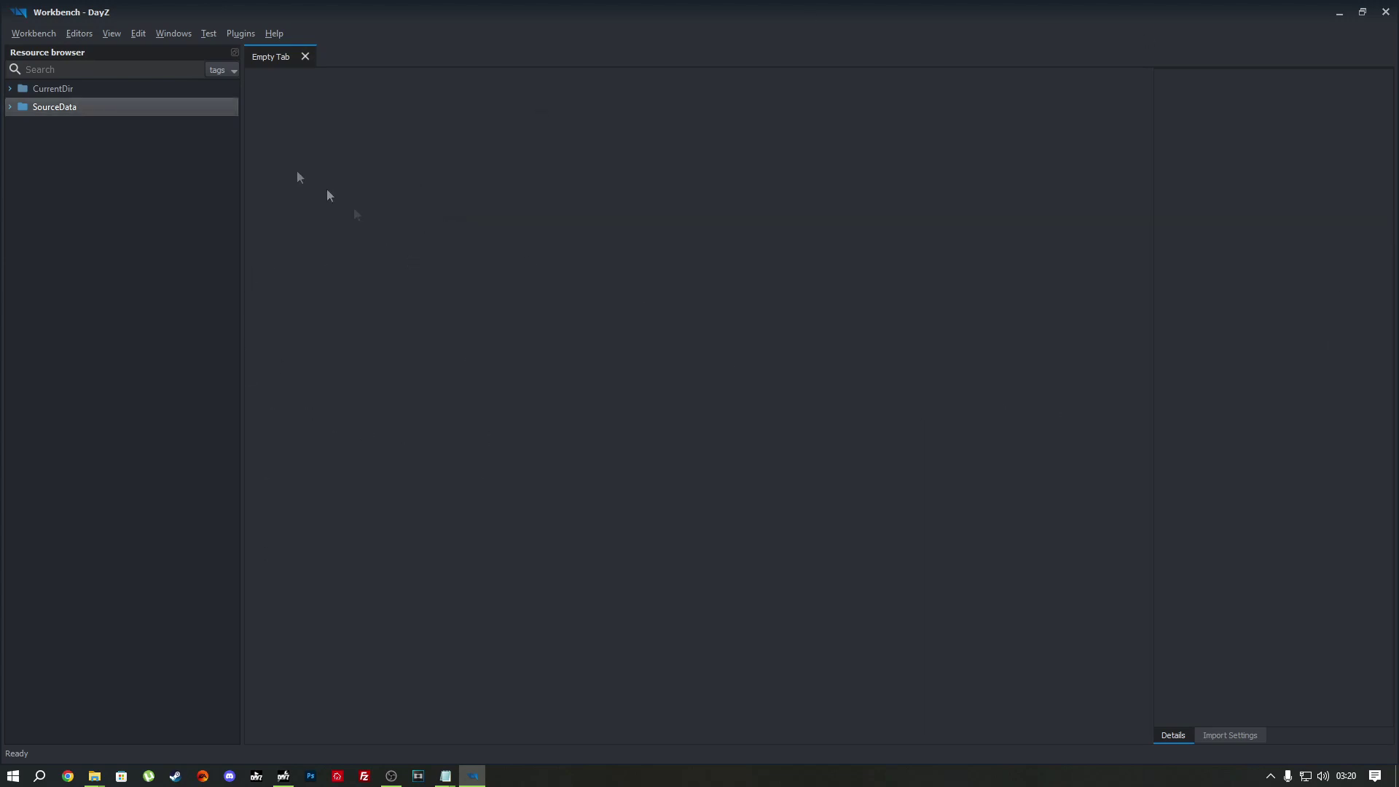
# Step: Expand SourceData in the resource browser to check the extracted files, and exit Workbench
pyautogui.click(11, 106)
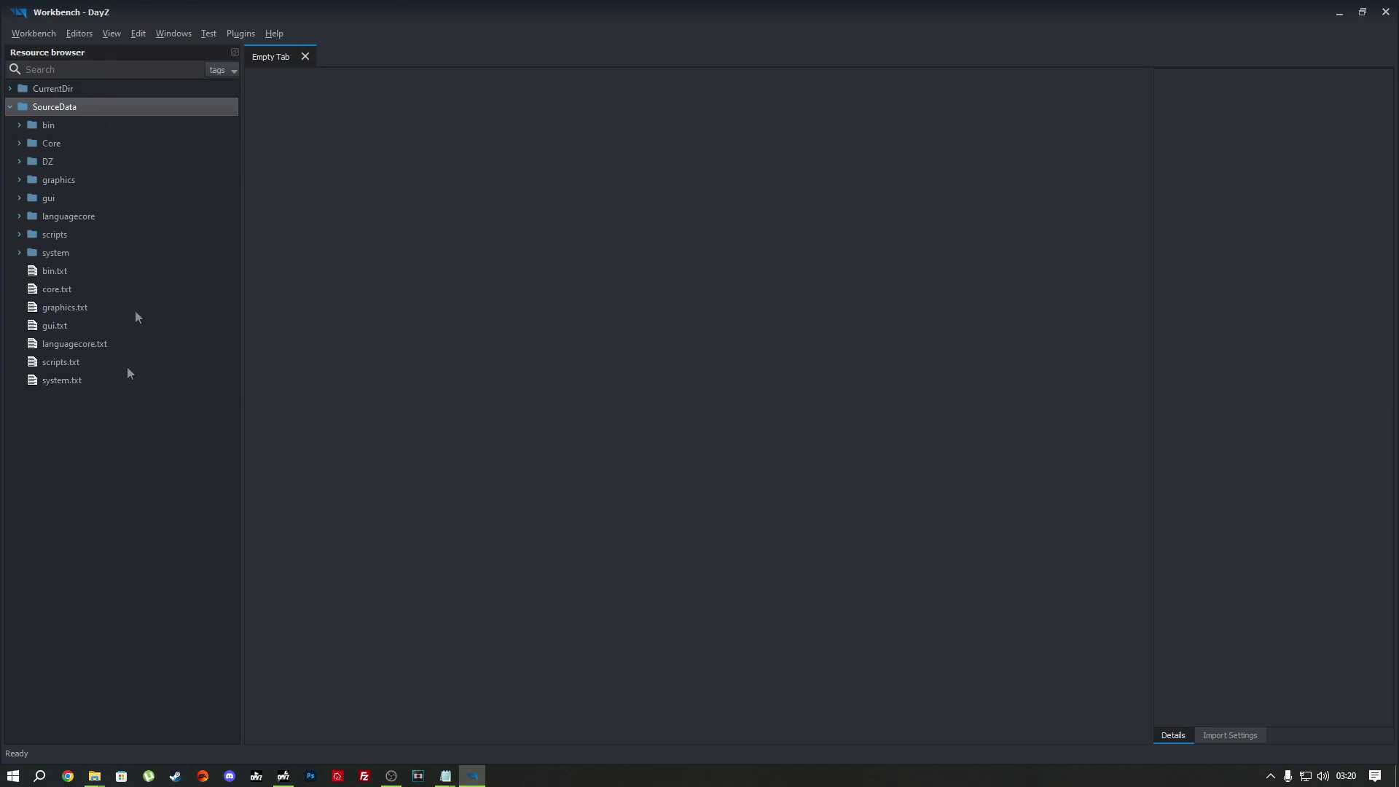
pyautogui.click(28, 36)
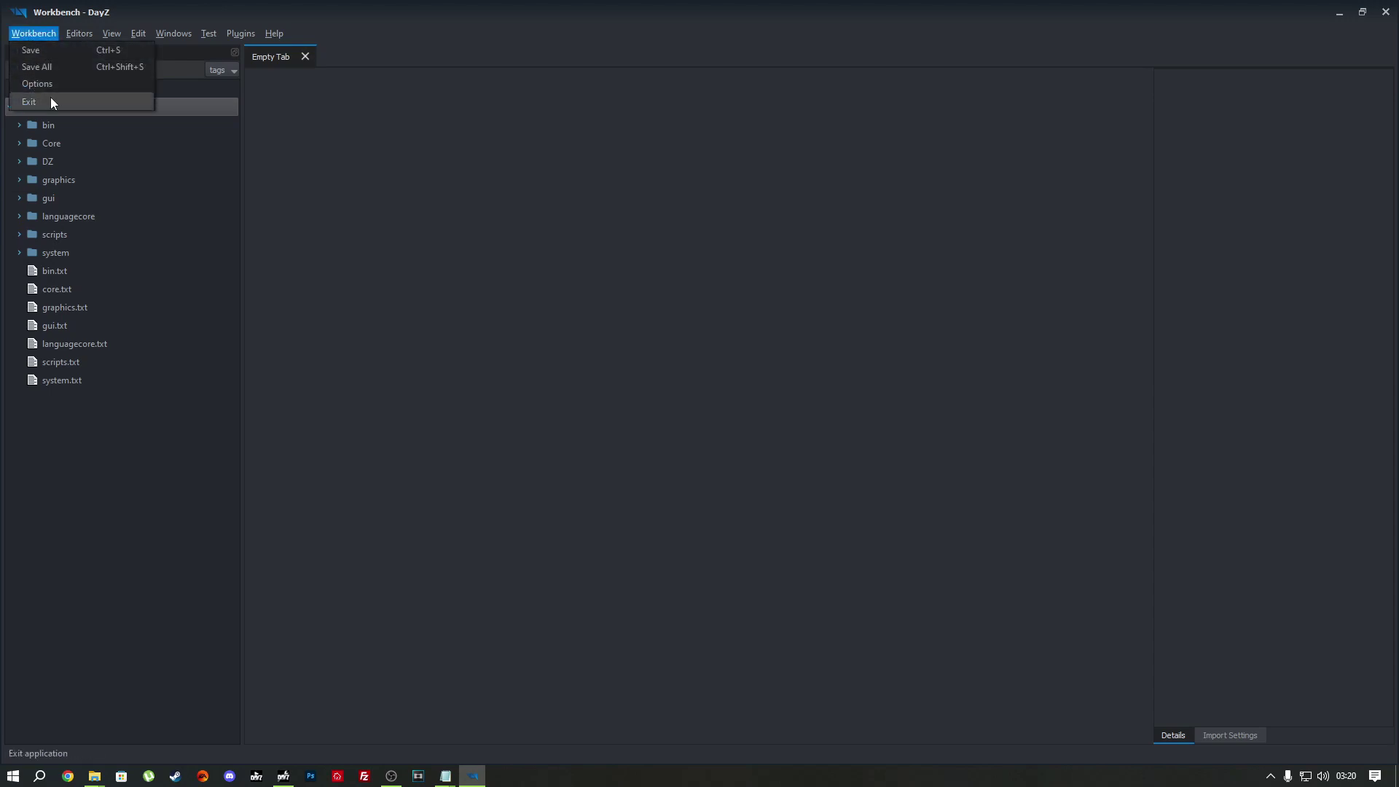
pyautogui.click(50, 98)
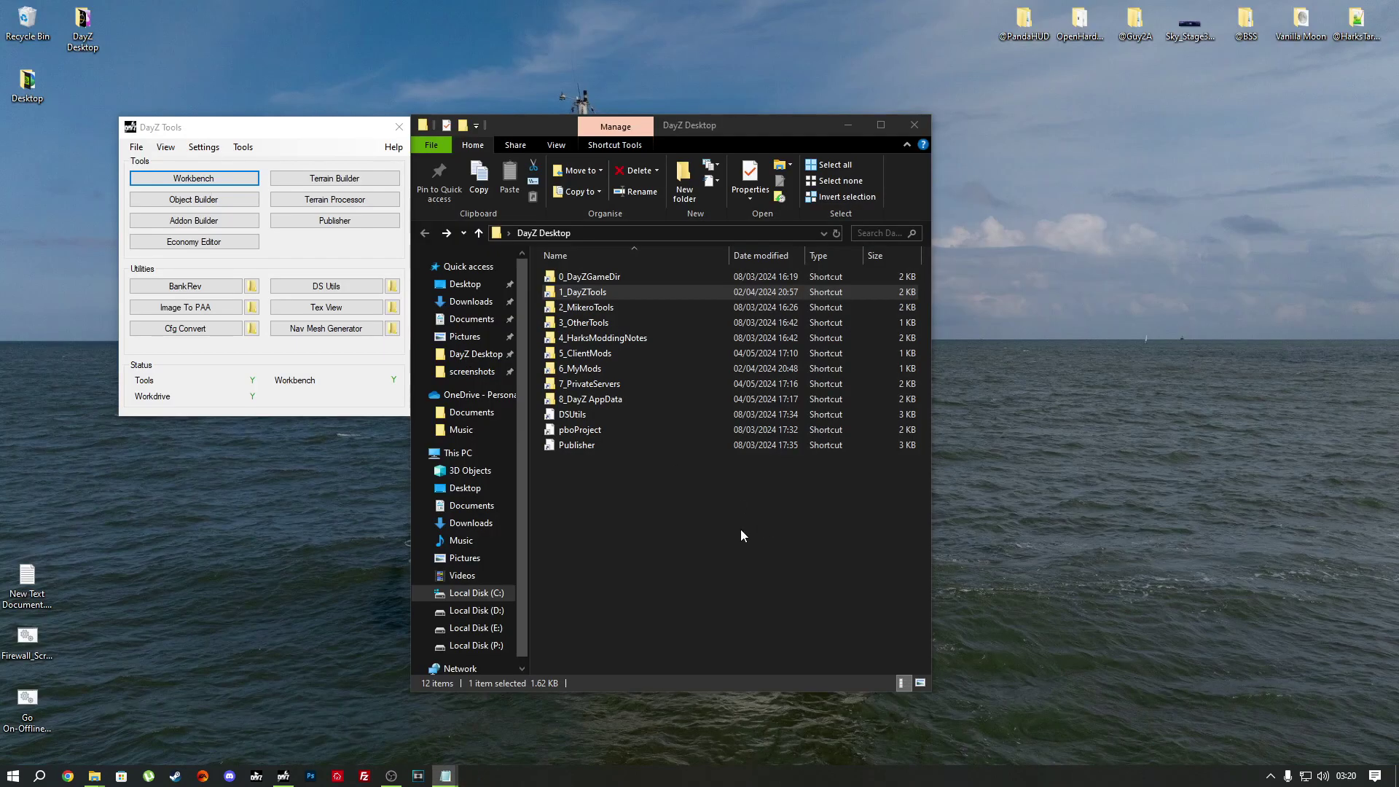
# Step: Open Addon Builder from DayZ Tools to look at its packing options, and close it again
pyautogui.click(189, 205)
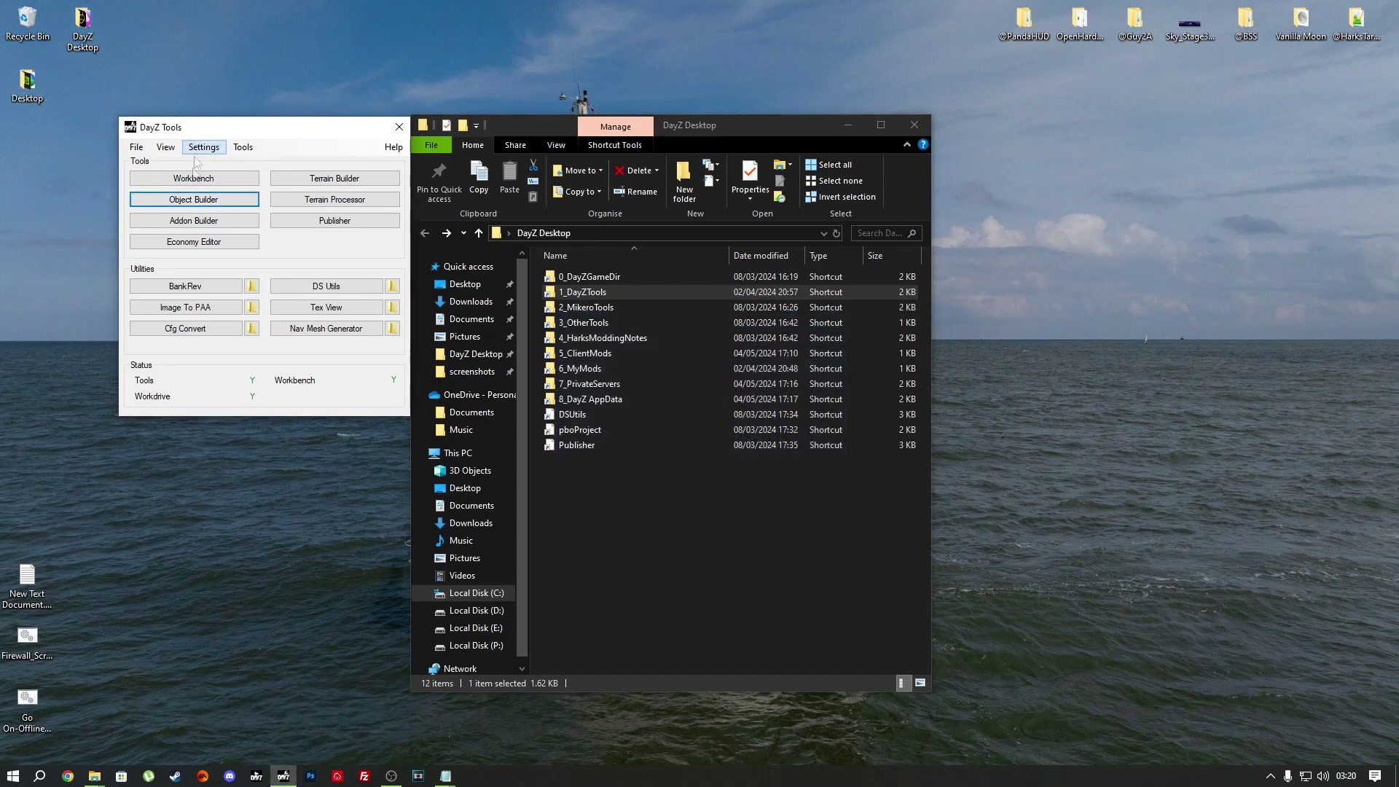
pyautogui.click(195, 202)
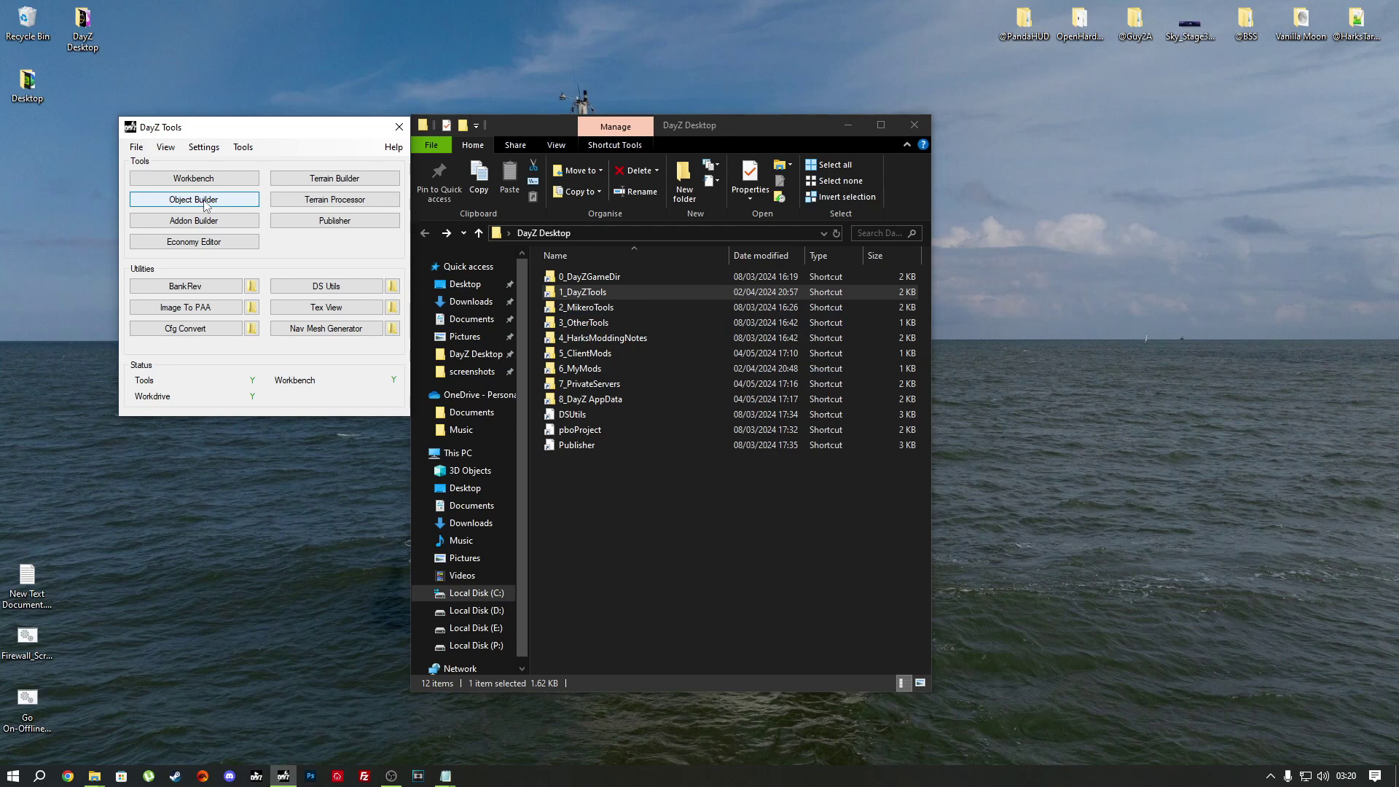
pyautogui.click(234, 224)
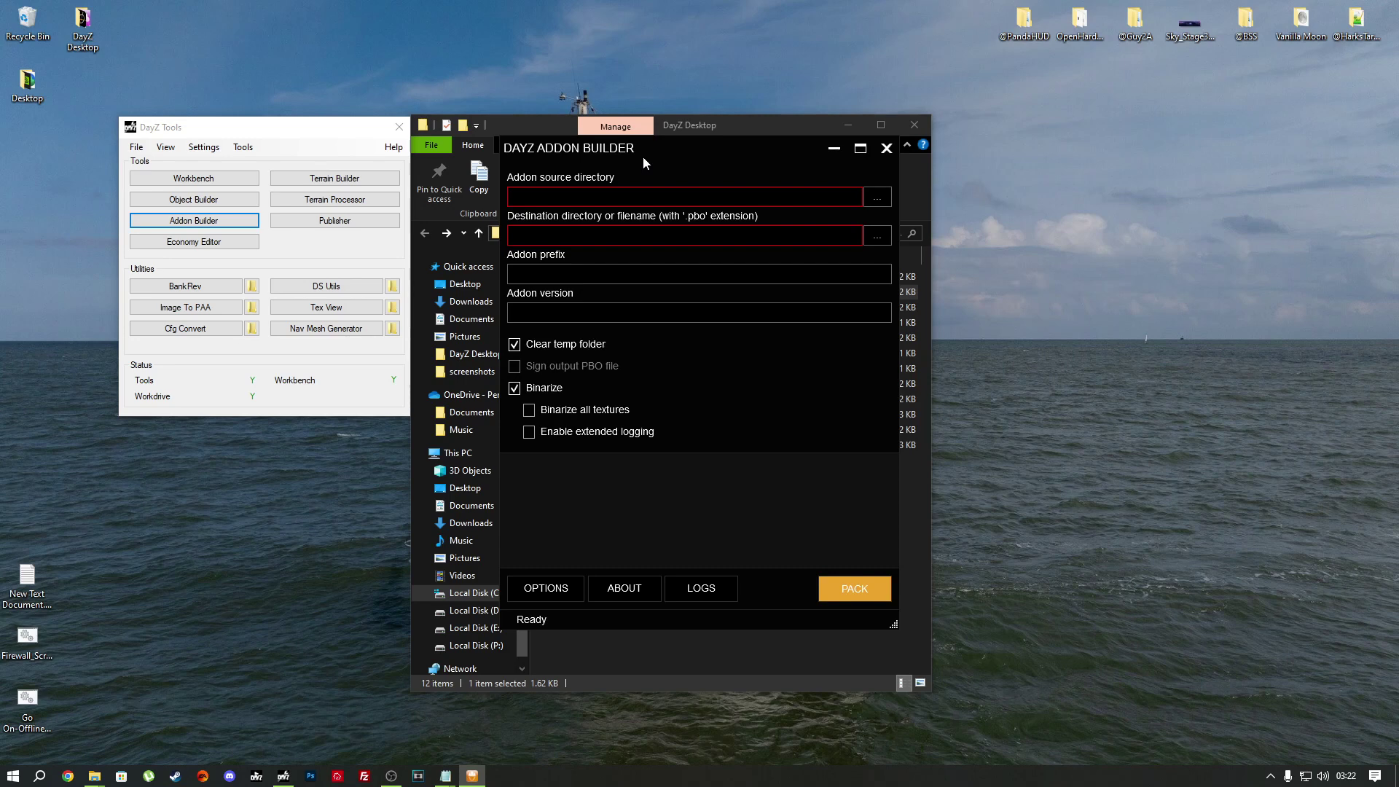
pyautogui.click(886, 149)
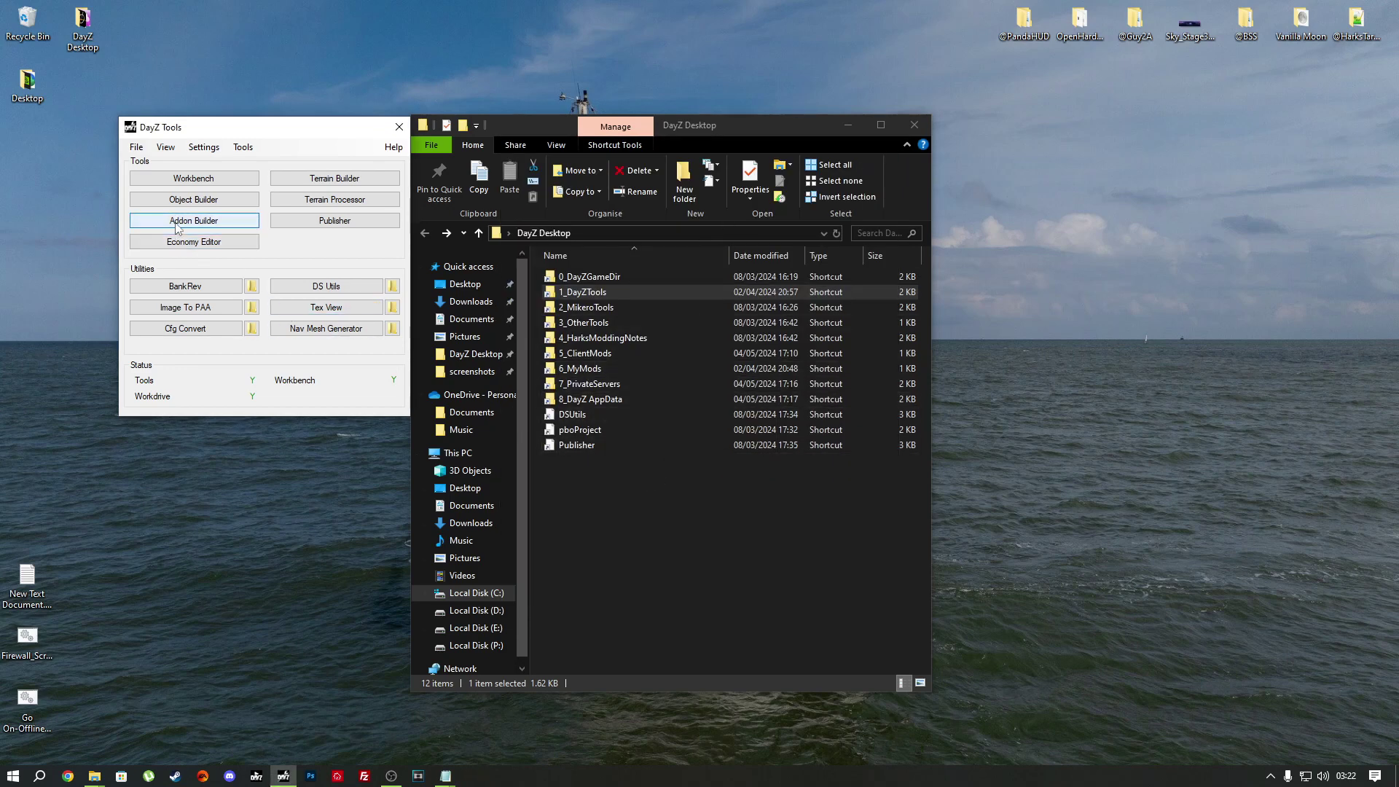
# Step: Launch Object Builder, review its list of available panels, and dock the resource library panel above the named selections
pyautogui.click(225, 201)
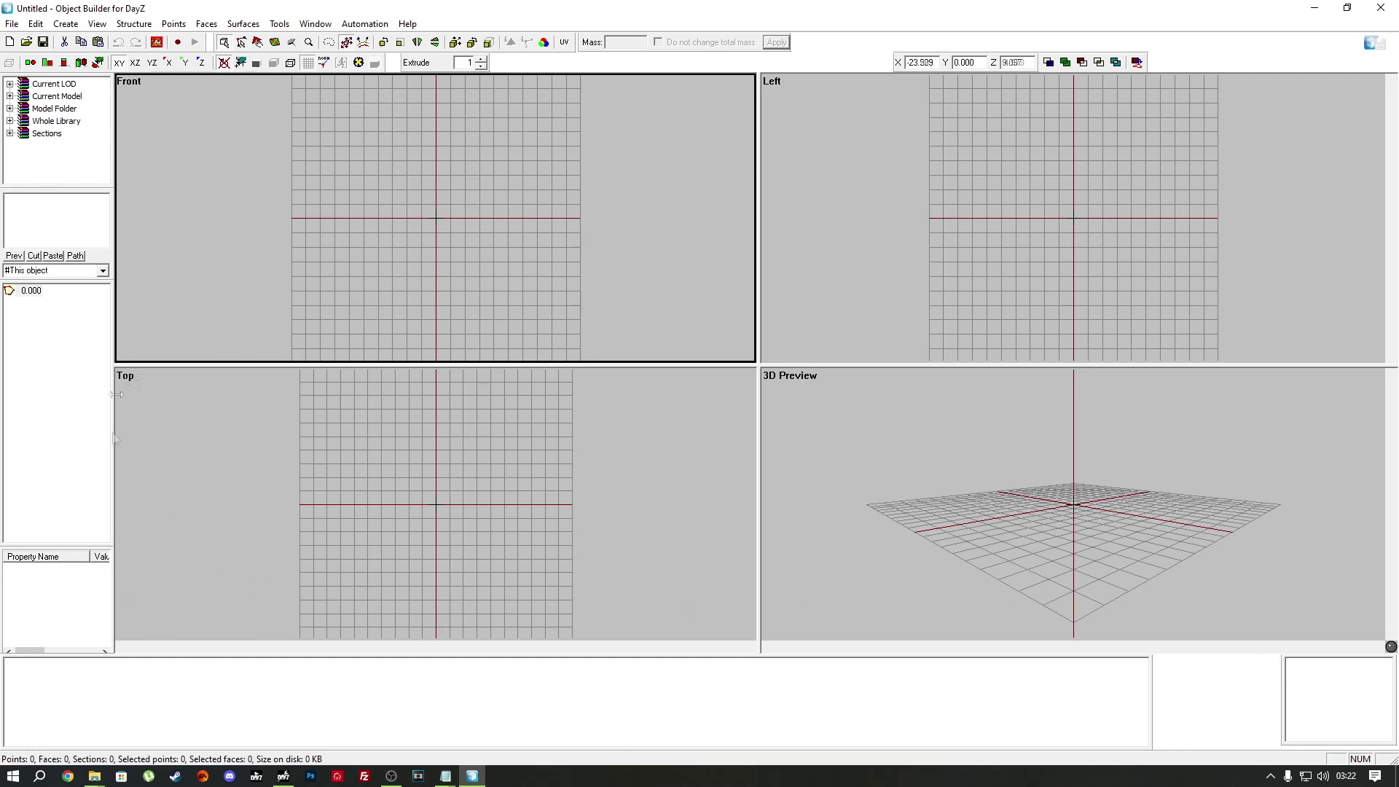
pyautogui.click(316, 24)
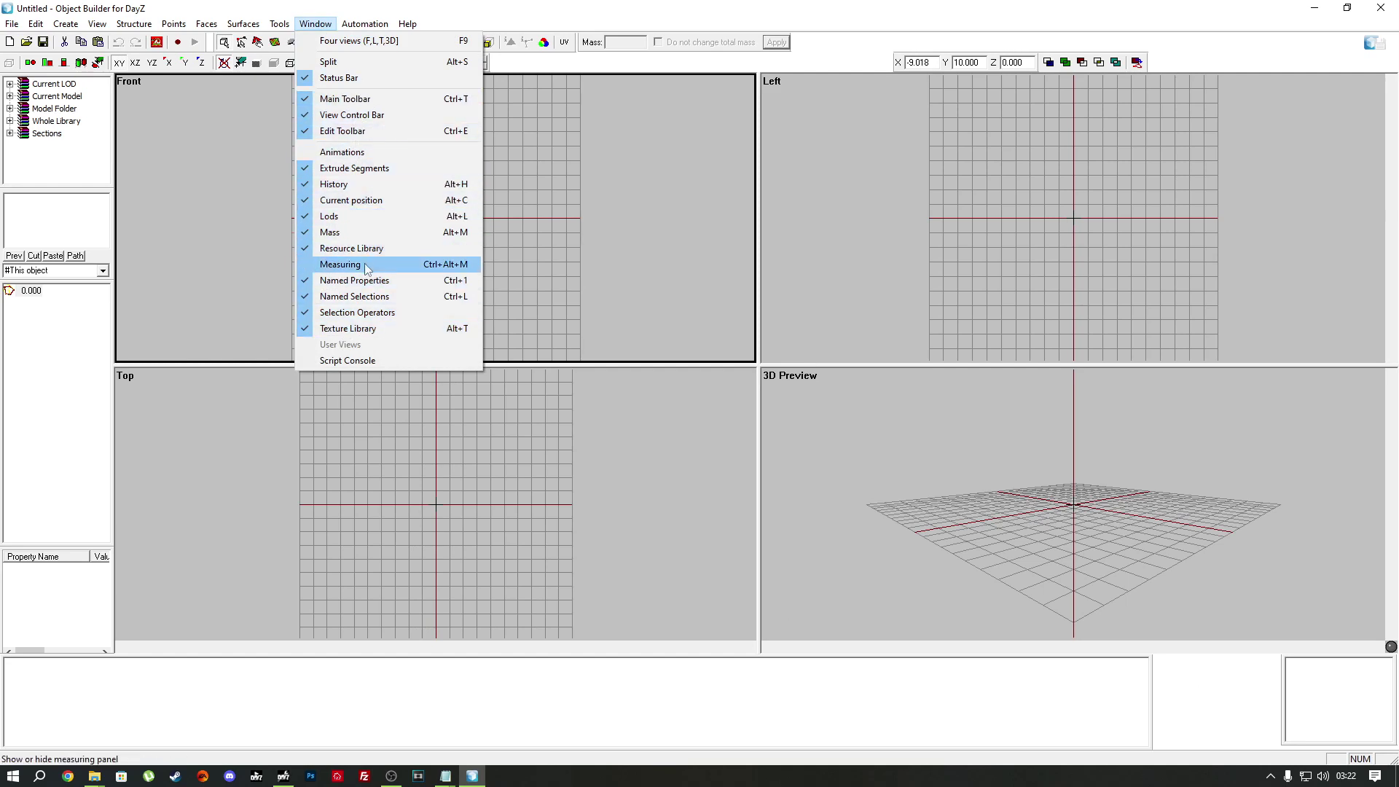
pyautogui.click(80, 290)
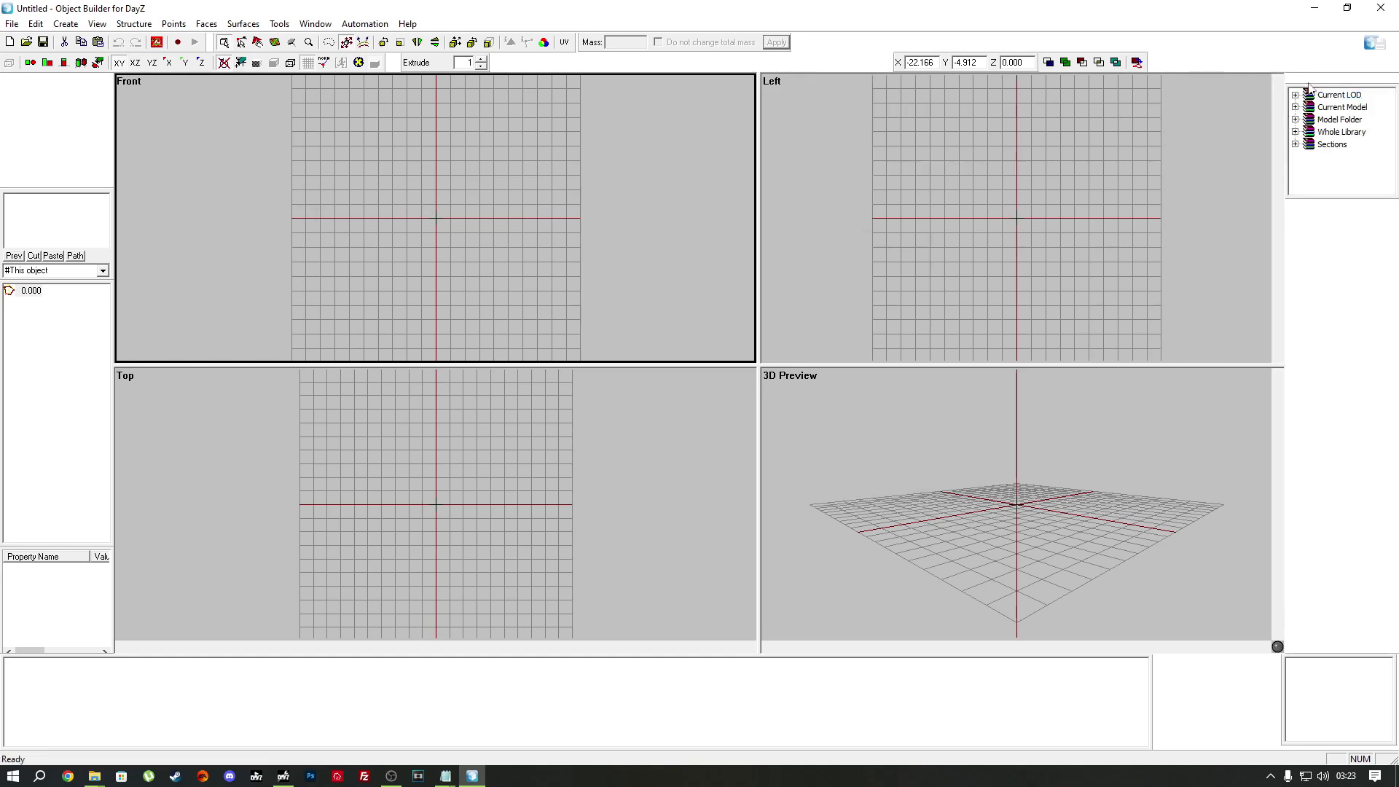
pyautogui.moveTo(50, 212); pyautogui.dragTo(31, 93)
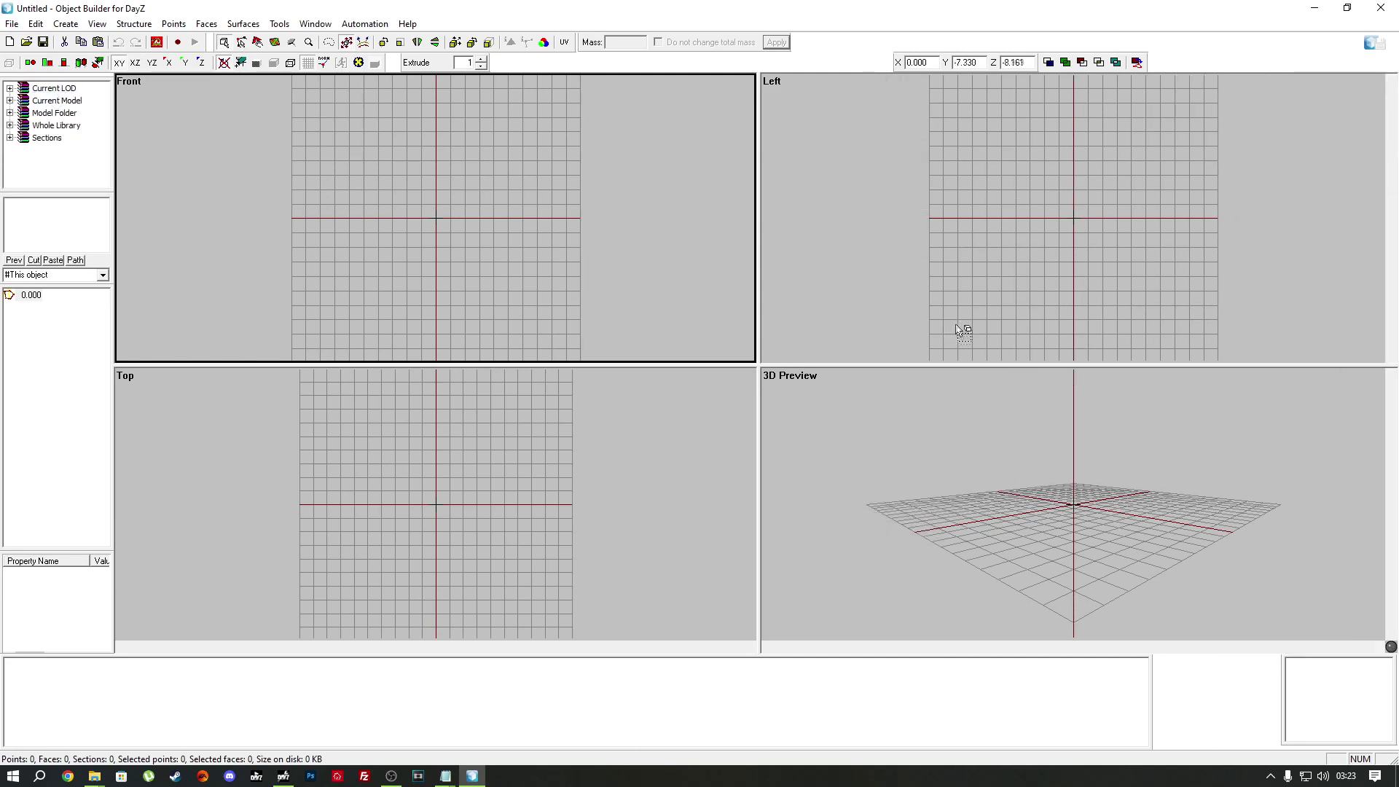
# Step: Open the Object Builder options and enlarge the Config dialog and its Value column to show the full paths
pyautogui.click(11, 24)
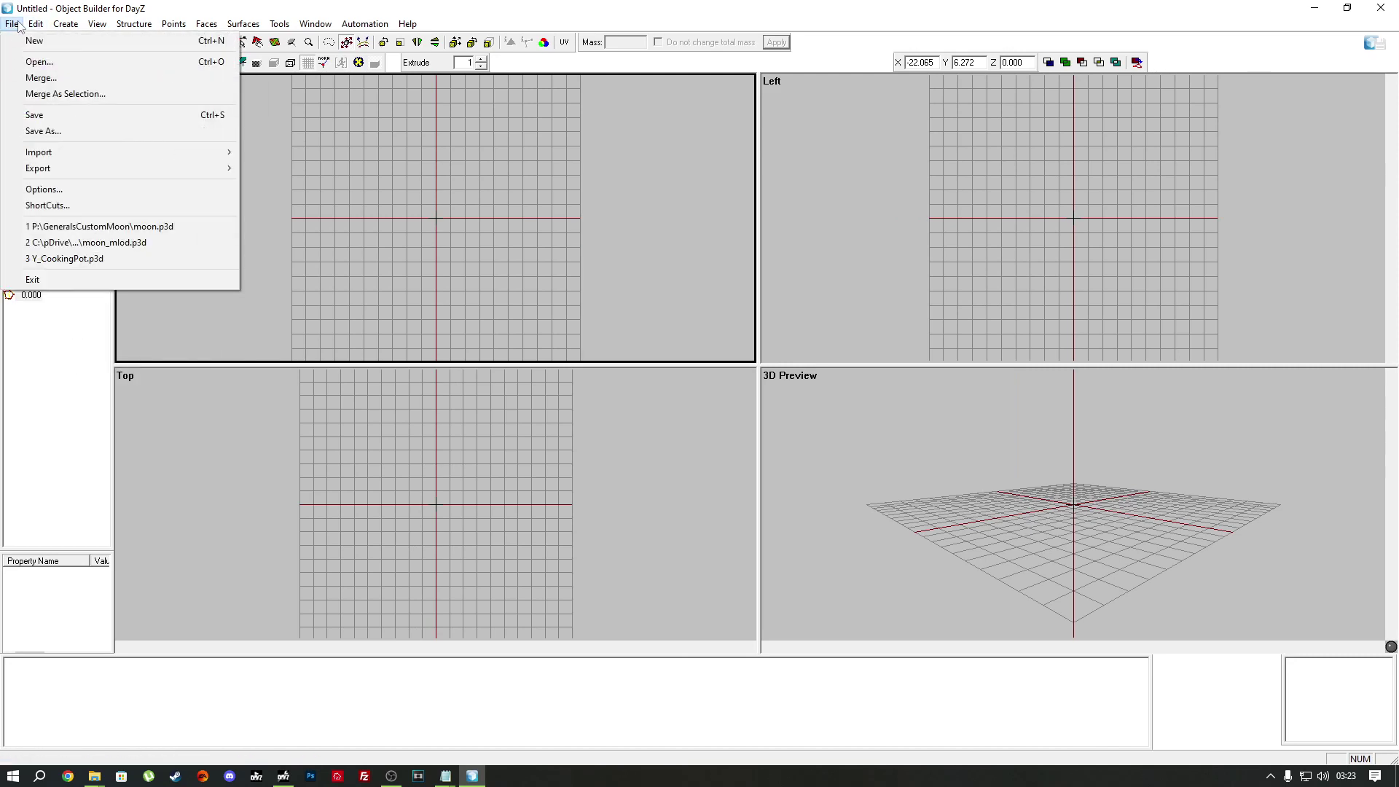
pyautogui.moveTo(75, 160)
pyautogui.click(45, 189)
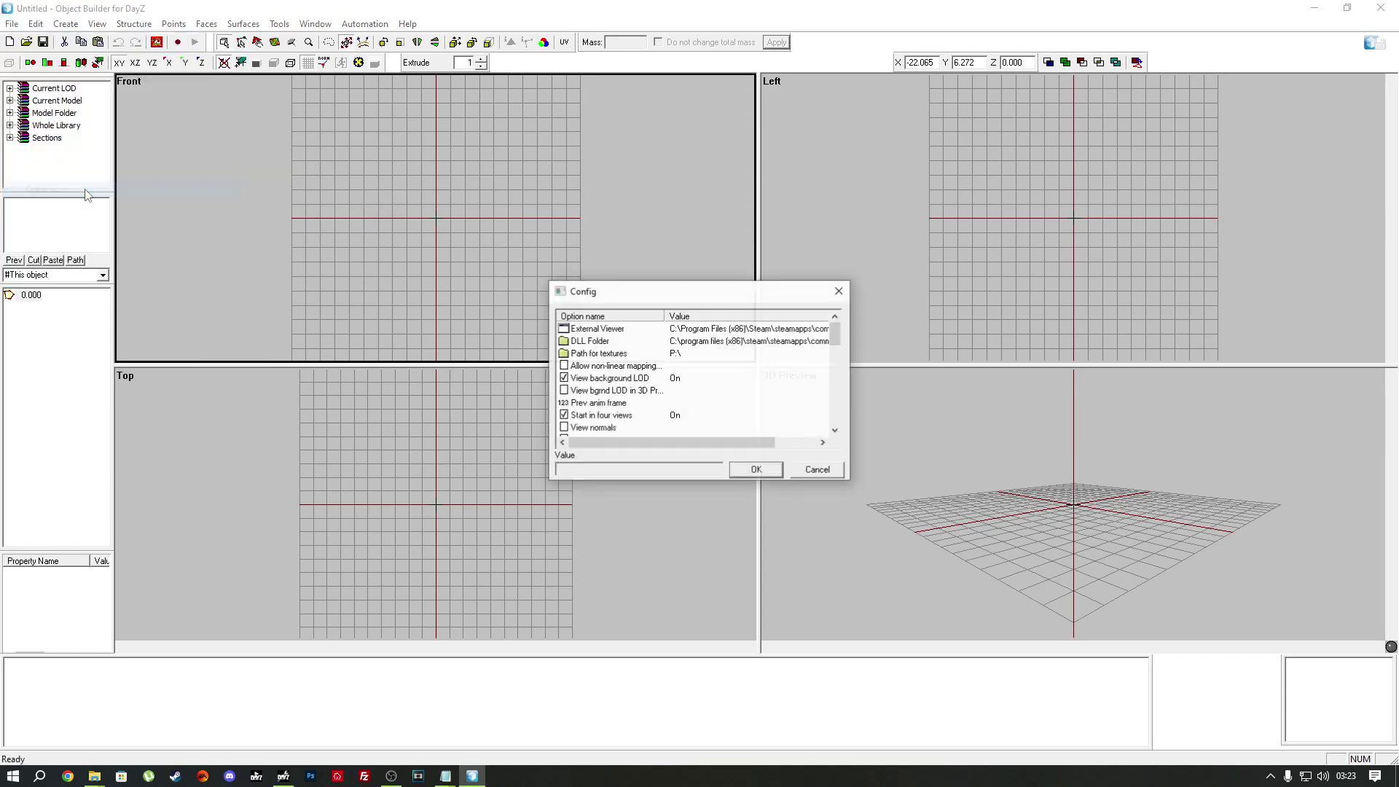
pyautogui.moveTo(669, 292); pyautogui.dragTo(618, 148)
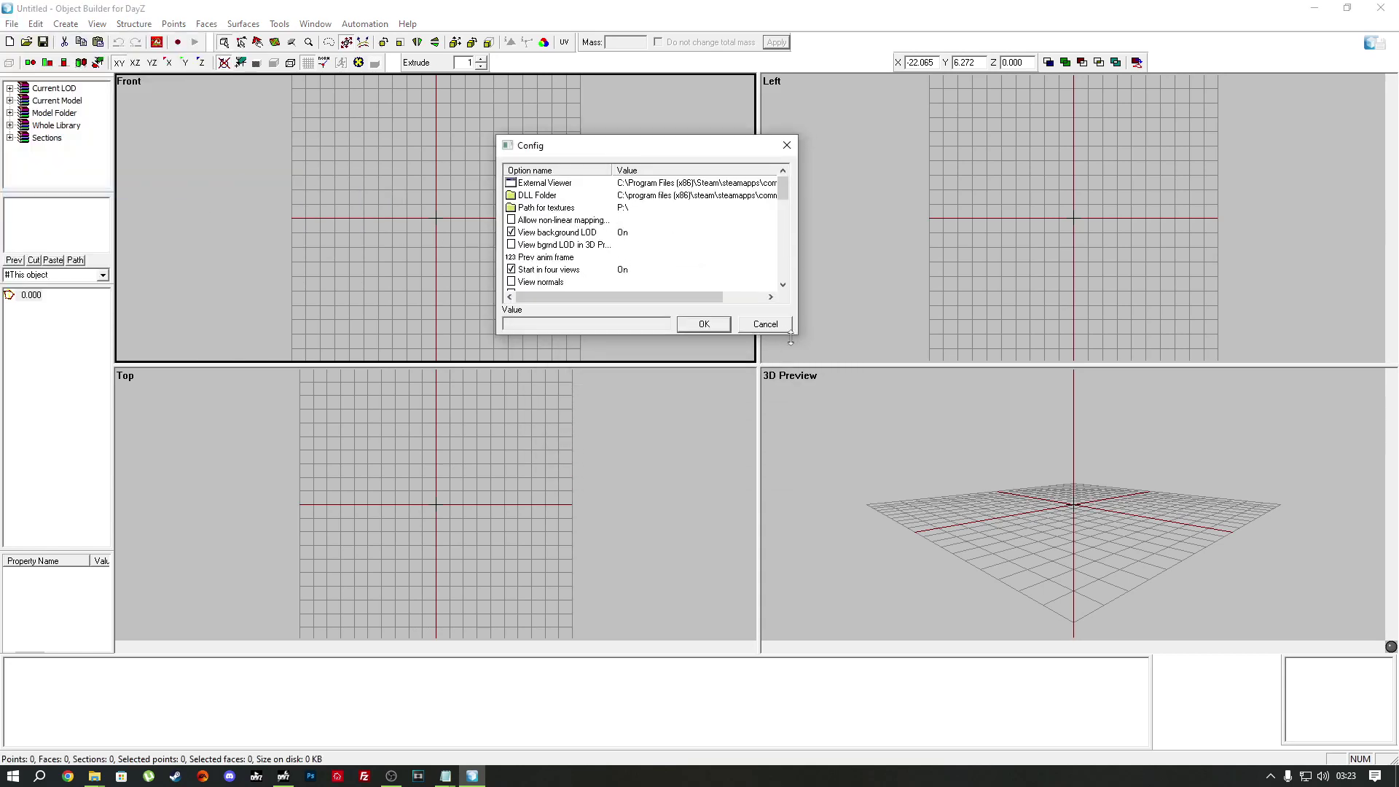
pyautogui.moveTo(804, 337); pyautogui.dragTo(1081, 665)
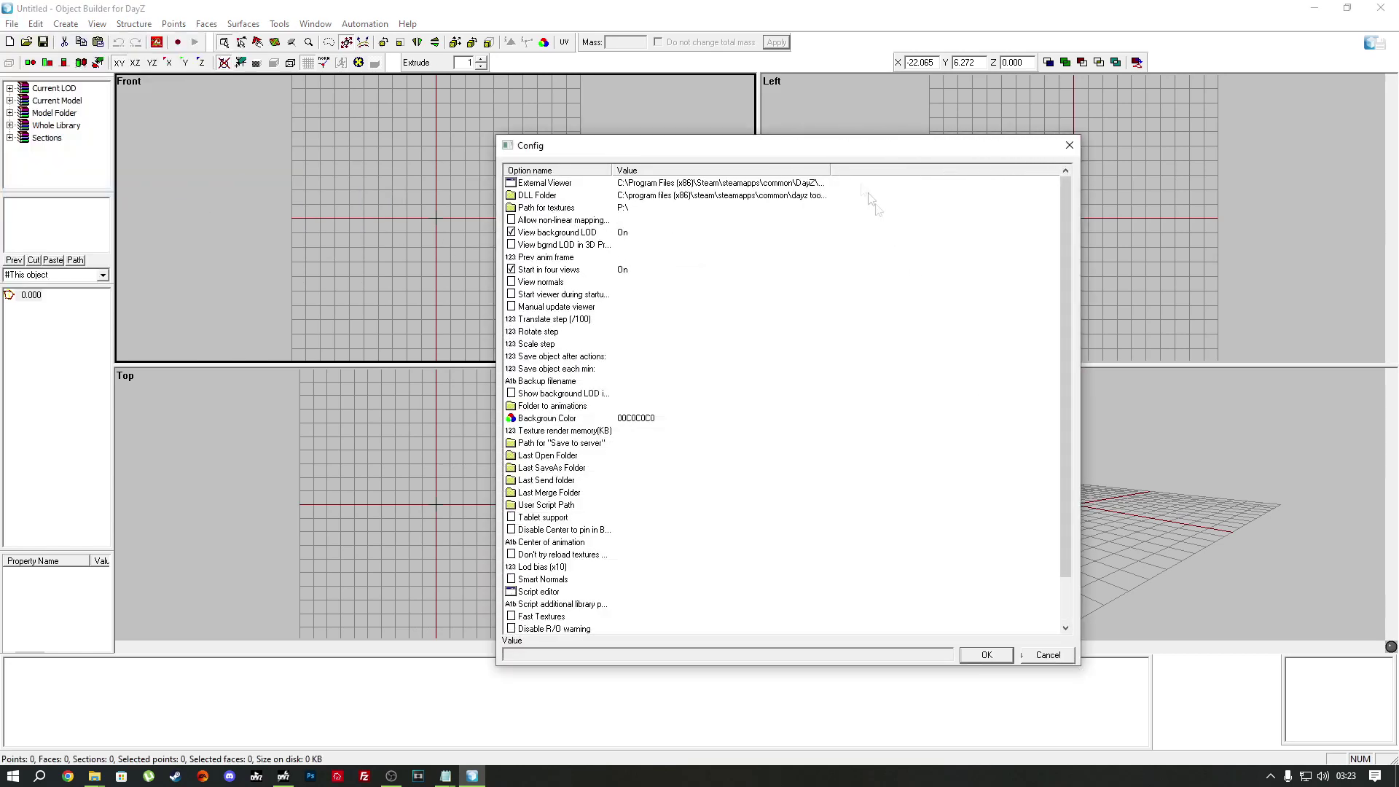
pyautogui.moveTo(830, 171); pyautogui.dragTo(1320, 187)
pyautogui.moveTo(1032, 171); pyautogui.dragTo(949, 150)
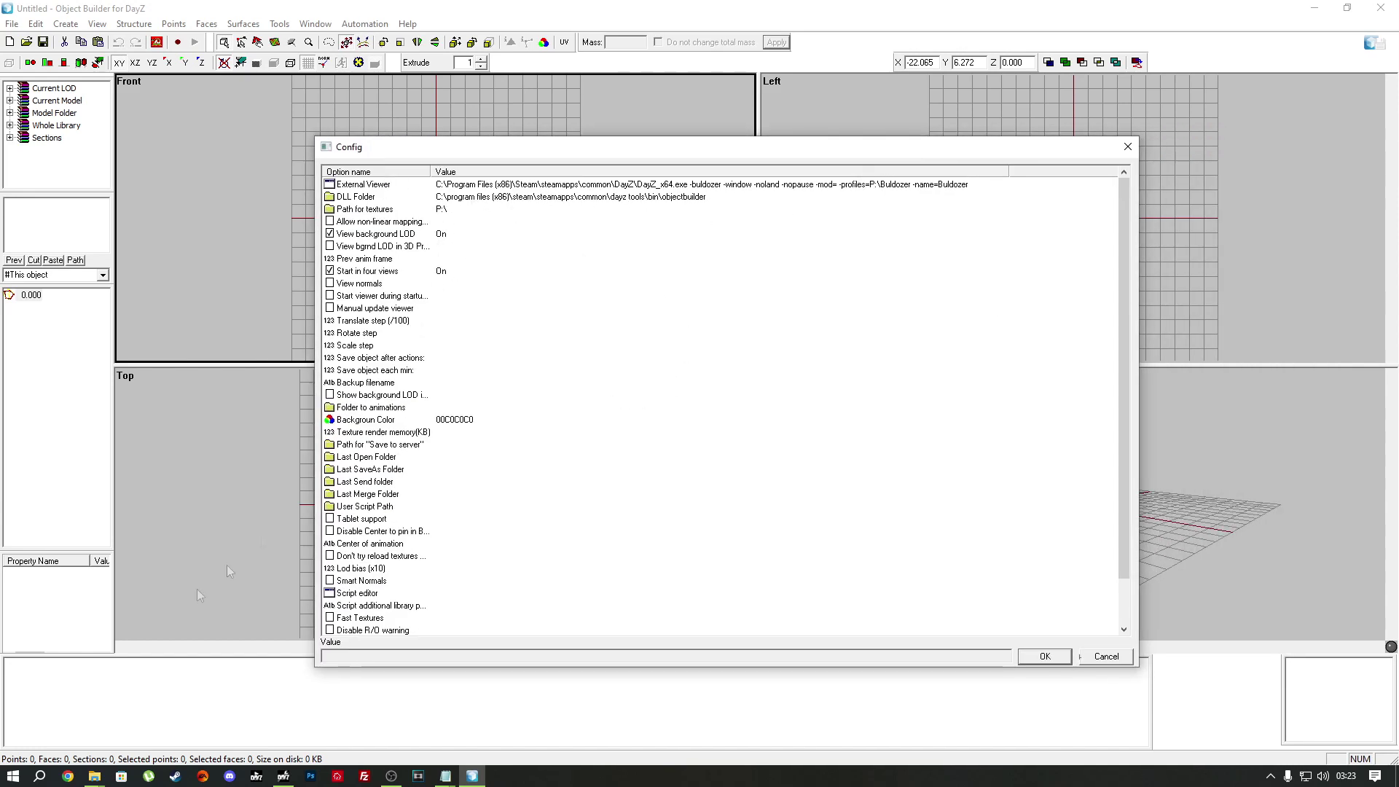
# Step: Switch to Chrome, search for "object builder dayz", and open the Bohemia wiki article Buldozer for Object Builder – DayZ
pyautogui.click(76, 779)
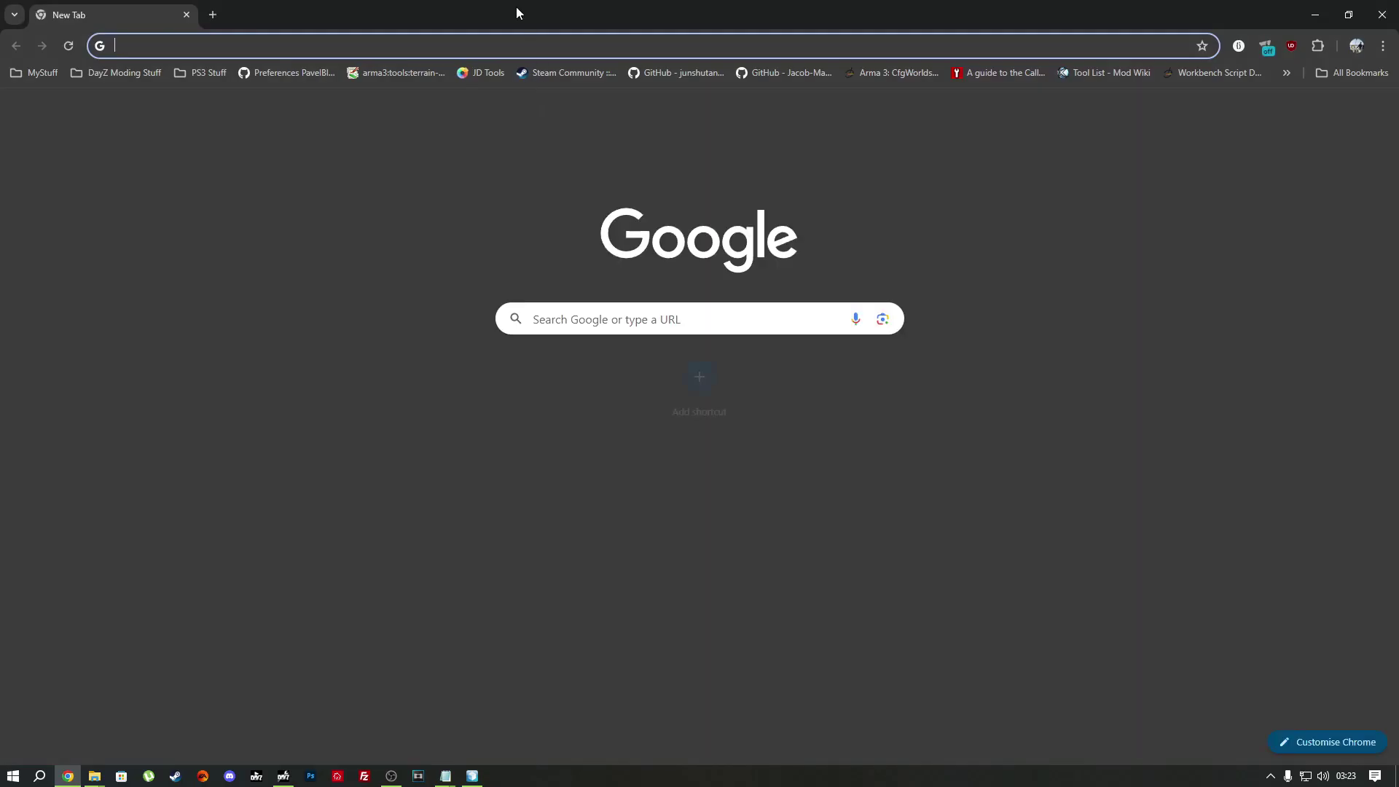
pyautogui.doubleClick(473, 7)
pyautogui.click(768, 207)
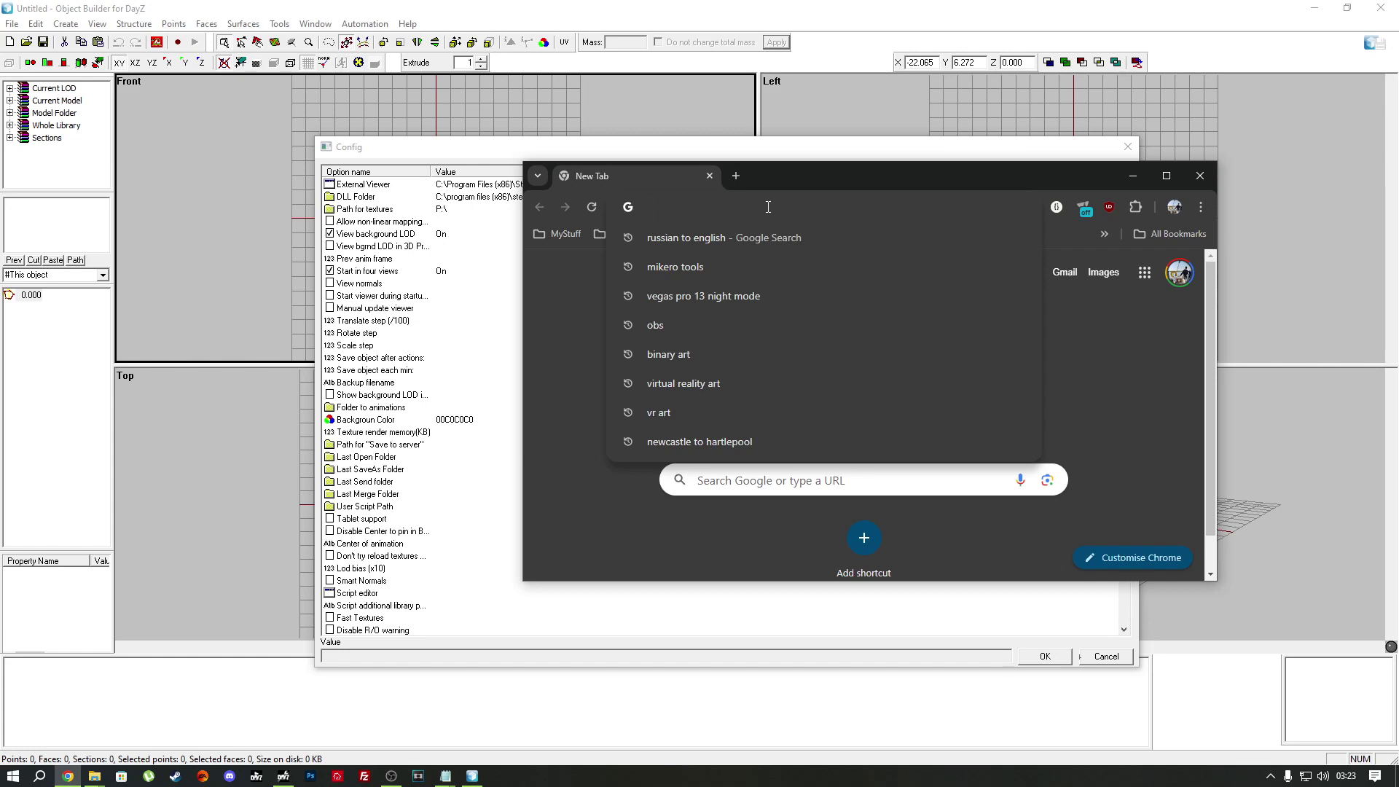
pyautogui.write('object buil')
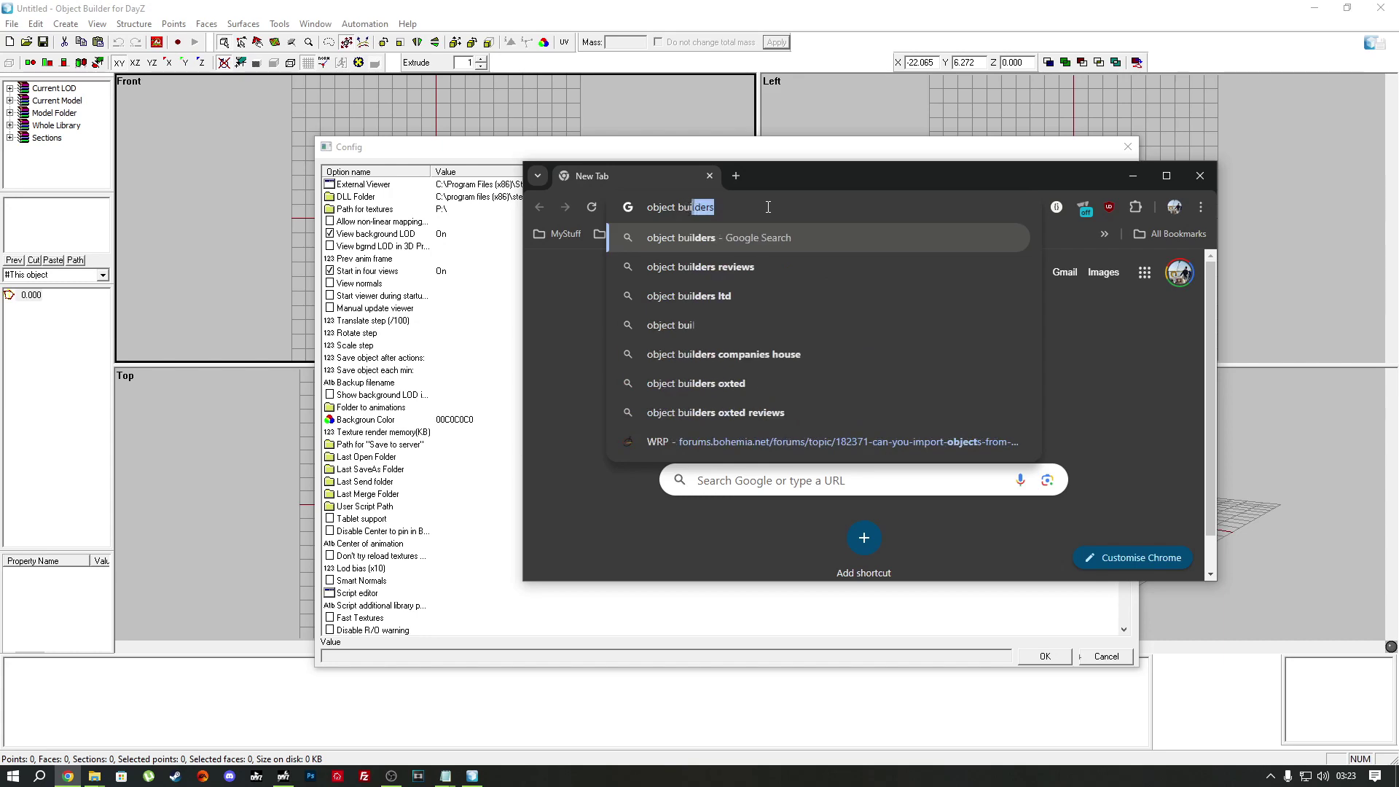
pyautogui.write('der dayz')
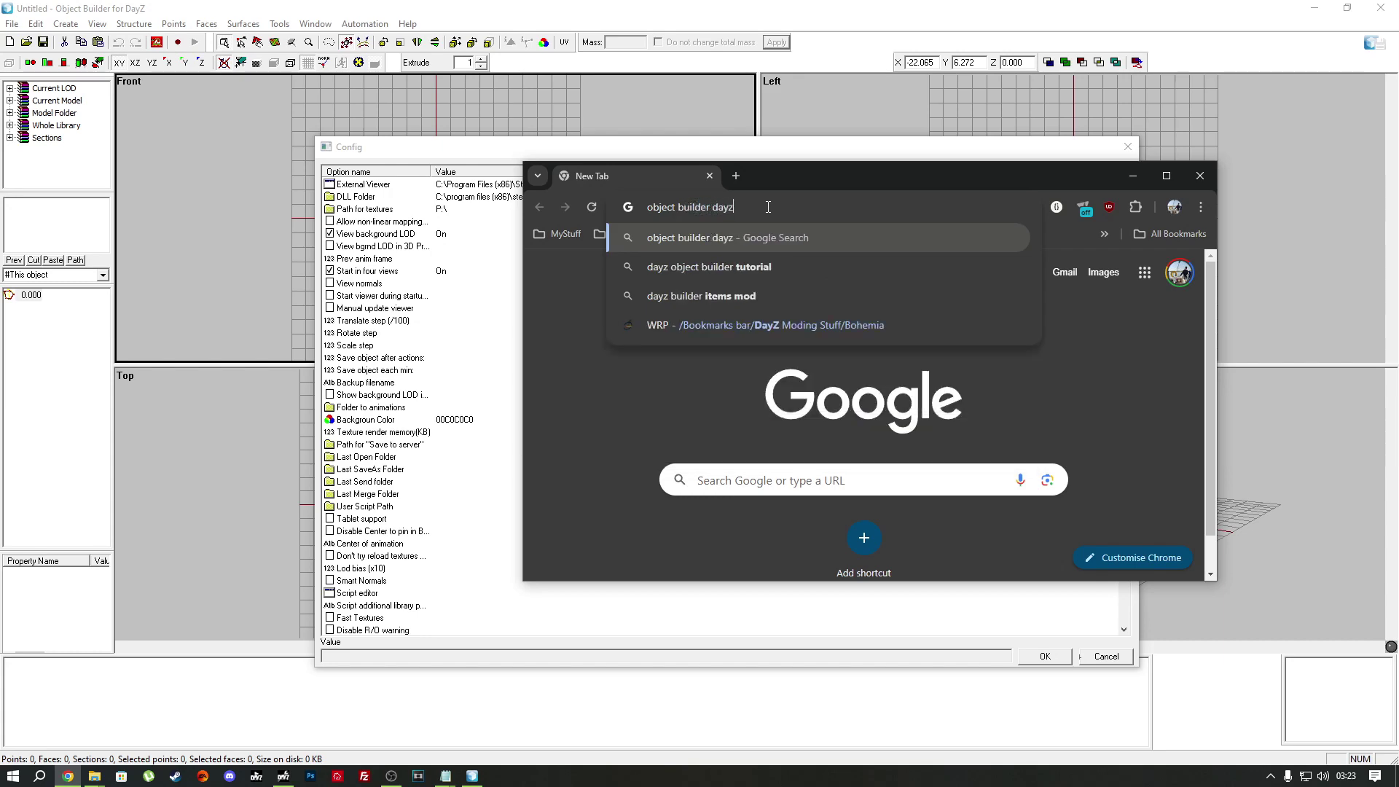
pyautogui.press('Return')
pyautogui.scroll(-6, 802, 379)
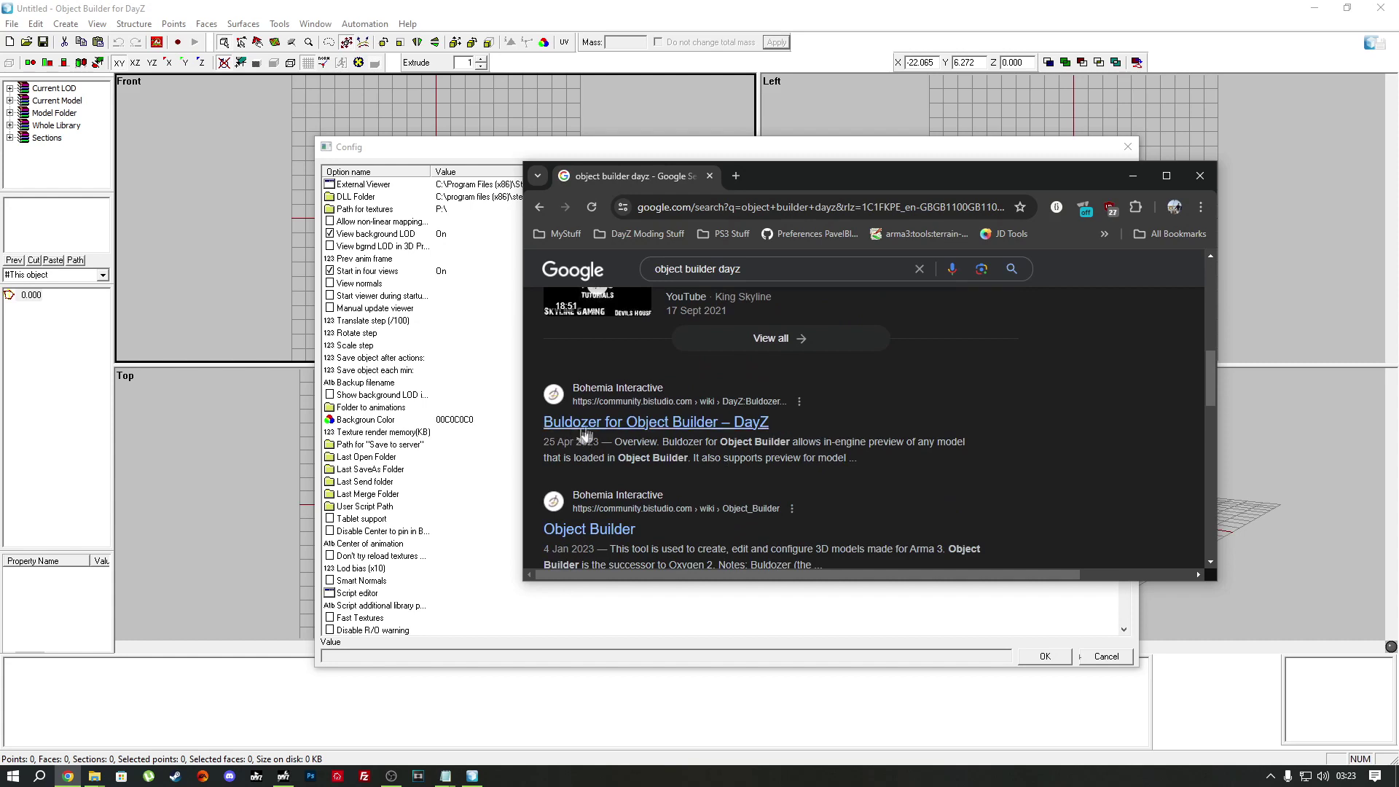
pyautogui.moveTo(542, 422); pyautogui.dragTo(669, 427)
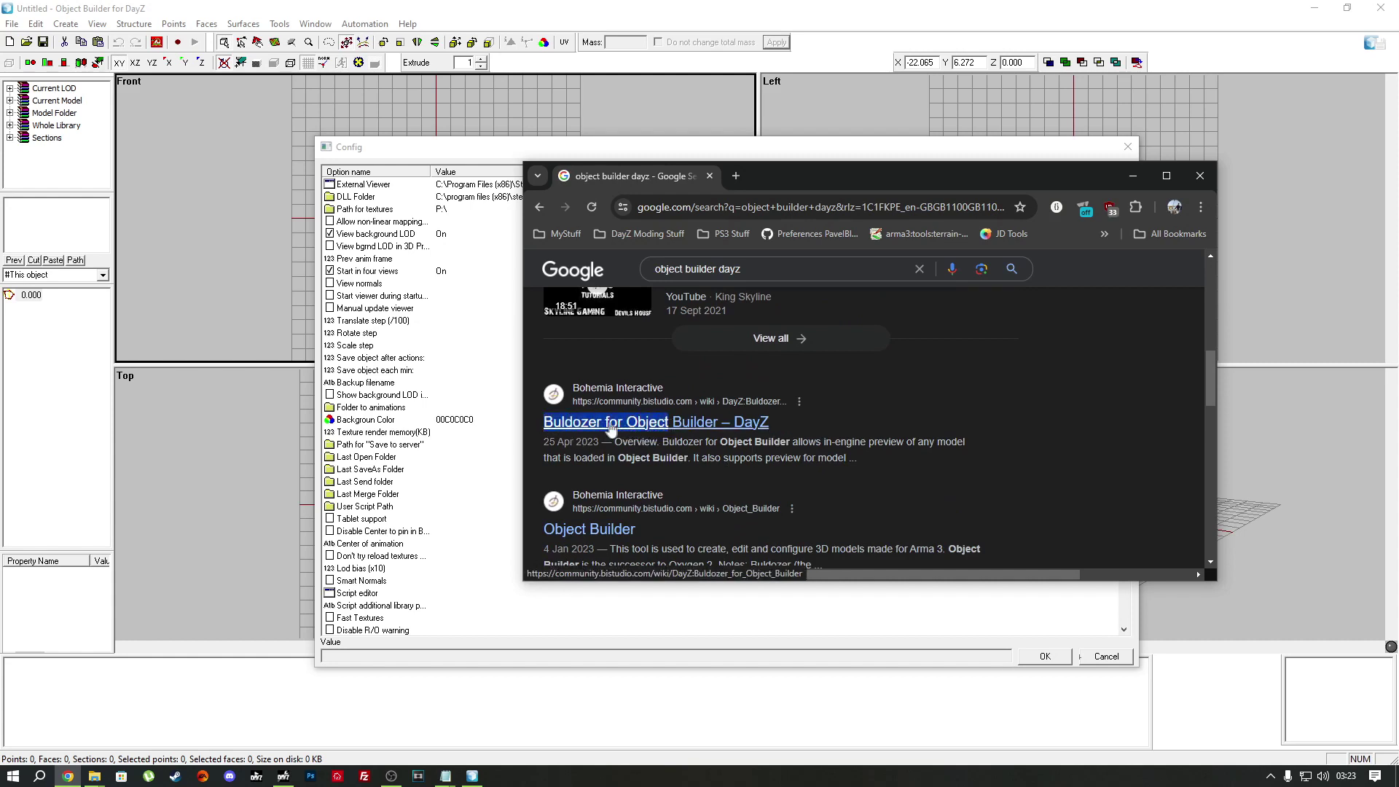
pyautogui.click(692, 429)
# Step: Find the Setup section of the wiki article and highlight the external viewer launch parameters beside the Config dialog
pyautogui.scroll(-2, 843, 435)
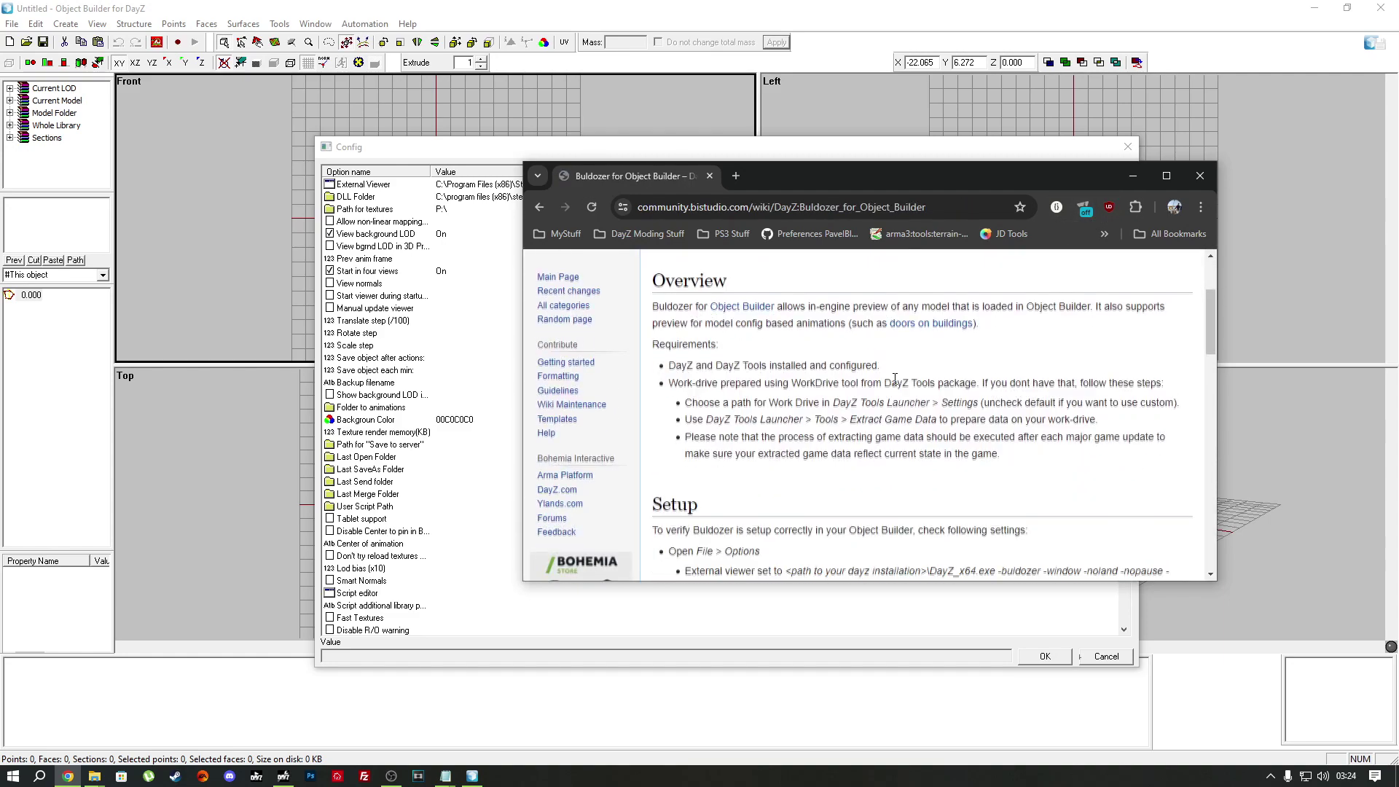
pyautogui.scroll(-5, 843, 436)
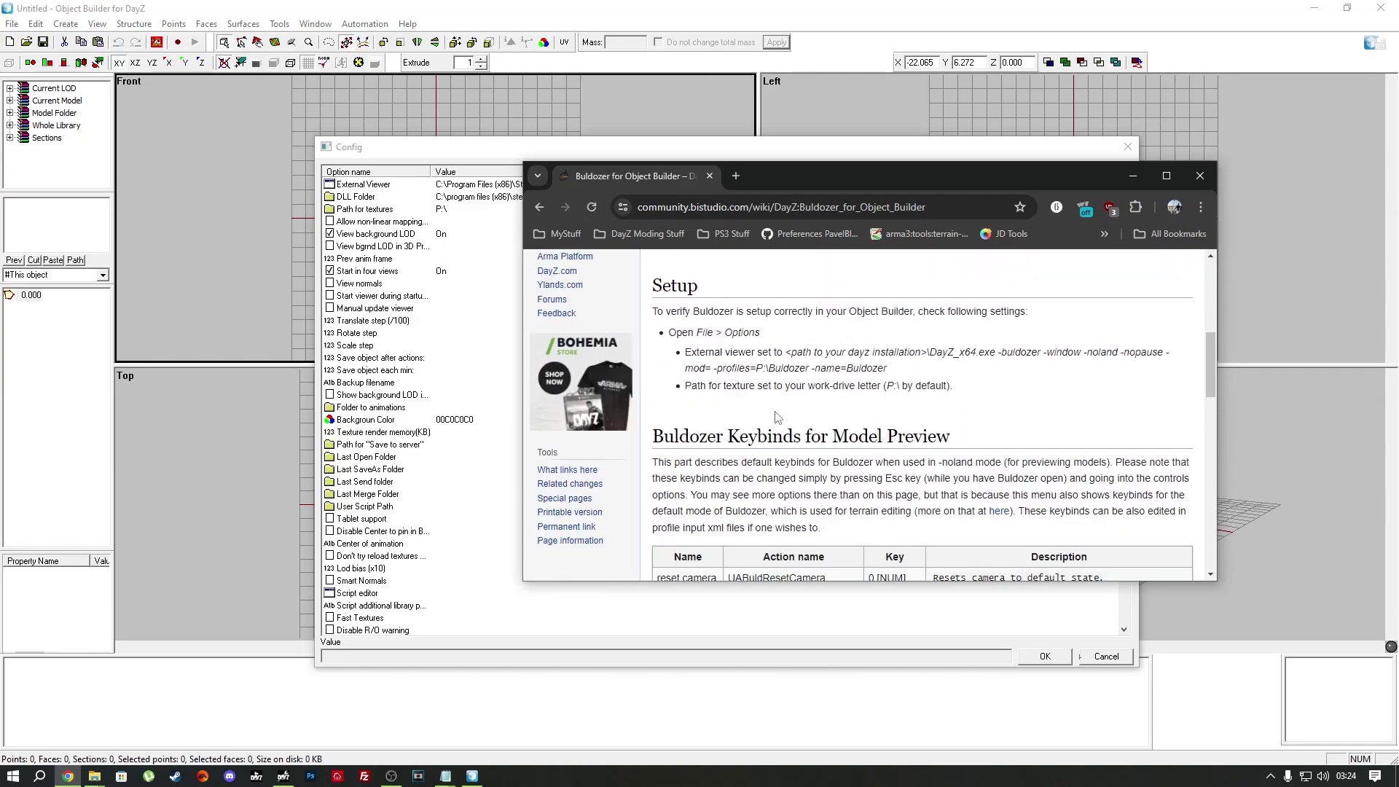
pyautogui.scroll(2, 776, 417)
pyautogui.moveTo(789, 176); pyautogui.dragTo(626, 210)
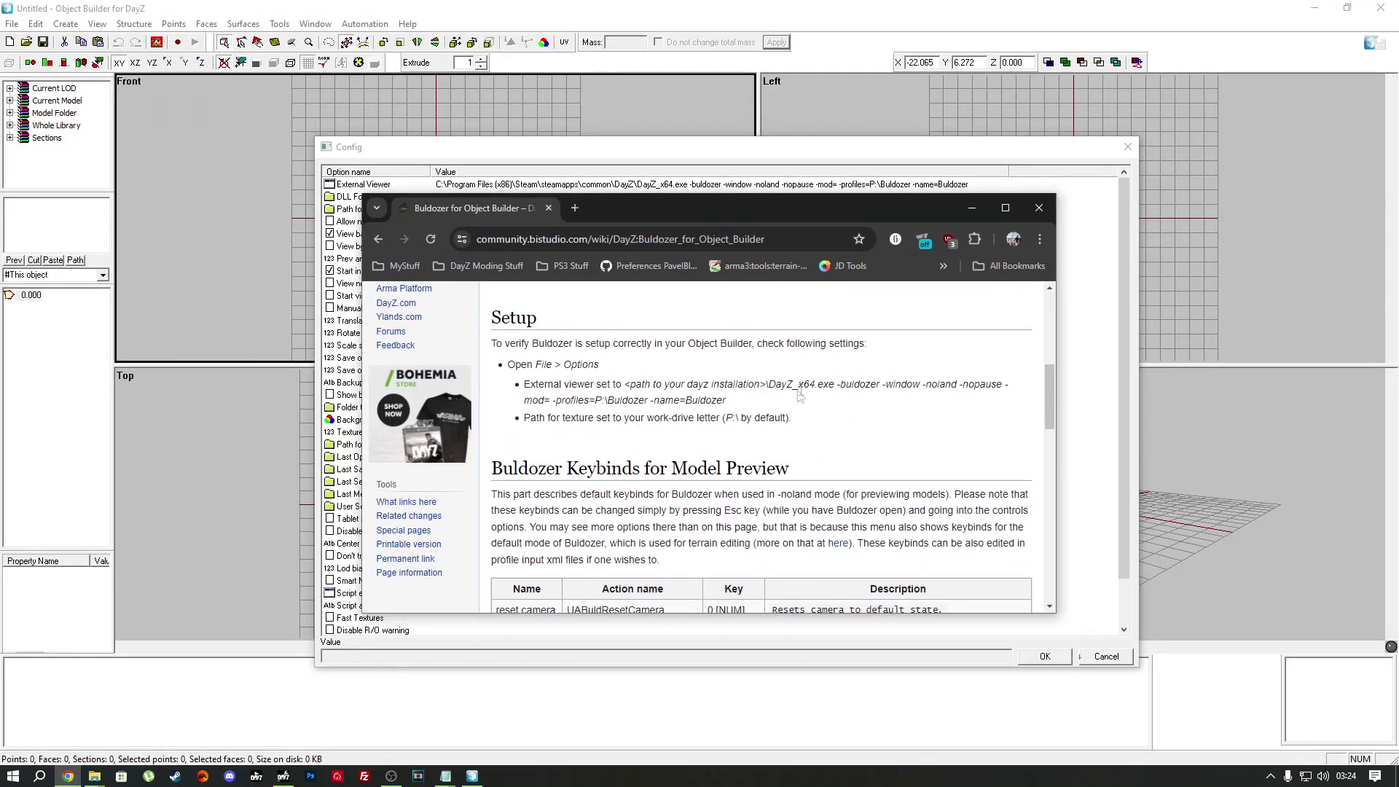
pyautogui.moveTo(836, 384); pyautogui.dragTo(733, 403)
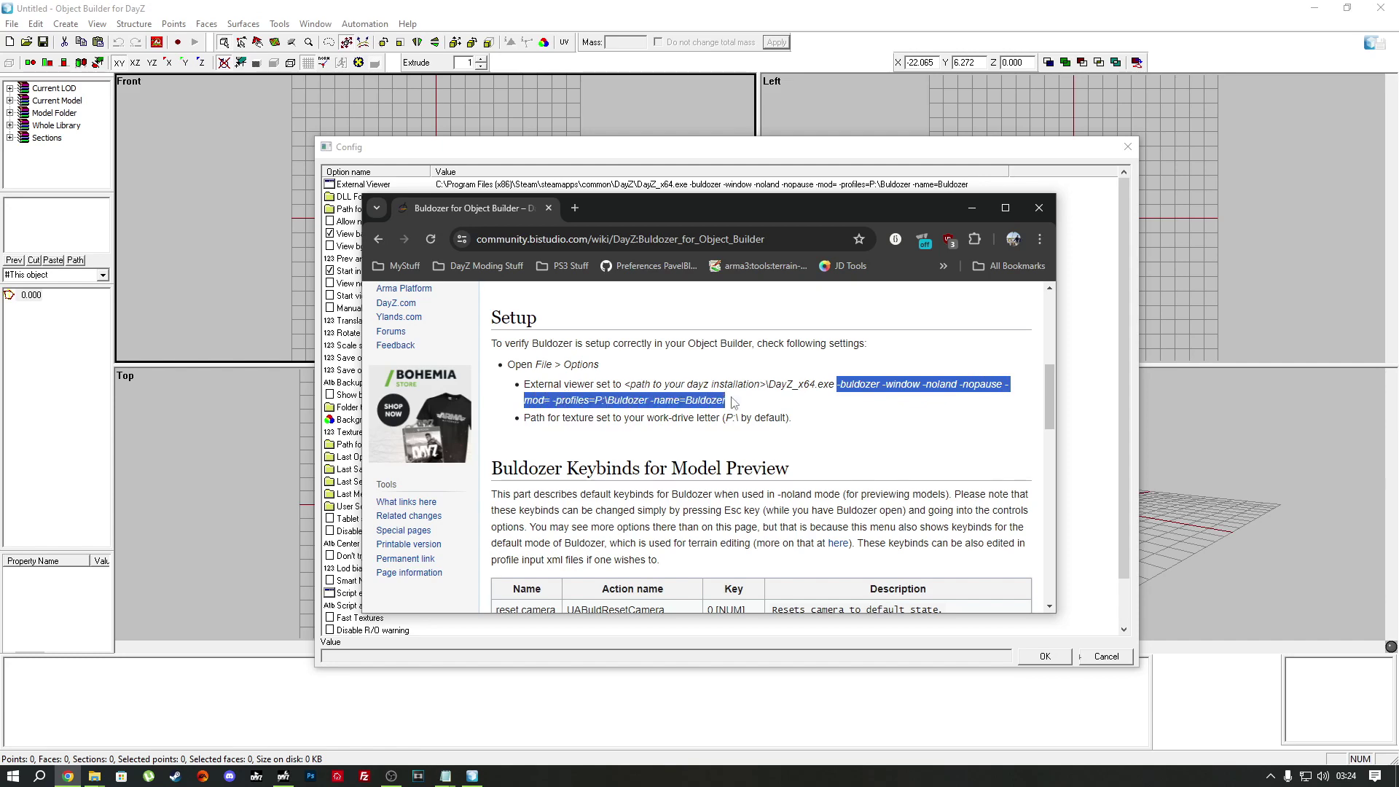
# Step: Check the External Viewer value in the Config dialog for the launch parameters after DayZ_x64.exe, and accept the options
pyautogui.click(893, 190)
pyautogui.click(379, 187)
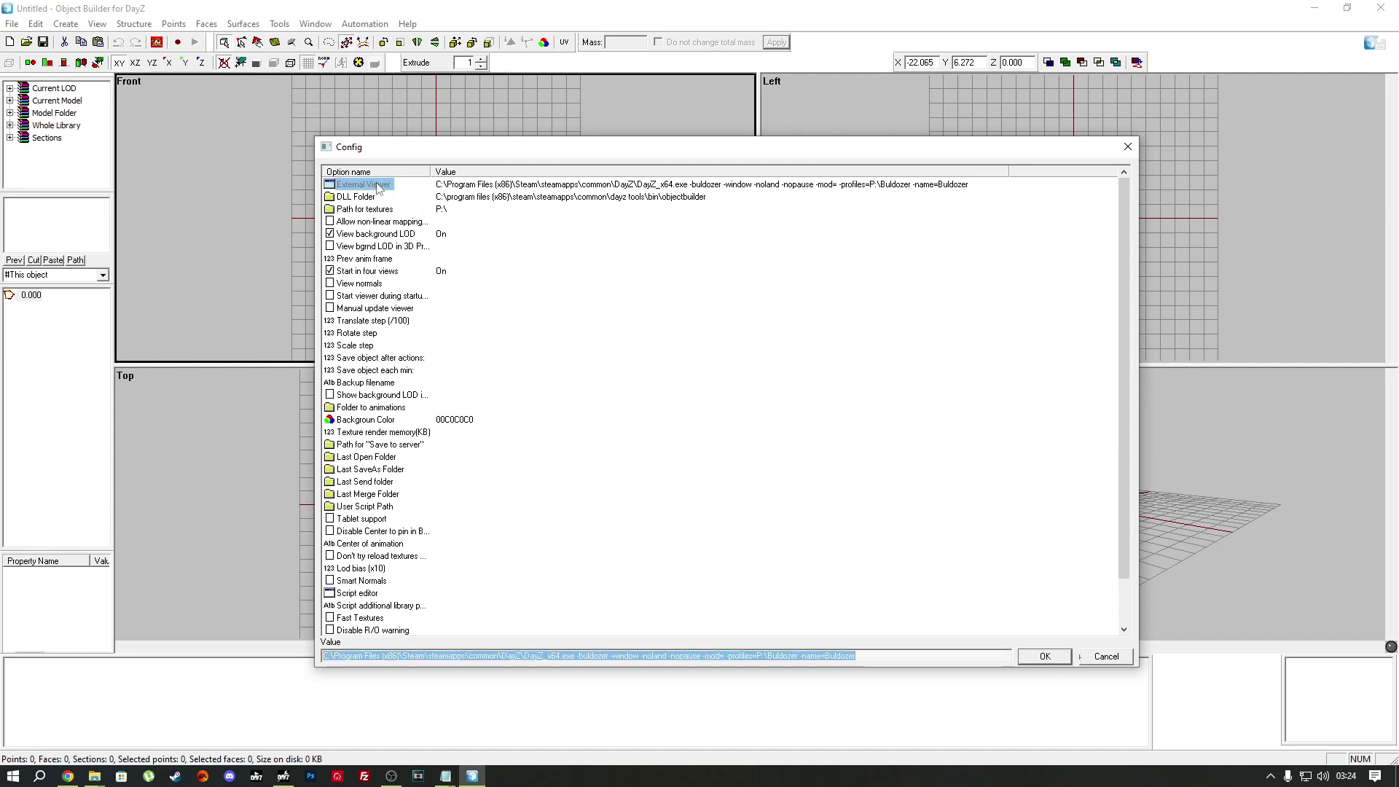
pyautogui.click(705, 656)
pyautogui.moveTo(576, 655); pyautogui.dragTo(873, 648)
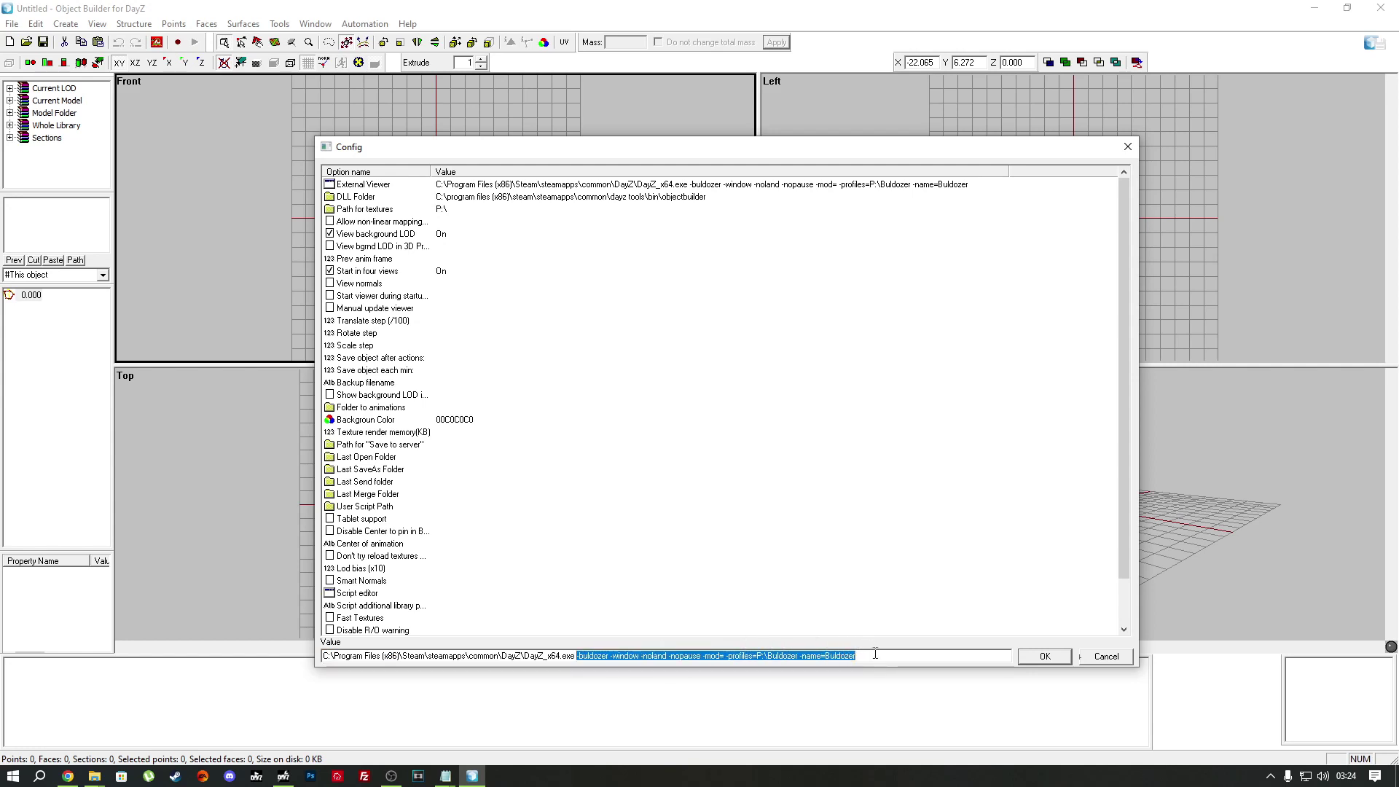
pyautogui.click(875, 654)
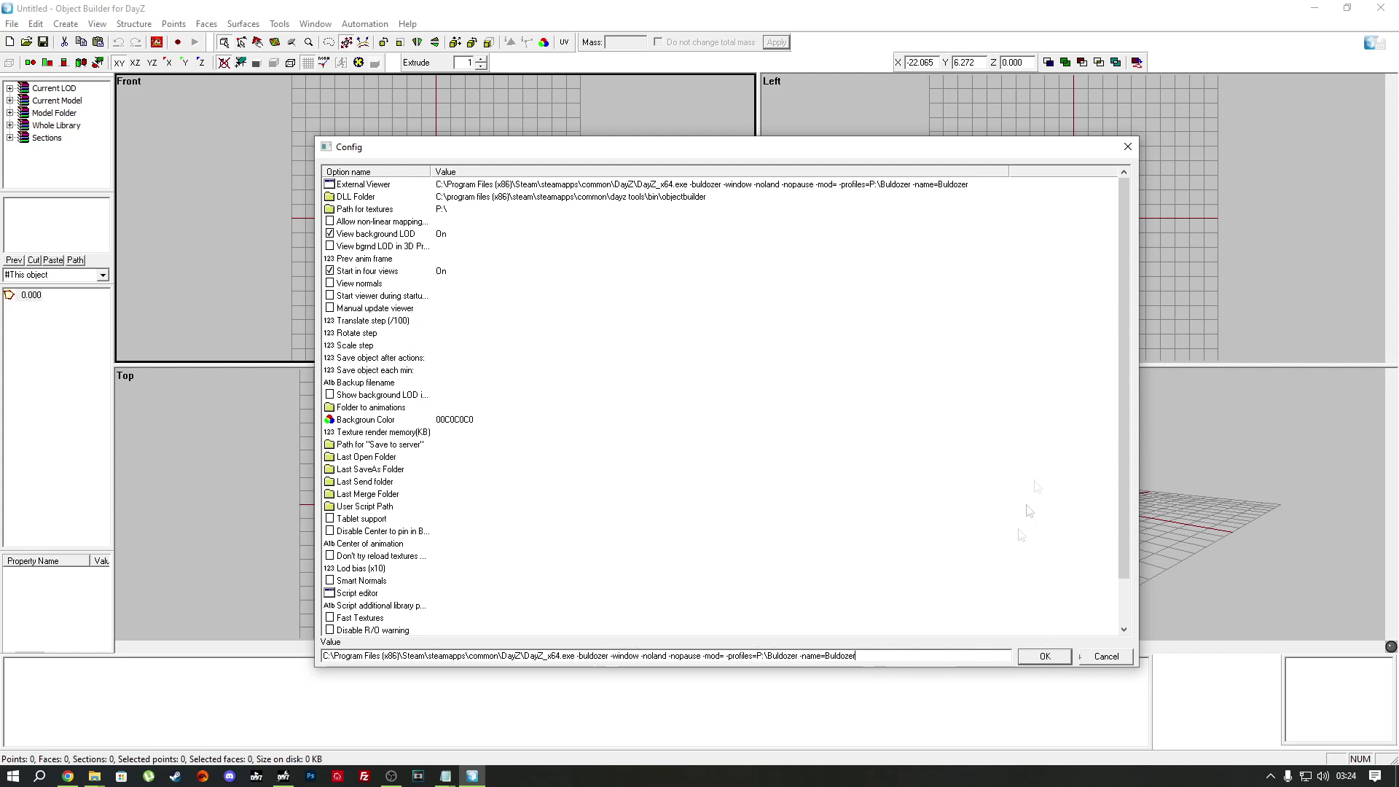
pyautogui.click(1043, 658)
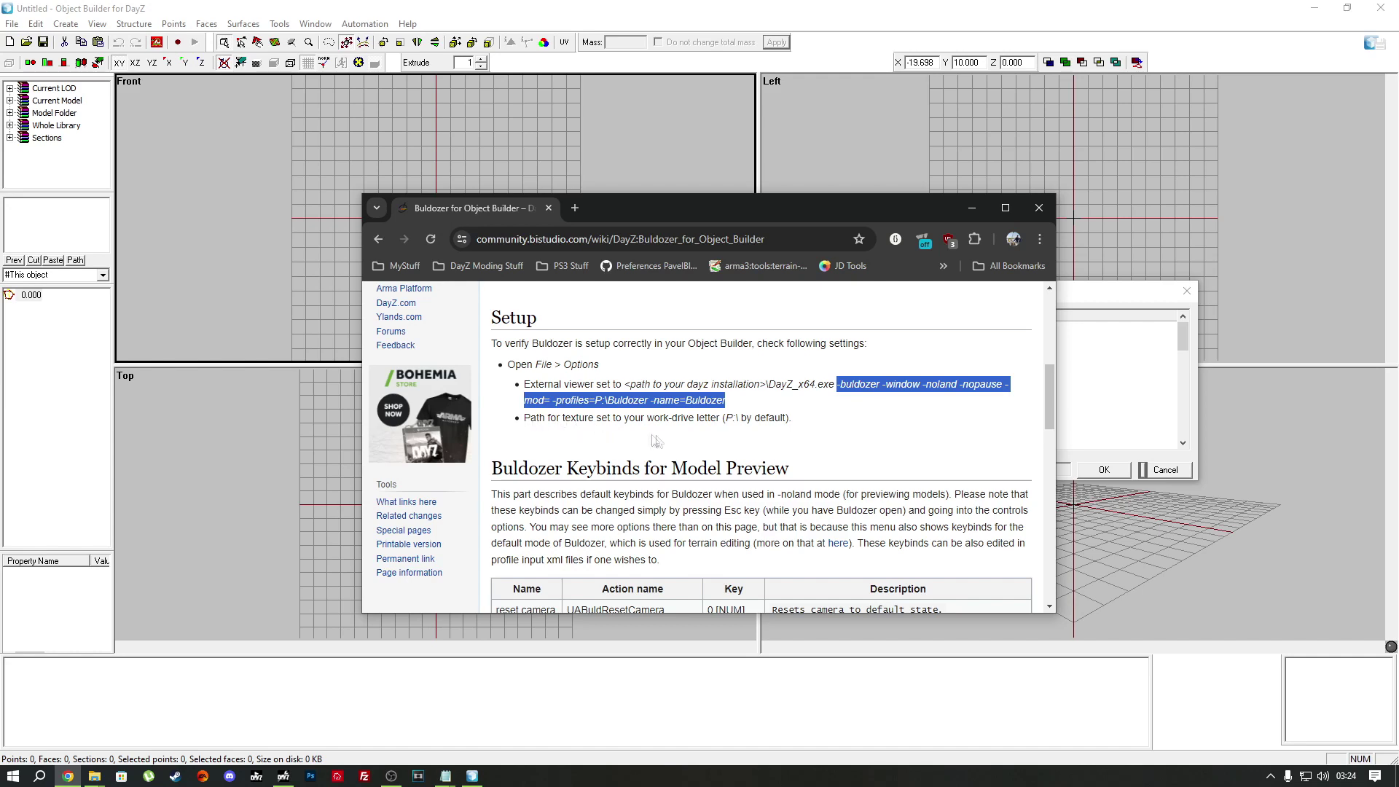
# Step: Minimize the browser, check the Path for textures option in the Config dialog, and exit Object Builder
pyautogui.click(974, 208)
pyautogui.click(586, 356)
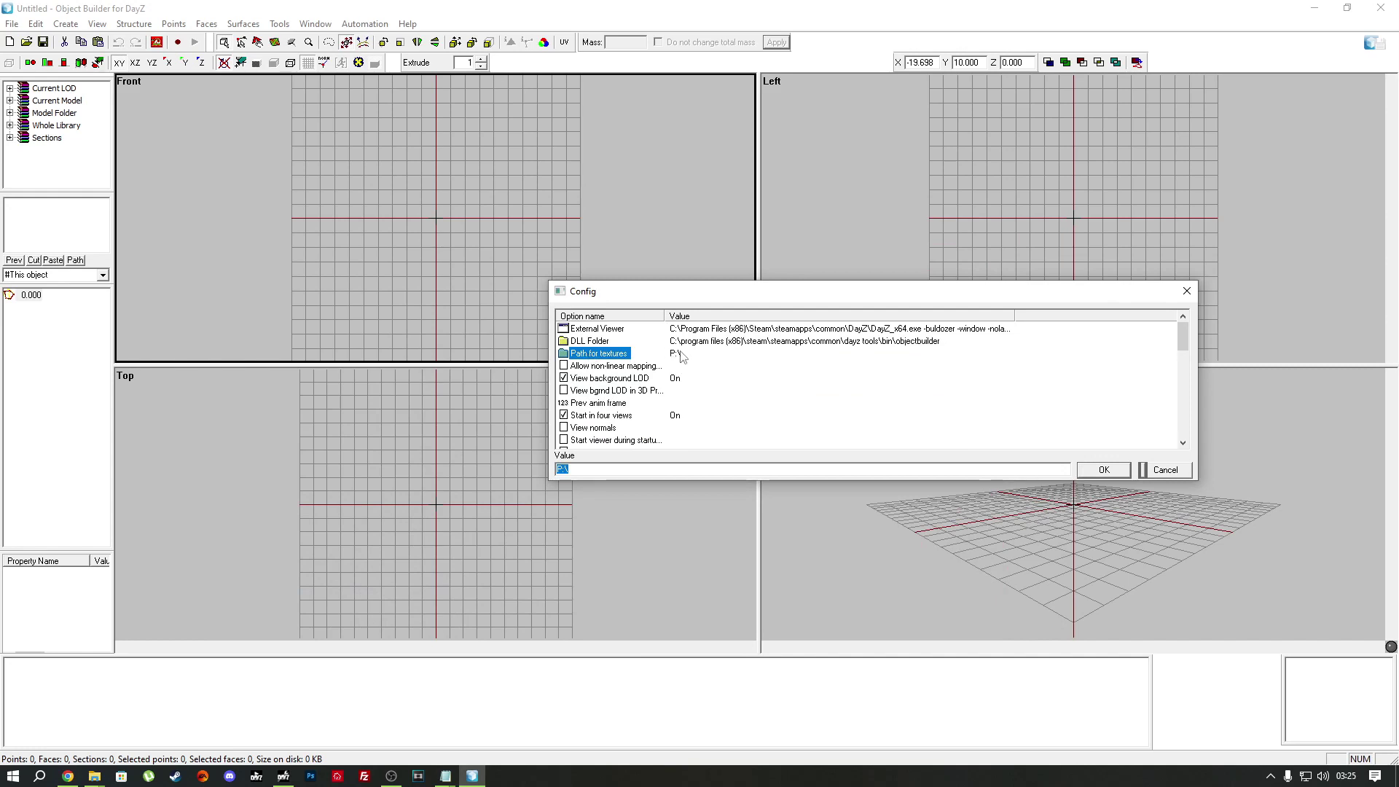
pyautogui.click(1186, 291)
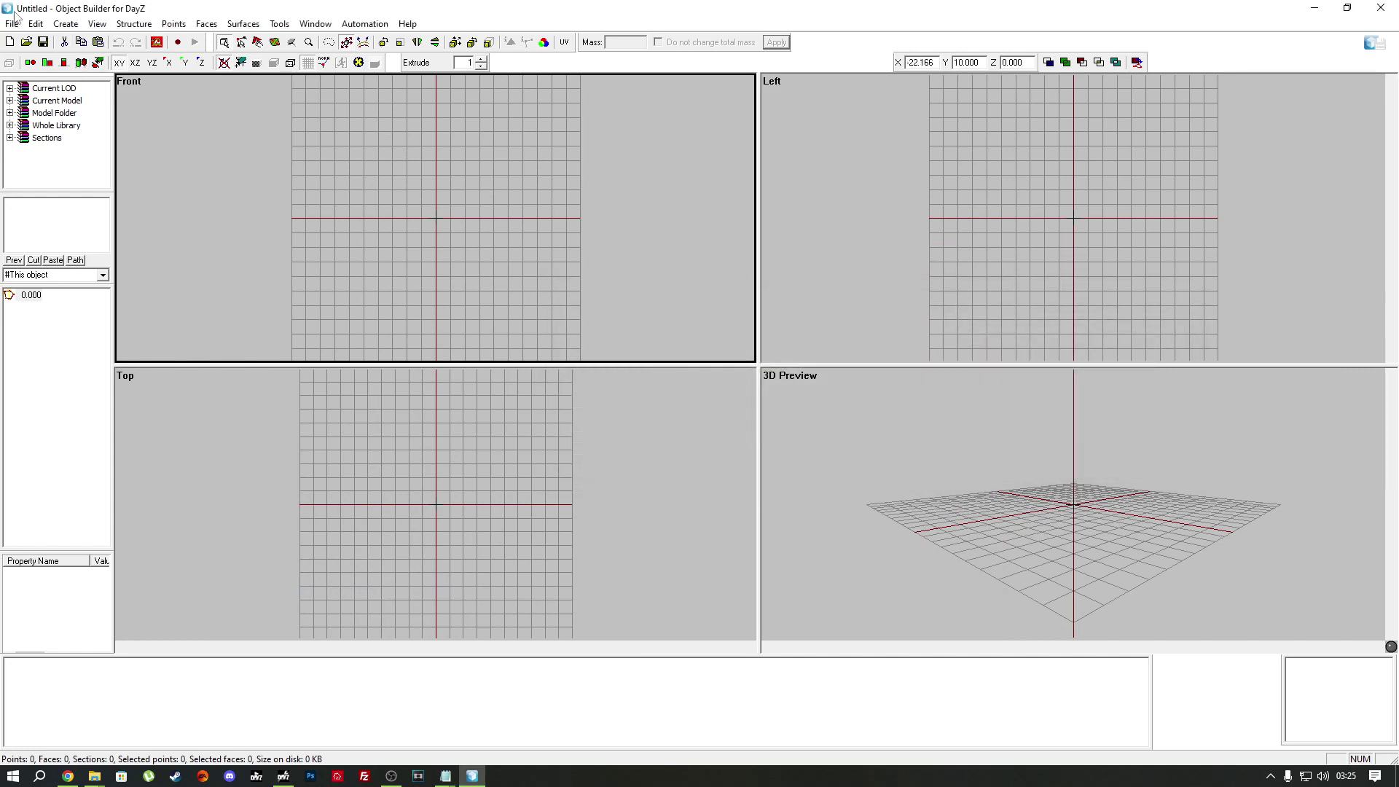
pyautogui.click(12, 25)
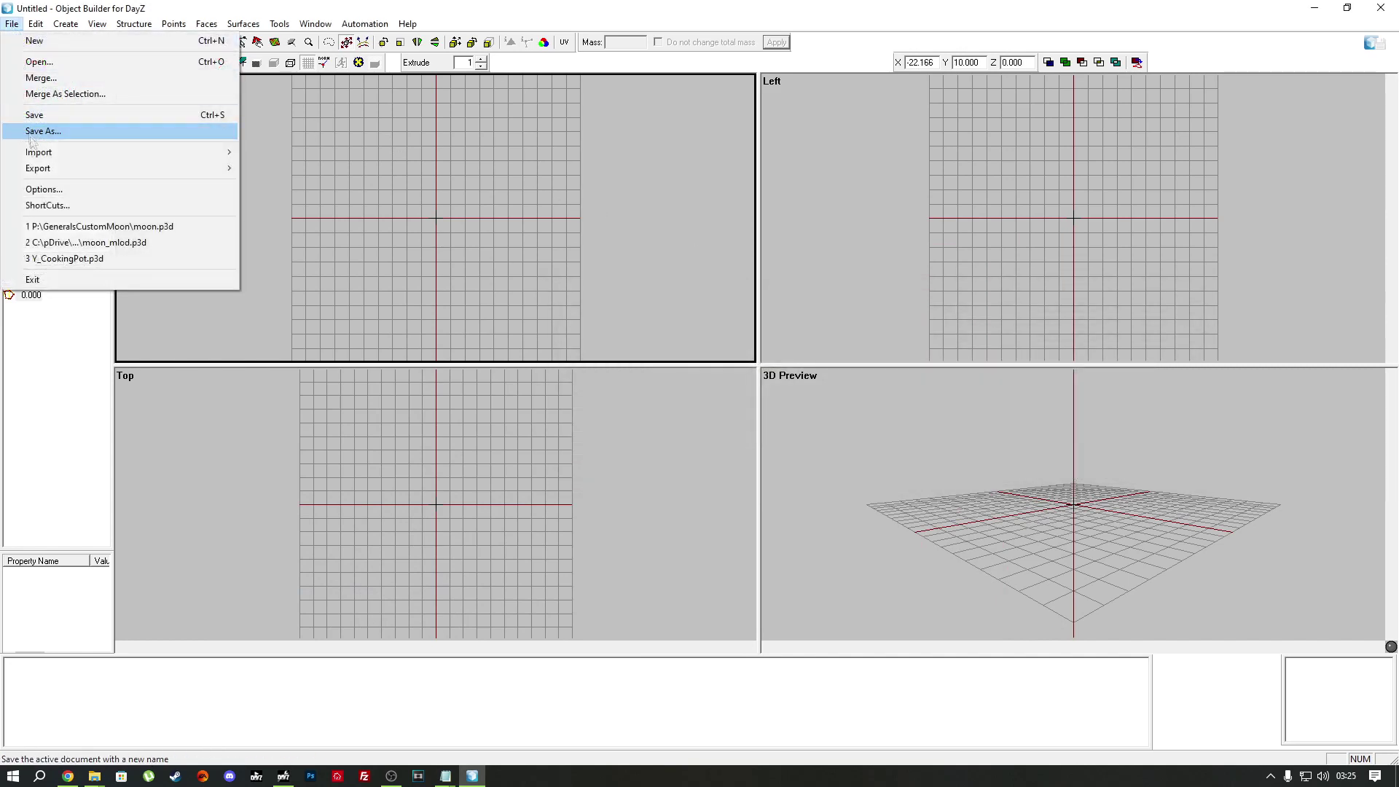
pyautogui.click(43, 282)
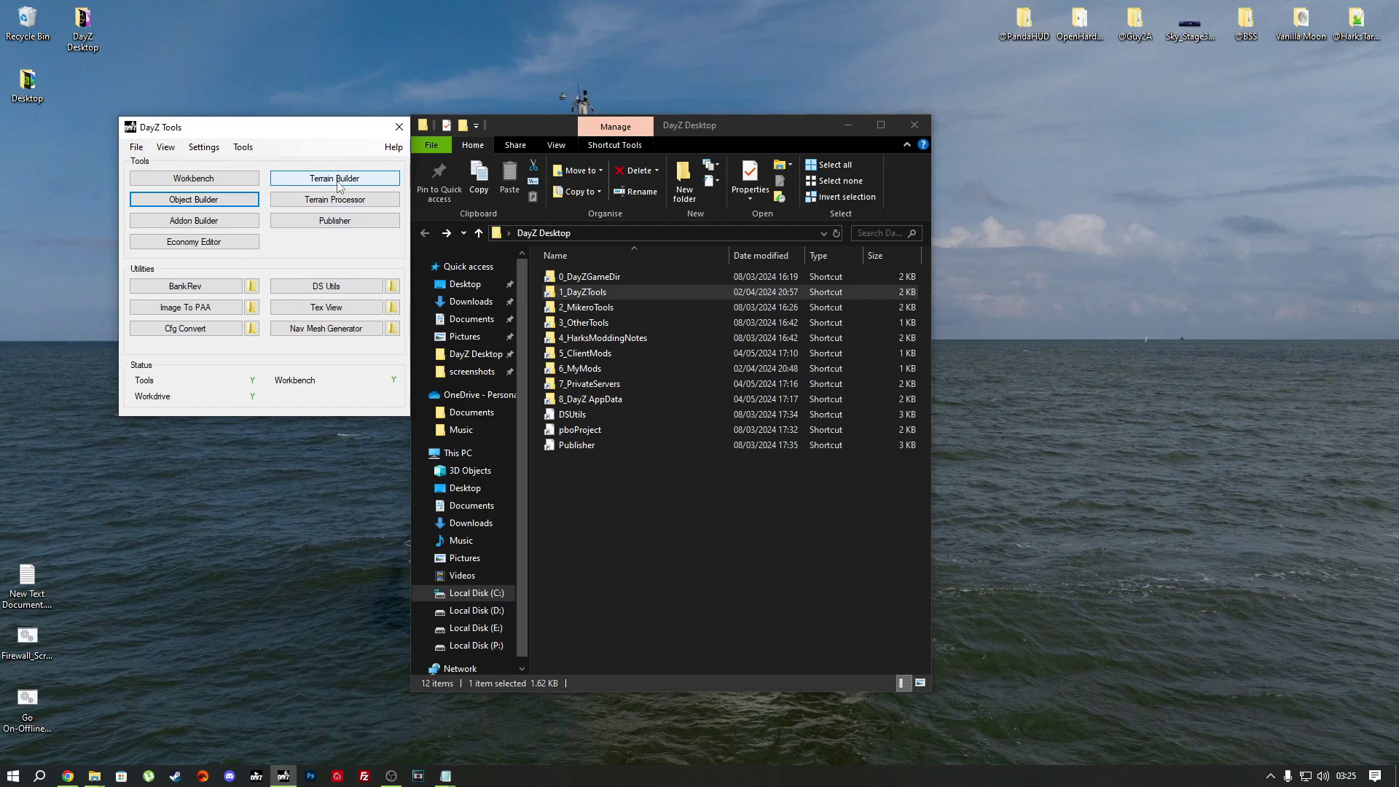
# Step: Launch Terrain Builder, open its preferences, and widen and reposition the Settings dialog
pyautogui.click(364, 182)
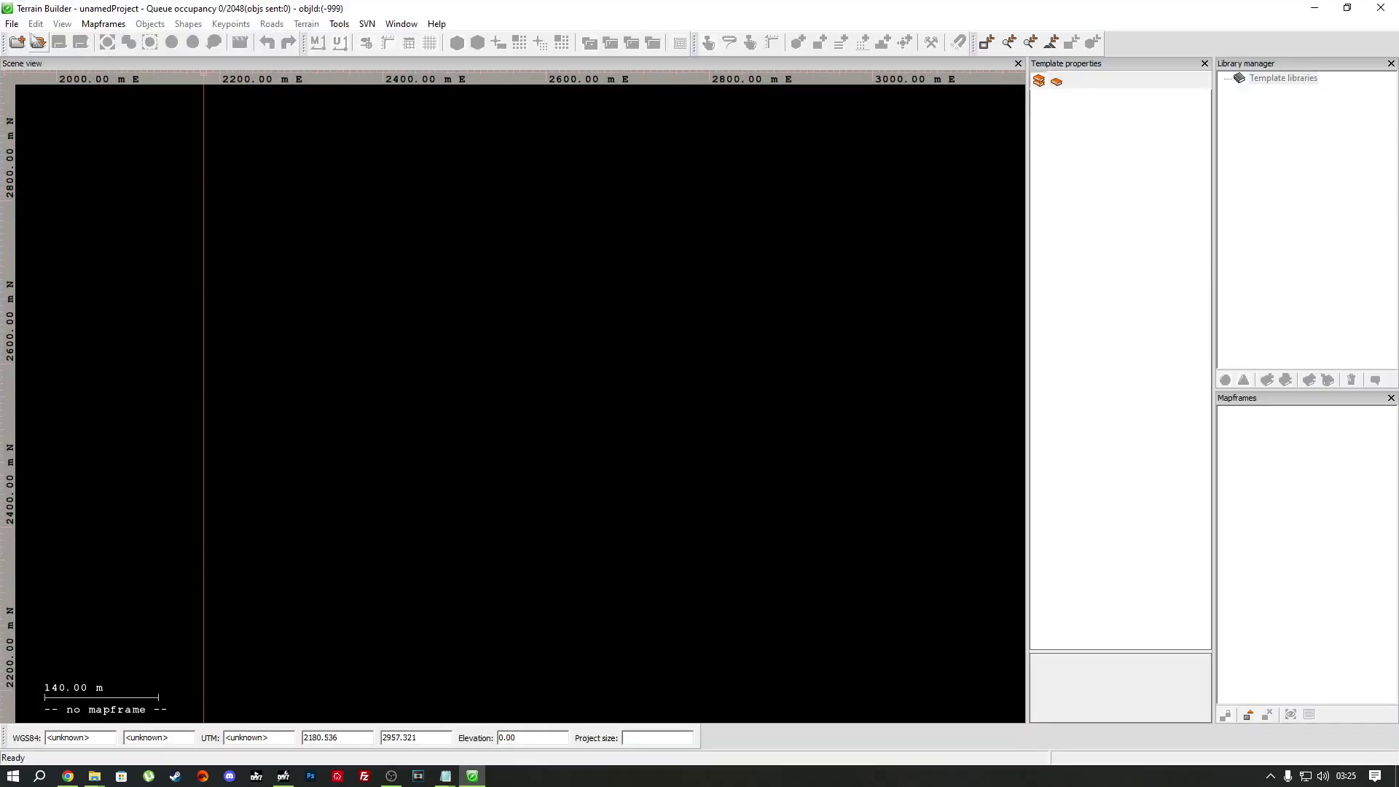
pyautogui.click(12, 23)
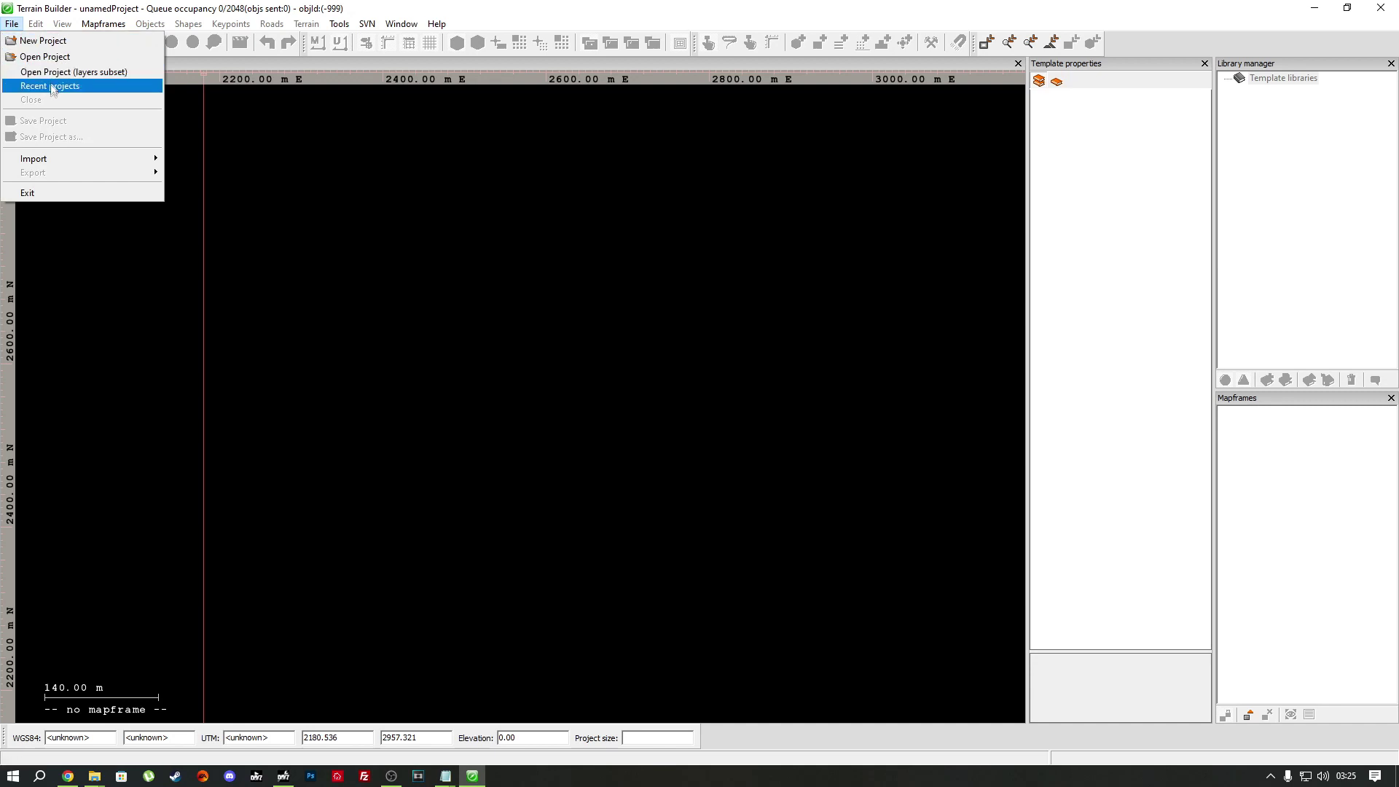
pyautogui.moveTo(339, 24)
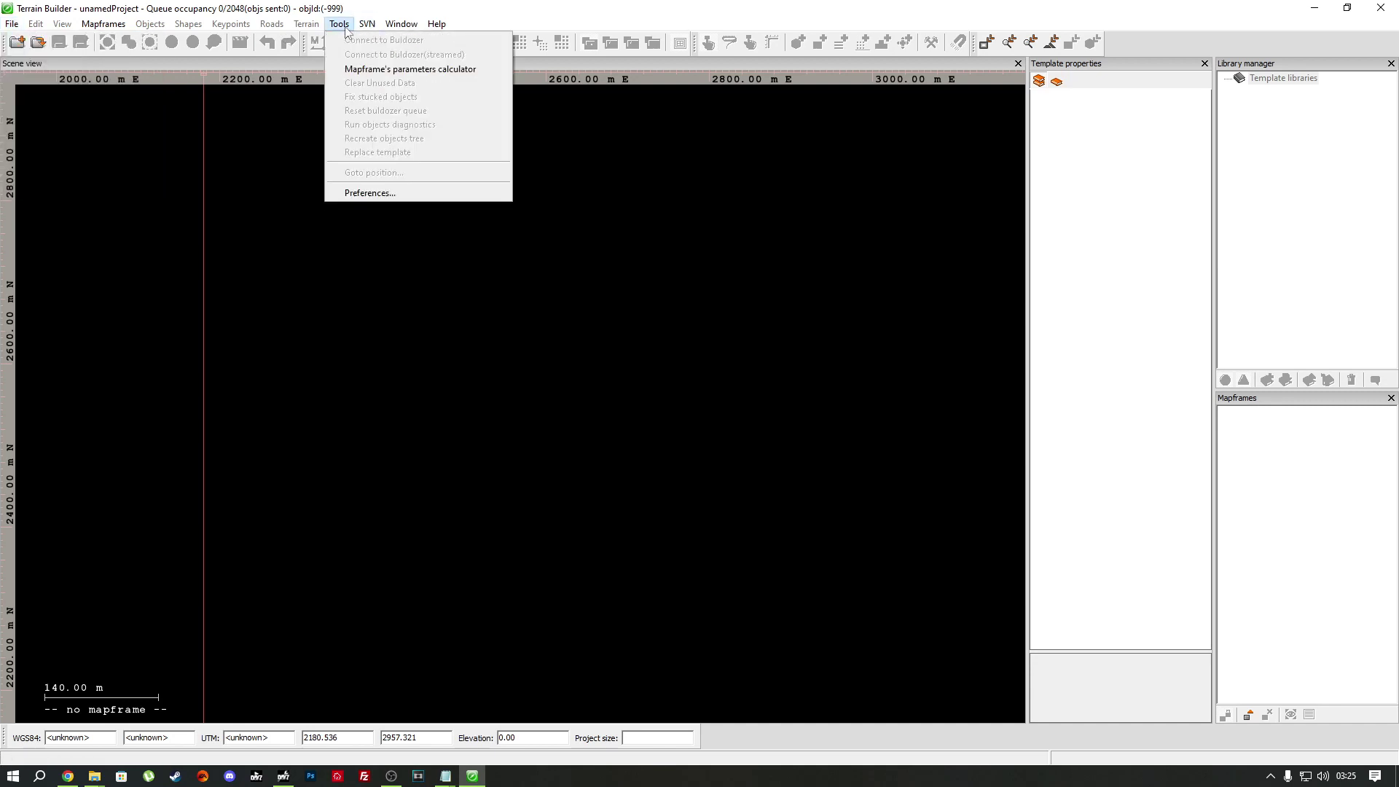
pyautogui.click(362, 194)
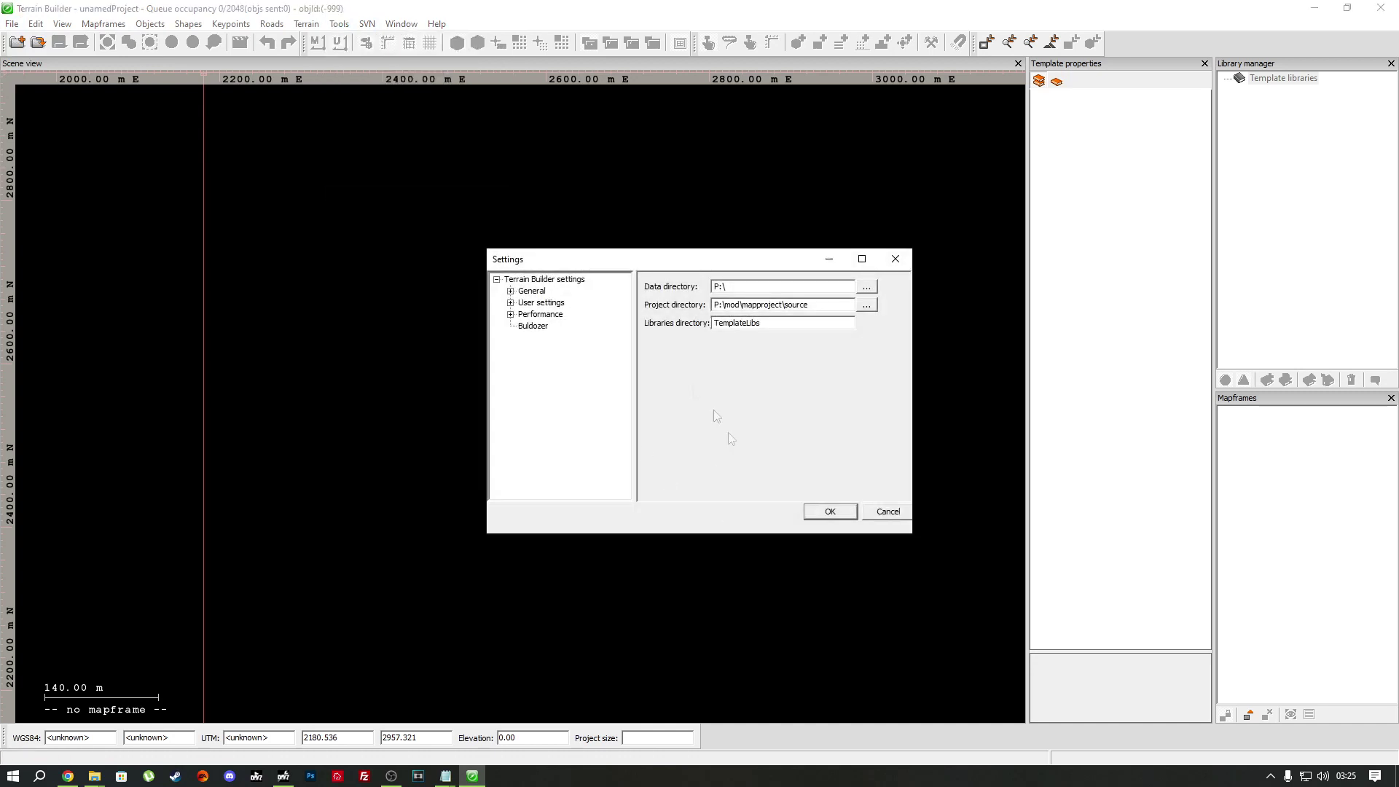
pyautogui.moveTo(915, 356); pyautogui.dragTo(1126, 356)
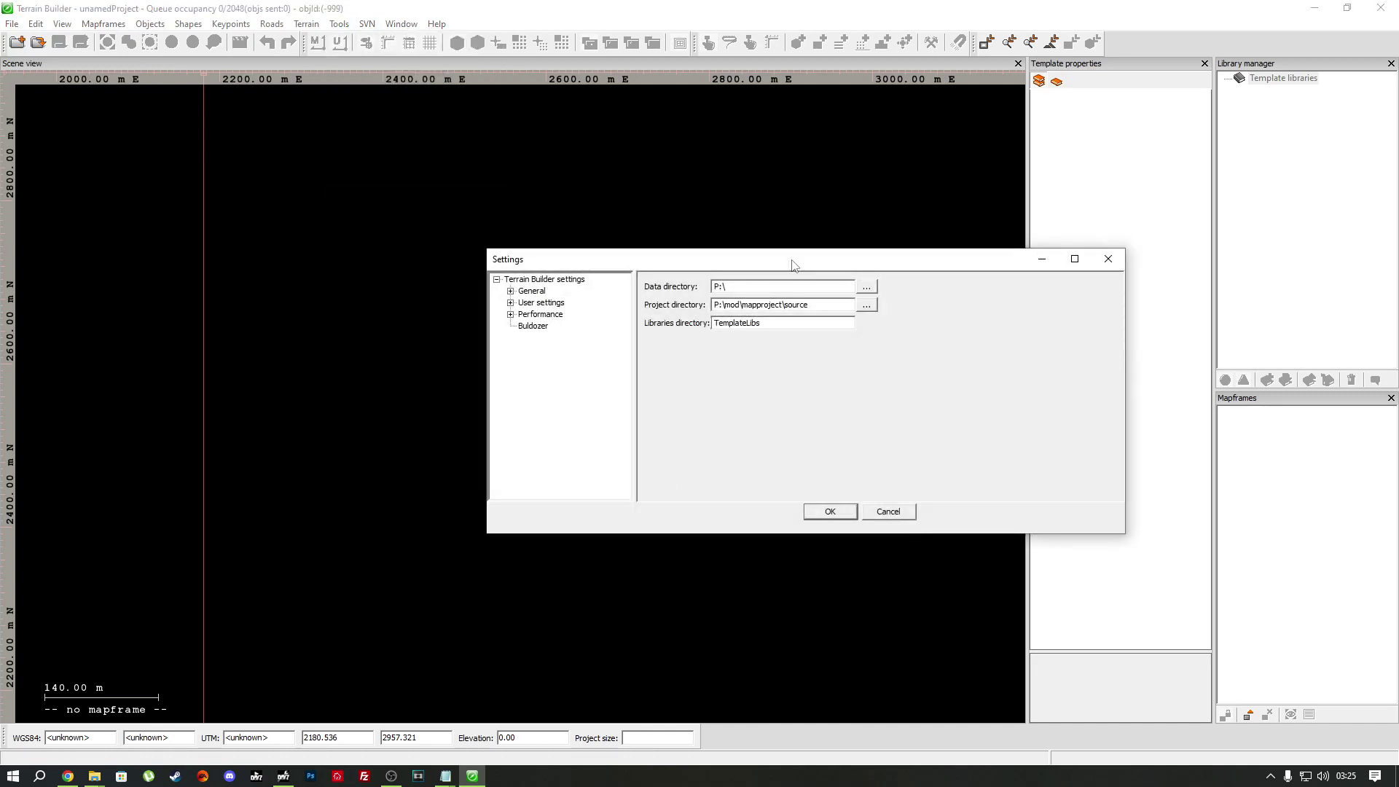
pyautogui.moveTo(793, 263); pyautogui.dragTo(551, 290)
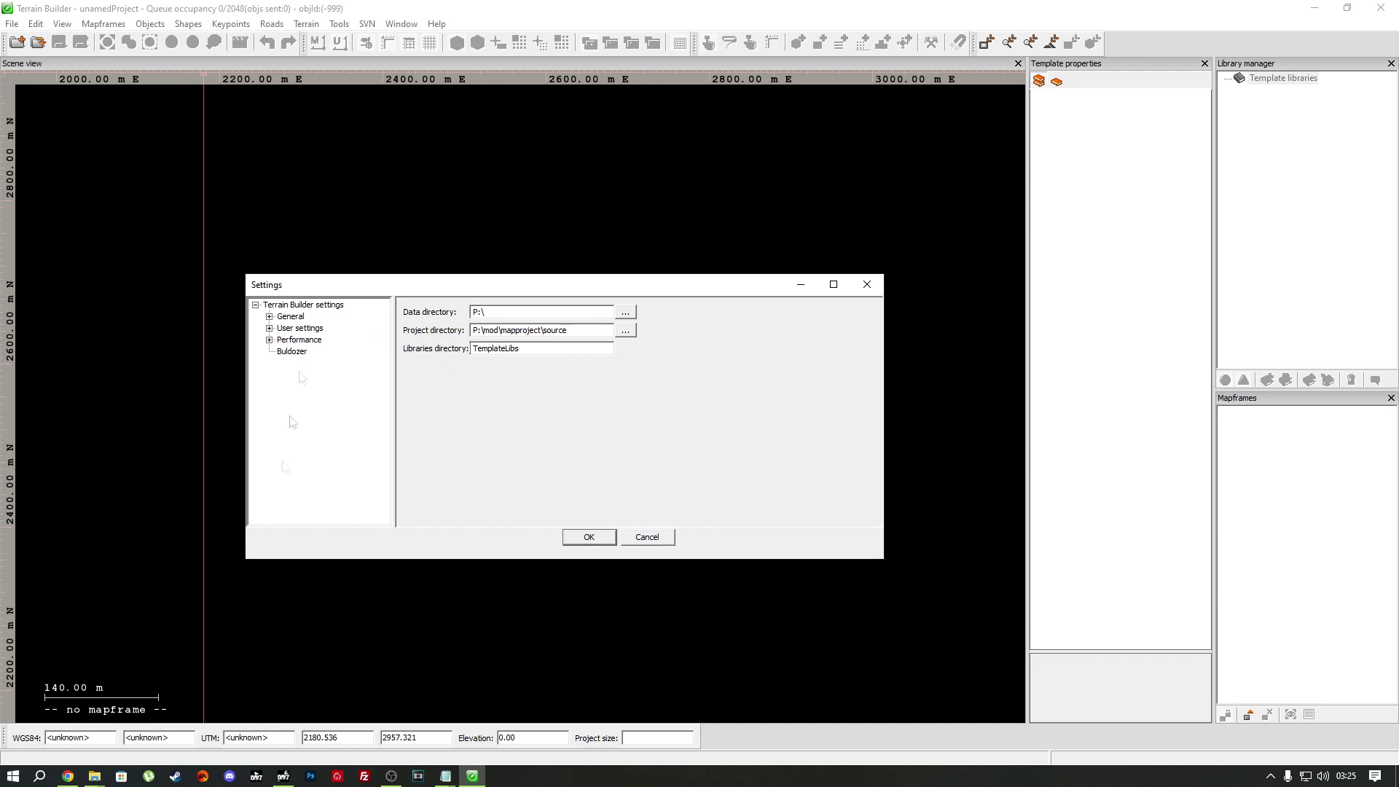
# Step: Switch to Chrome, search for "object builder for terrain builder", and open the Bohemia wiki article Buldozer for Terrain Builder – DayZ
pyautogui.click(67, 777)
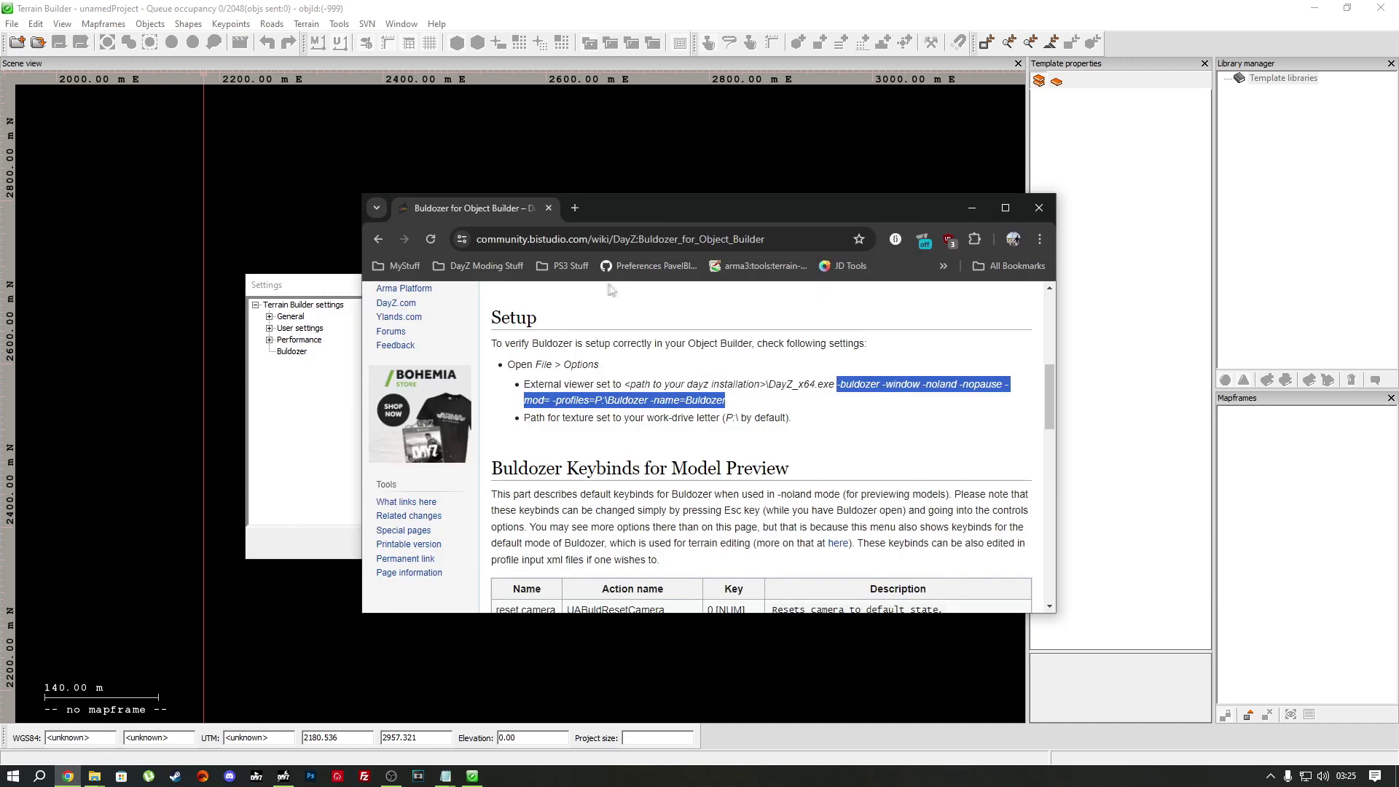
pyautogui.click(574, 209)
pyautogui.click(581, 237)
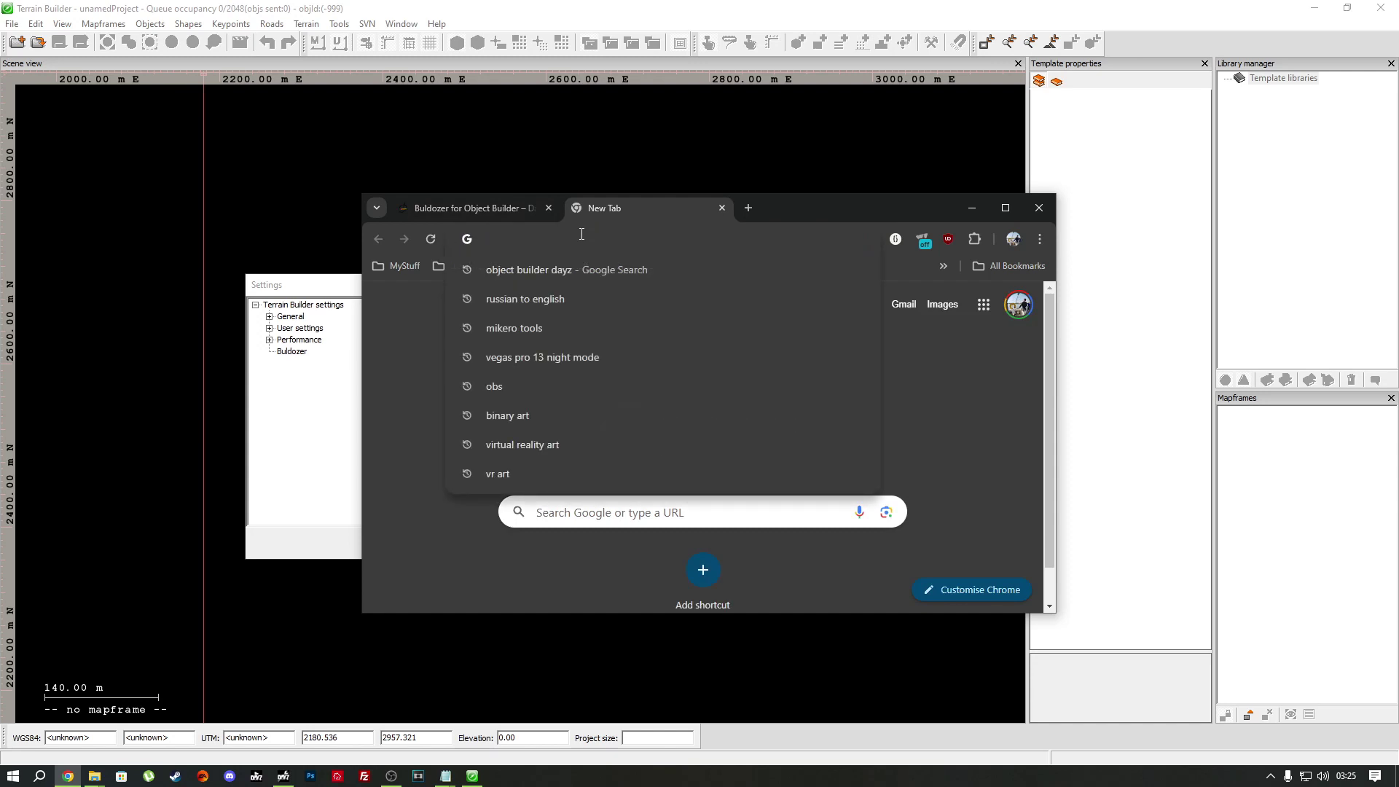
pyautogui.write('object buoi')
pyautogui.press('BackSpace')
pyautogui.press('BackSpace')
pyautogui.write('ilder for terrain bu')
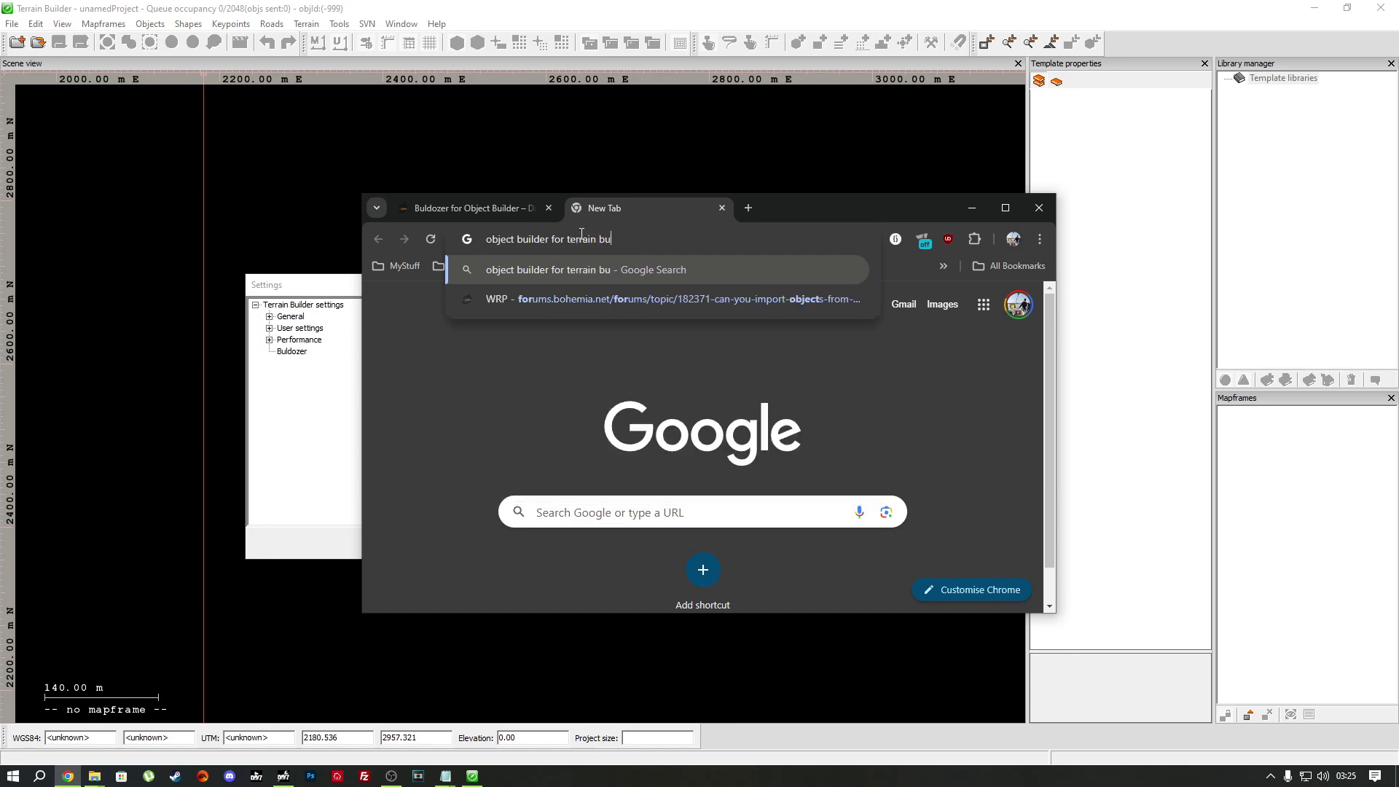
pyautogui.write('ilder')
pyautogui.press('Return')
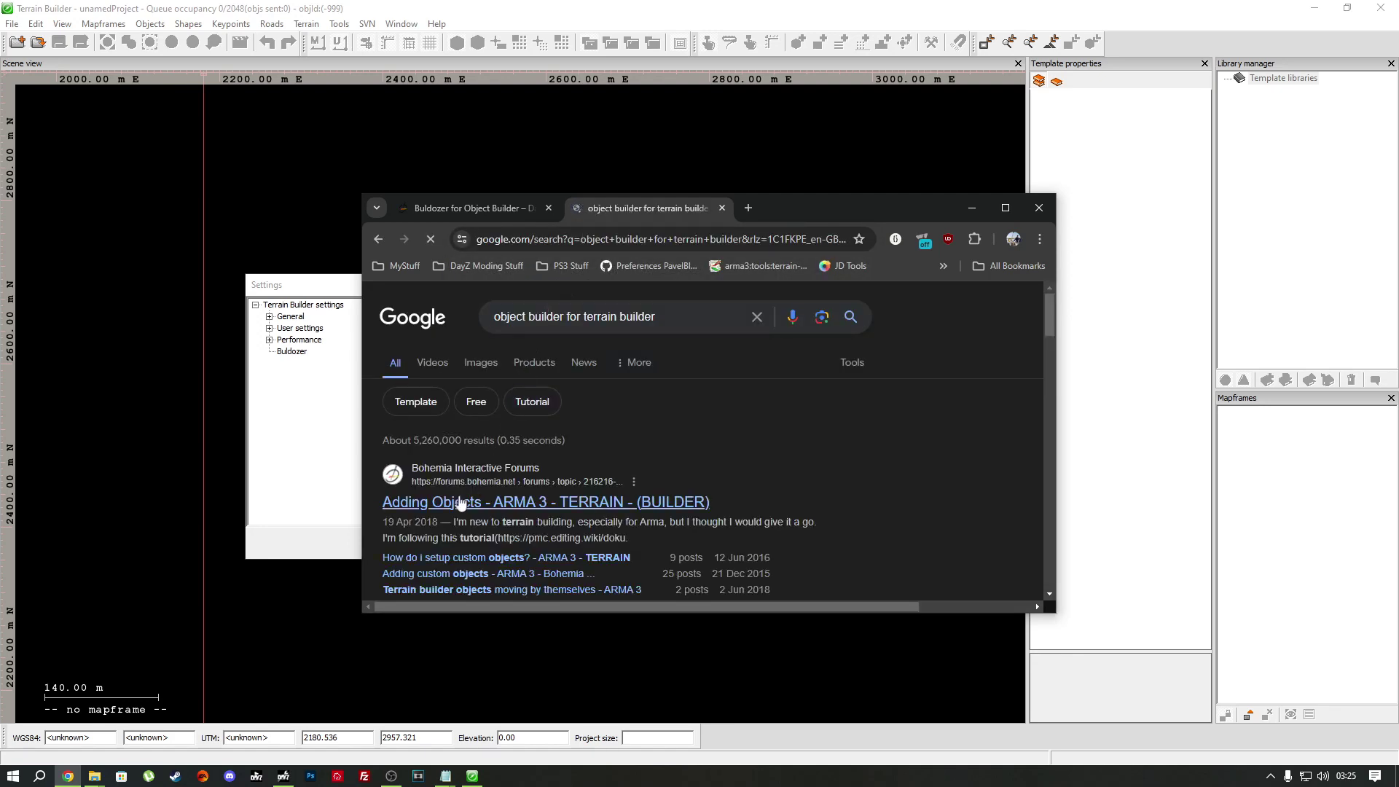
pyautogui.scroll(-10, 467, 496)
pyautogui.scroll(-3, 475, 494)
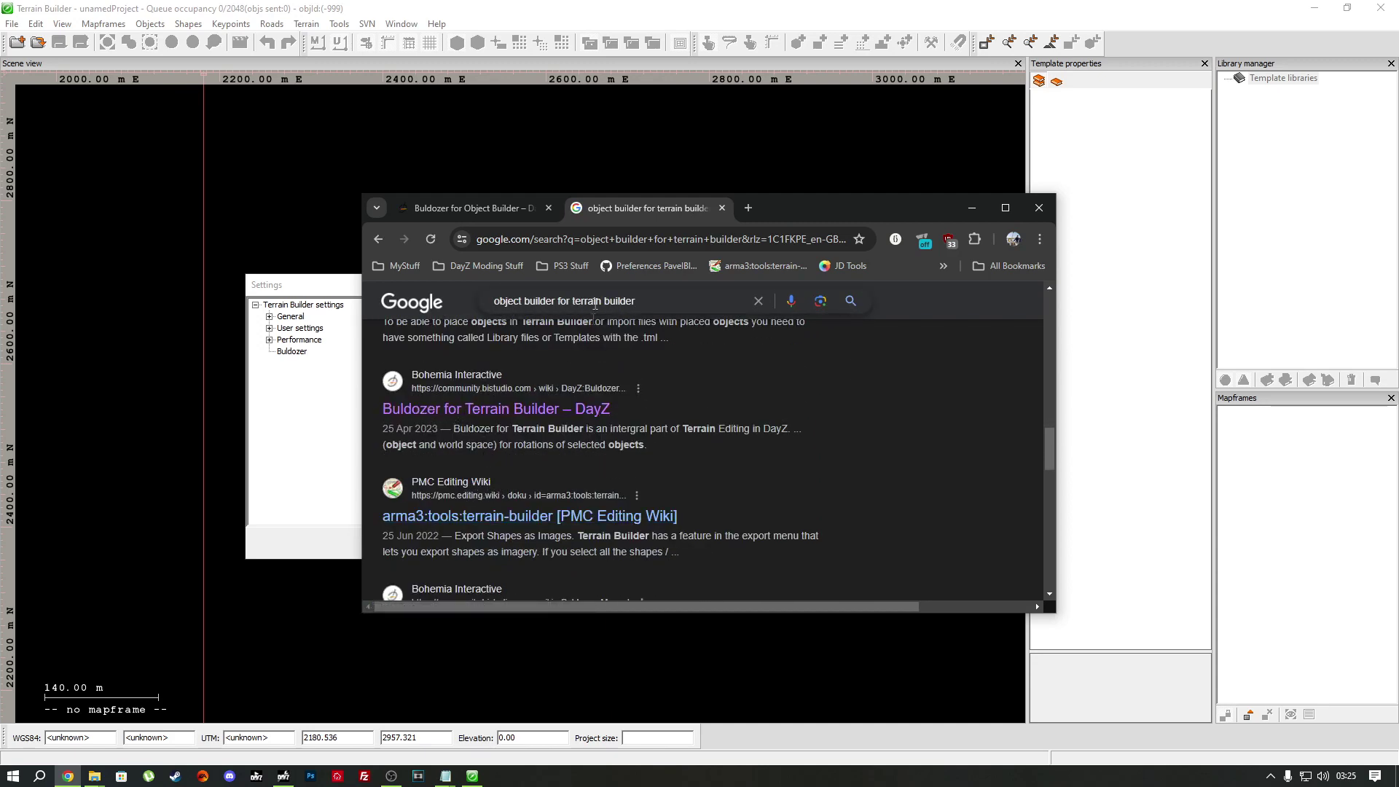
pyautogui.click(525, 408)
# Step: Find the article's Setup section, place the browser beside the Settings dialog, and copy the Buldozer launch parameters
pyautogui.scroll(-2, 755, 419)
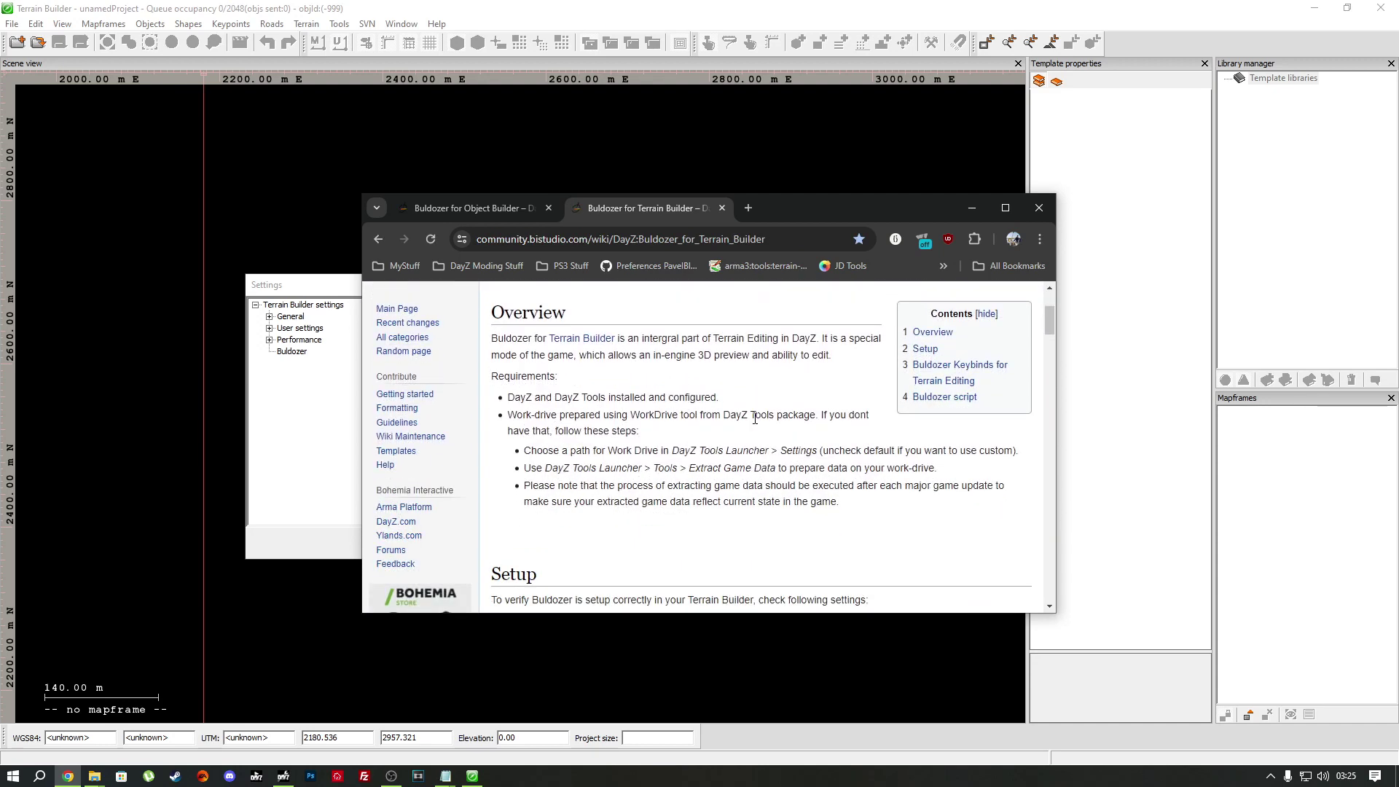
pyautogui.scroll(-1, 755, 419)
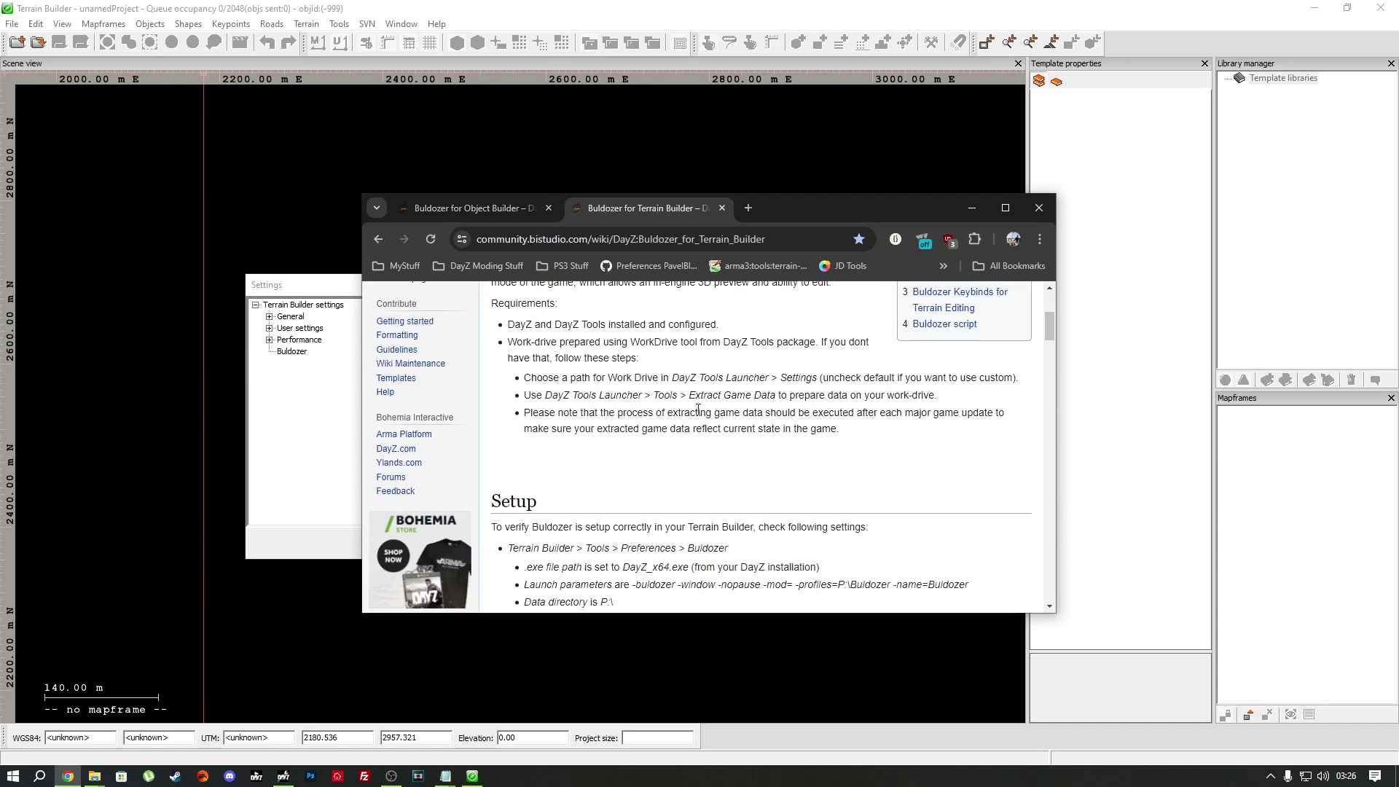
pyautogui.scroll(-3, 607, 410)
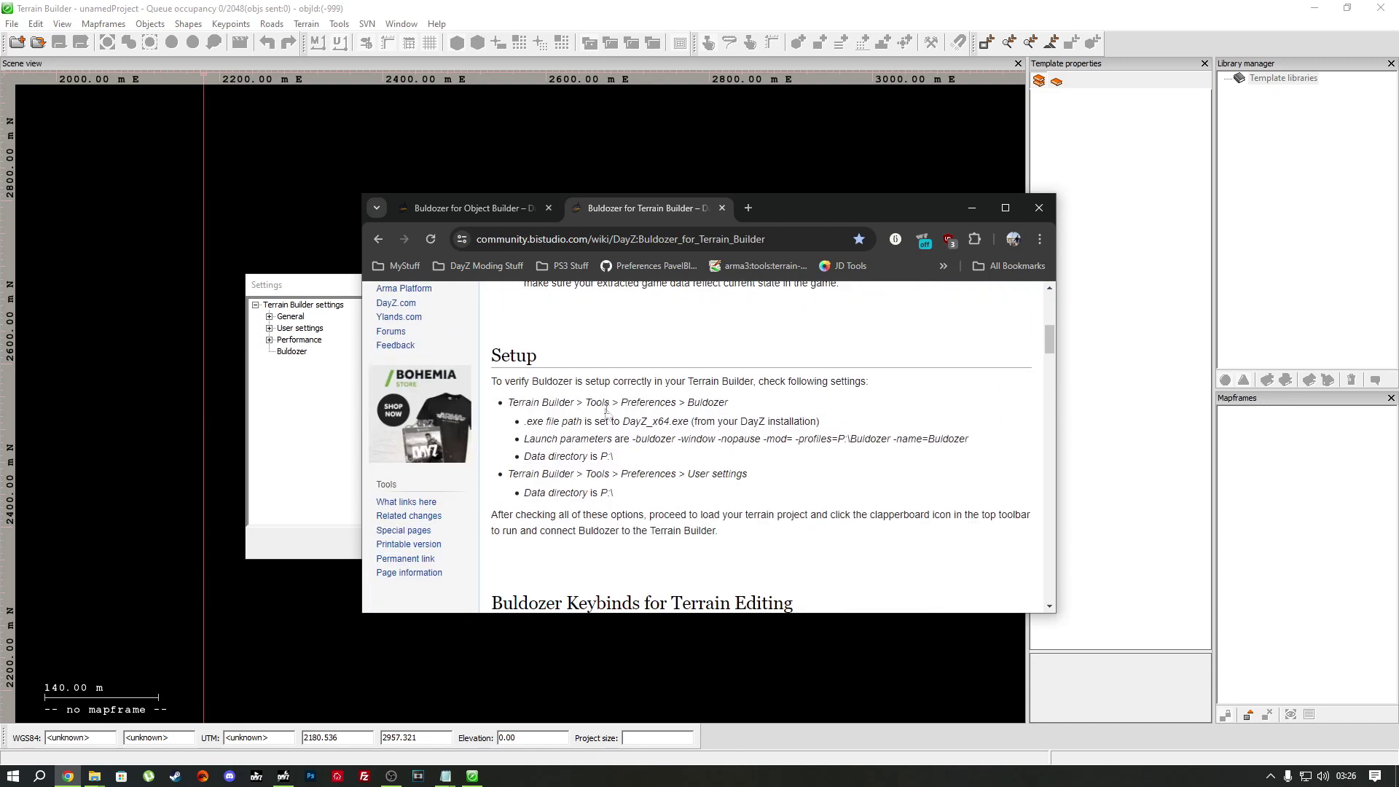
pyautogui.scroll(-1, 635, 416)
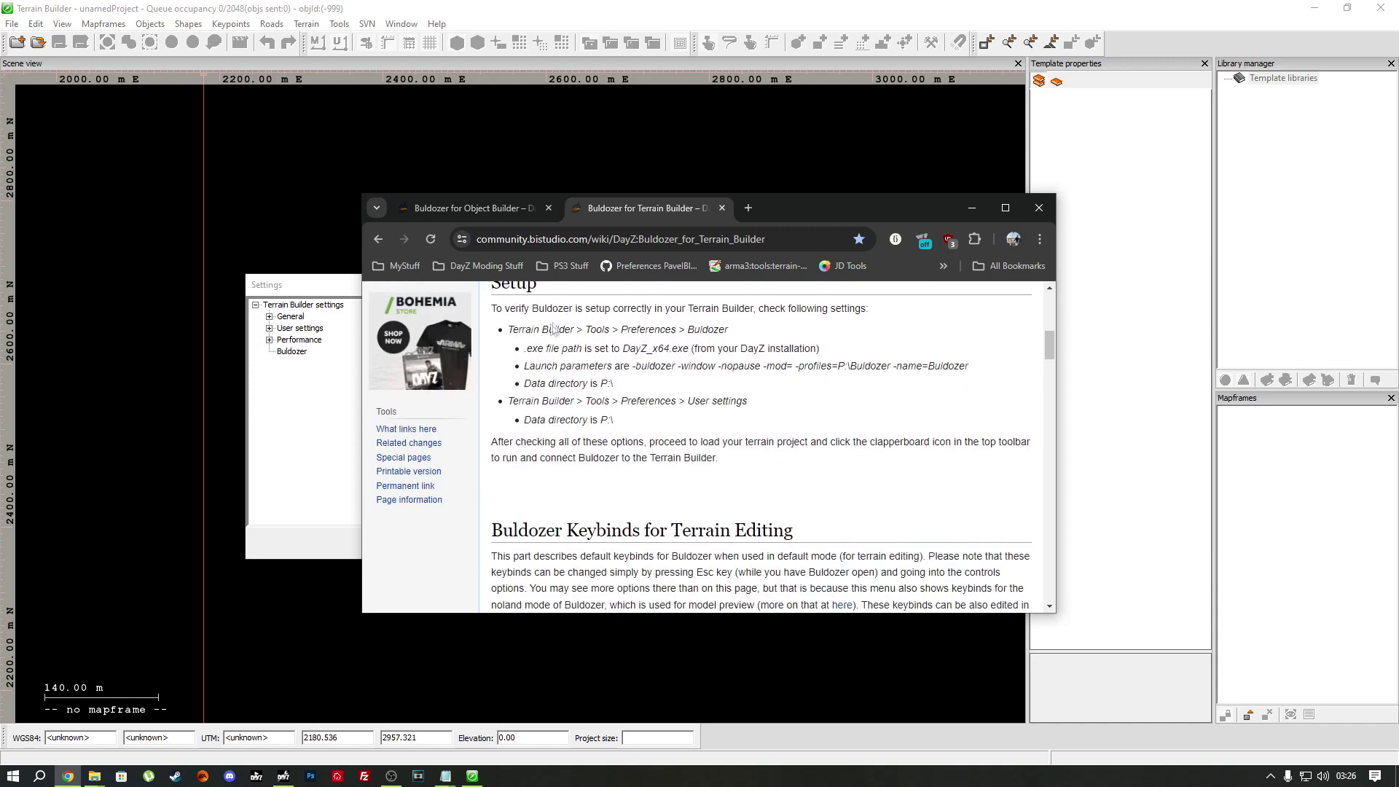
pyautogui.moveTo(762, 206); pyautogui.dragTo(1102, 199)
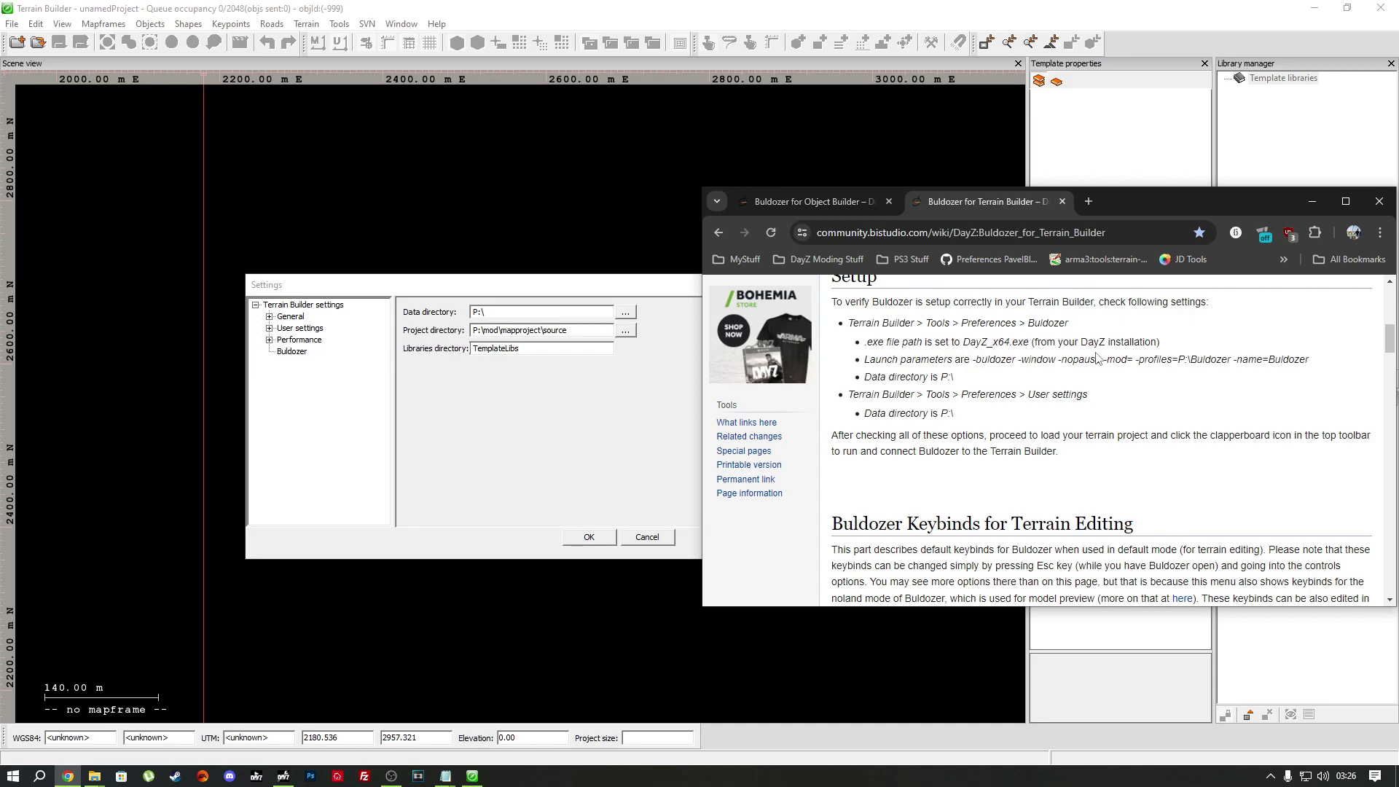
pyautogui.moveTo(972, 361); pyautogui.dragTo(1310, 357)
pyautogui.rightClick(1309, 357)
pyautogui.click(955, 370)
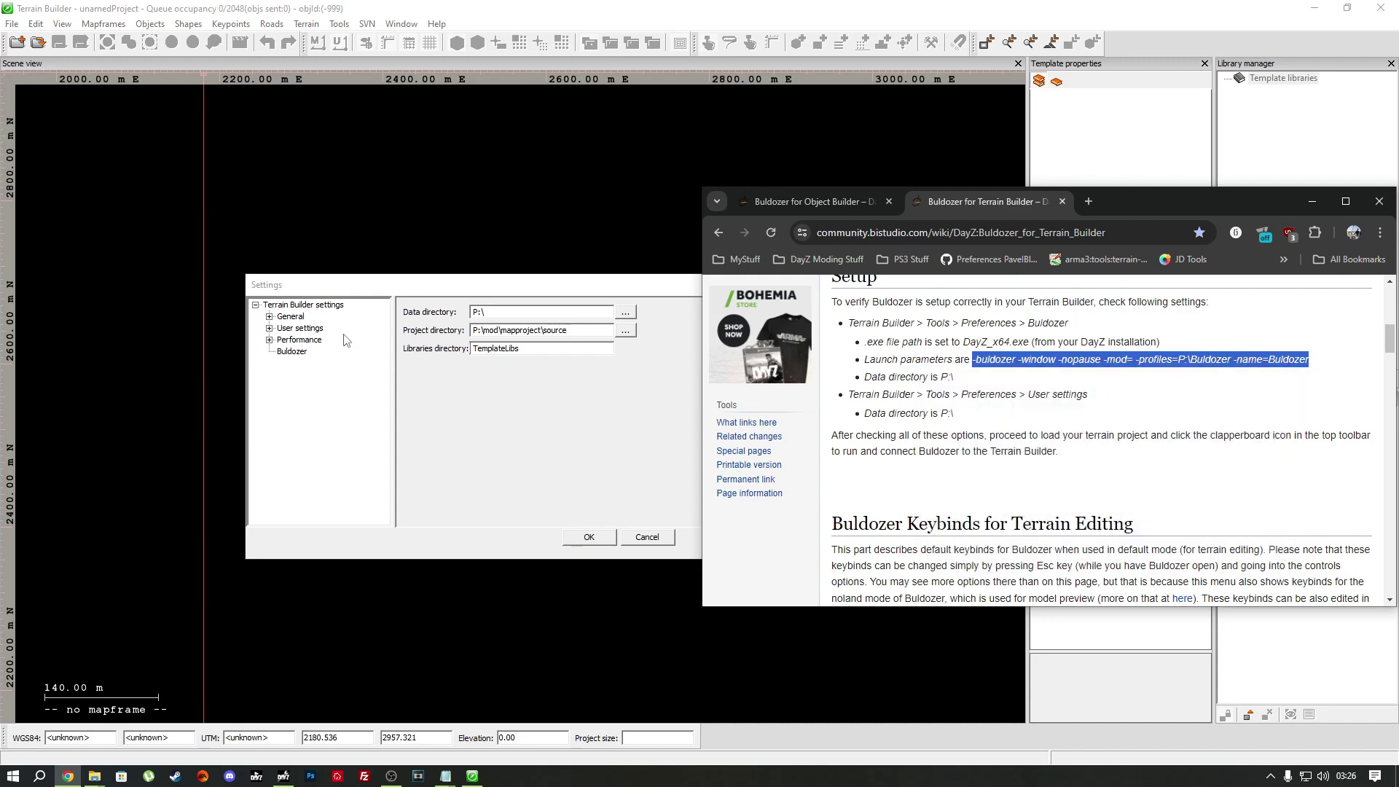
# Step: Replace Terrain Builder's Buldozer launch parameters with the copied -buldozer -window -nopause -mod= -profiles=P:\Buldozer -name=Buldozer
pyautogui.click(303, 353)
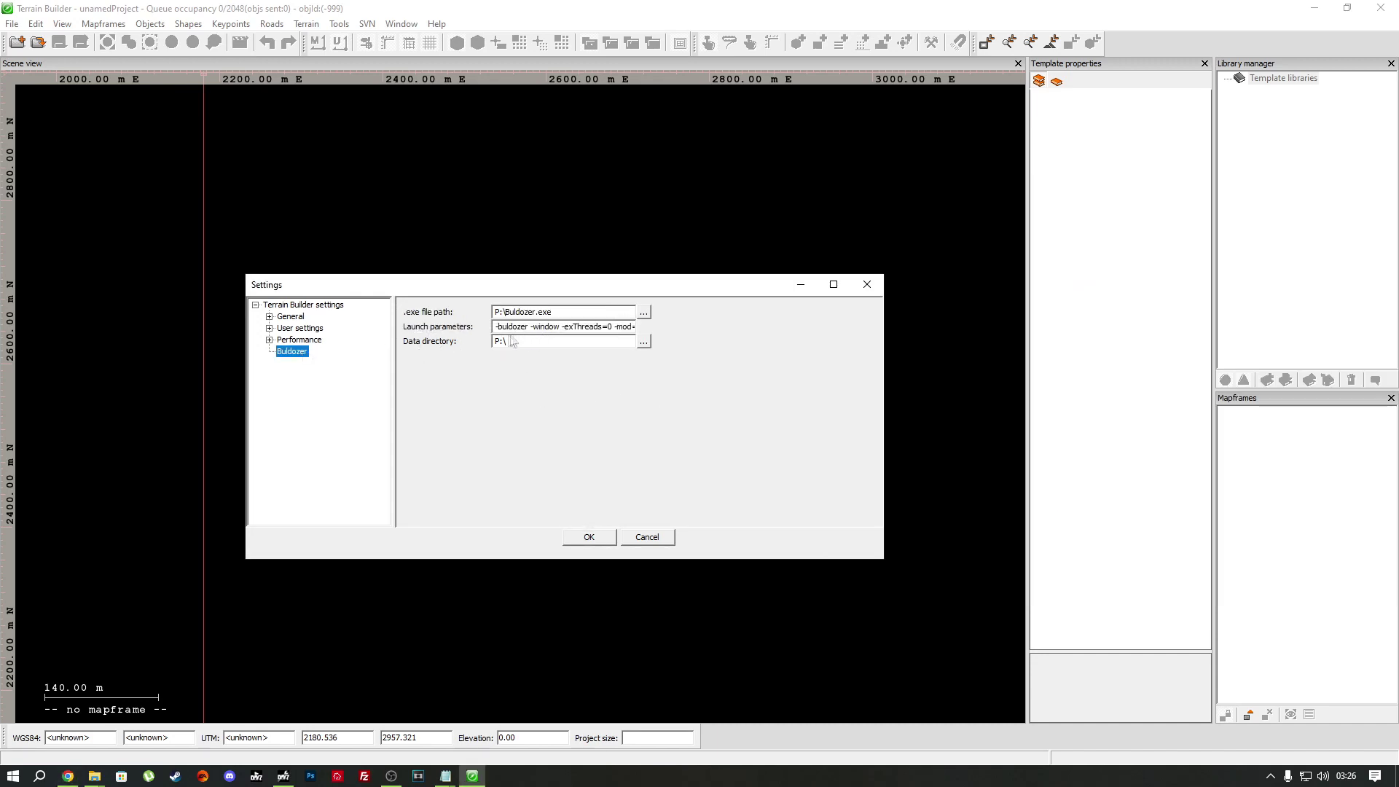
pyautogui.moveTo(497, 328); pyautogui.dragTo(717, 334)
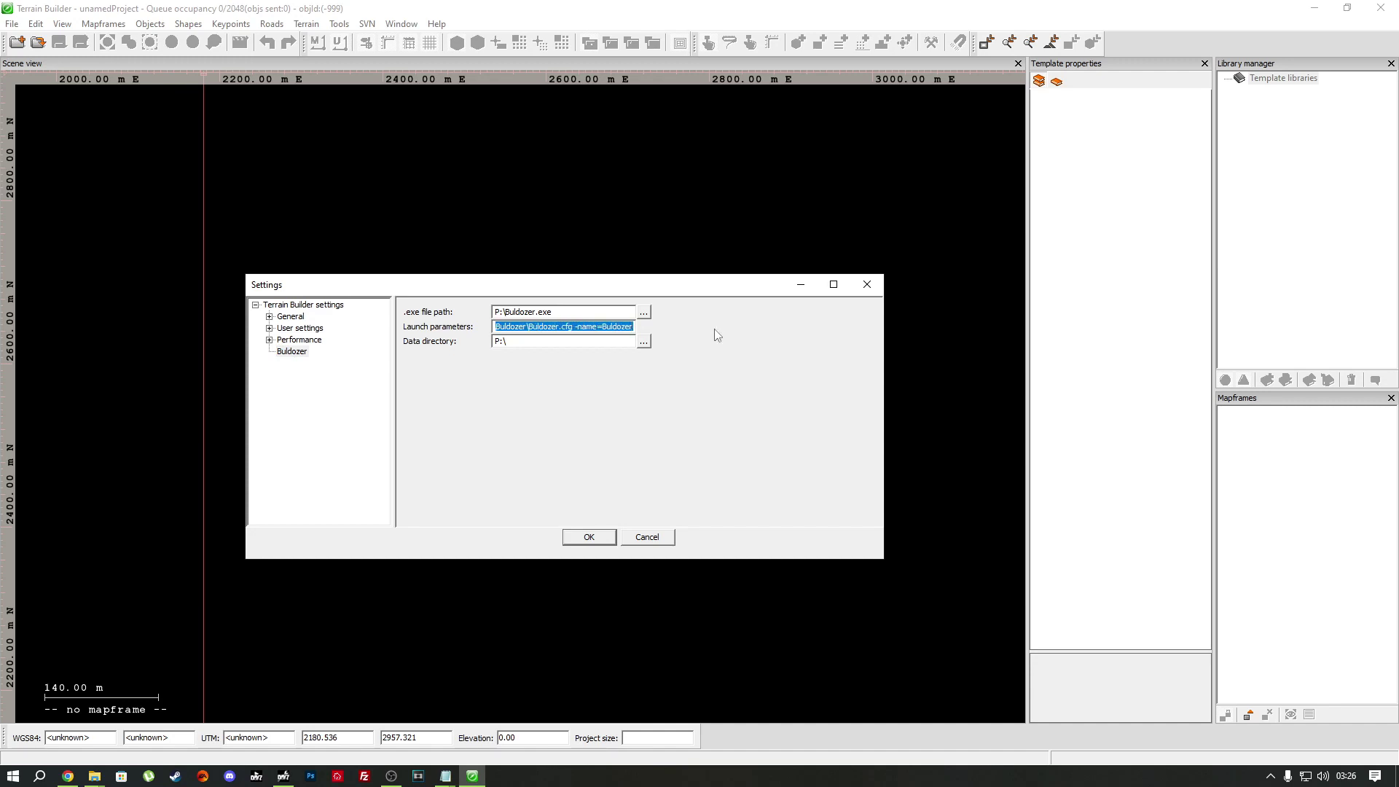
pyautogui.press('BackSpace')
pyautogui.hotkey('ctrl', 'v')
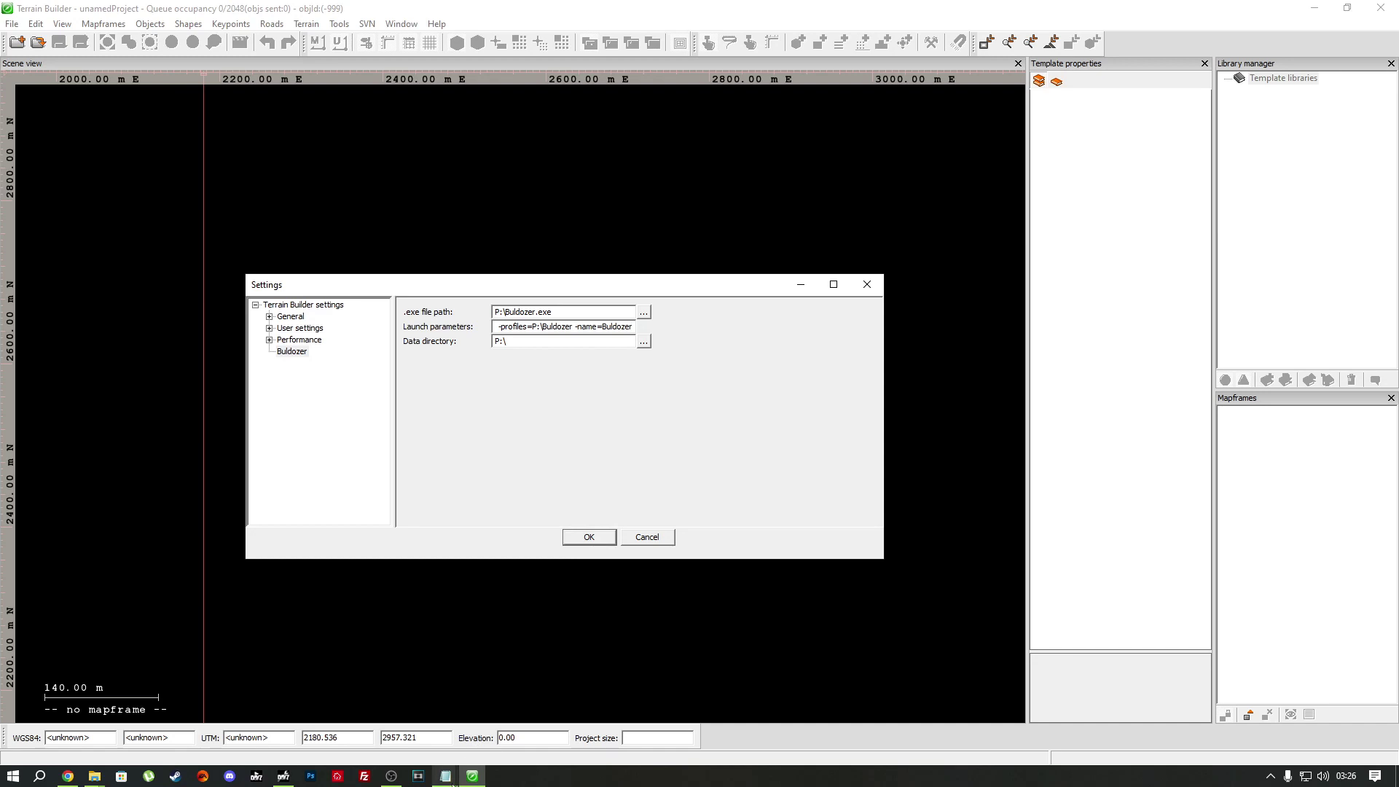
# Step: Check the wiki for the required executable, set the Buldozer .exe file path to DayZ_x64.exe in Steam's DayZ folder, and accept the settings
pyautogui.click(68, 776)
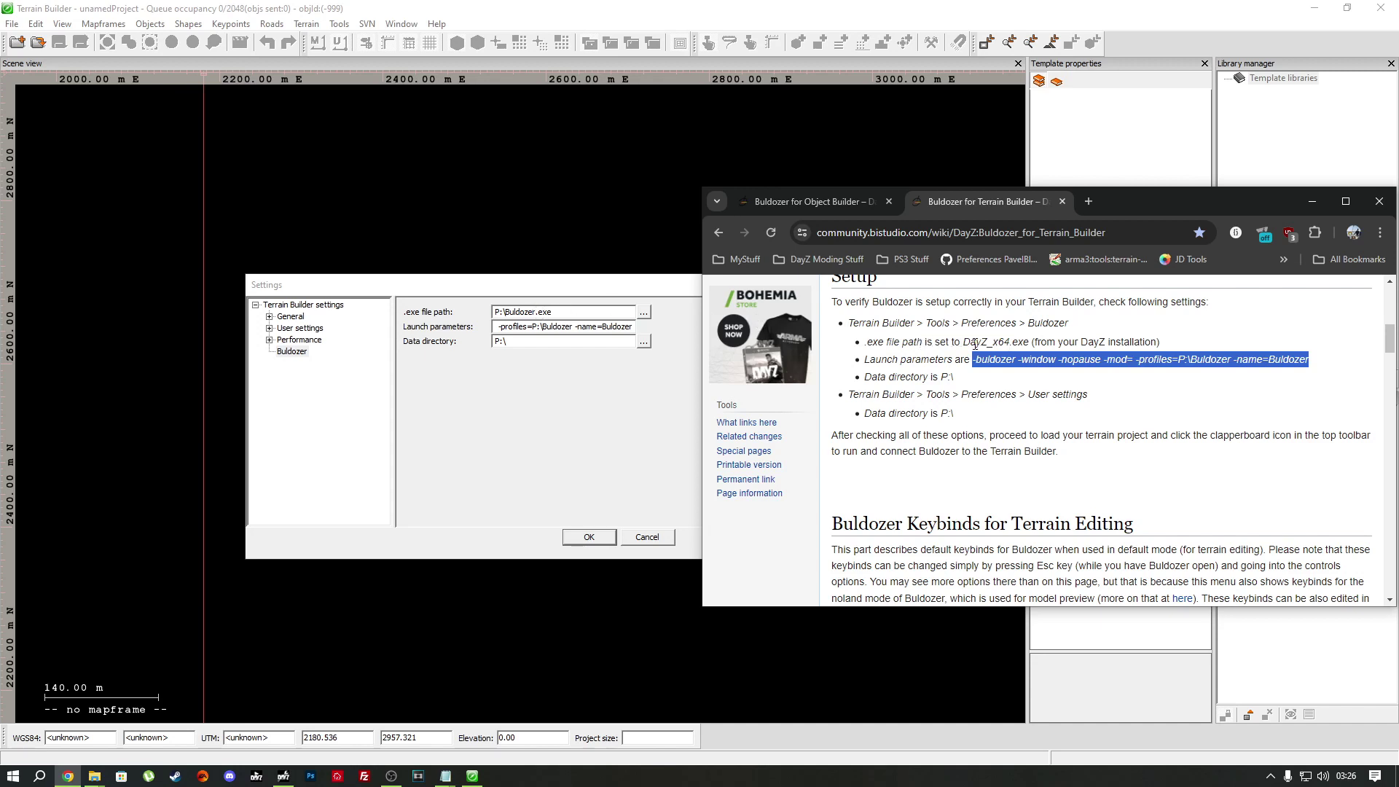
pyautogui.moveTo(971, 342); pyautogui.dragTo(1026, 347)
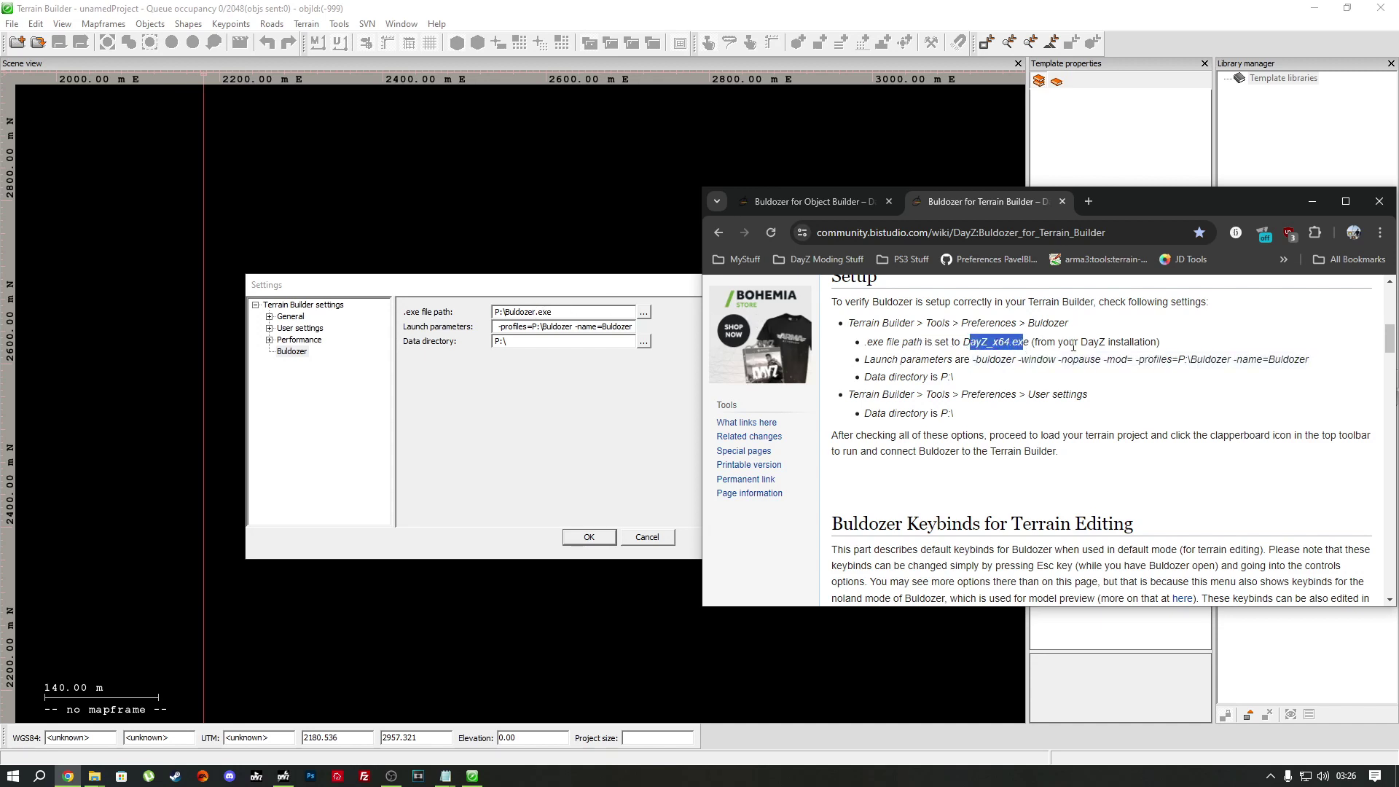
pyautogui.click(644, 312)
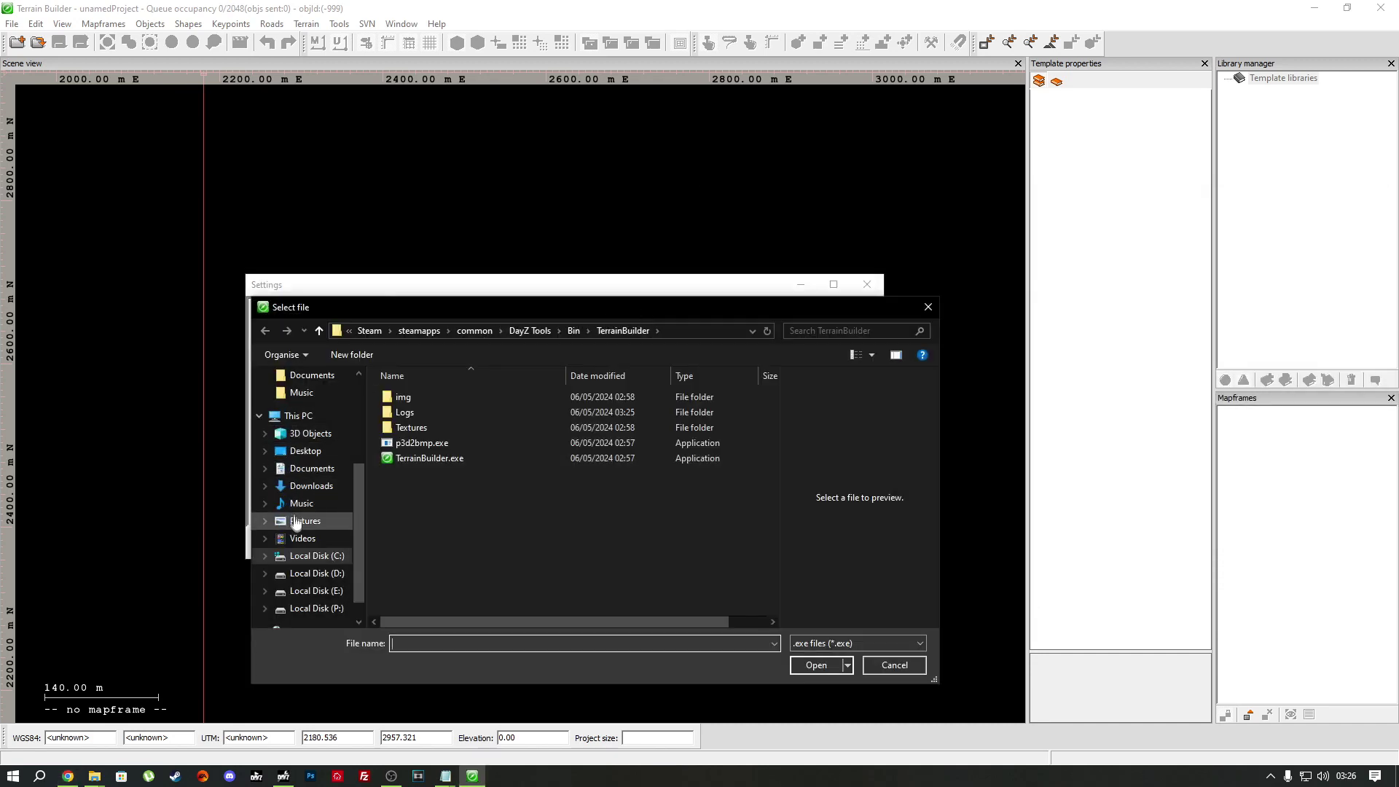
pyautogui.click(310, 556)
pyautogui.doubleClick(442, 487)
pyautogui.scroll(-3, 445, 483)
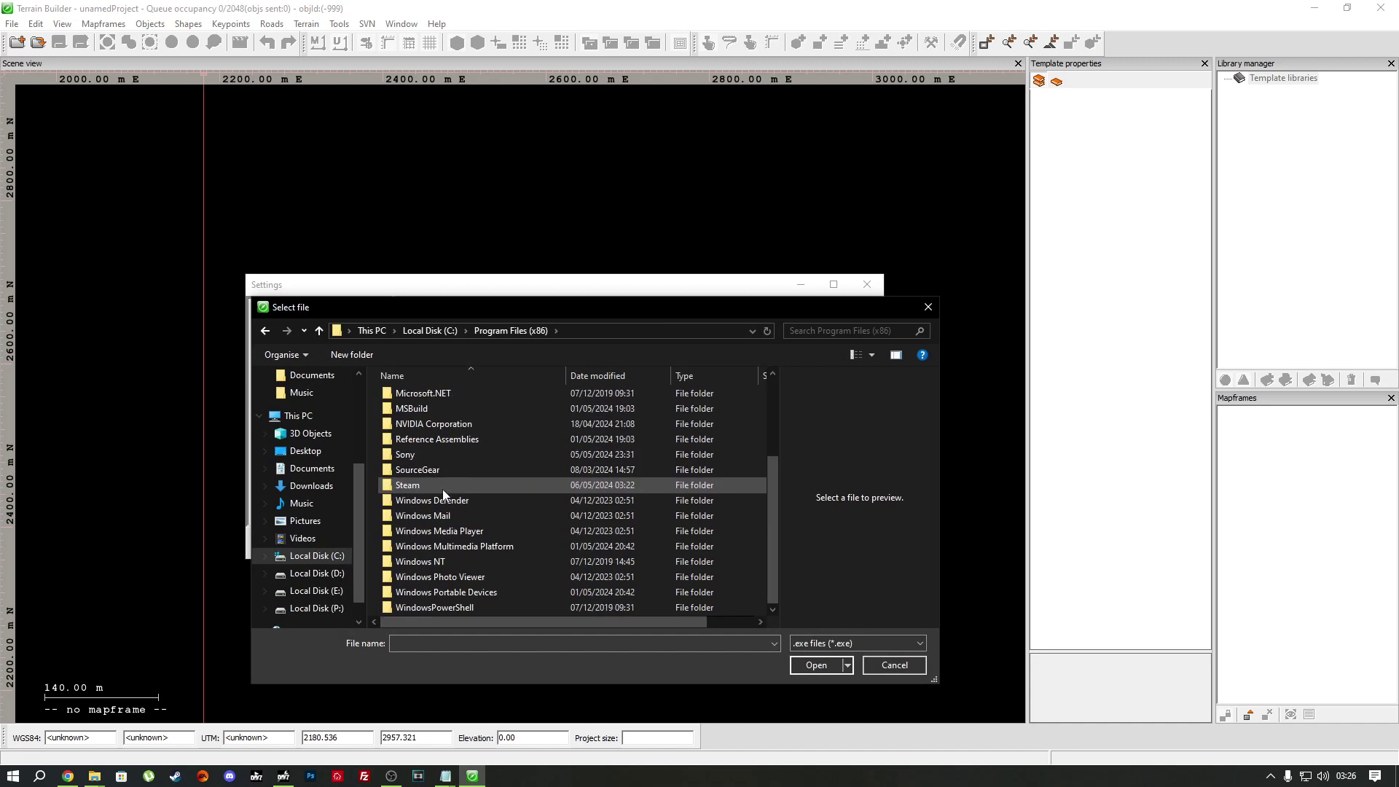
pyautogui.doubleClick(426, 484)
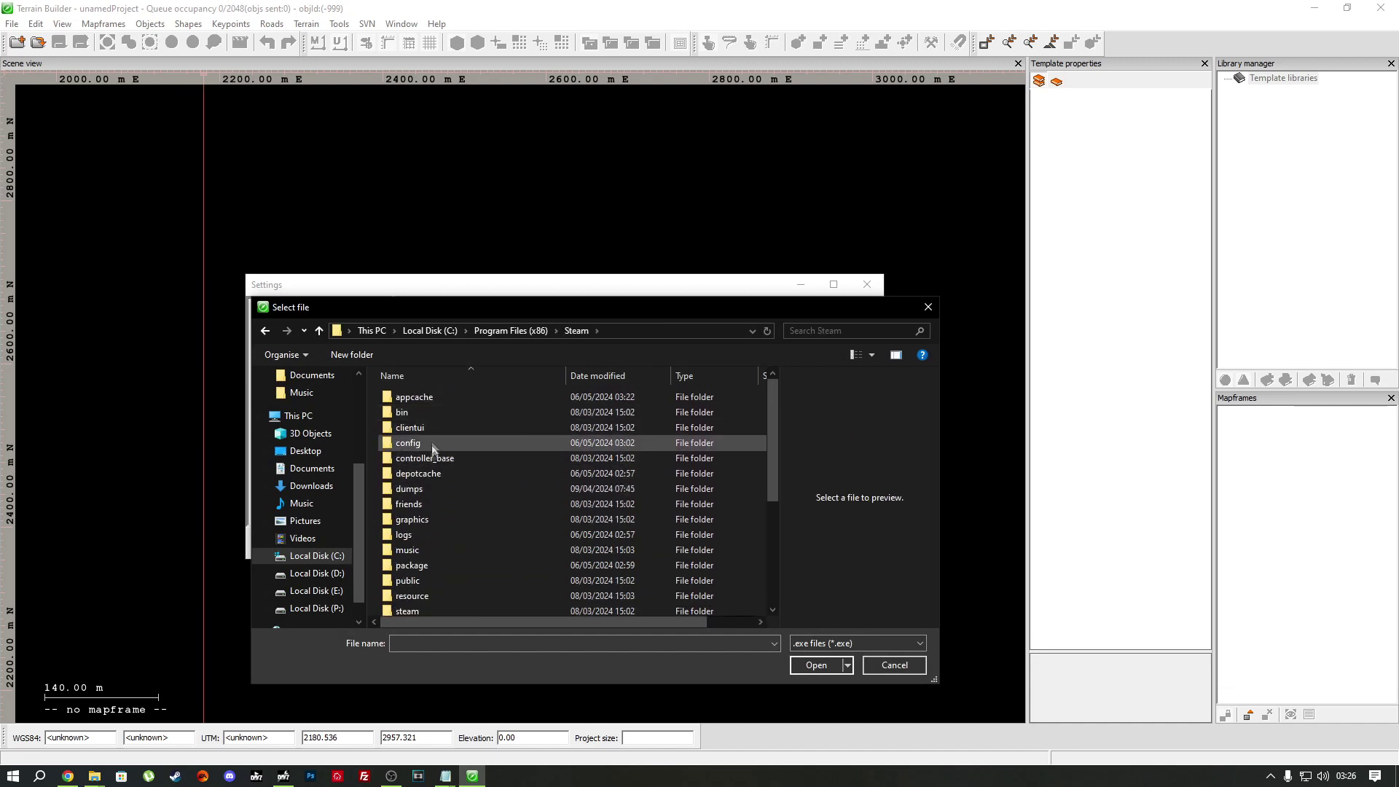
pyautogui.scroll(-3, 429, 467)
pyautogui.doubleClick(428, 490)
pyautogui.doubleClick(428, 396)
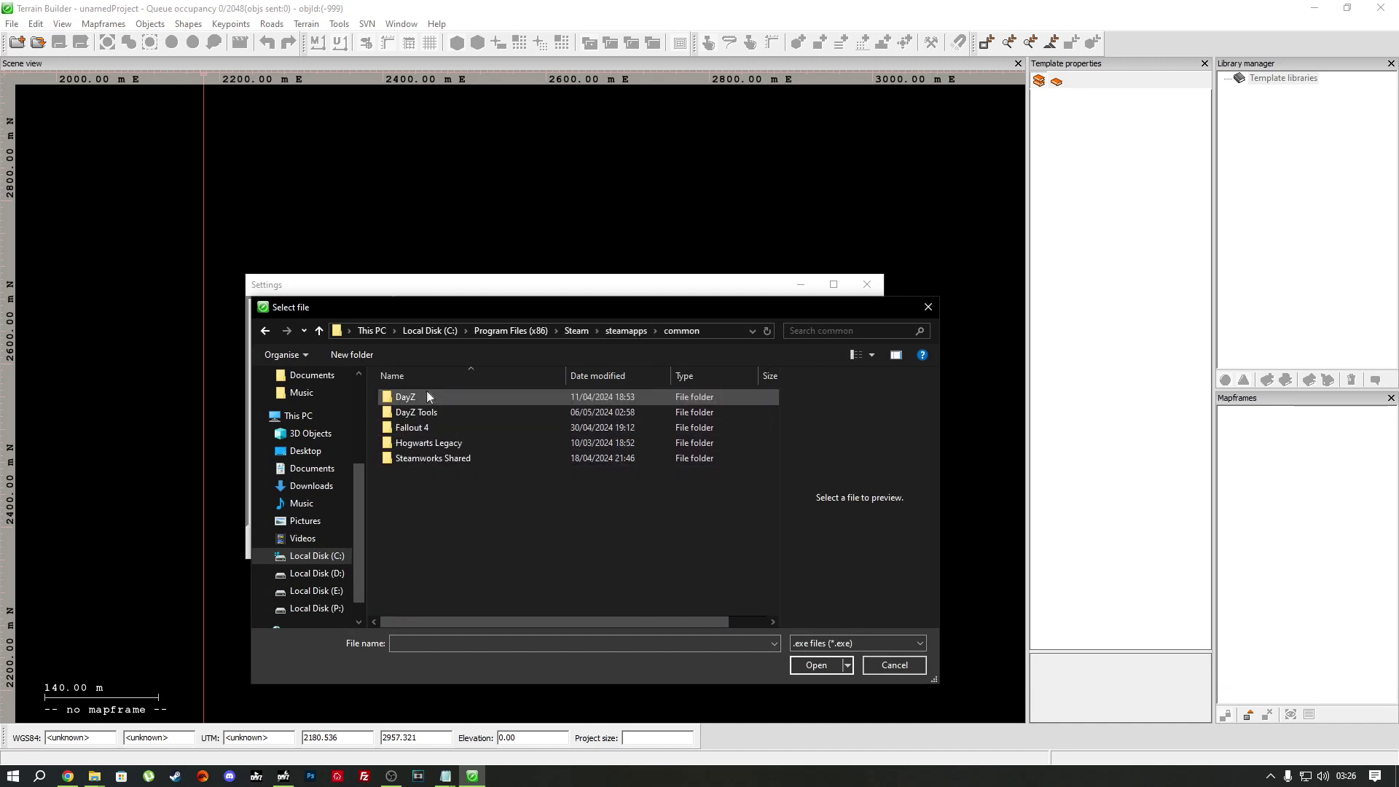
pyautogui.doubleClick(437, 397)
pyautogui.click(426, 565)
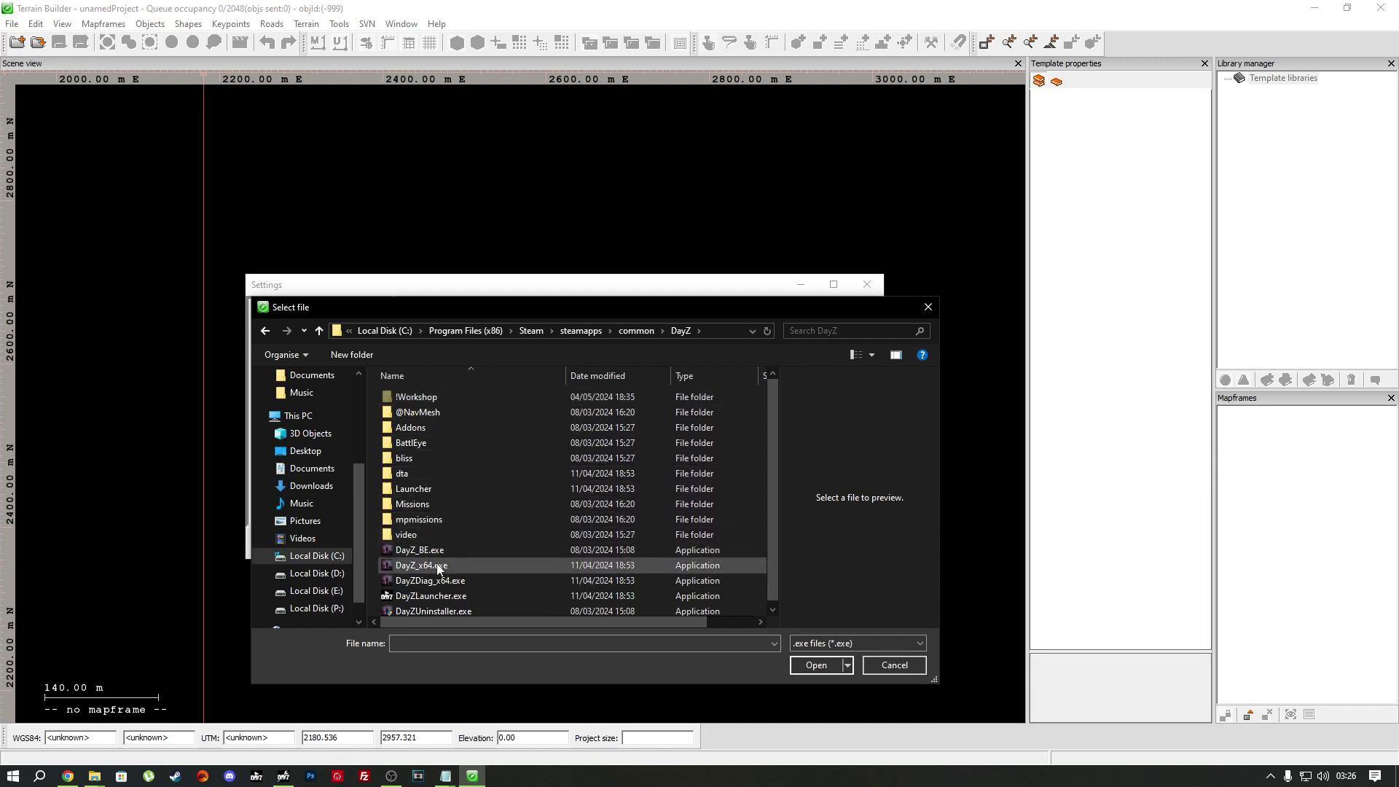
pyautogui.click(815, 664)
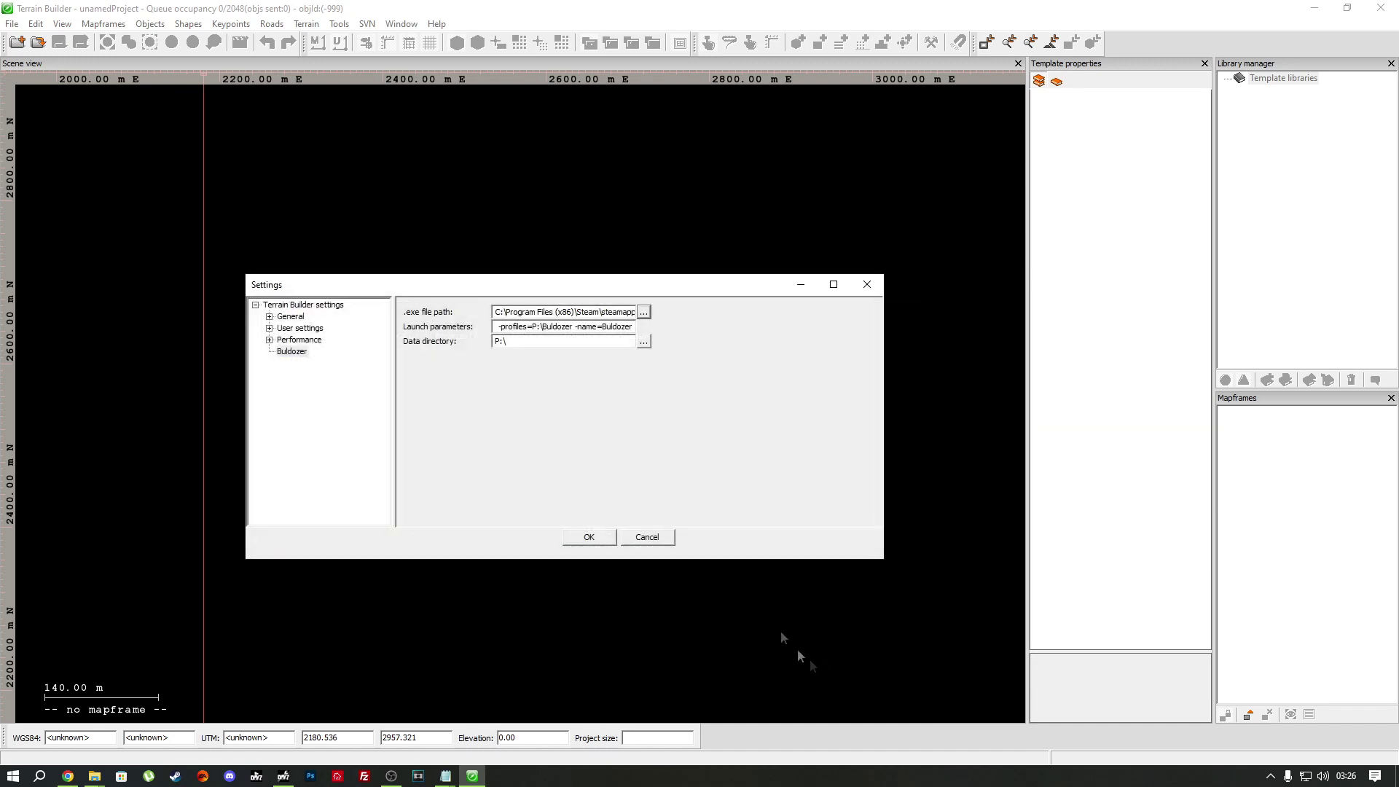
pyautogui.click(589, 537)
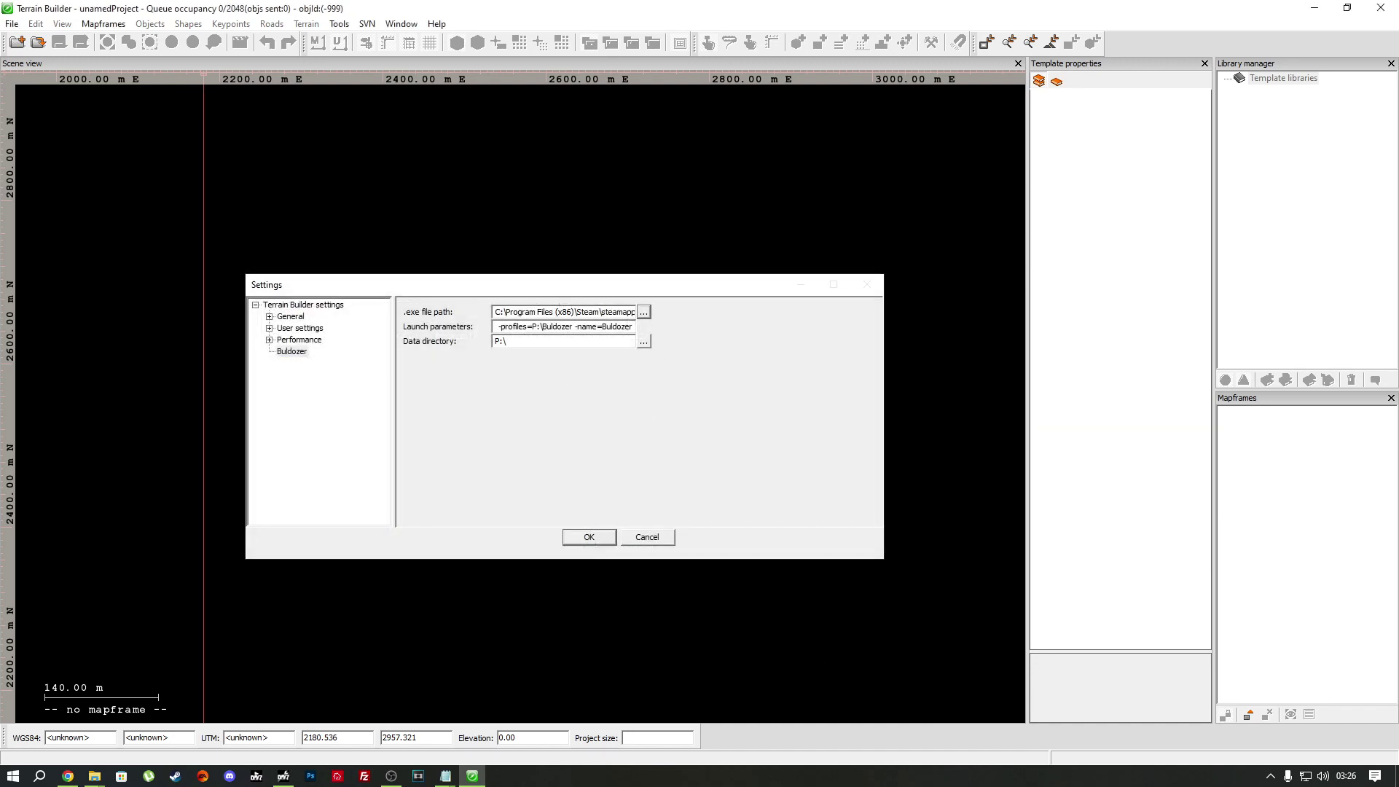
# Step: Exit Terrain Builder and close both Buldozer wiki tabs in Chrome
pyautogui.click(12, 24)
pyautogui.click(70, 193)
pyautogui.moveTo(1166, 204); pyautogui.dragTo(970, 242)
pyautogui.click(692, 236)
pyautogui.click(702, 238)
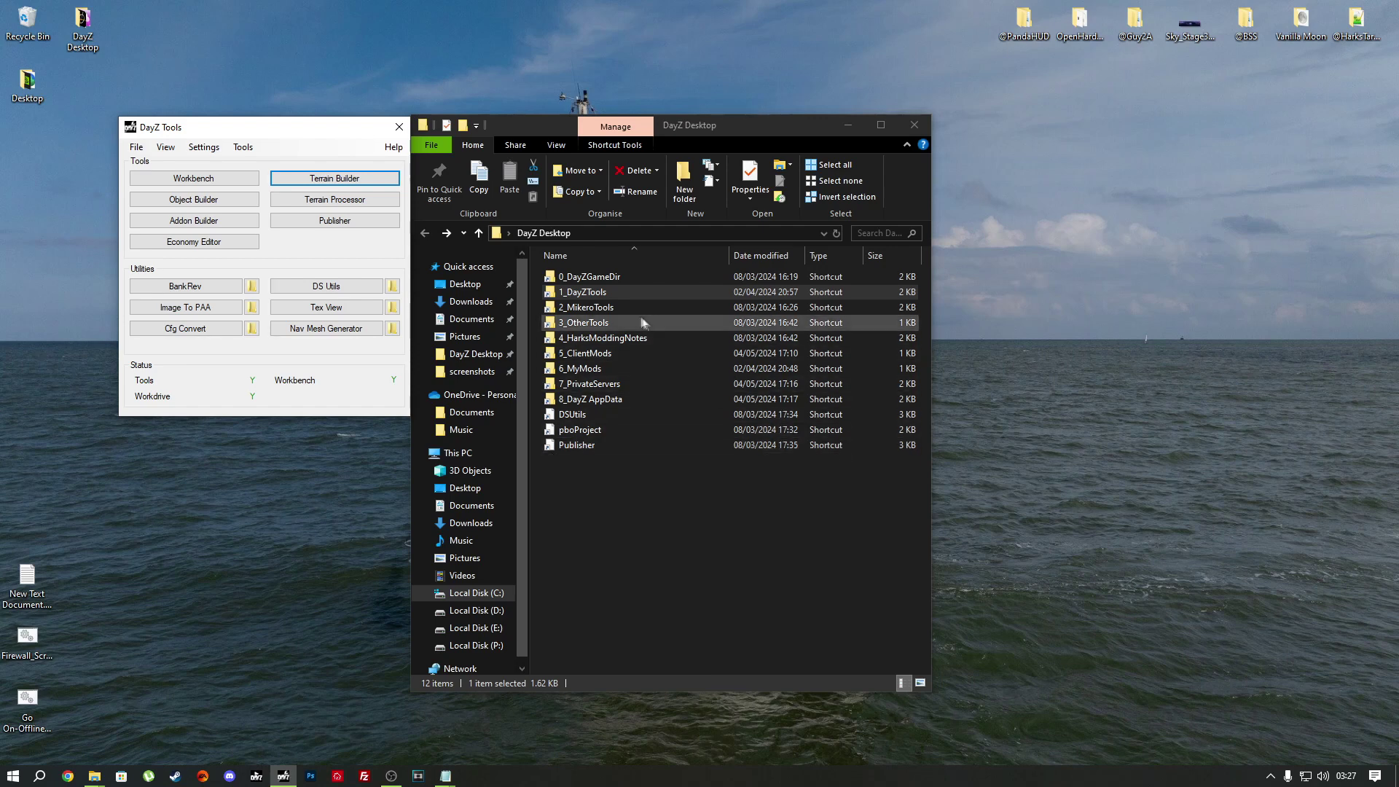
# Step: Try to open the 2_MikeroTools shortcut, keeping it in the folder, and search Google in Chrome for "mikero tools"
pyautogui.doubleClick(564, 307)
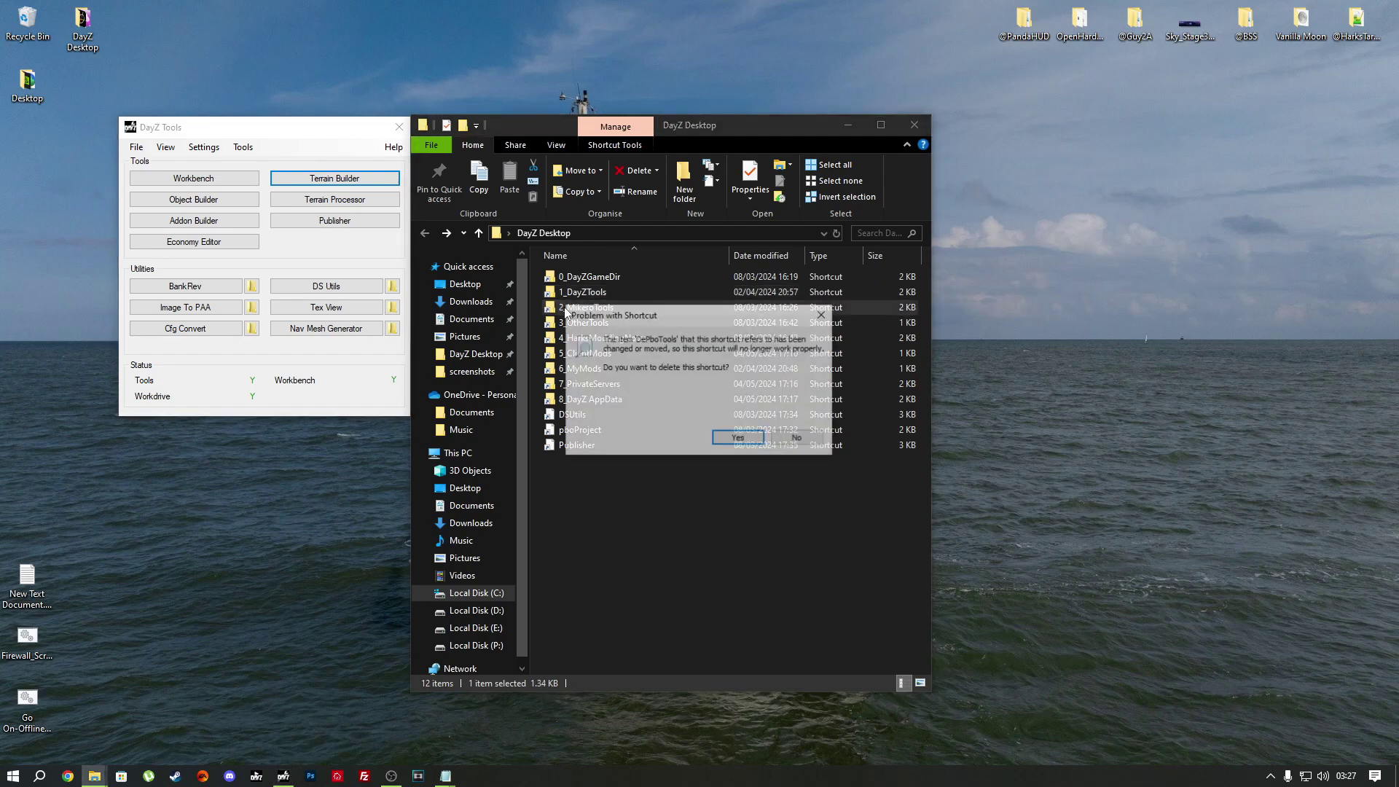
pyautogui.click(817, 316)
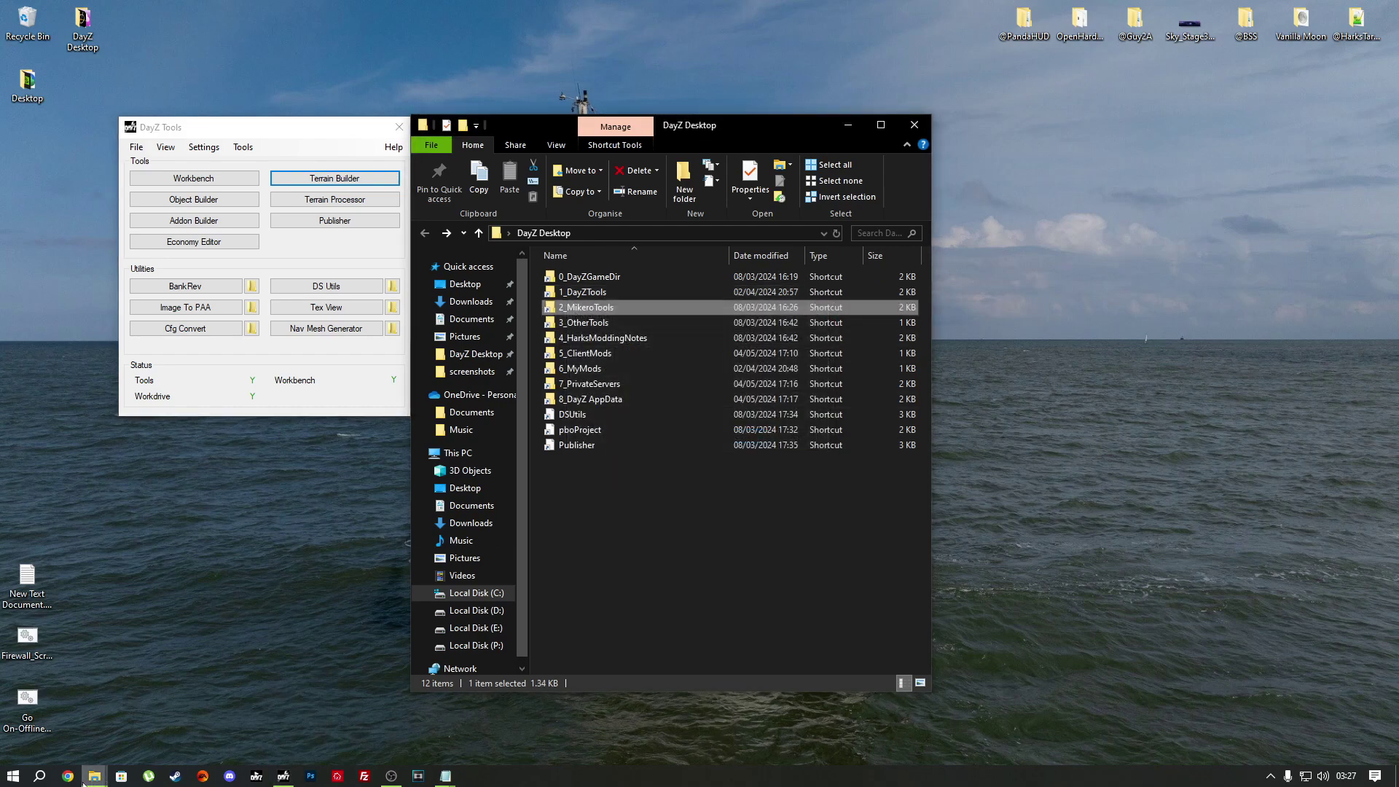
pyautogui.click(68, 776)
pyautogui.click(739, 269)
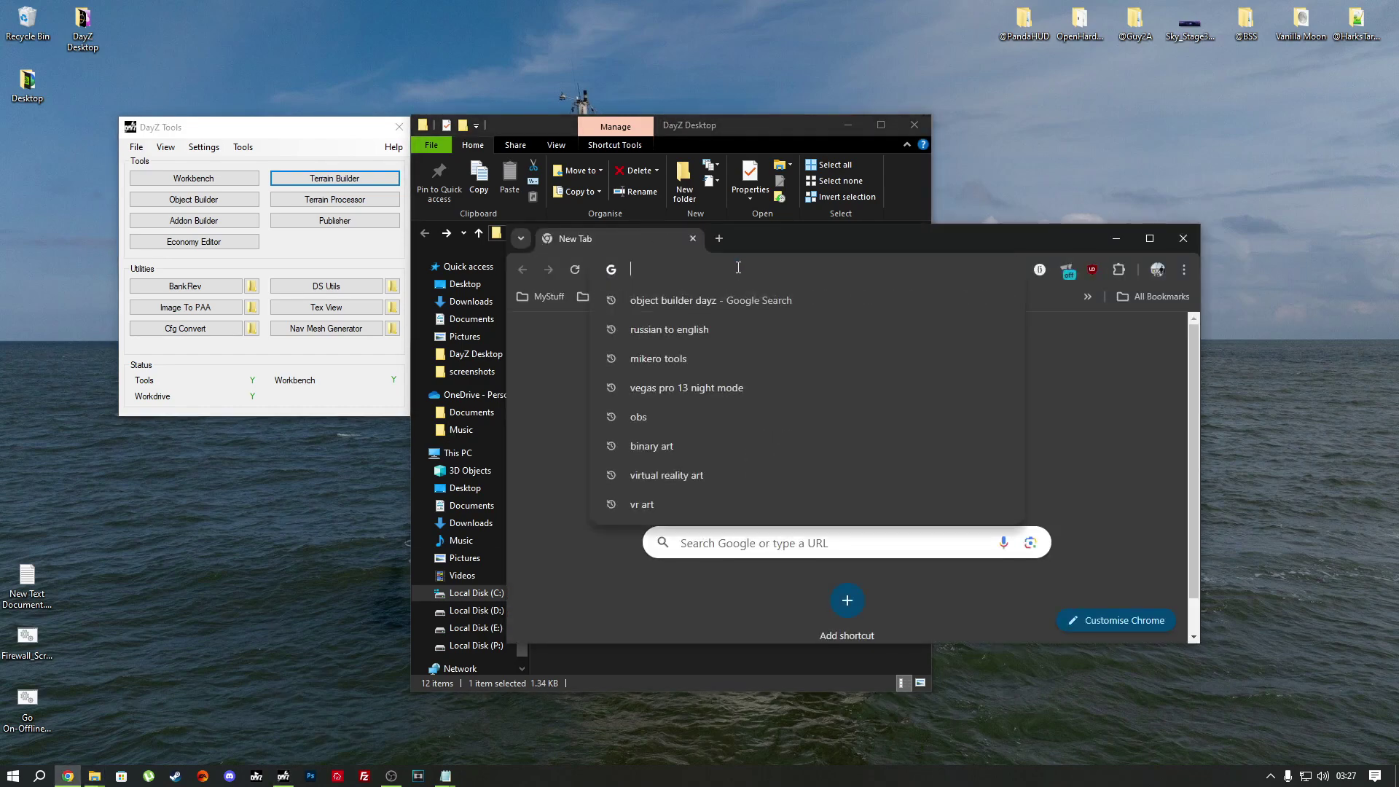
pyautogui.write('mikero tools')
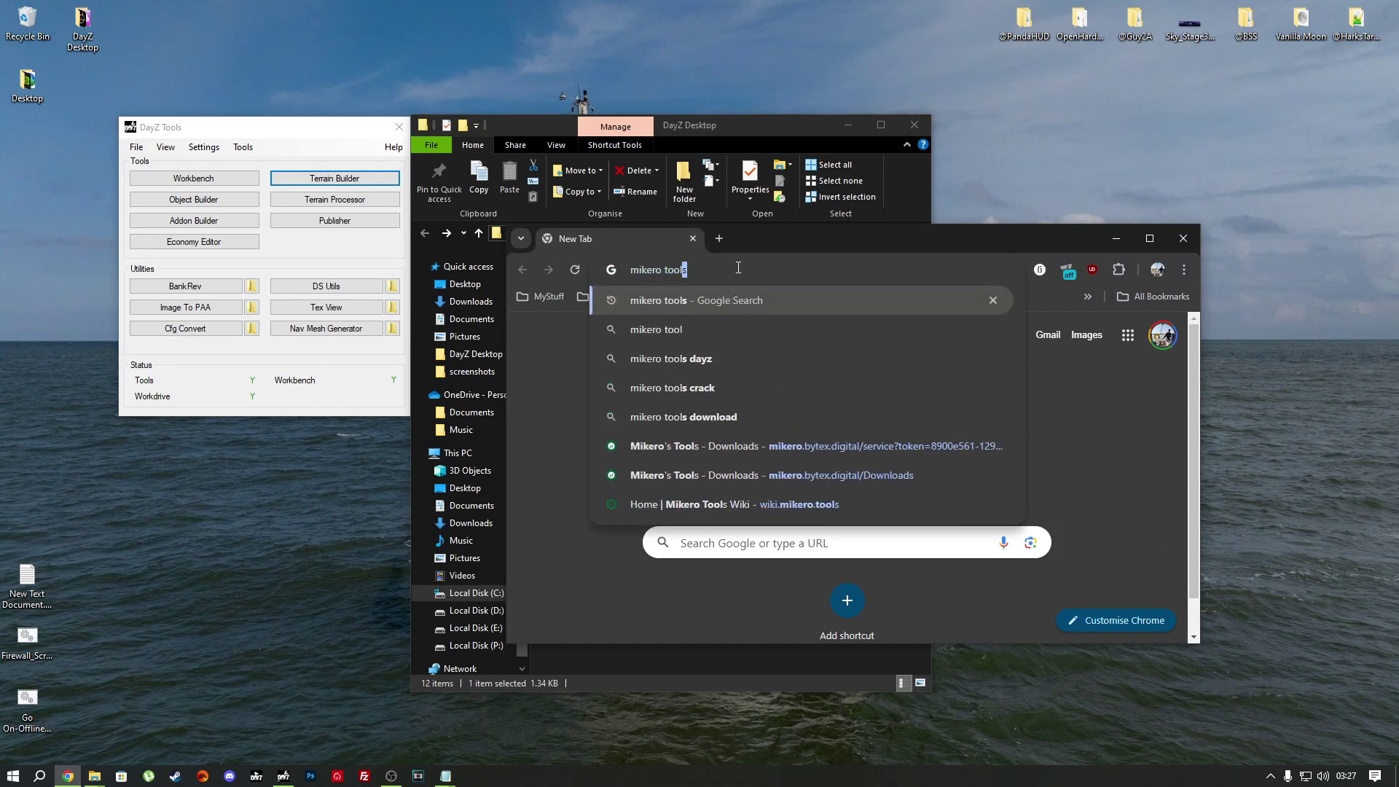
pyautogui.press('Return')
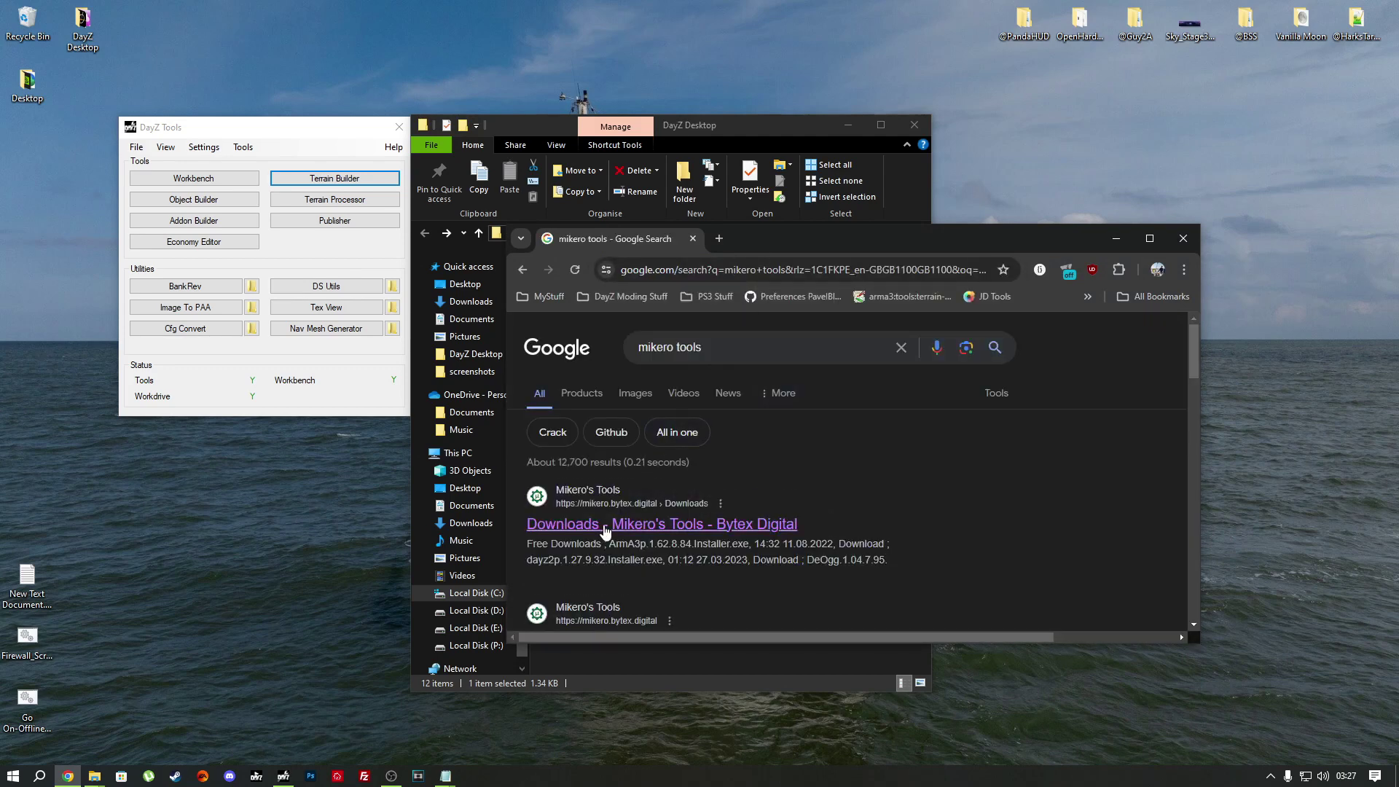
# Step: Open the Mikero's Tools Downloads page from the search results, enlarge the window and locate Mikero_AiO_Installer_Beta_v1.2.1.35.exe under Free Downloads
pyautogui.click(551, 532)
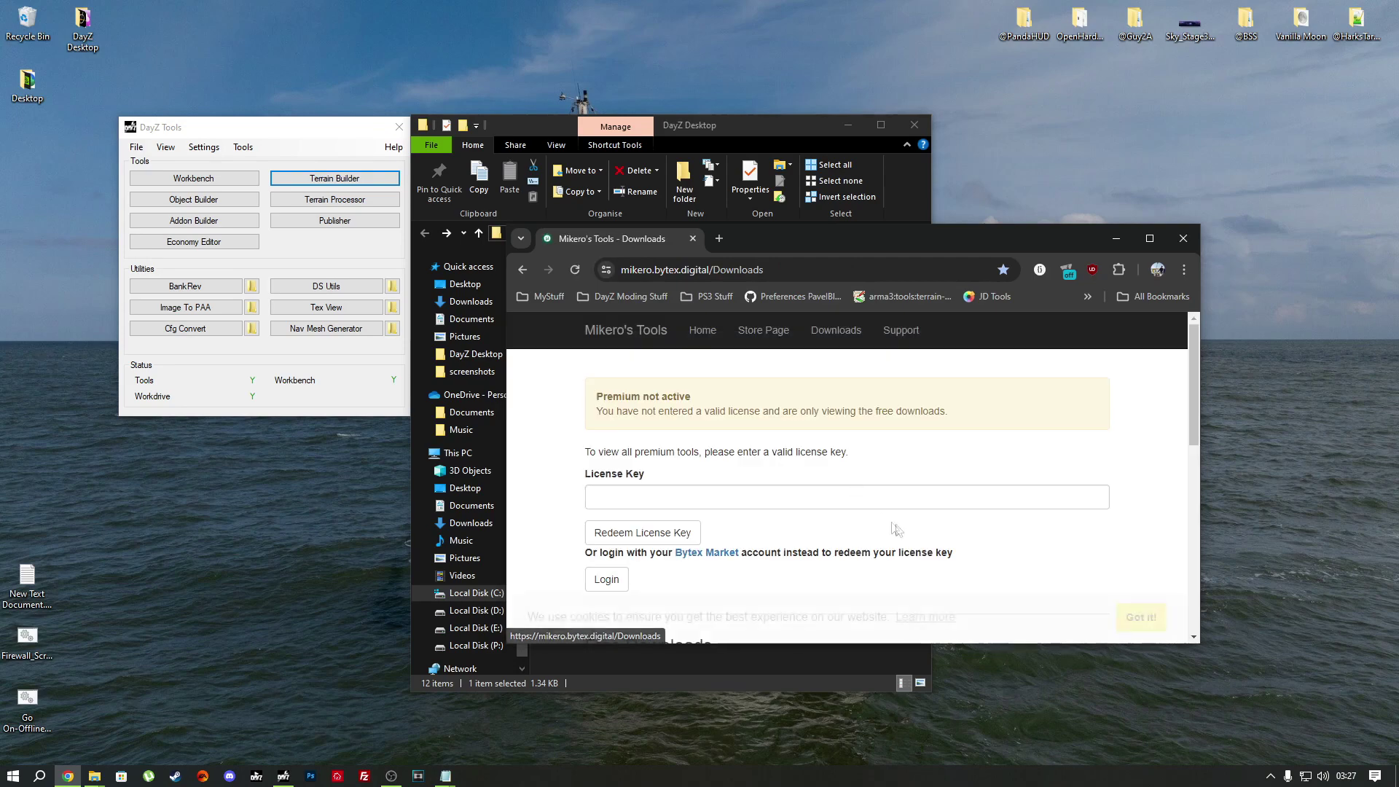
pyautogui.click(1150, 238)
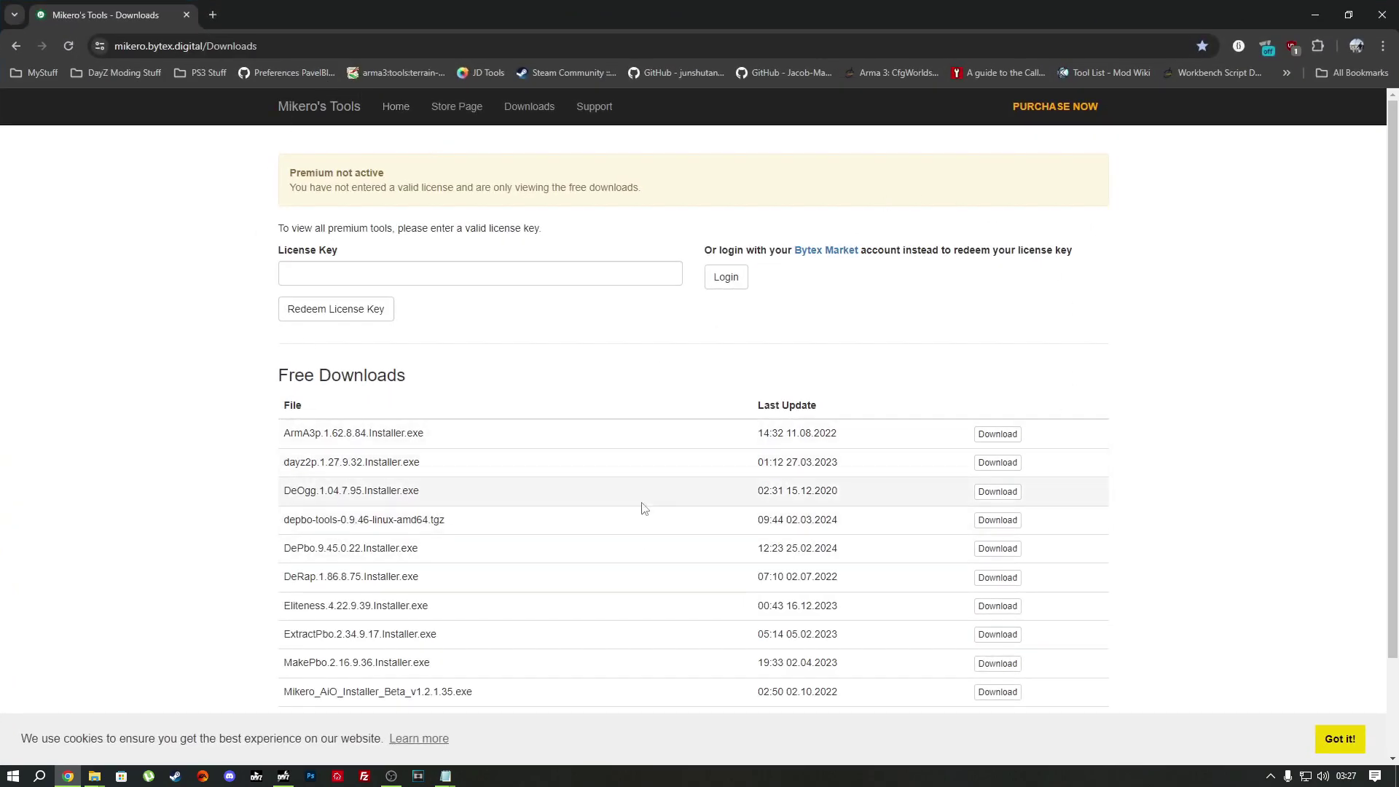
pyautogui.scroll(-2, 644, 521)
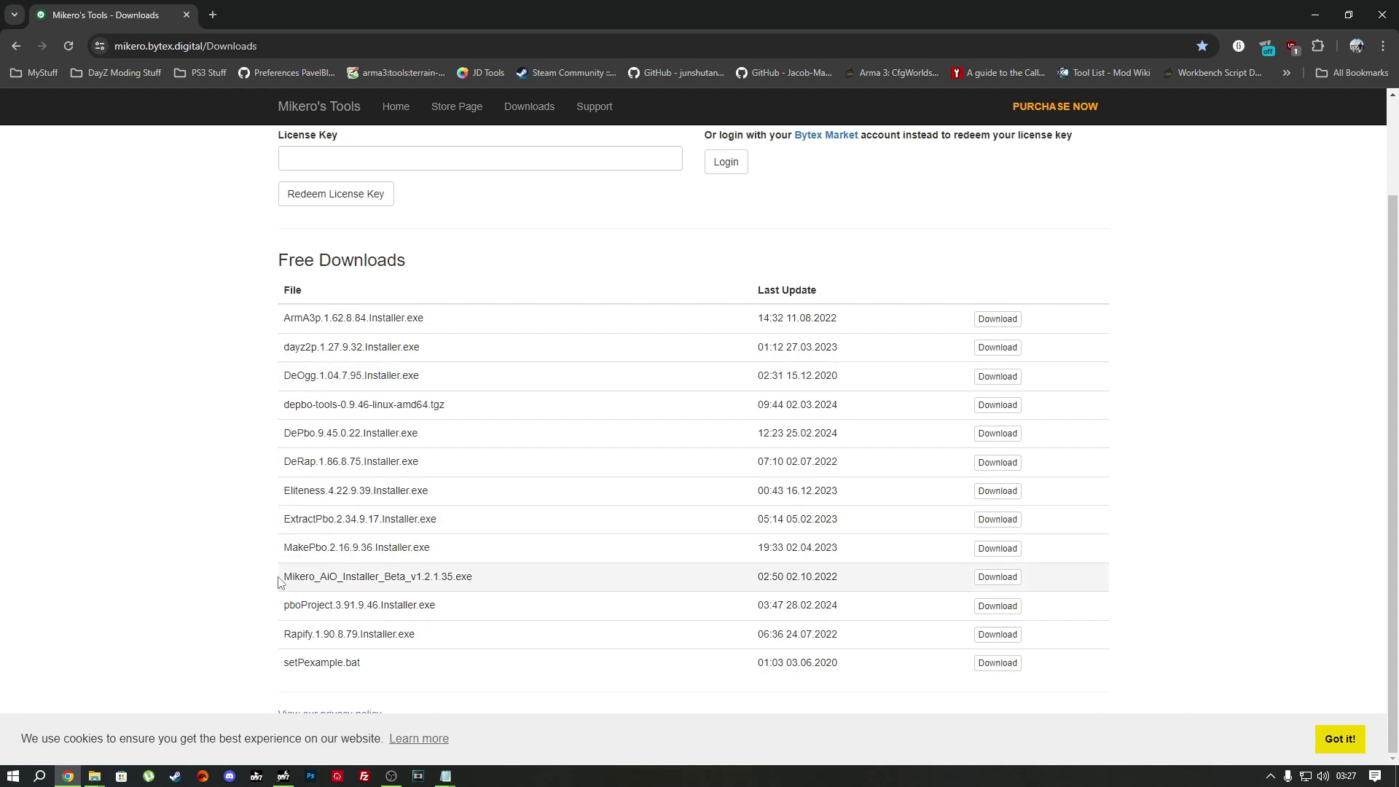
pyautogui.moveTo(287, 577); pyautogui.dragTo(488, 582)
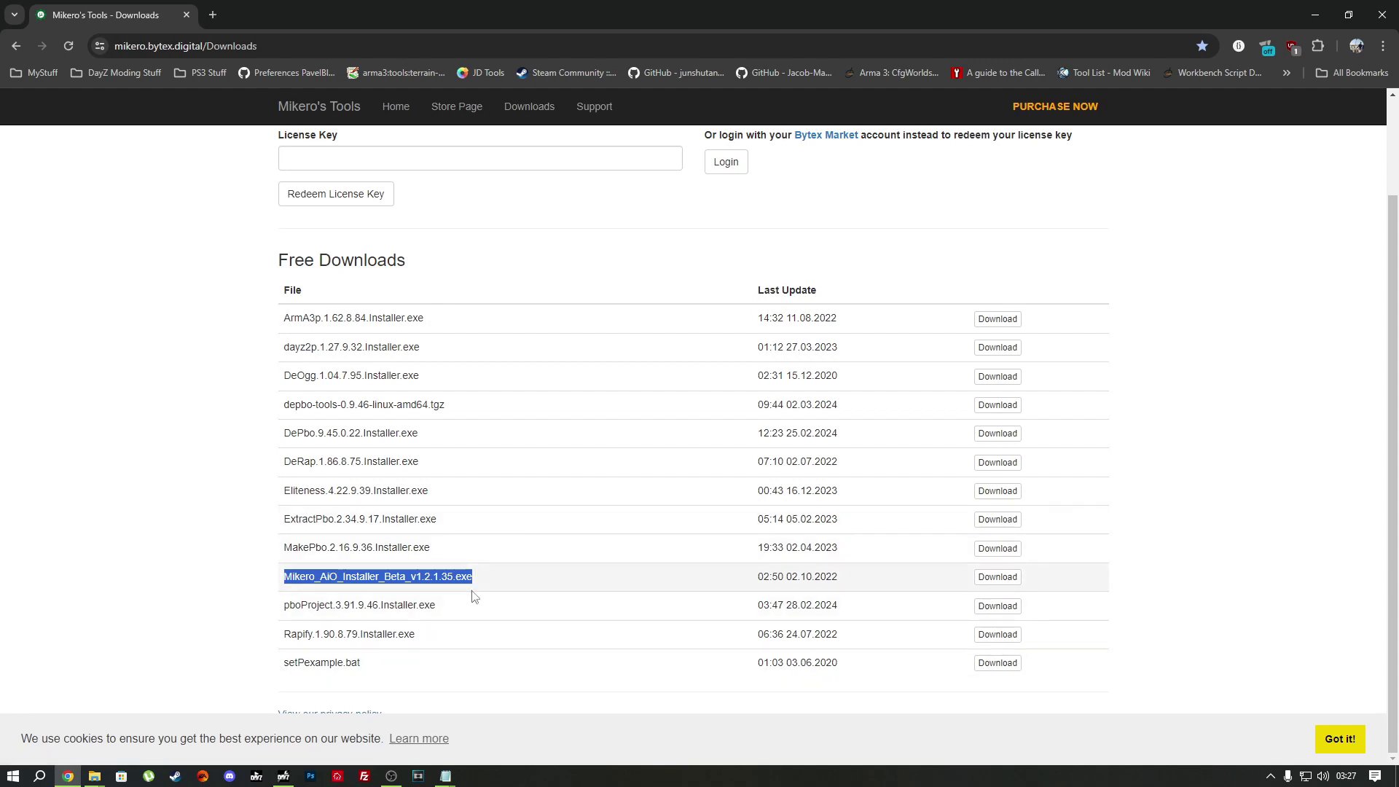
# Step: Sign in to Bytex Market with the saved credentials and download Mikero_AiO_Installer_Beta_v1.2.1.35.exe from Premium Downloads
pyautogui.scroll(2, 477, 591)
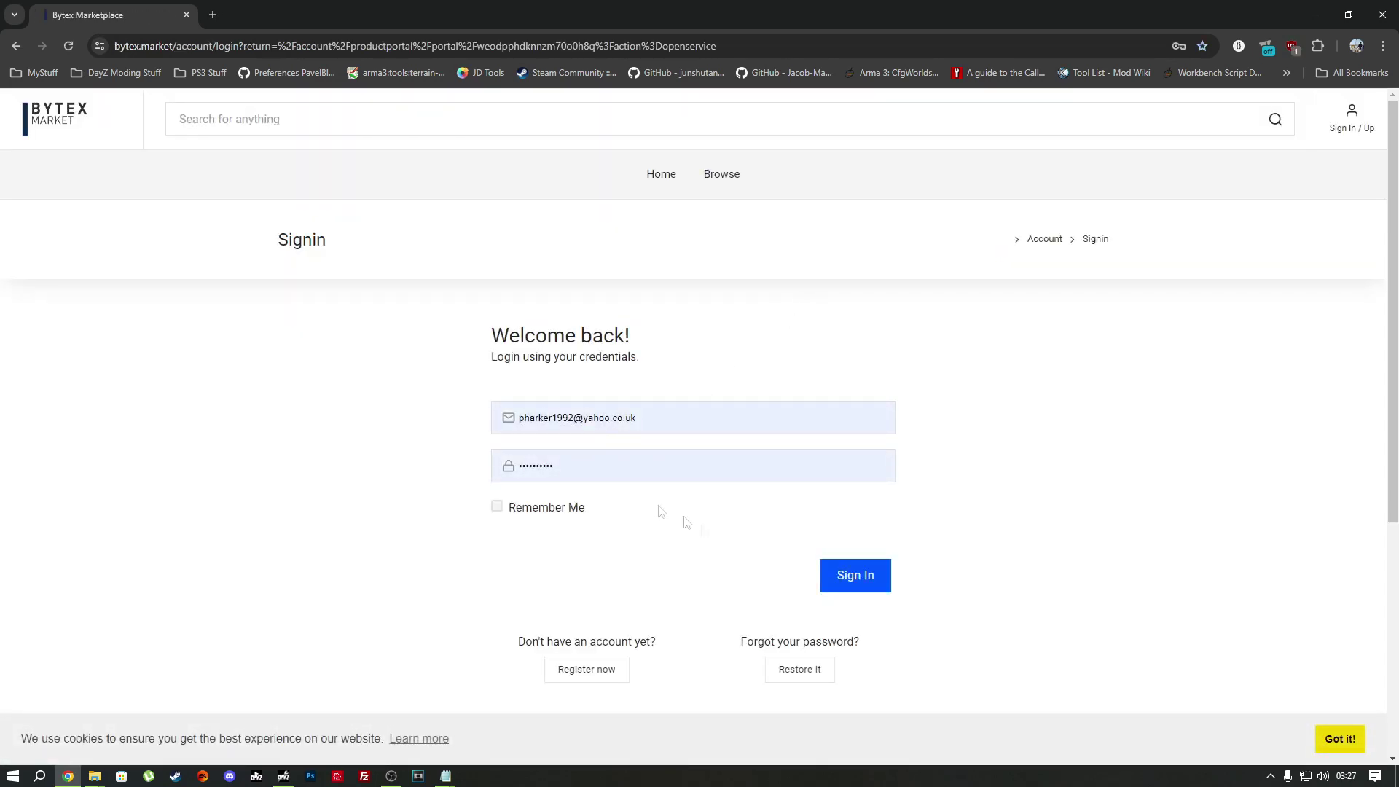
pyautogui.click(863, 580)
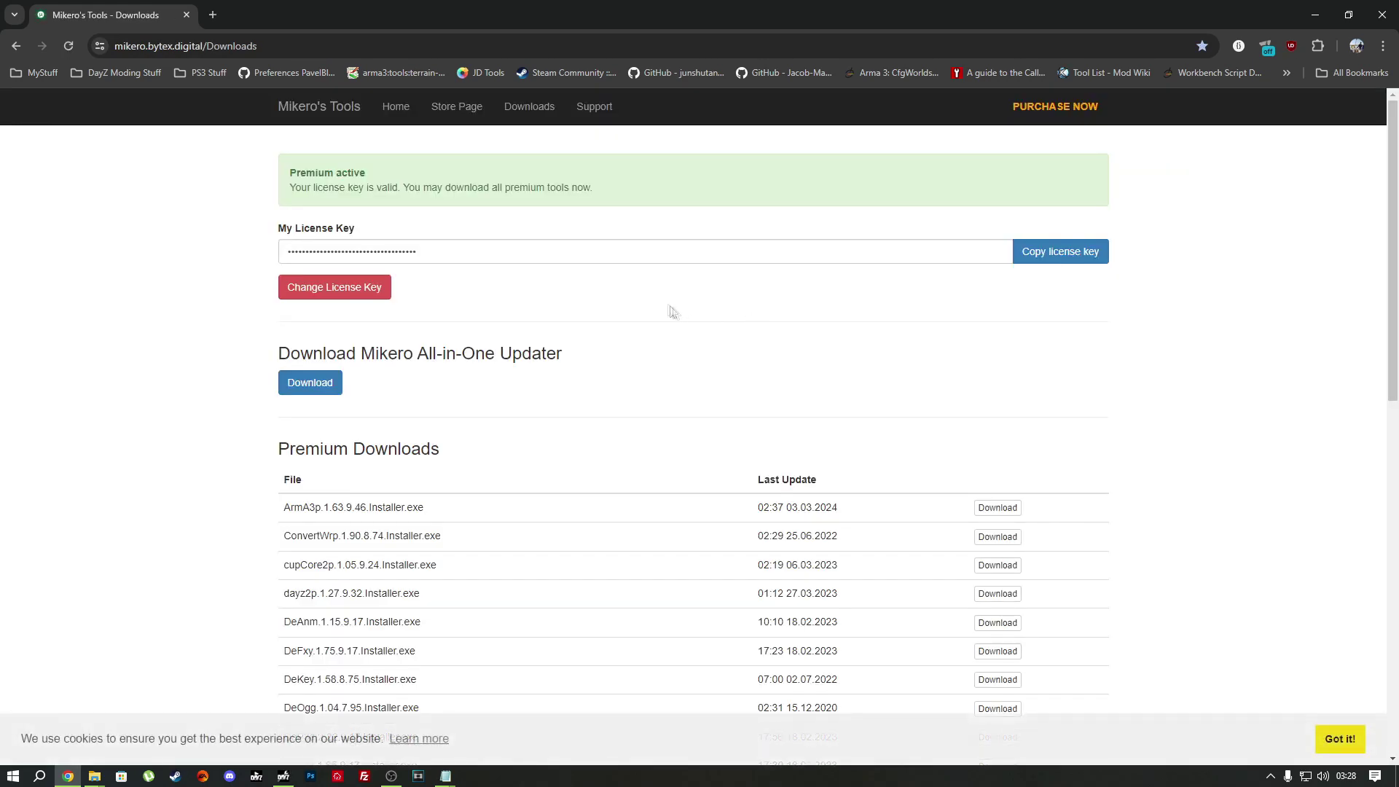
pyautogui.scroll(-8, 228, 394)
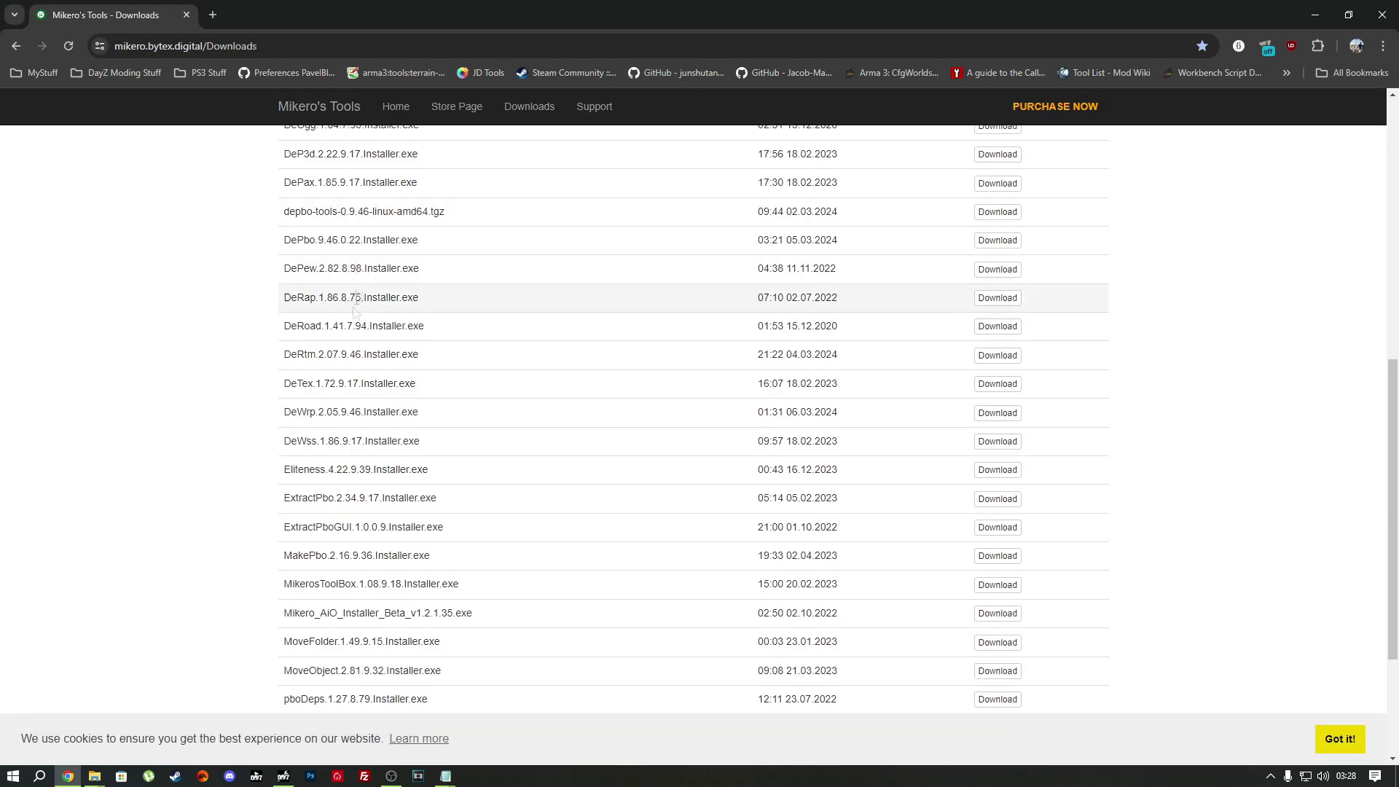
pyautogui.moveTo(311, 615); pyautogui.dragTo(459, 614)
pyautogui.click(984, 615)
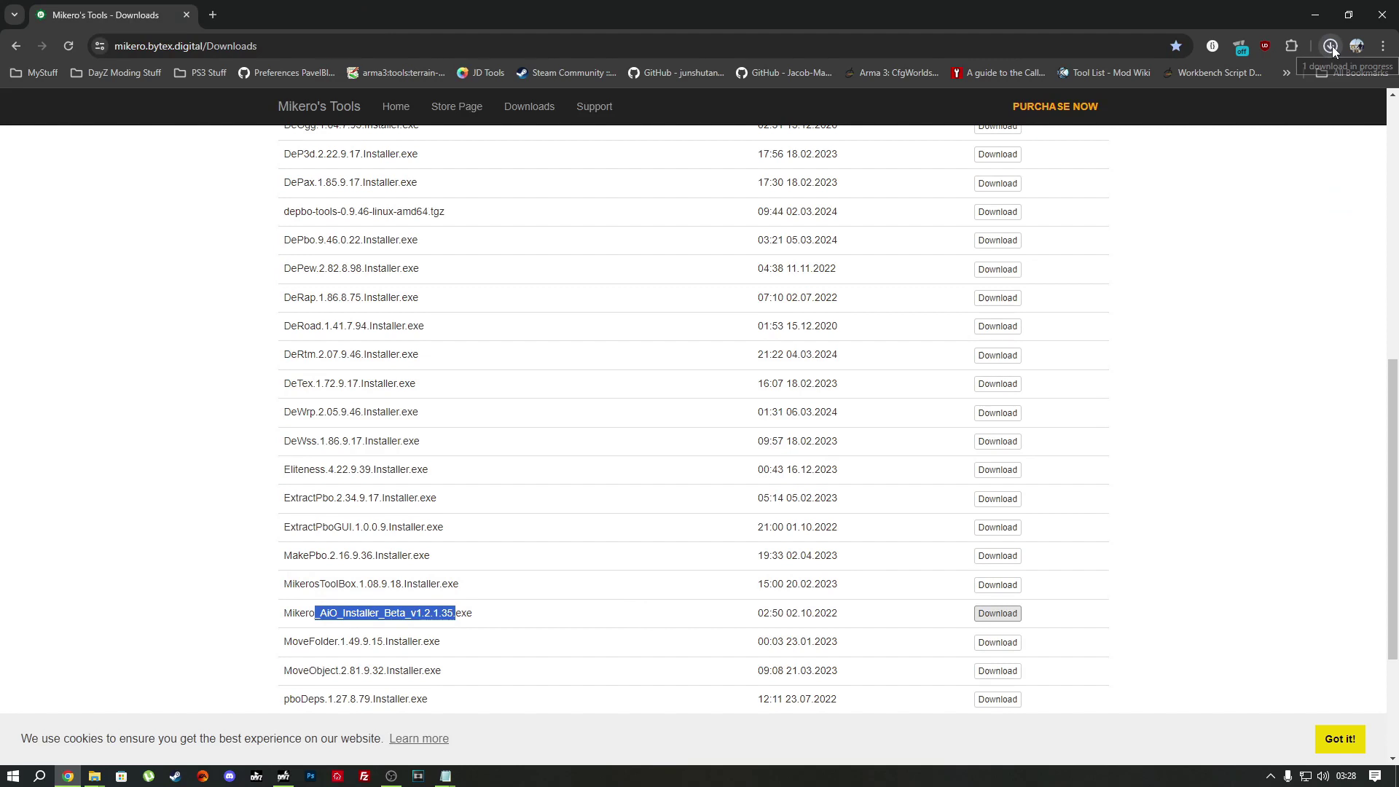
# Step: Launch the downloaded Mikero installer, minimize Chrome and allow the app to run despite the SmartScreen warning
pyautogui.click(1204, 81)
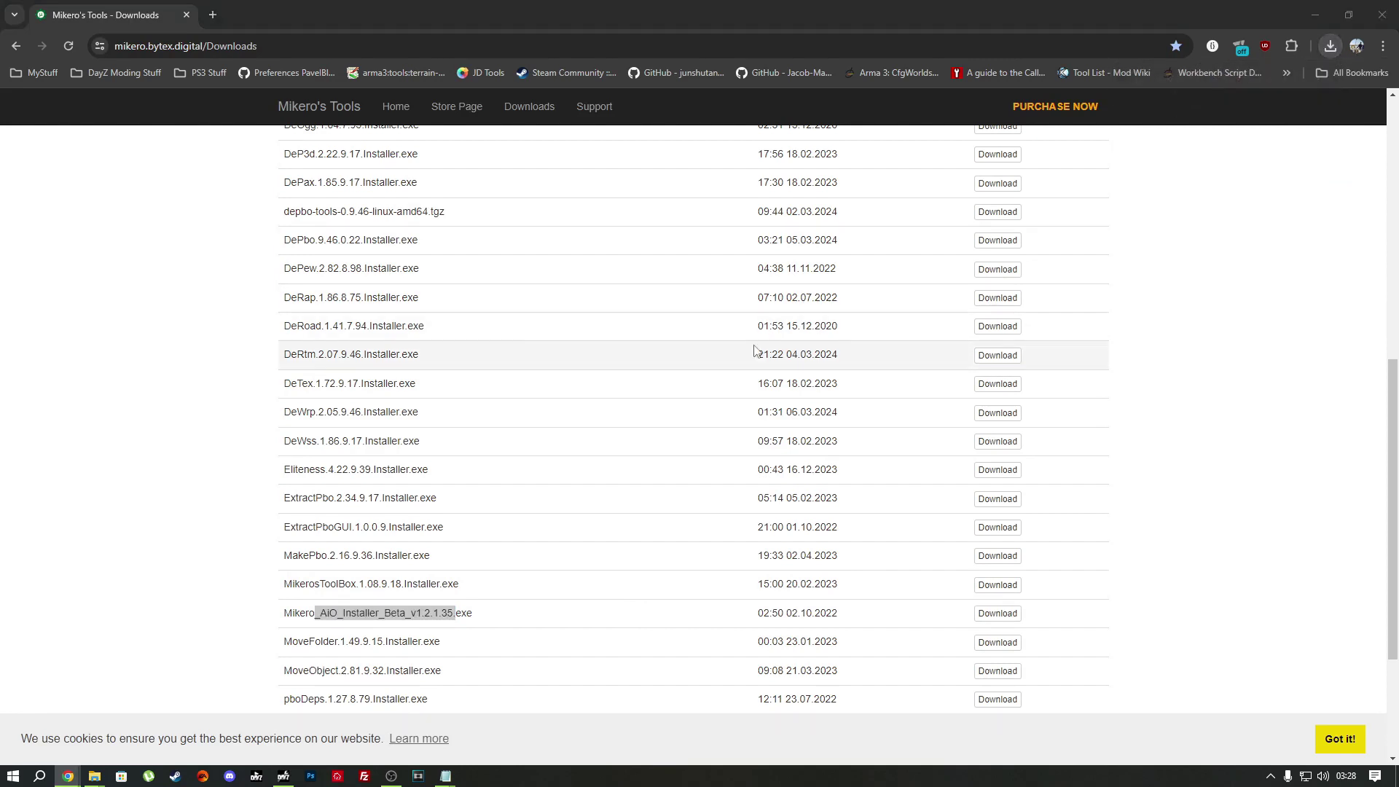
pyautogui.click(1316, 16)
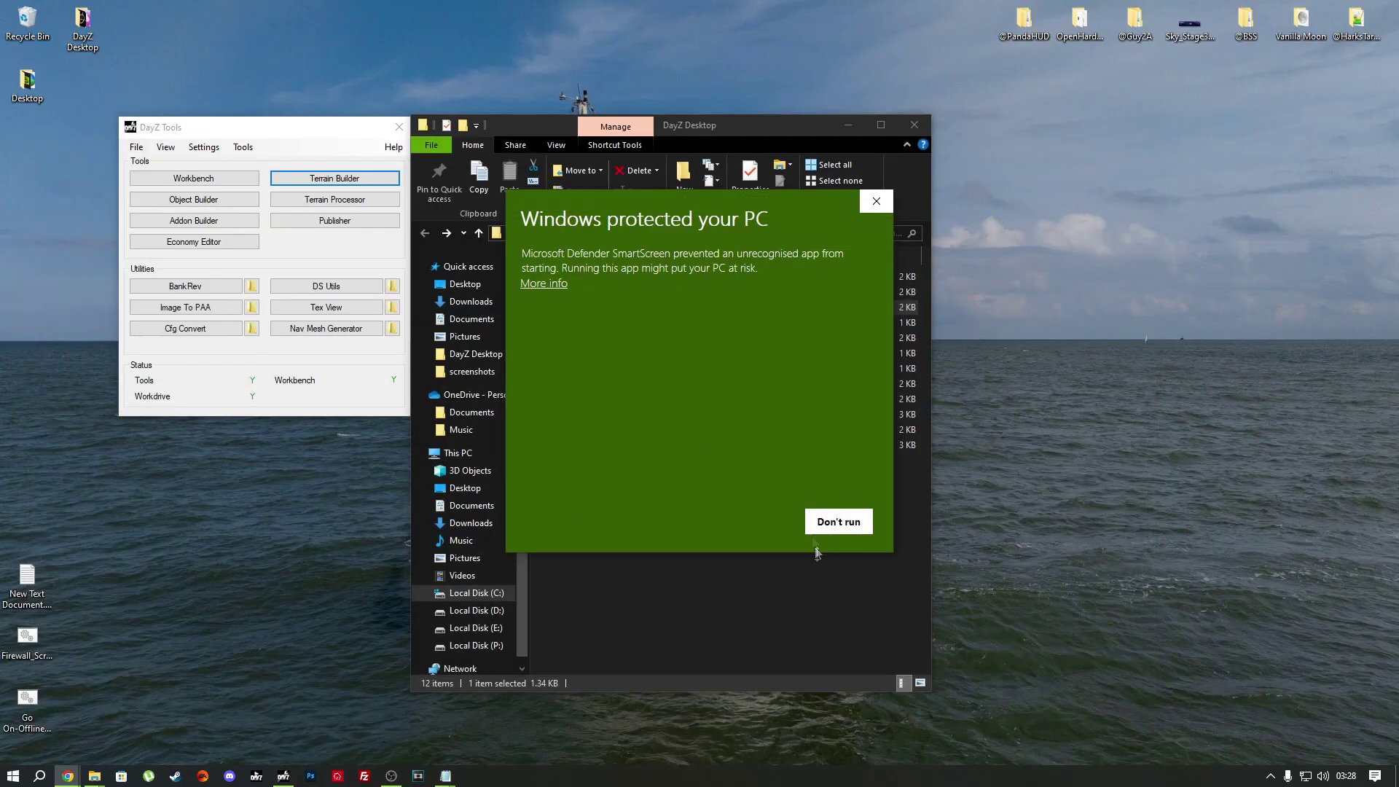
pyautogui.click(554, 284)
pyautogui.click(729, 522)
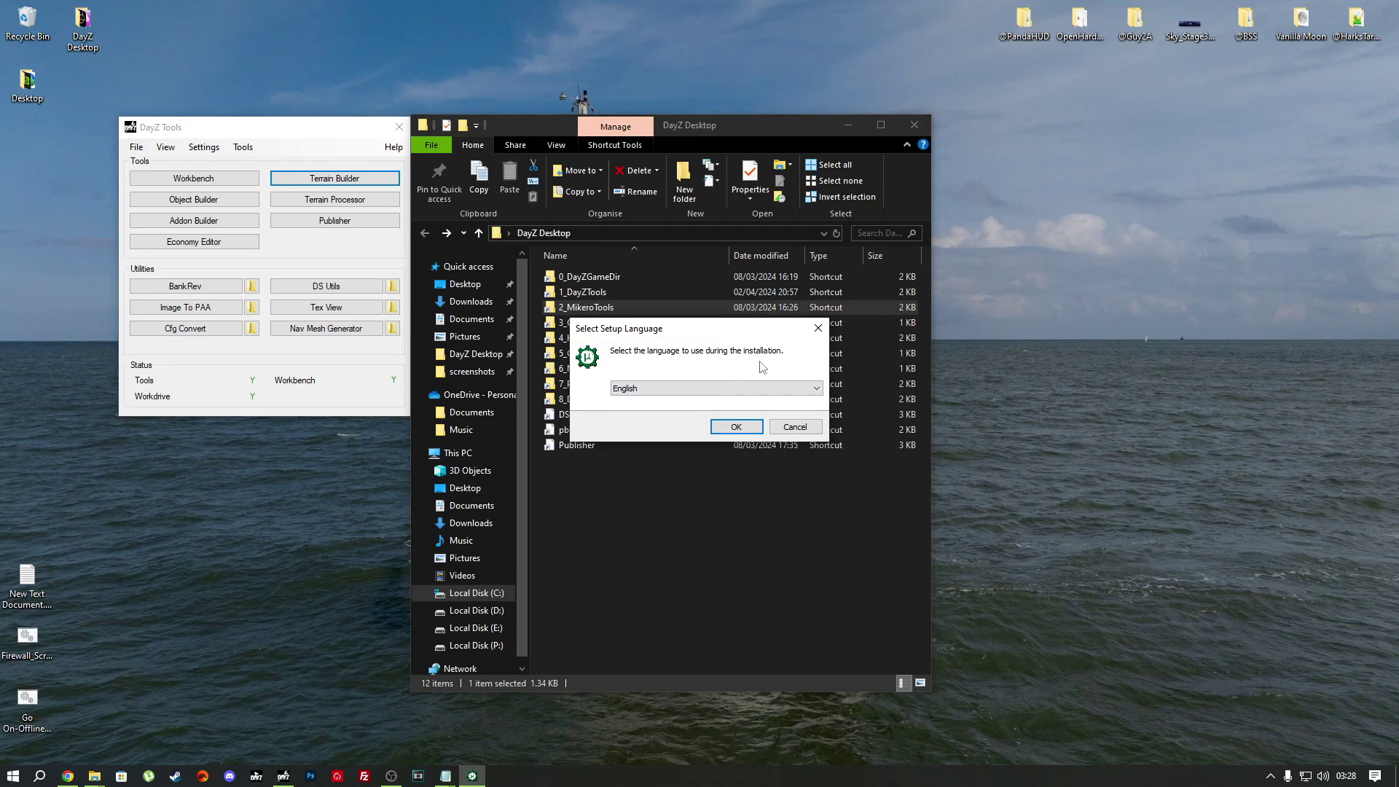
# Step: Look through the setup languages, keep English, and accept the installer's licence agreement
pyautogui.click(747, 390)
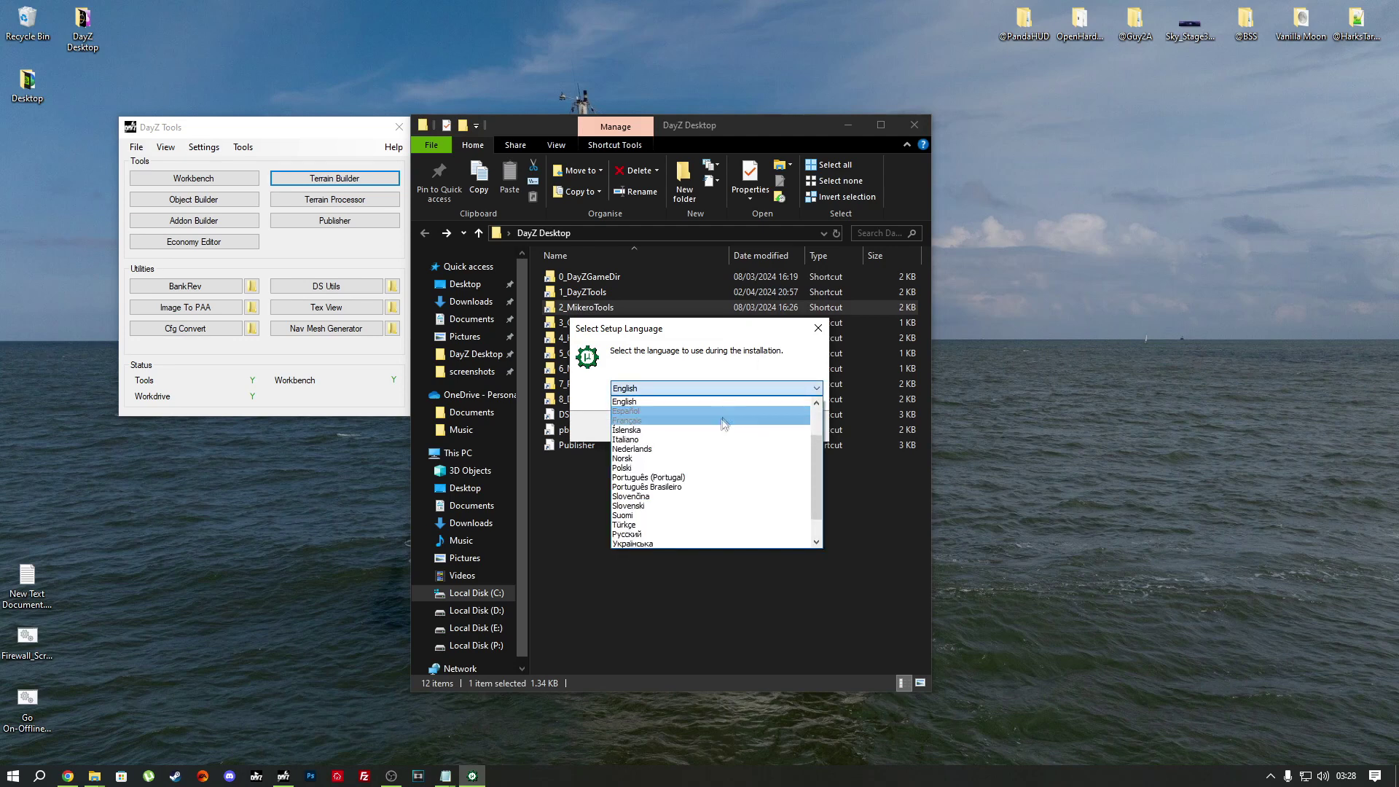
pyautogui.scroll(-3, 707, 459)
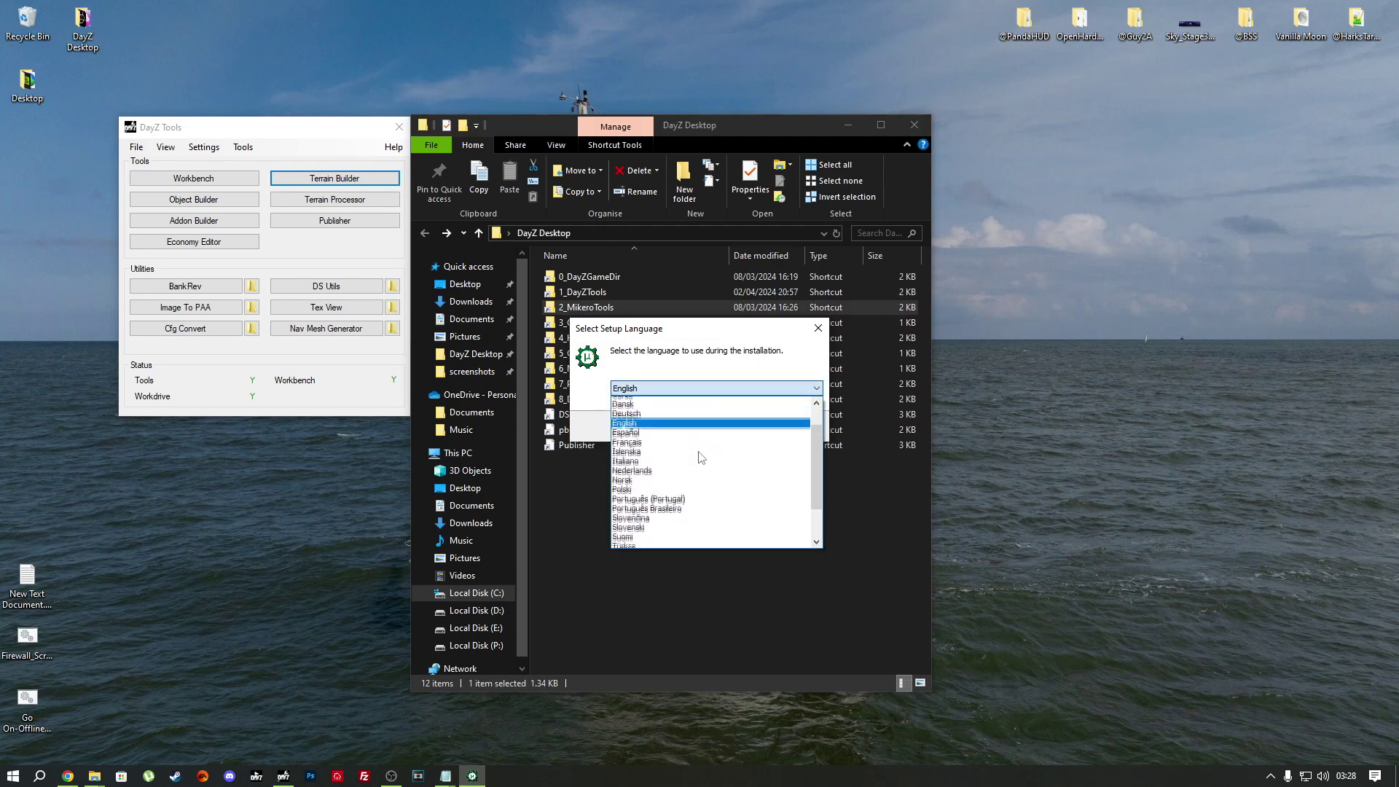
pyautogui.click(732, 388)
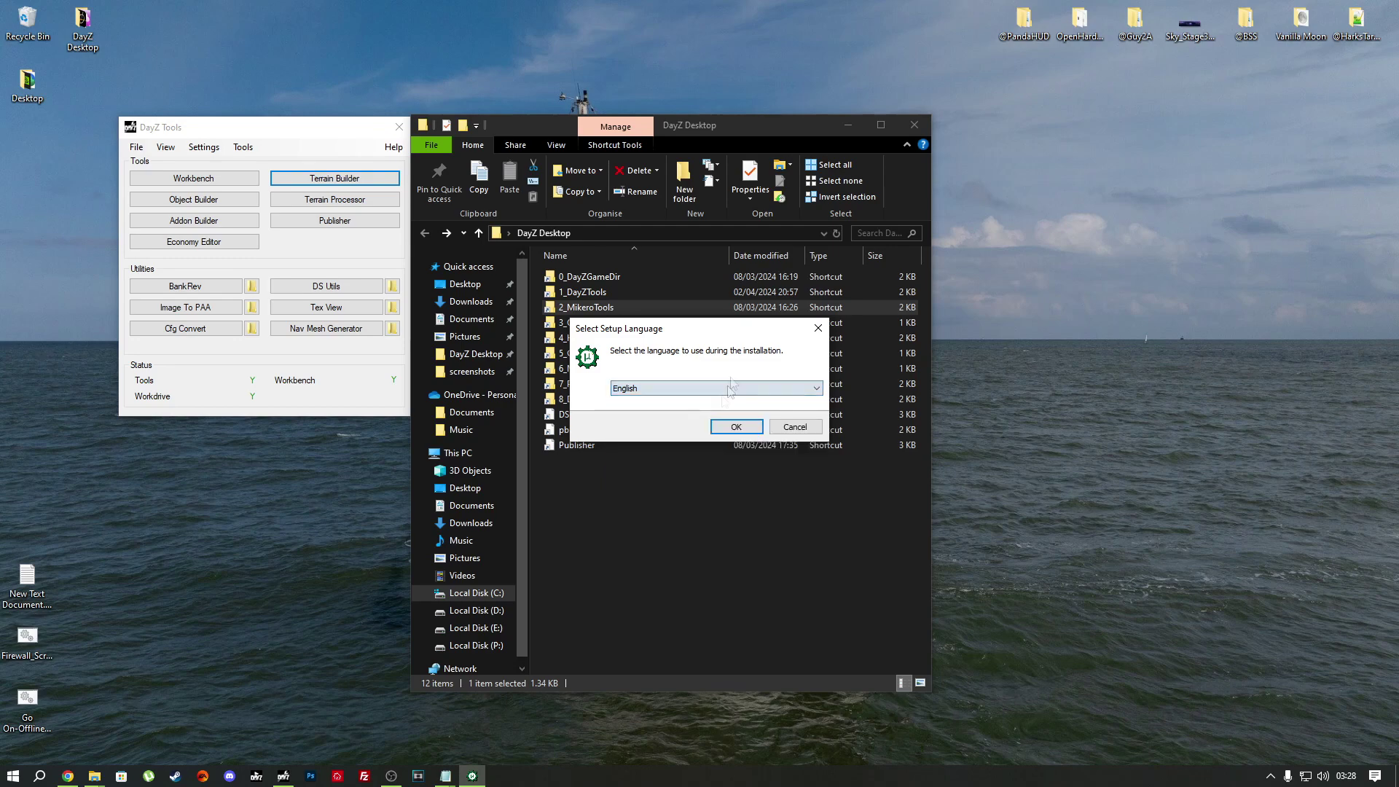
pyautogui.click(731, 427)
pyautogui.click(563, 489)
pyautogui.click(819, 532)
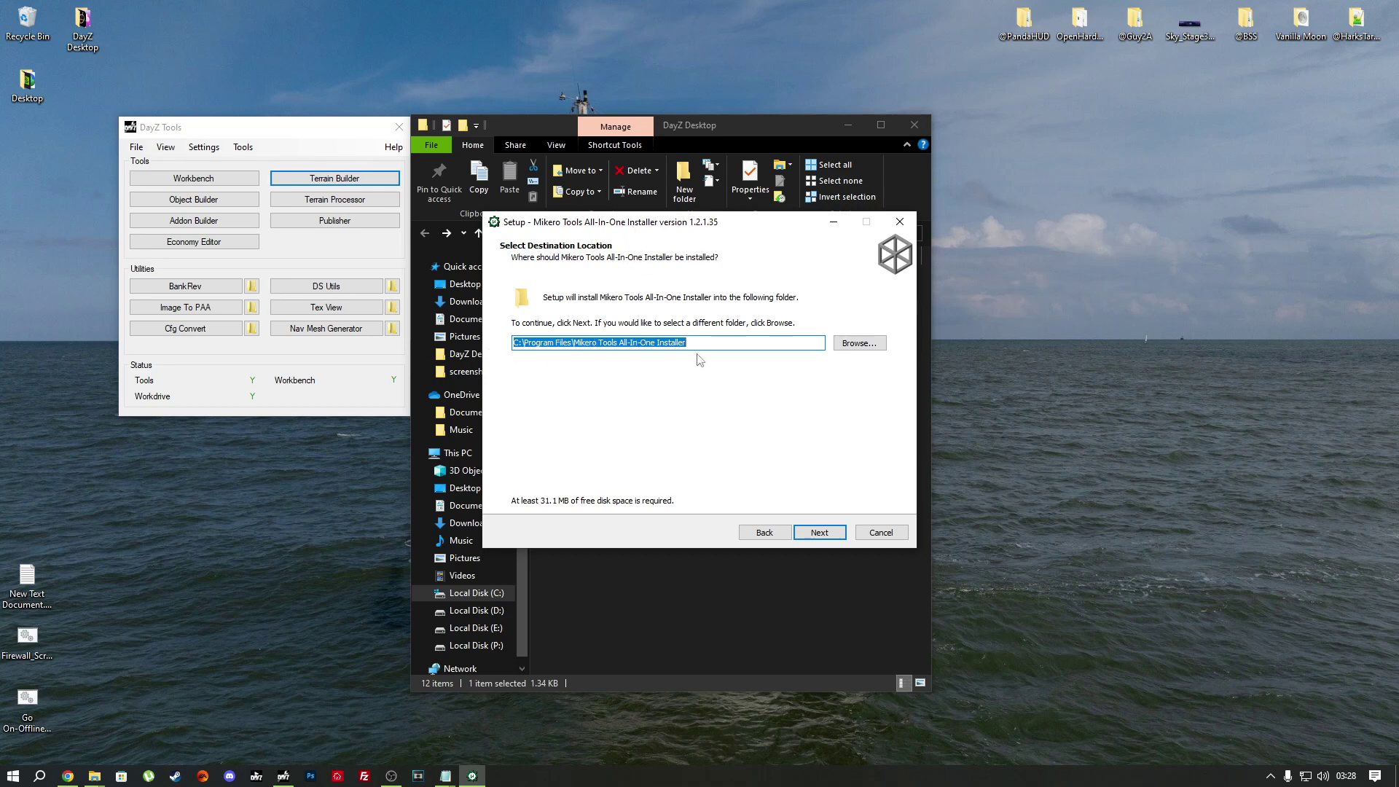
# Step: Install to C:\Program Files\Mikero Tools All-In-One Installer without a Start Menu folder or desktop shortcut, and finish setup with the launch option enabled
pyautogui.click(819, 532)
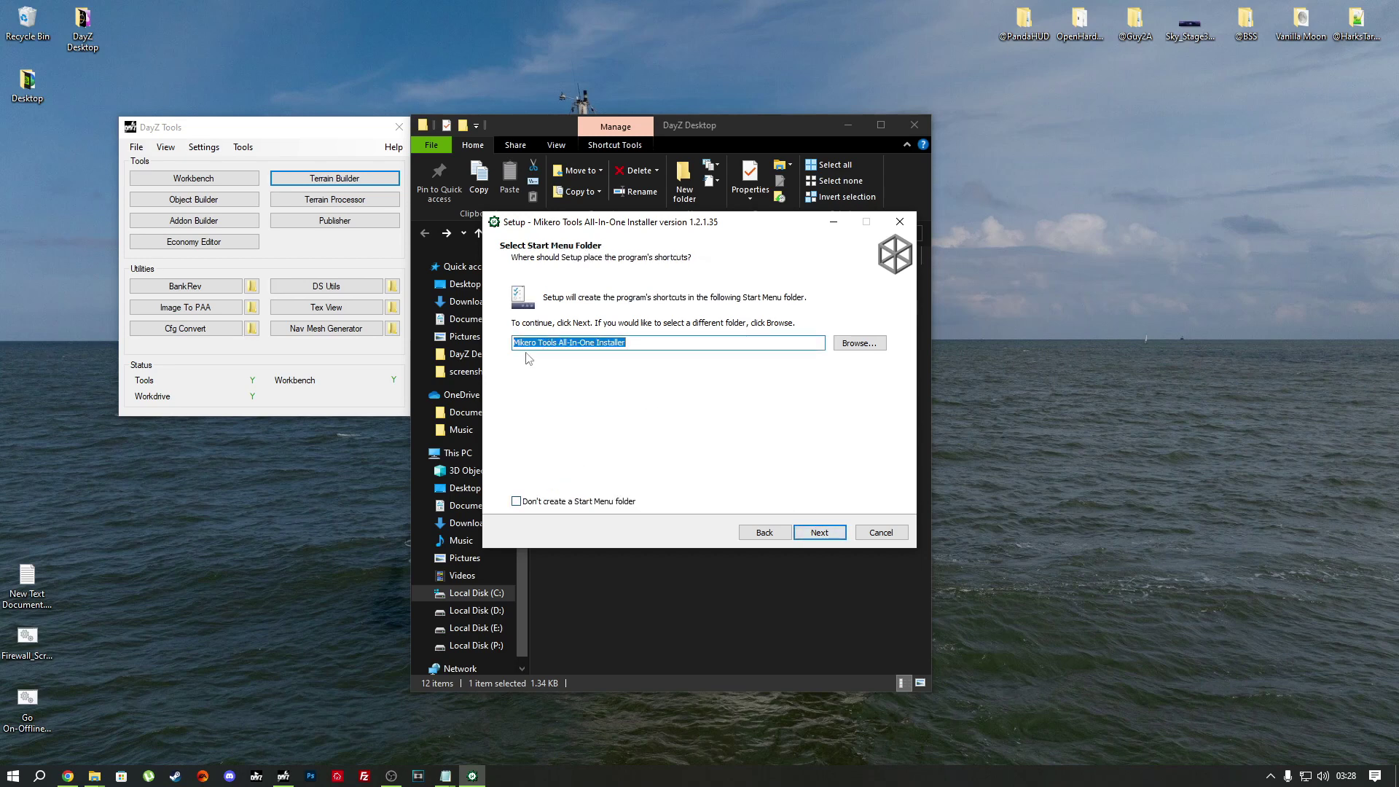
pyautogui.click(541, 500)
pyautogui.click(817, 533)
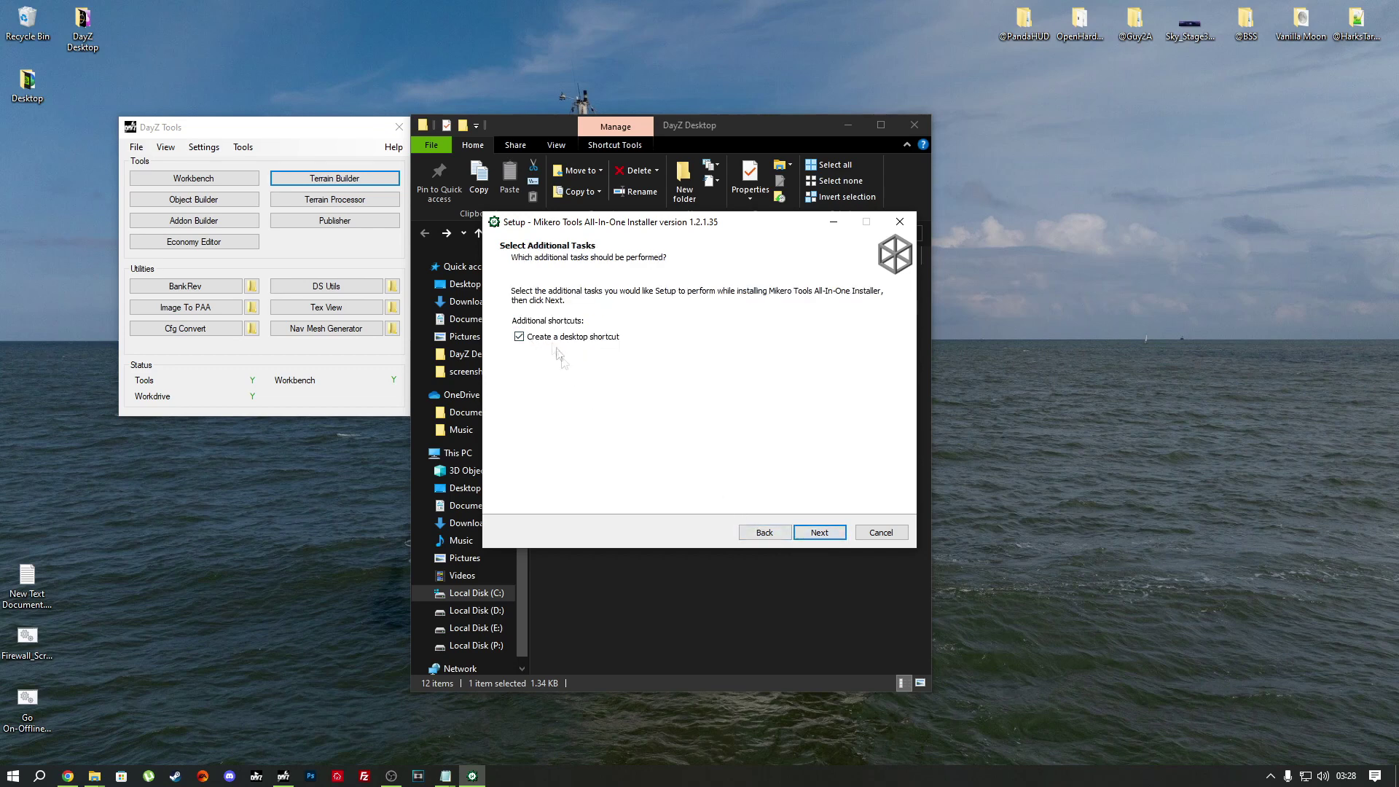
pyautogui.click(811, 536)
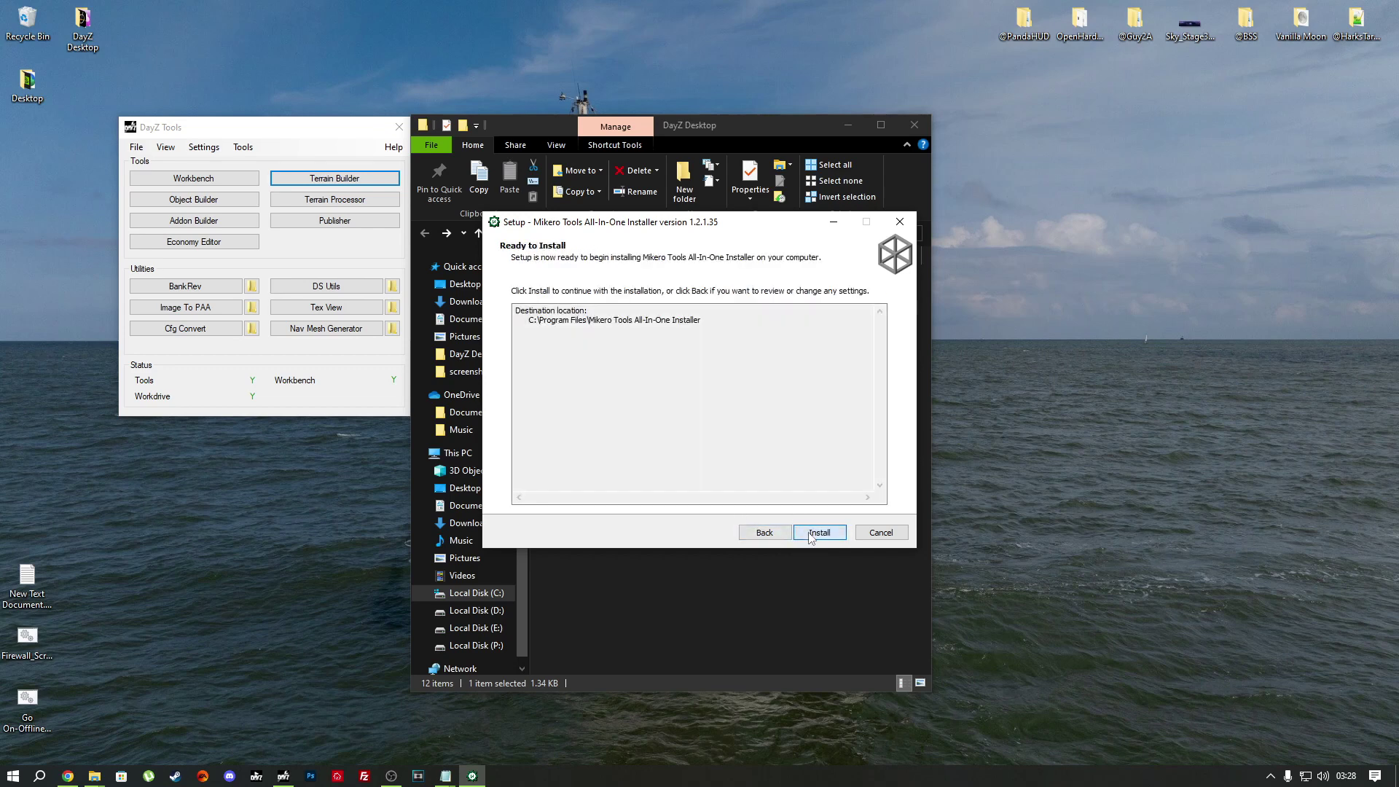
pyautogui.click(821, 534)
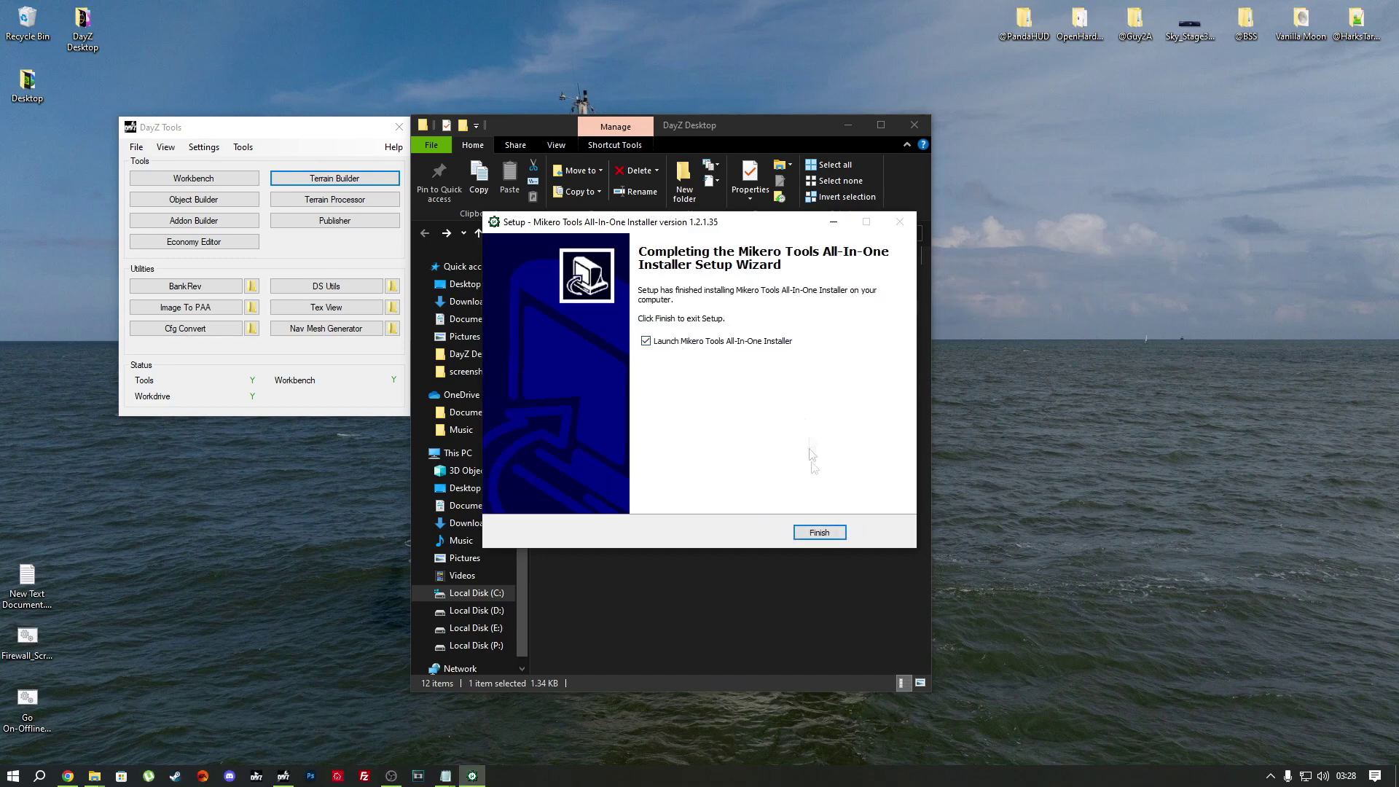
pyautogui.click(819, 532)
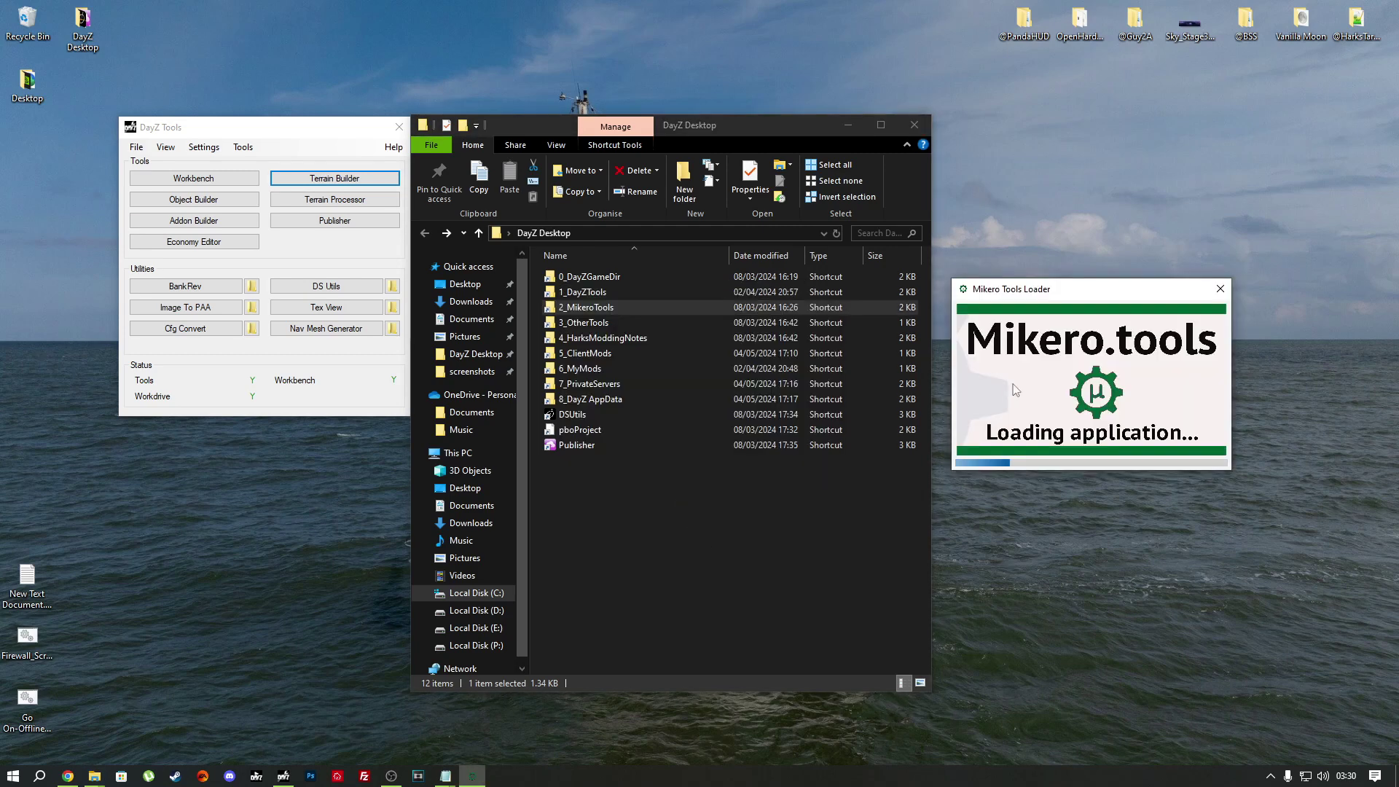
# Step: Examine the PboUtils and DsUtils folders in DayZ Tools' Bin directory for DSUtils.exe, and return to the DayZ Desktop folder's shortcuts
pyautogui.click(574, 414)
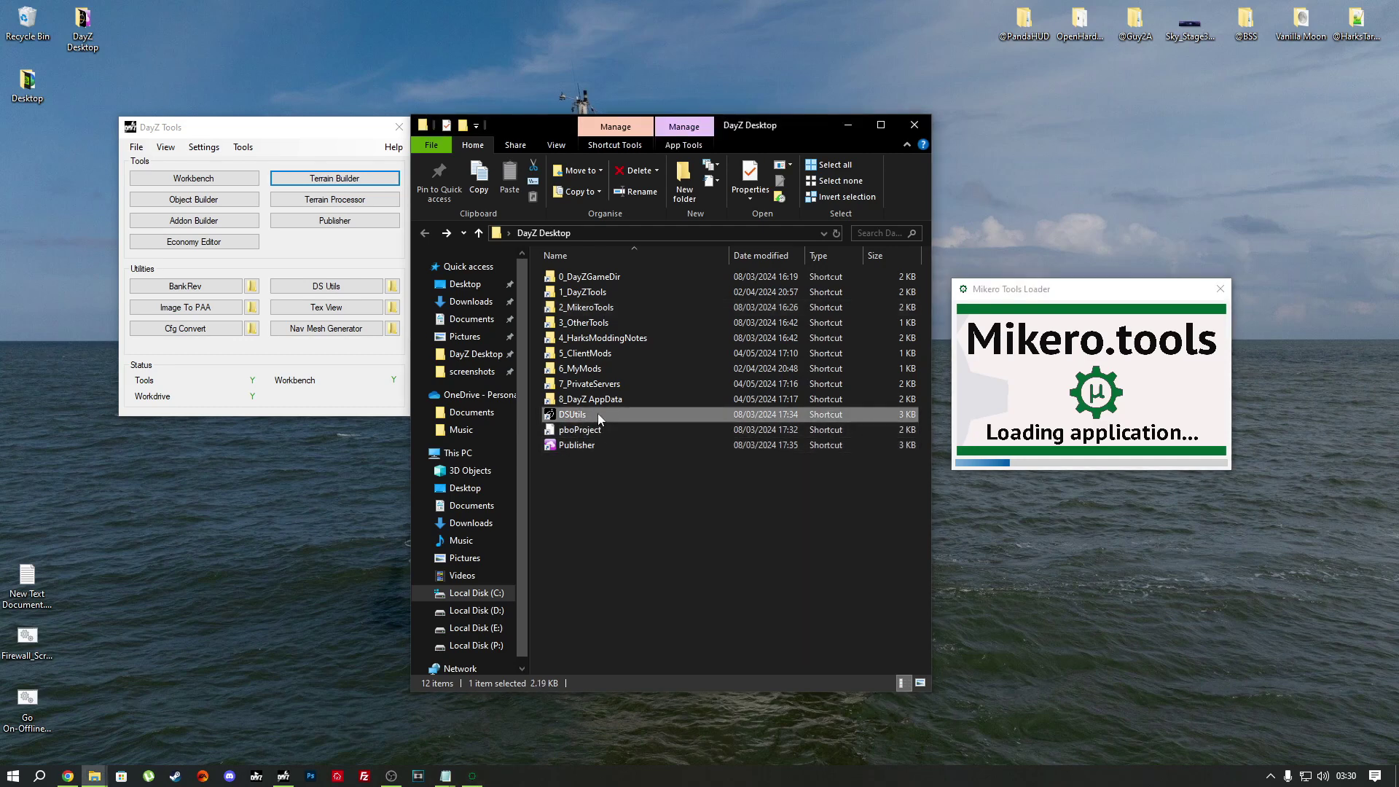
pyautogui.doubleClick(583, 292)
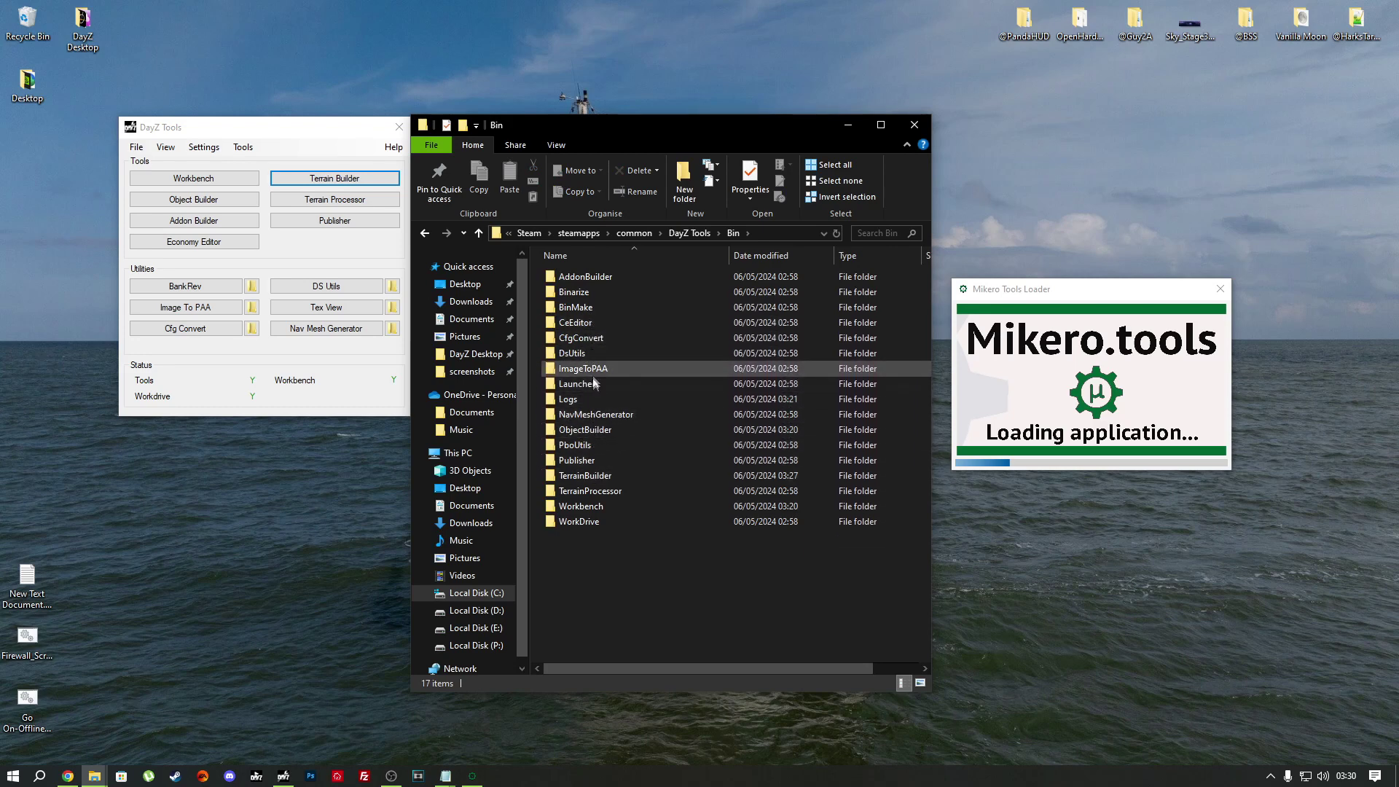
pyautogui.doubleClick(593, 444)
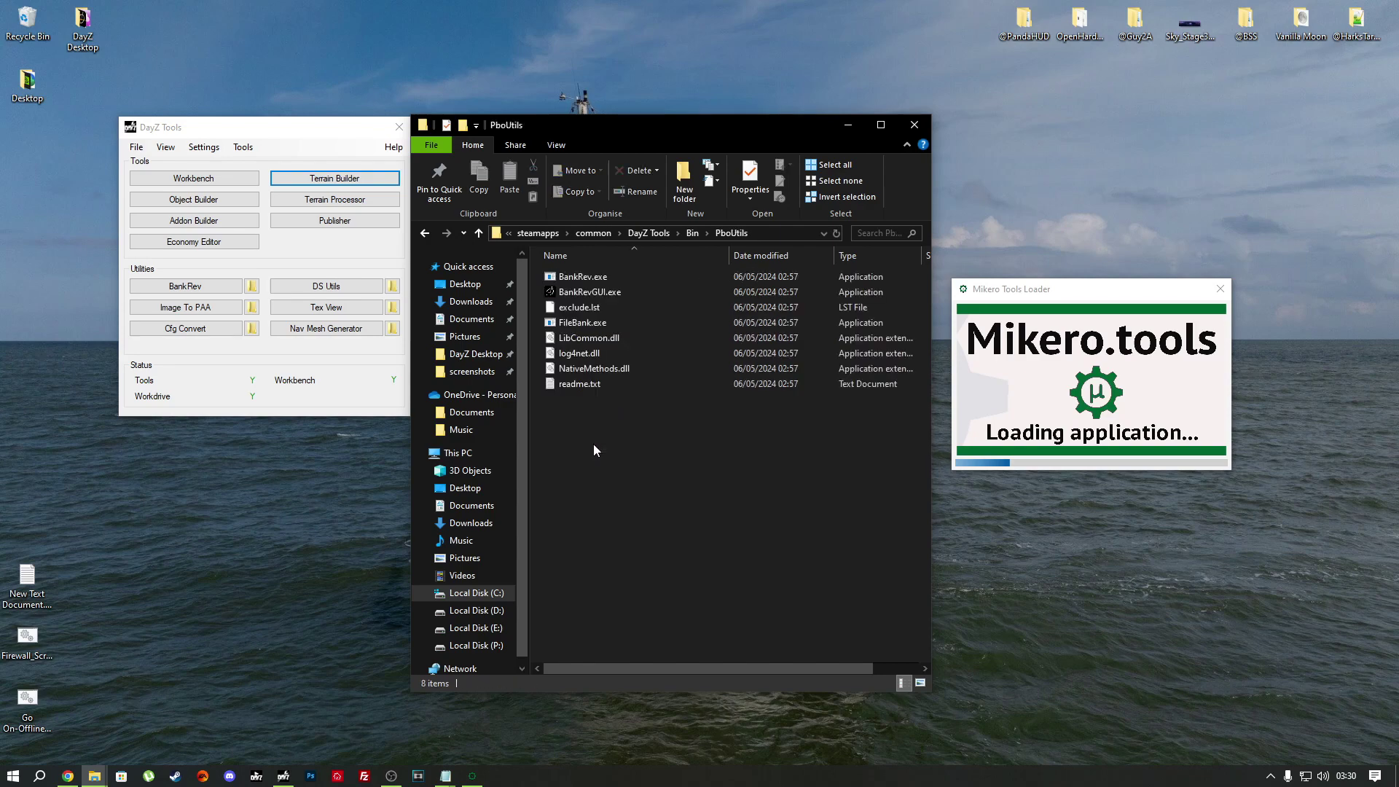
pyautogui.hotkey('alt', 'Left')
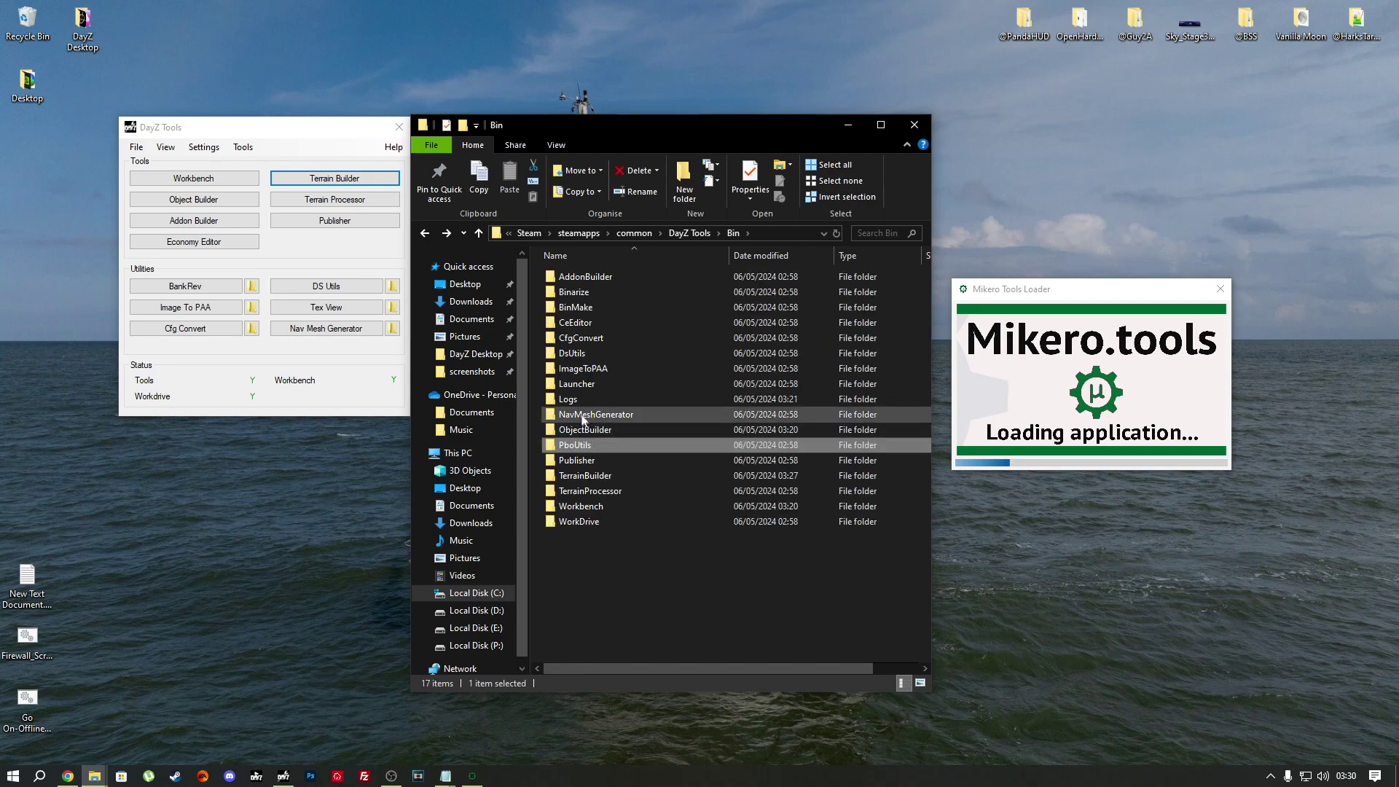
pyautogui.doubleClick(580, 353)
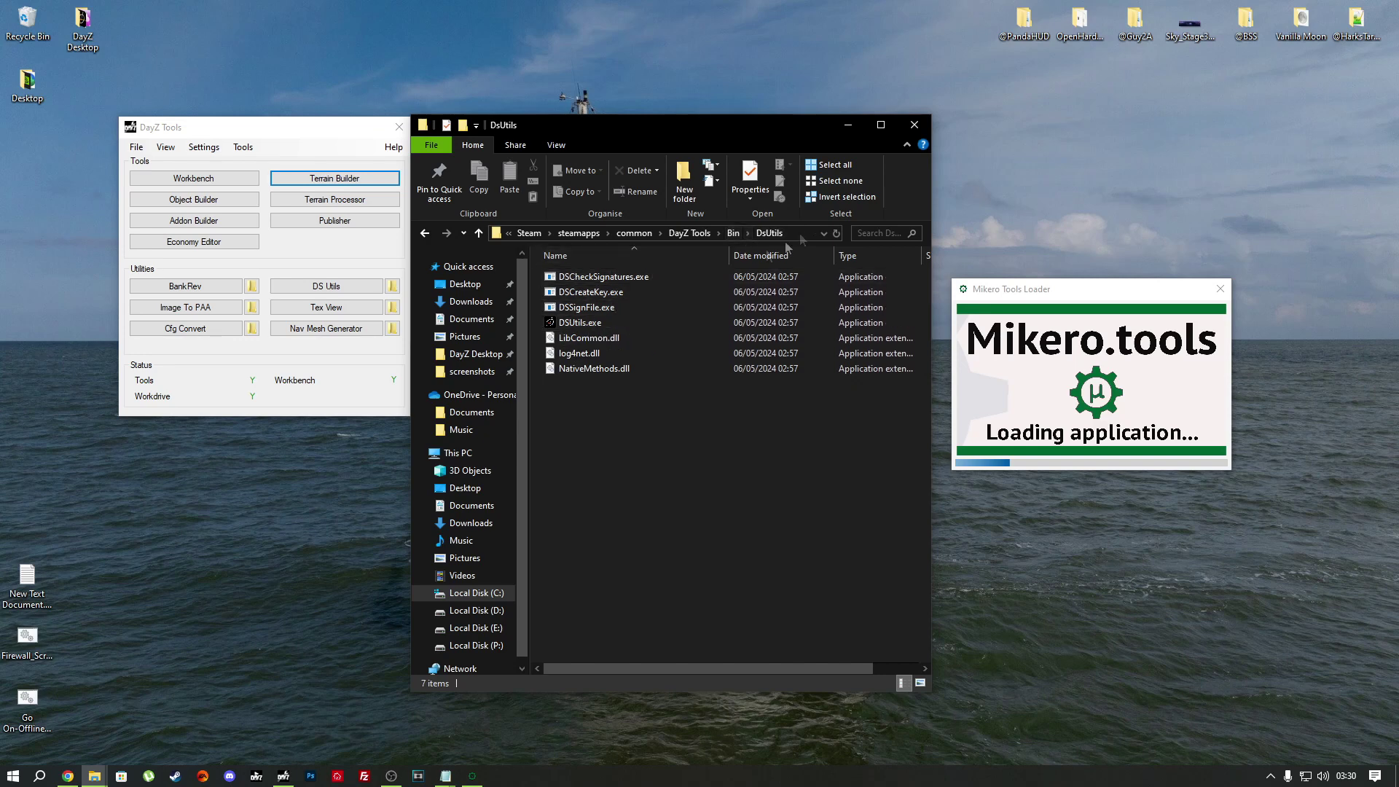
pyautogui.click(607, 326)
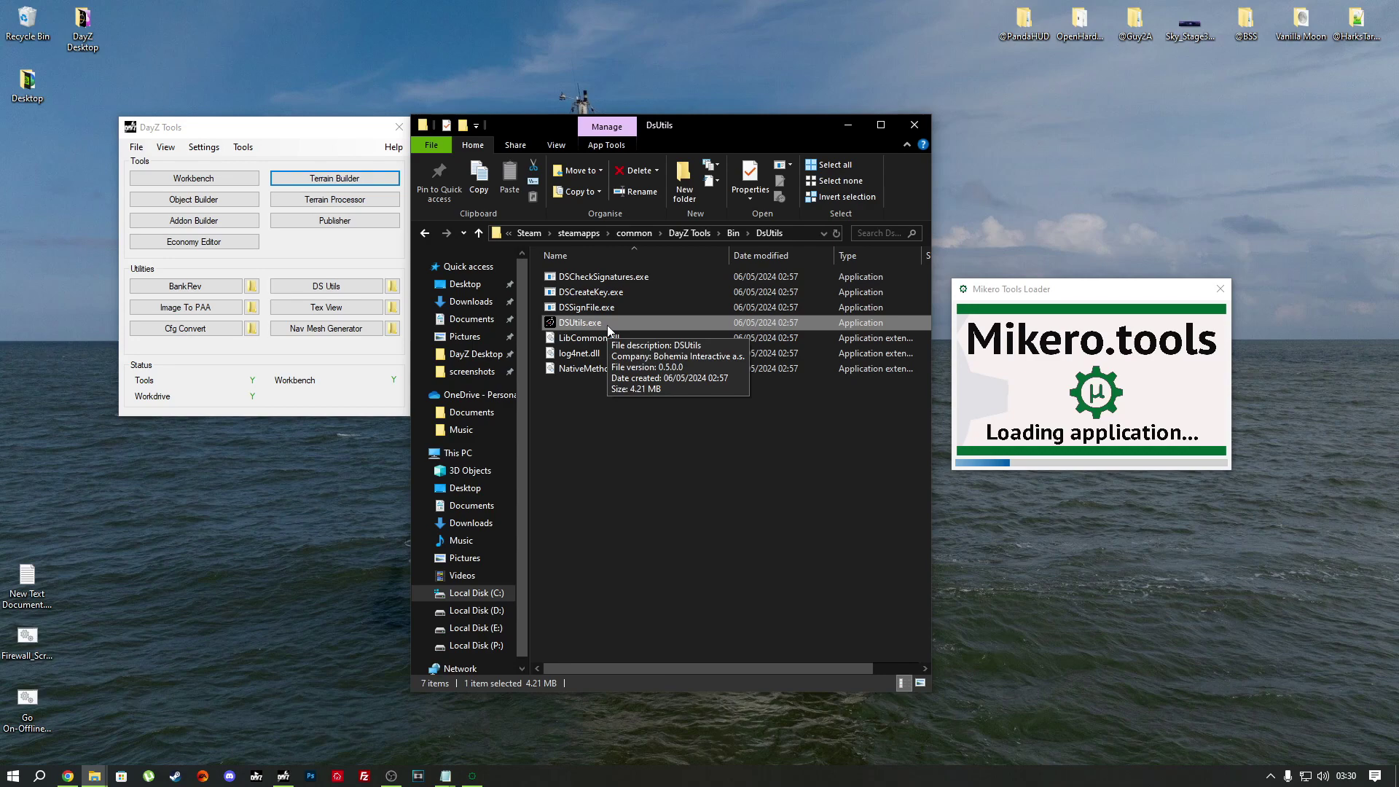
pyautogui.hotkey('alt', 'Left')
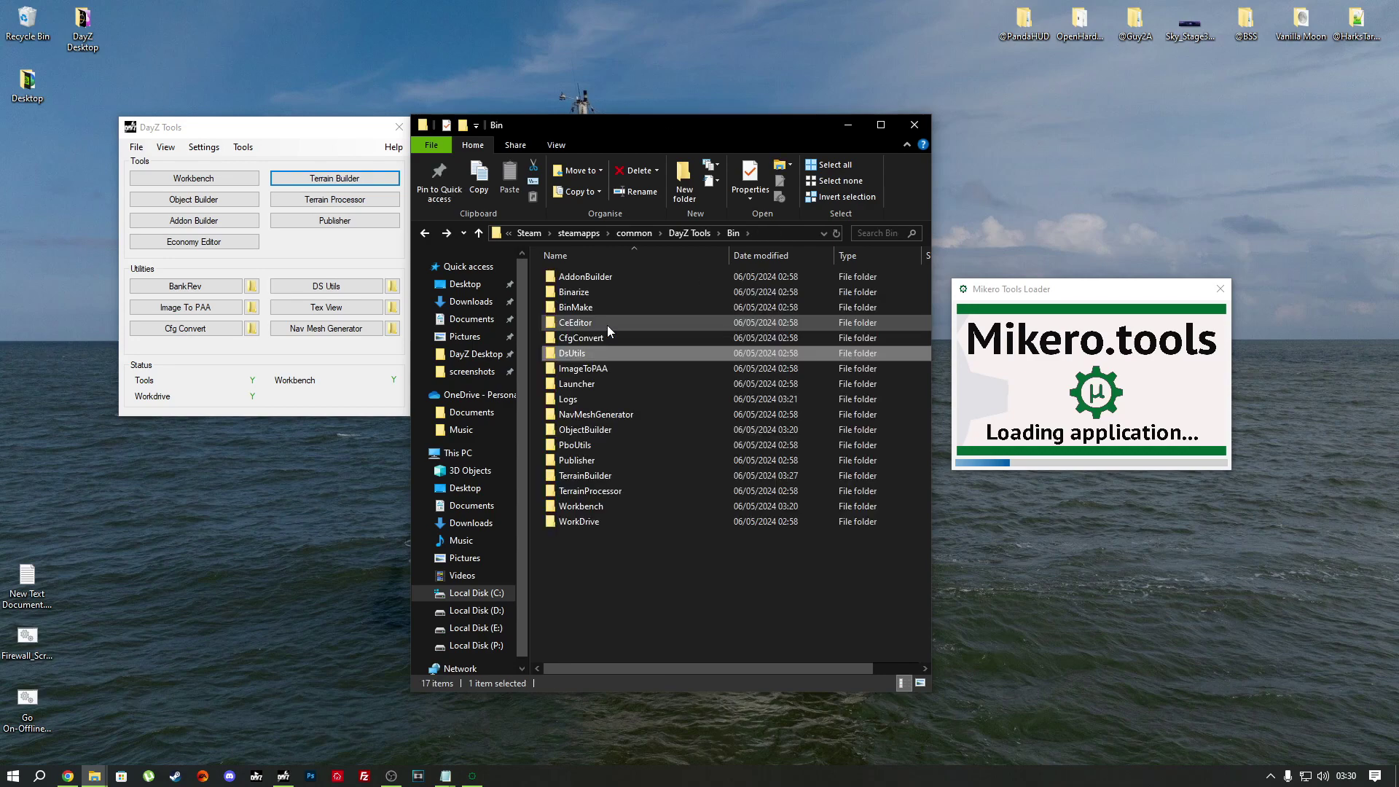
pyautogui.hotkey('alt', 'Left')
pyautogui.hotkey('alt', 'Left')
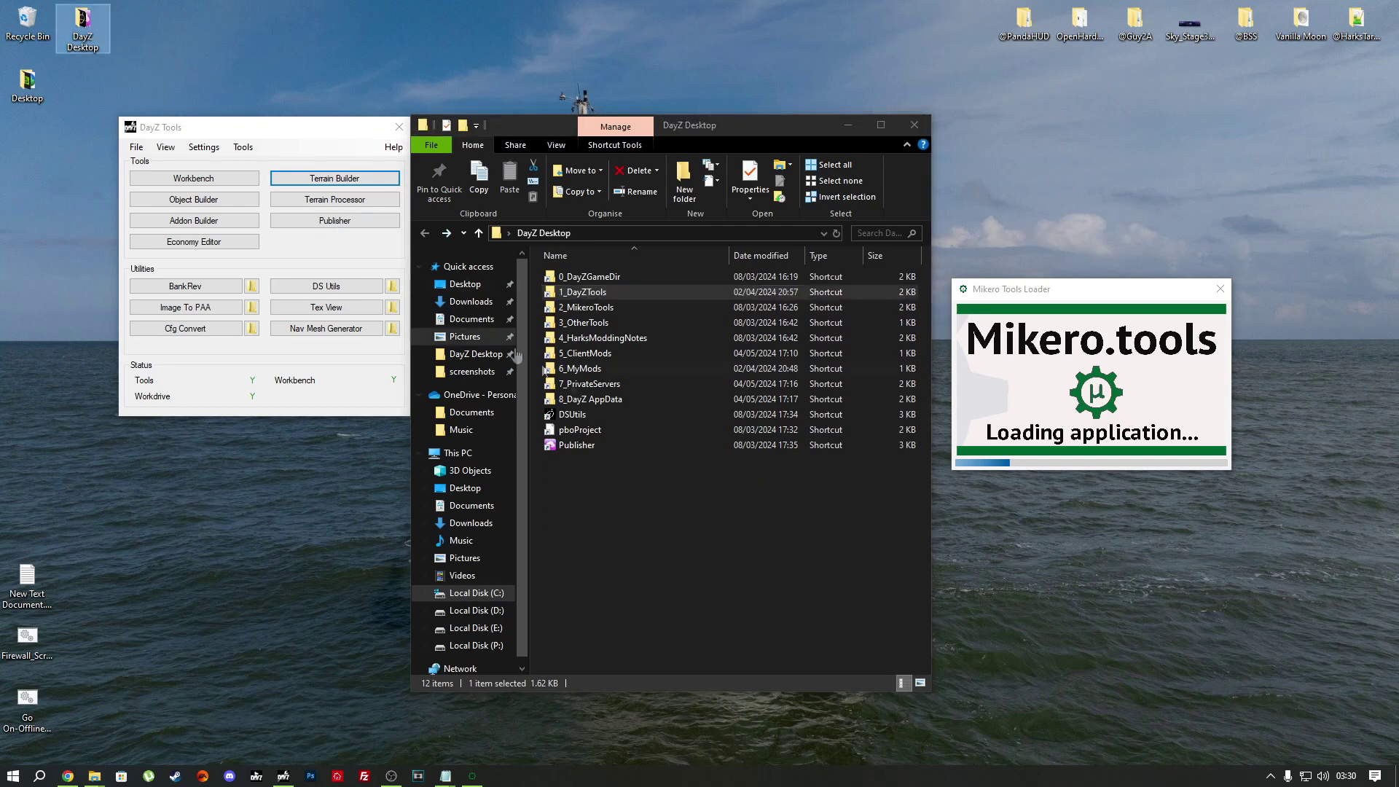
pyautogui.click(582, 451)
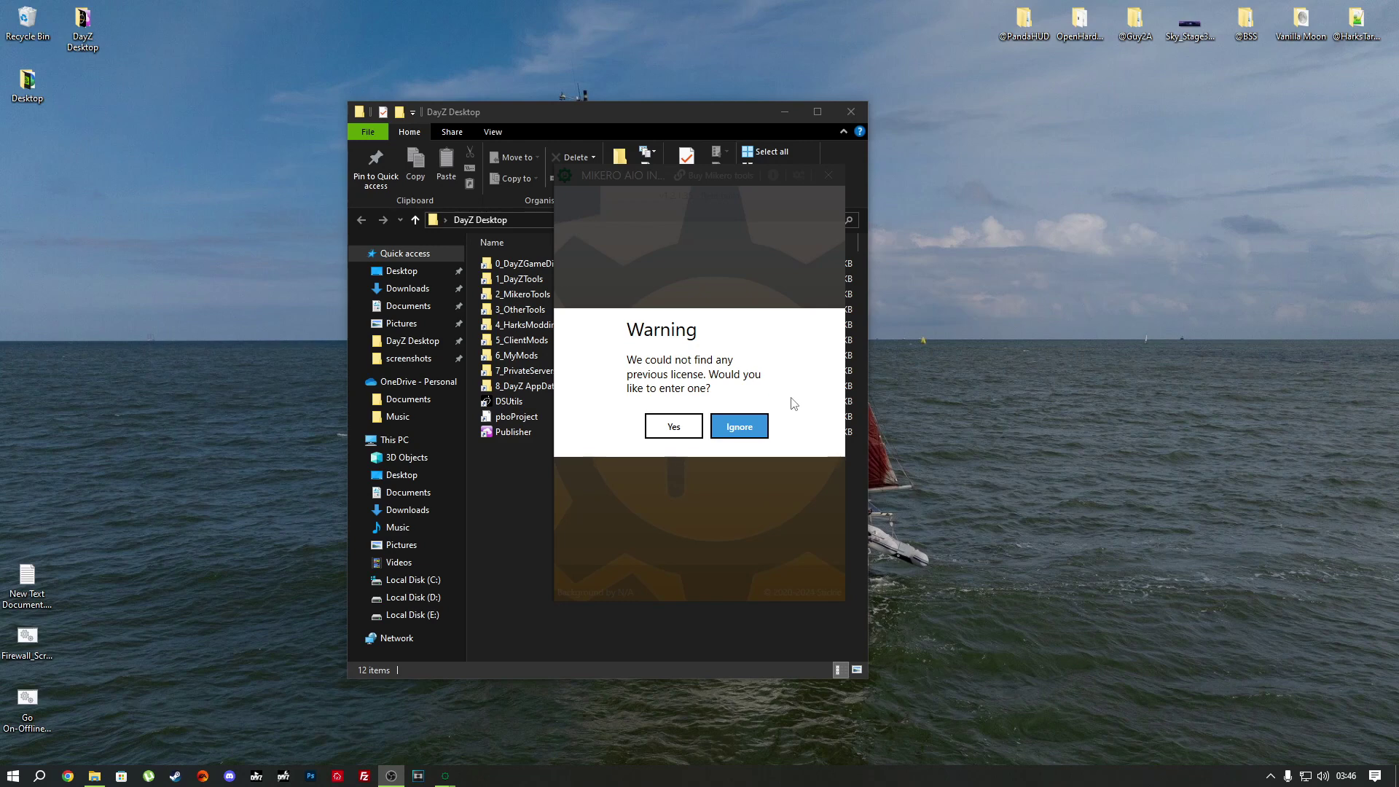
# Step: Open Registry Editor, examine the HKEY_CURRENT_USER\SOFTWARE\Mikero AIO Installer key, and close the editor
pyautogui.press('super')
pyautogui.write('reg')
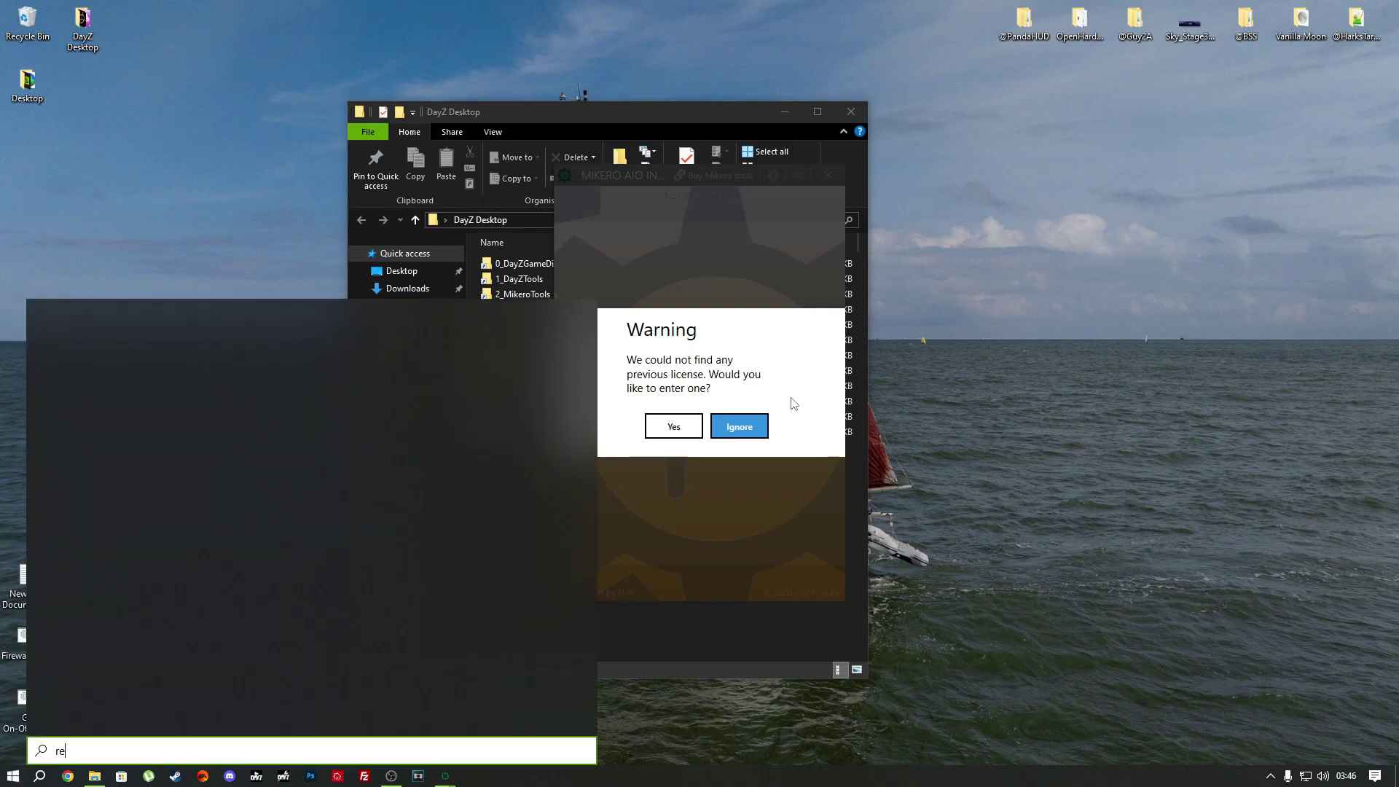
pyautogui.press('Return')
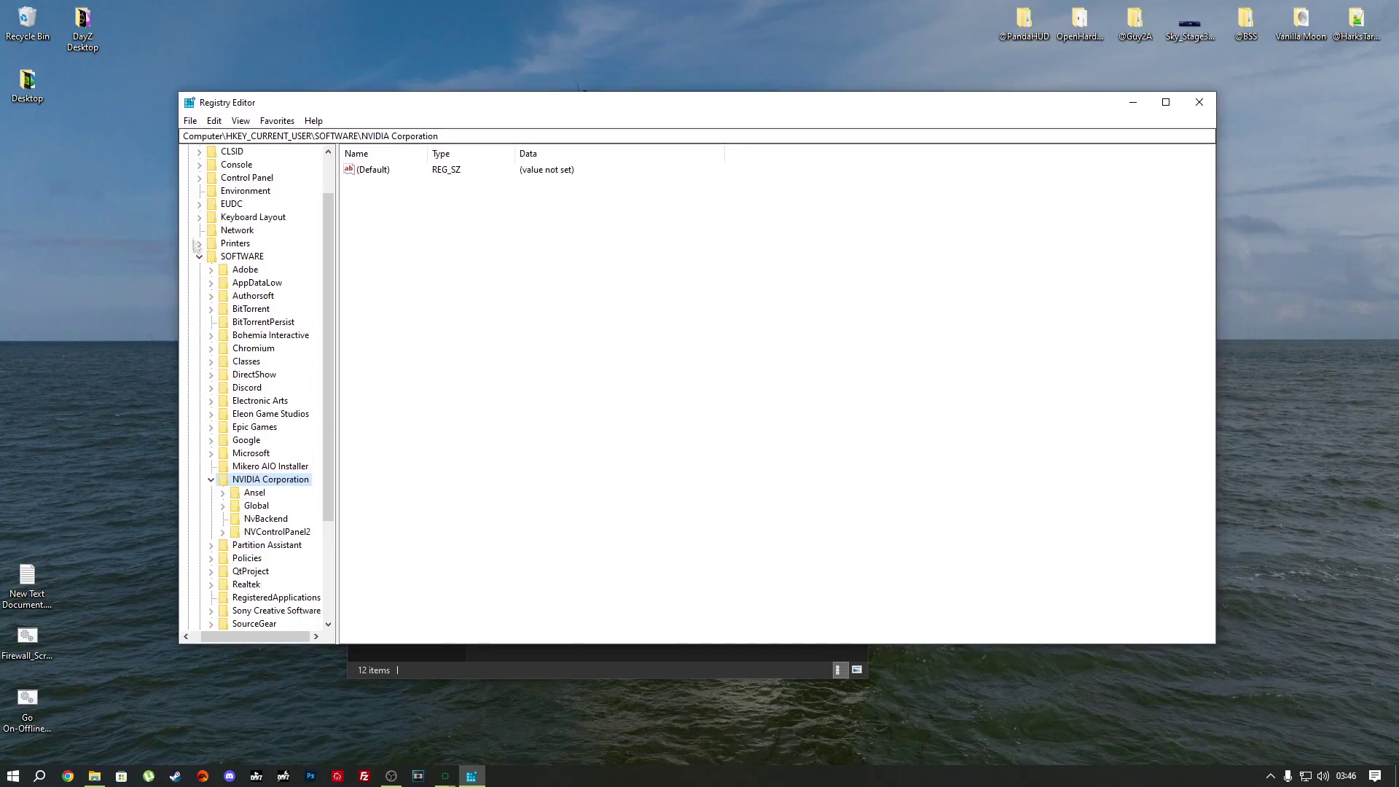
pyautogui.scroll(2, 250, 219)
pyautogui.click(255, 178)
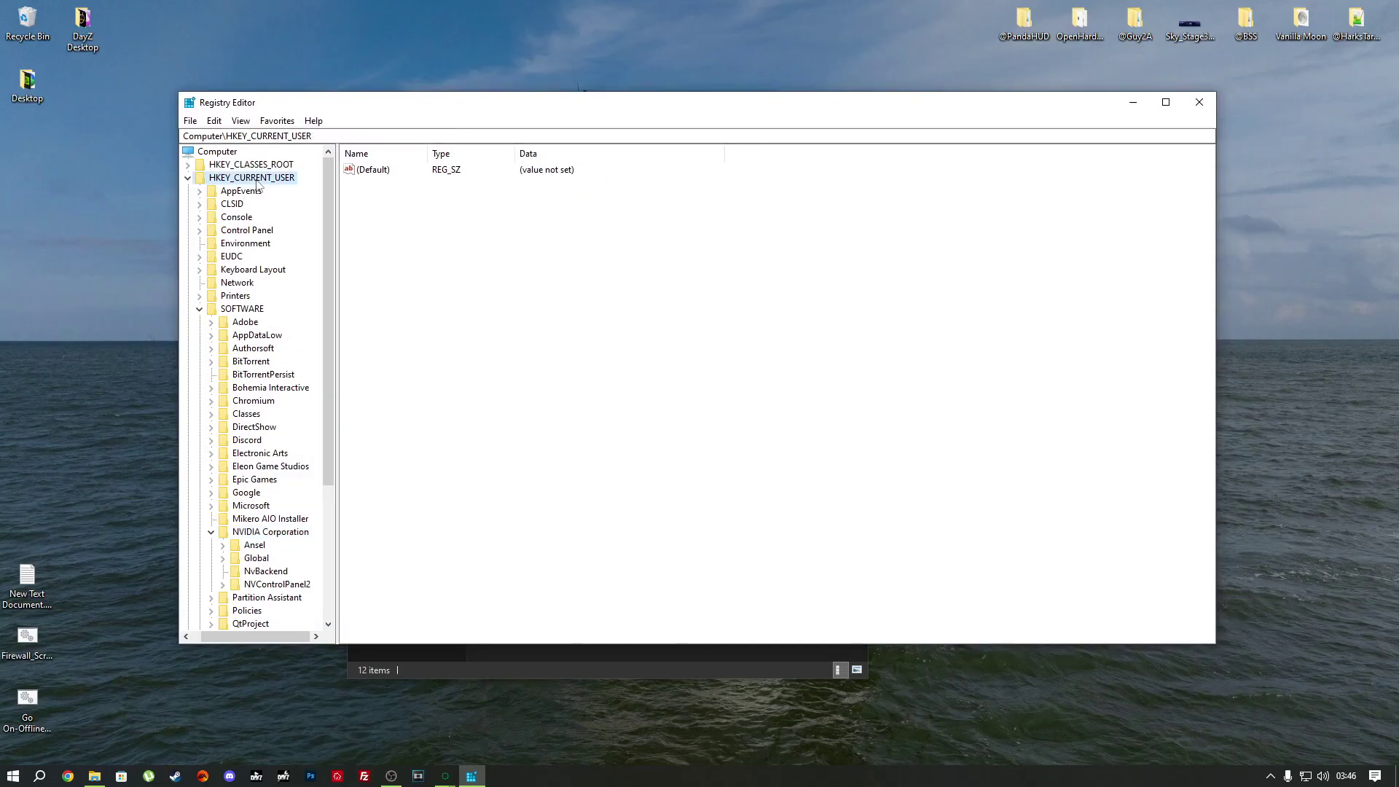
pyautogui.click(244, 310)
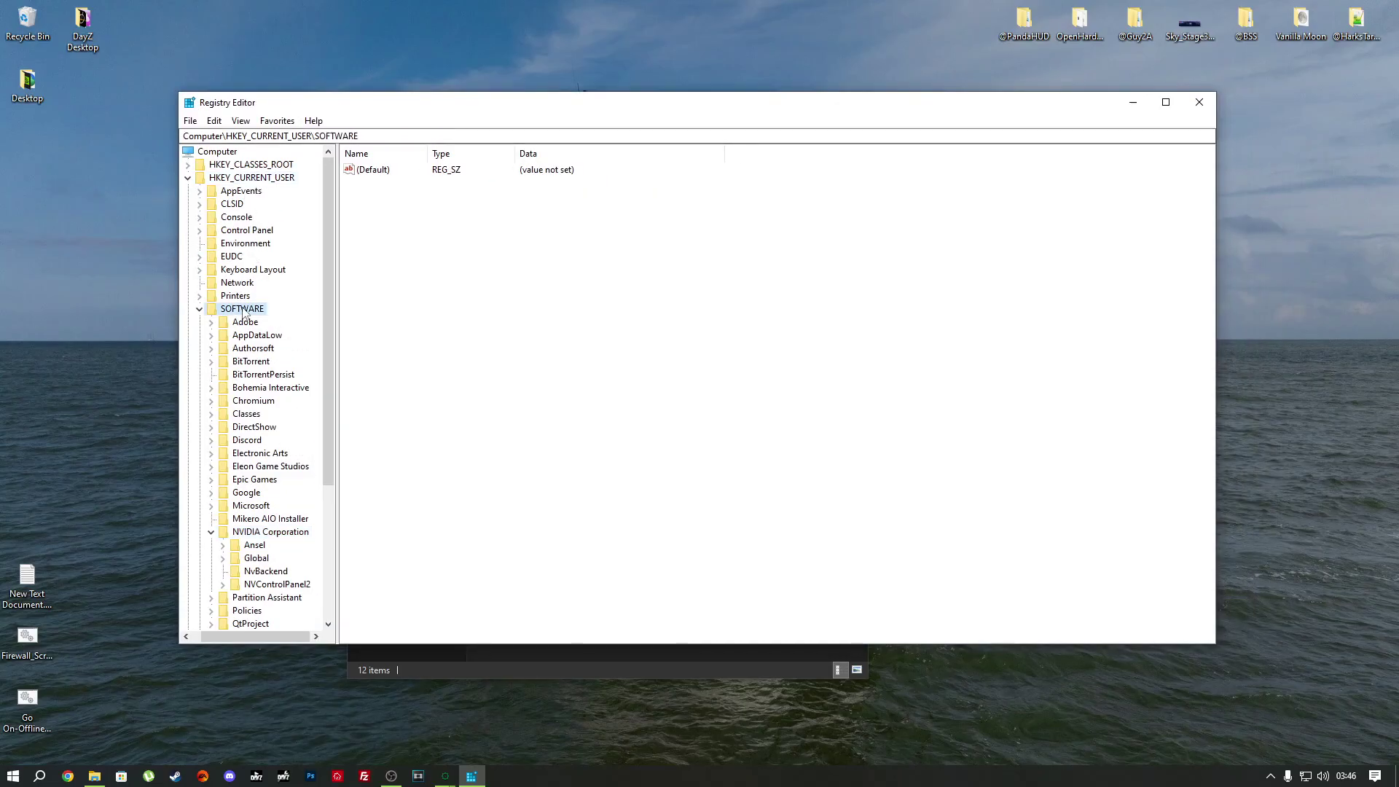
pyautogui.click(253, 522)
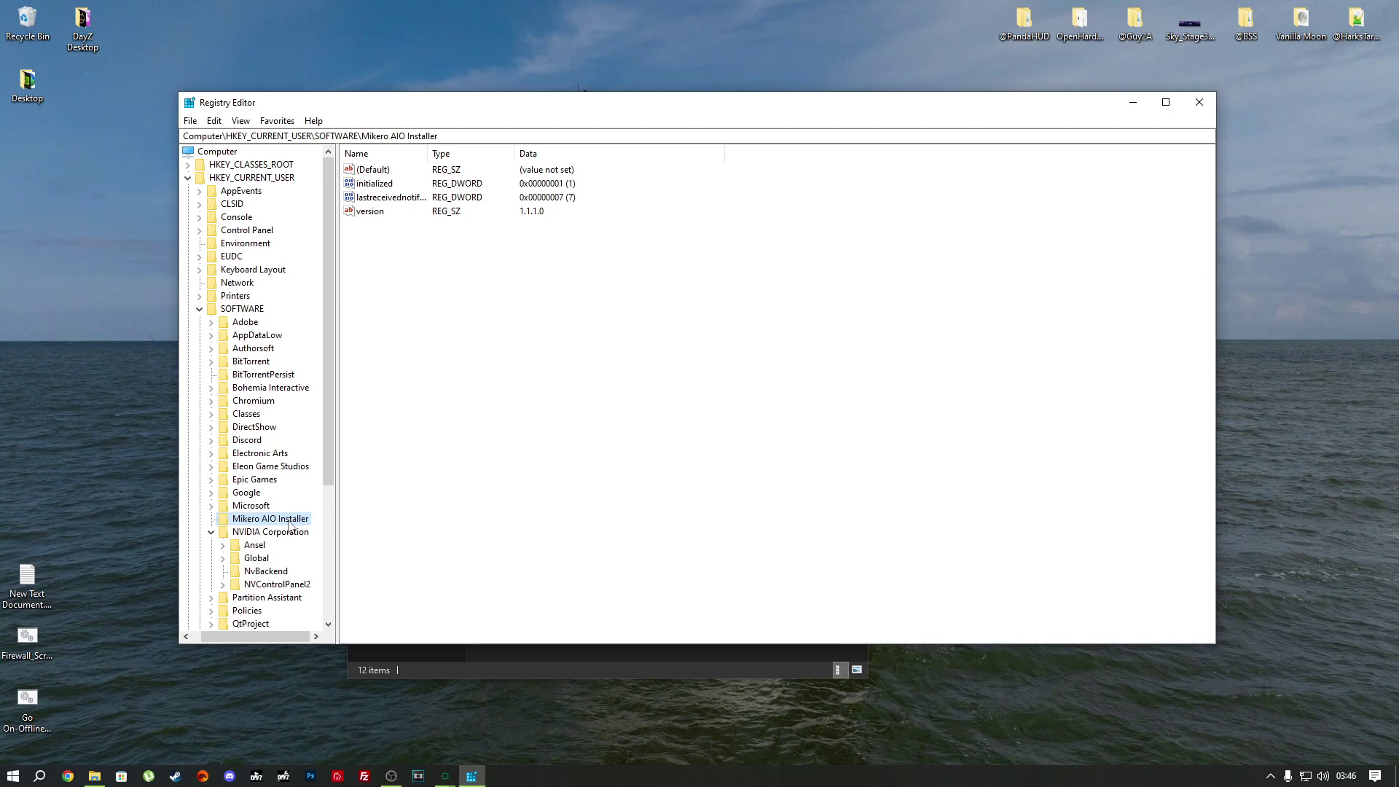
pyautogui.click(1199, 103)
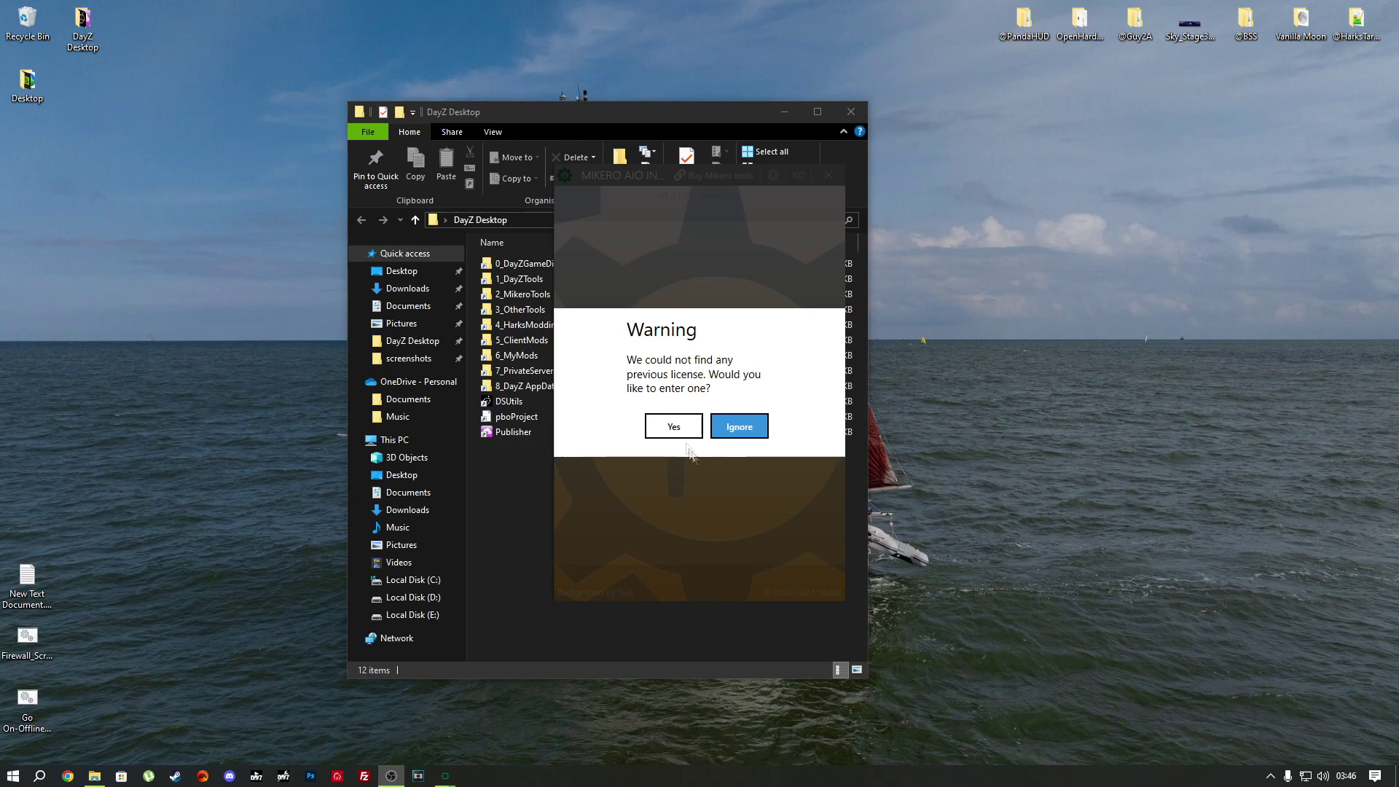
# Step: Choose to enter a licence, accept the installer update to 1.2.1.36 Beta, and open licence entry again after the update
pyautogui.click(669, 427)
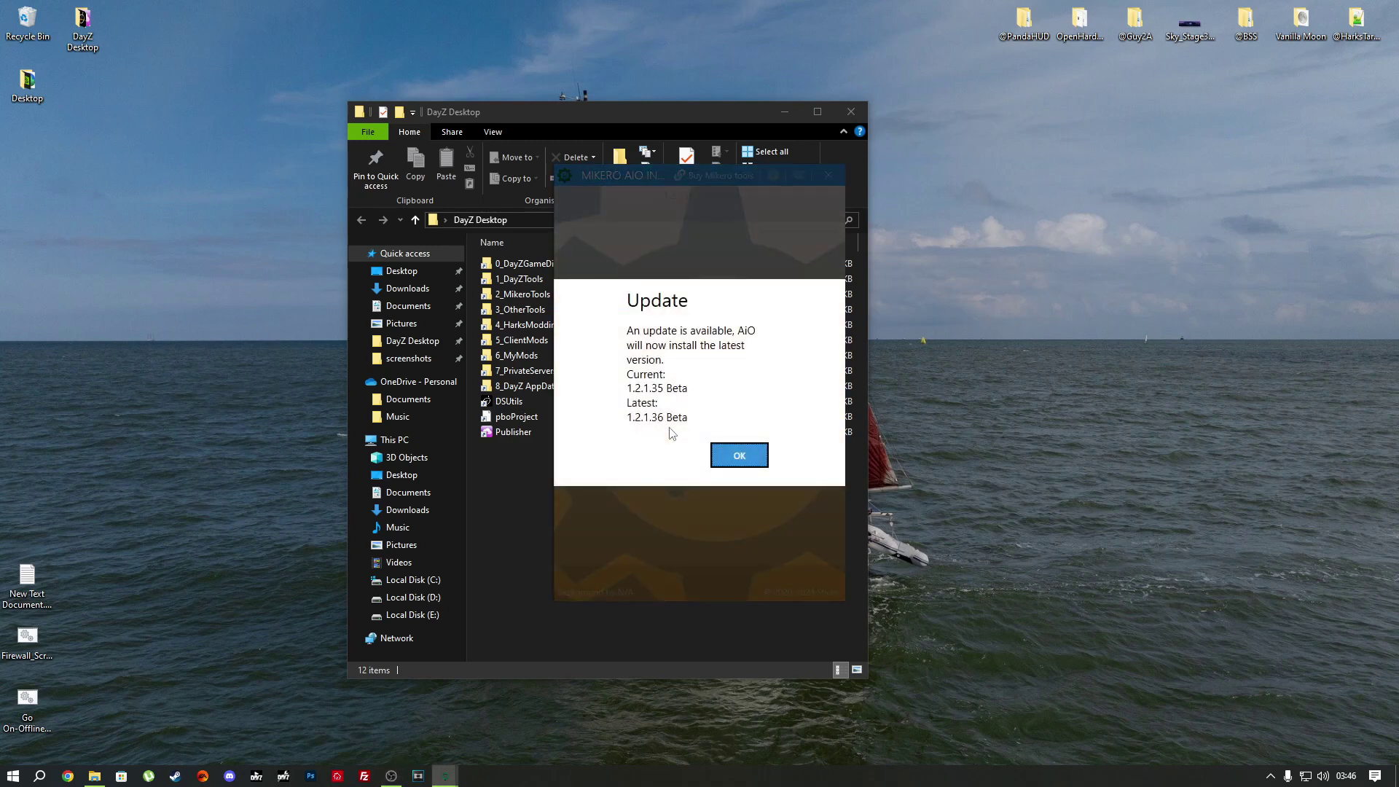
pyautogui.click(732, 457)
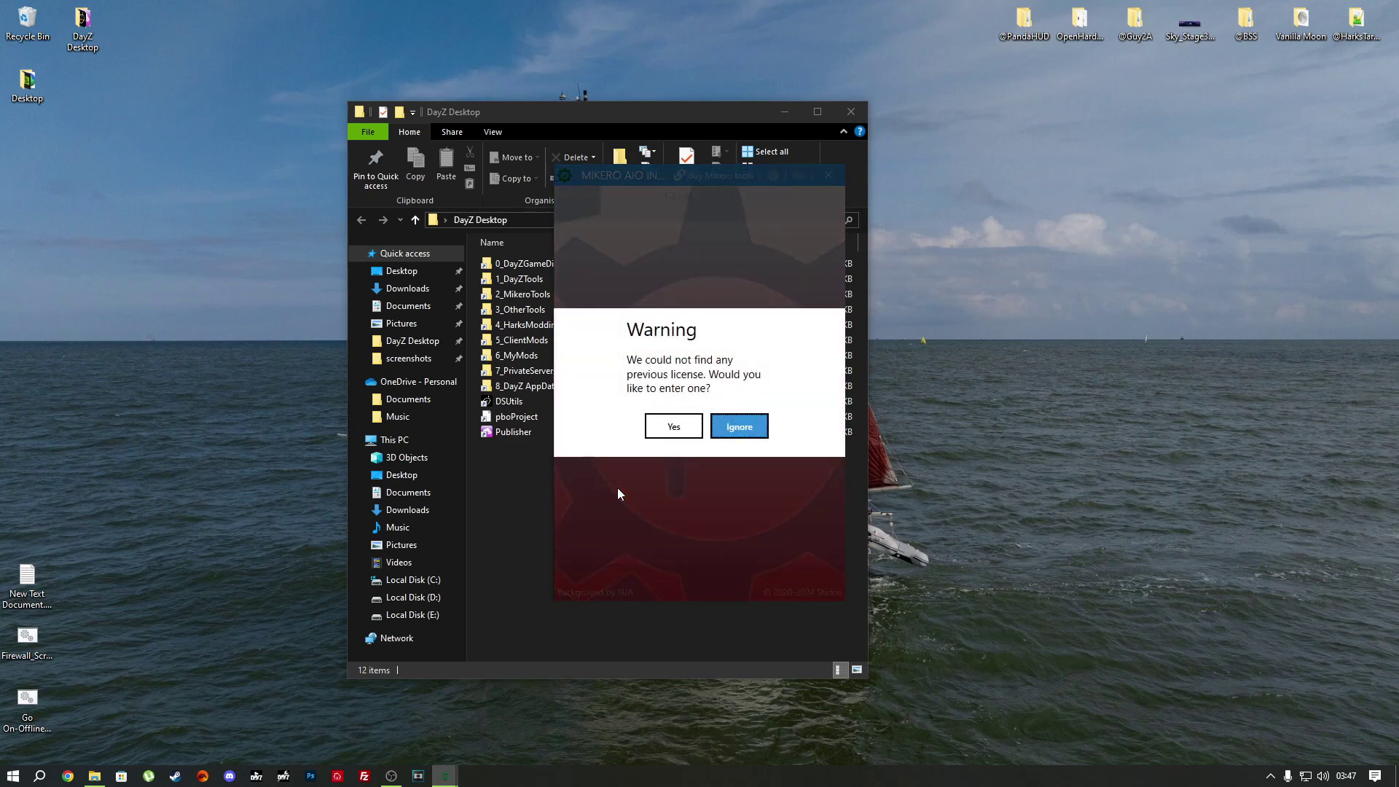
pyautogui.click(663, 429)
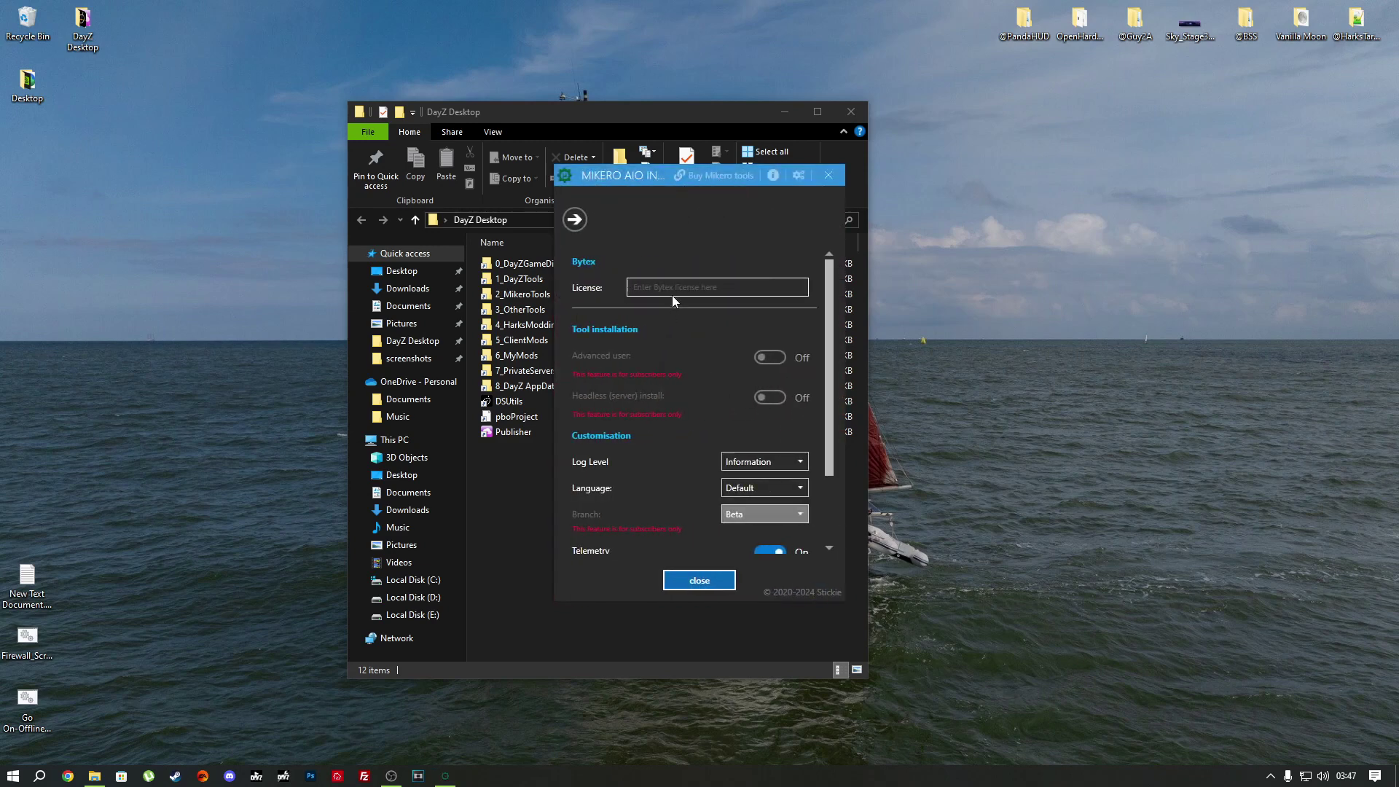
# Step: Switch to Chrome, search for mikero tools, and open the Mikero's Tools Downloads page
pyautogui.click(64, 776)
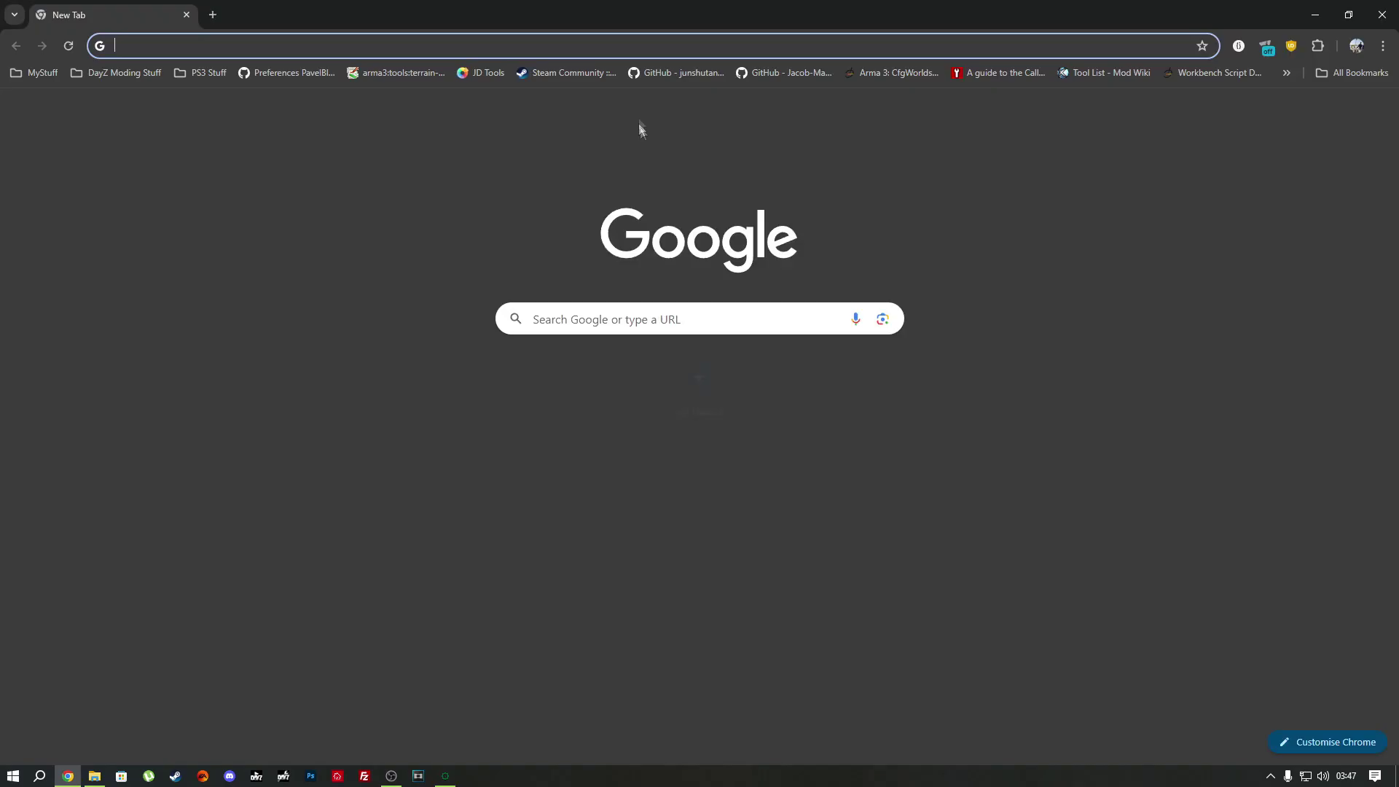
pyautogui.write('miker tools')
pyautogui.press('Return')
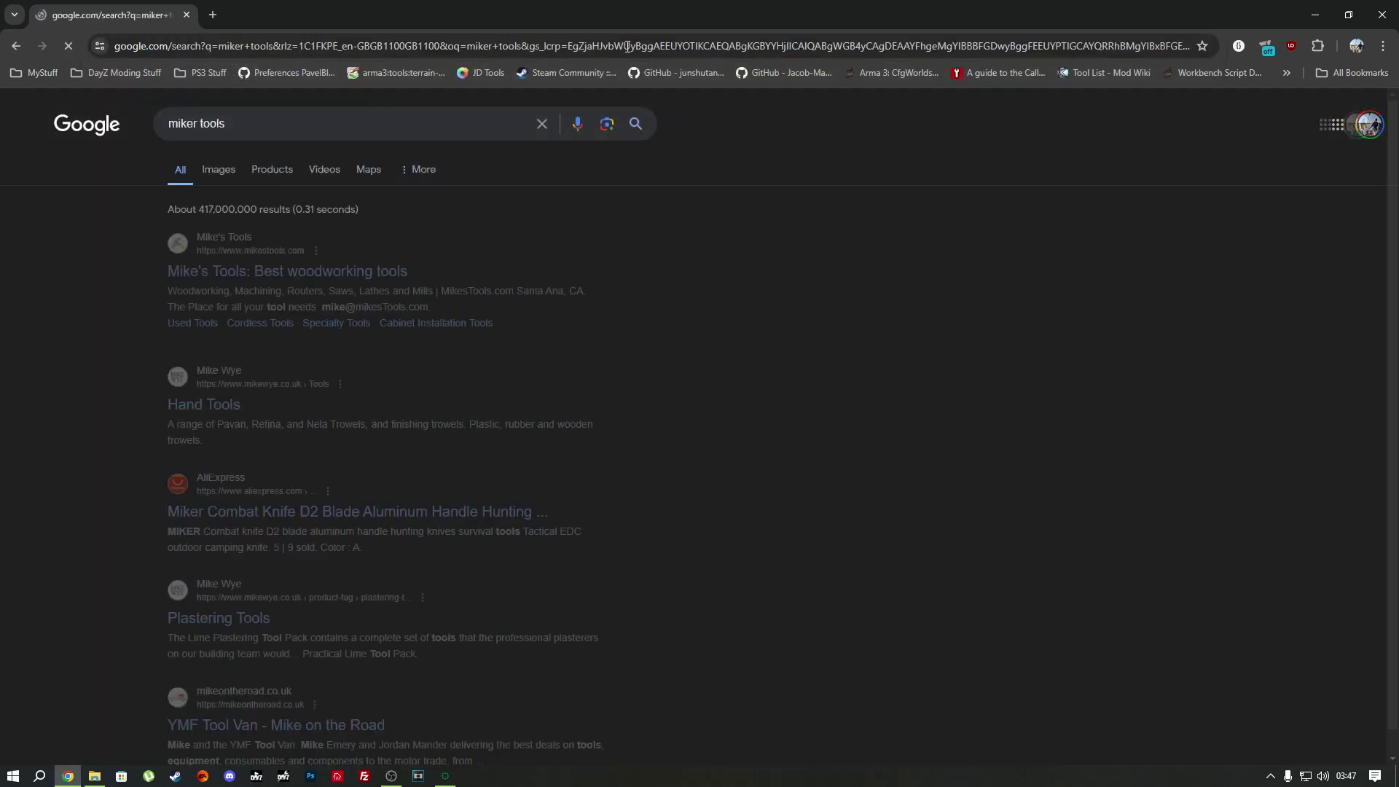
pyautogui.click(197, 121)
pyautogui.press('BackSpace')
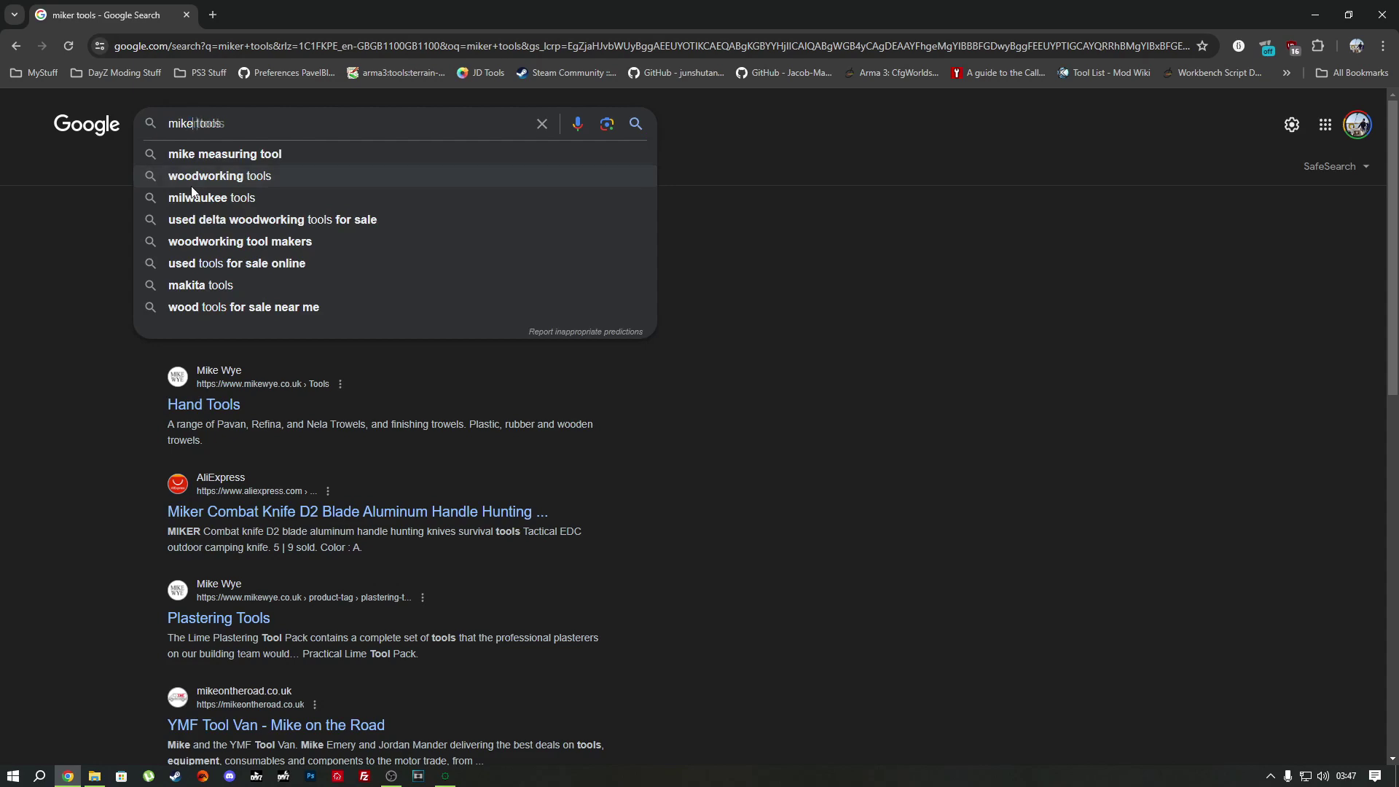
pyautogui.write('ro')
pyautogui.press('Return')
pyautogui.click(255, 302)
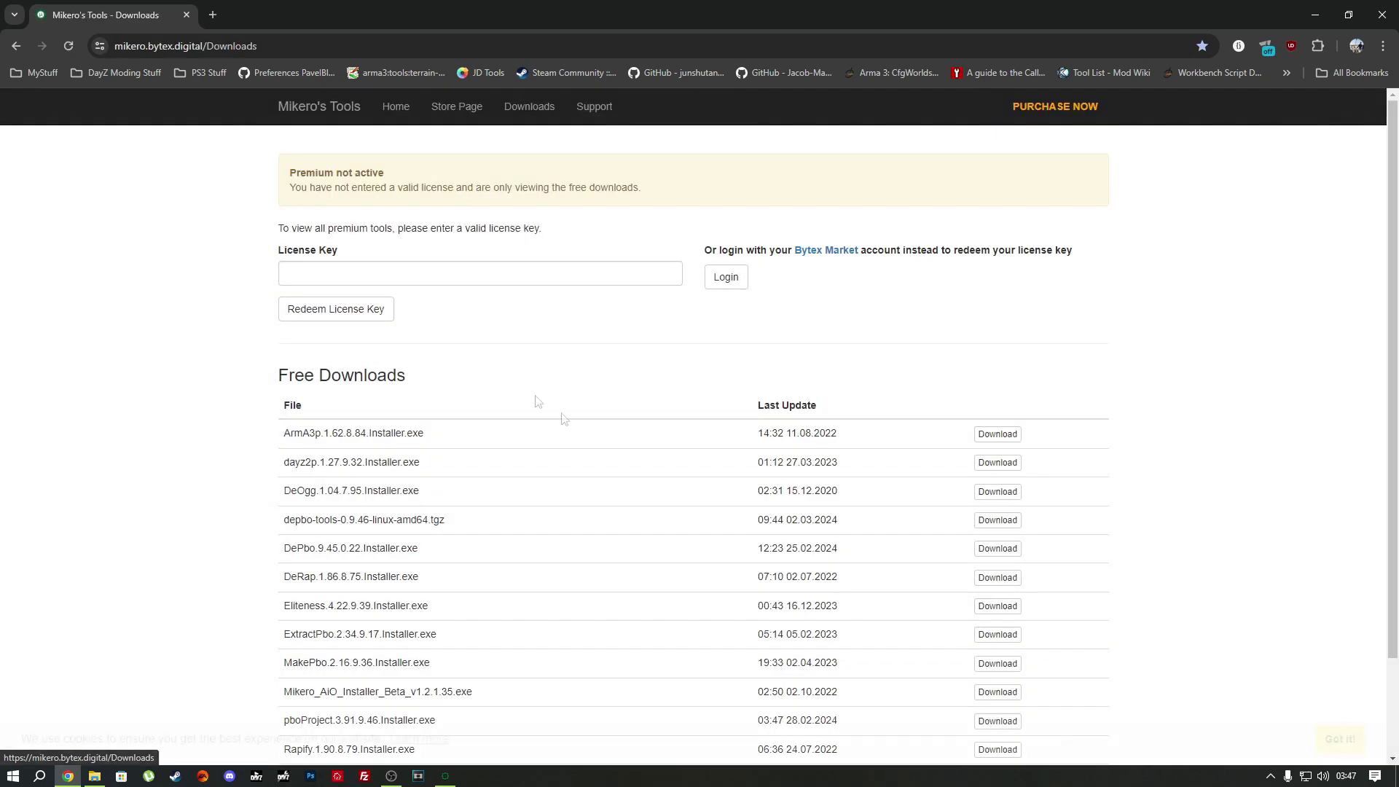
# Step: Log in to Mikero's Tools with the Bytex Market account and copy the licence key
pyautogui.click(723, 278)
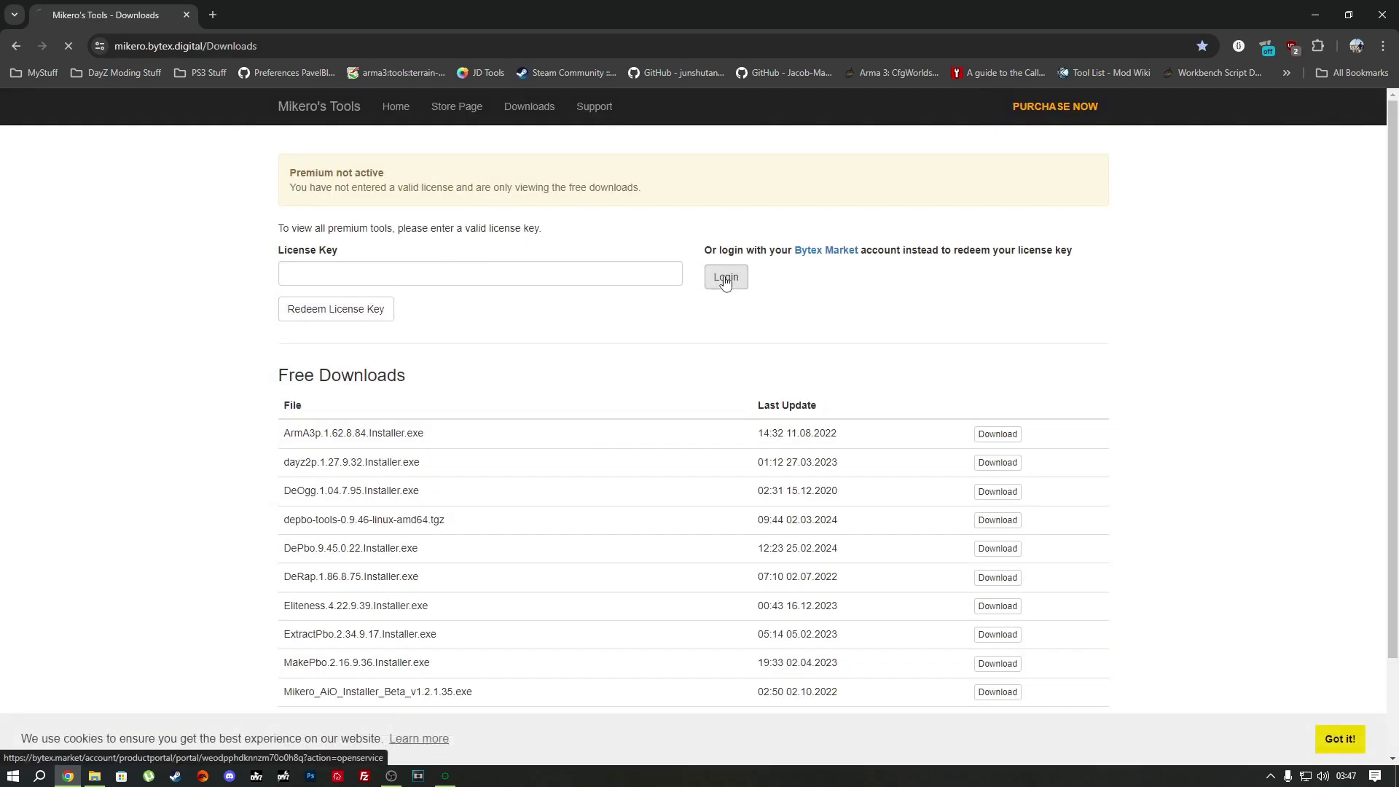
pyautogui.click(874, 581)
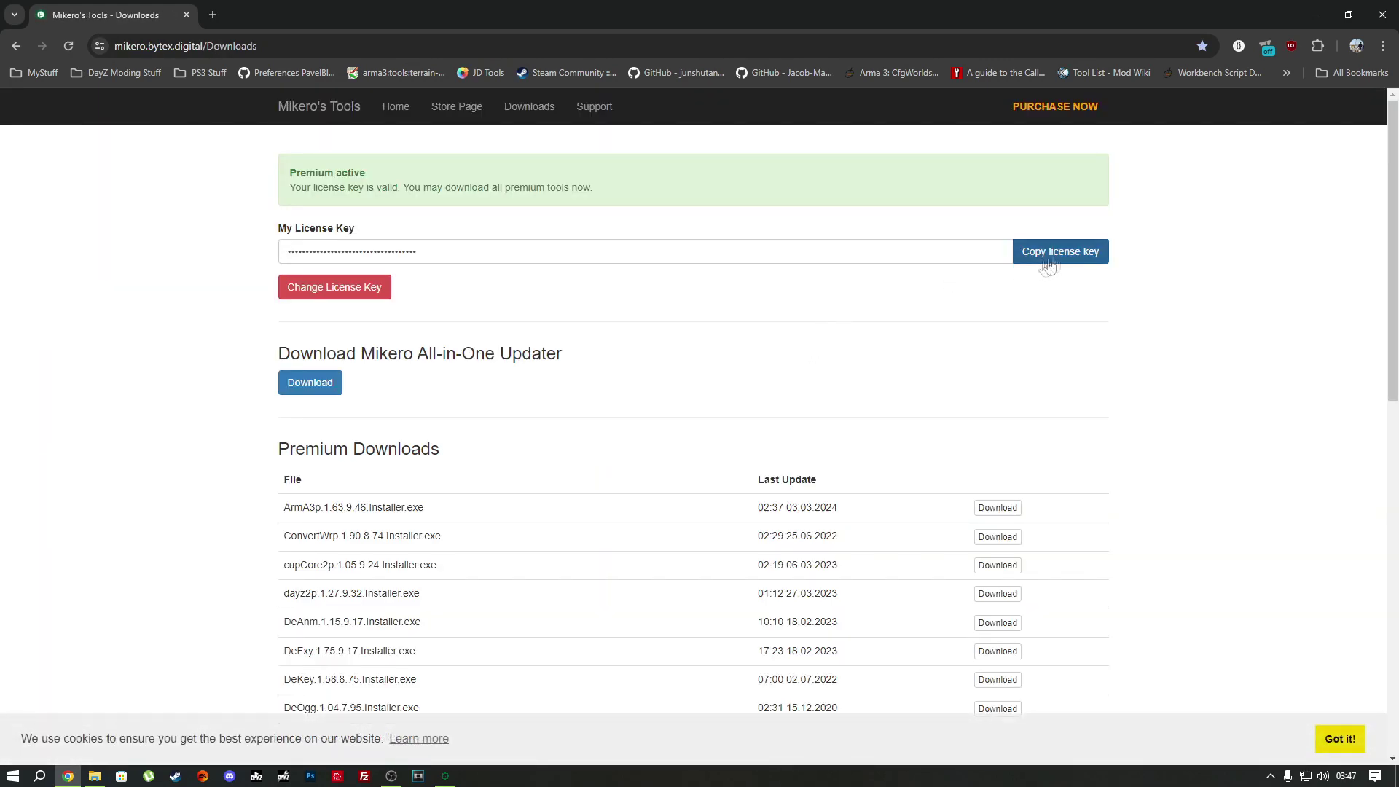
pyautogui.click(1060, 252)
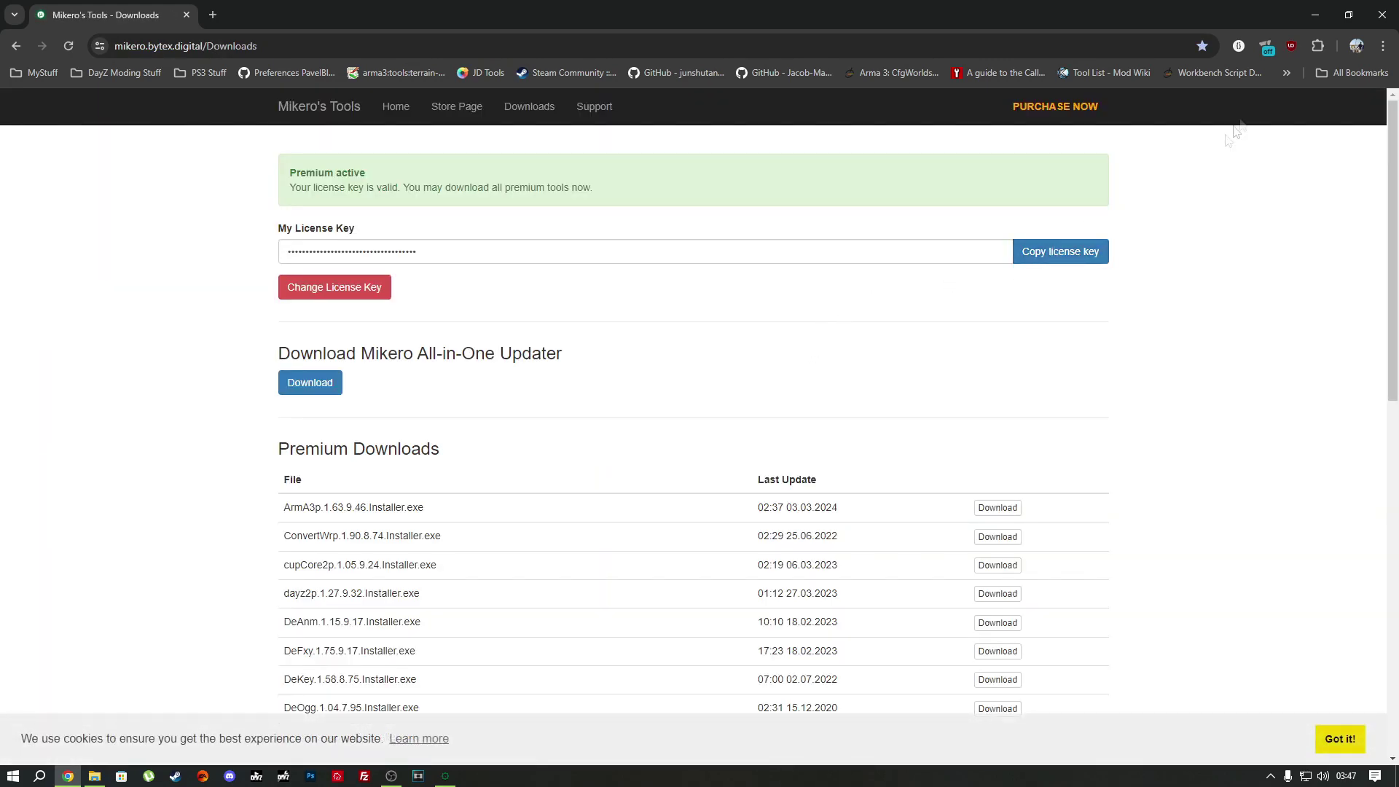
# Step: Return to the Mikero installer, paste the licence key into its Bytex License field, and close the settings to validate it
pyautogui.click(1315, 15)
pyautogui.rightClick(689, 291)
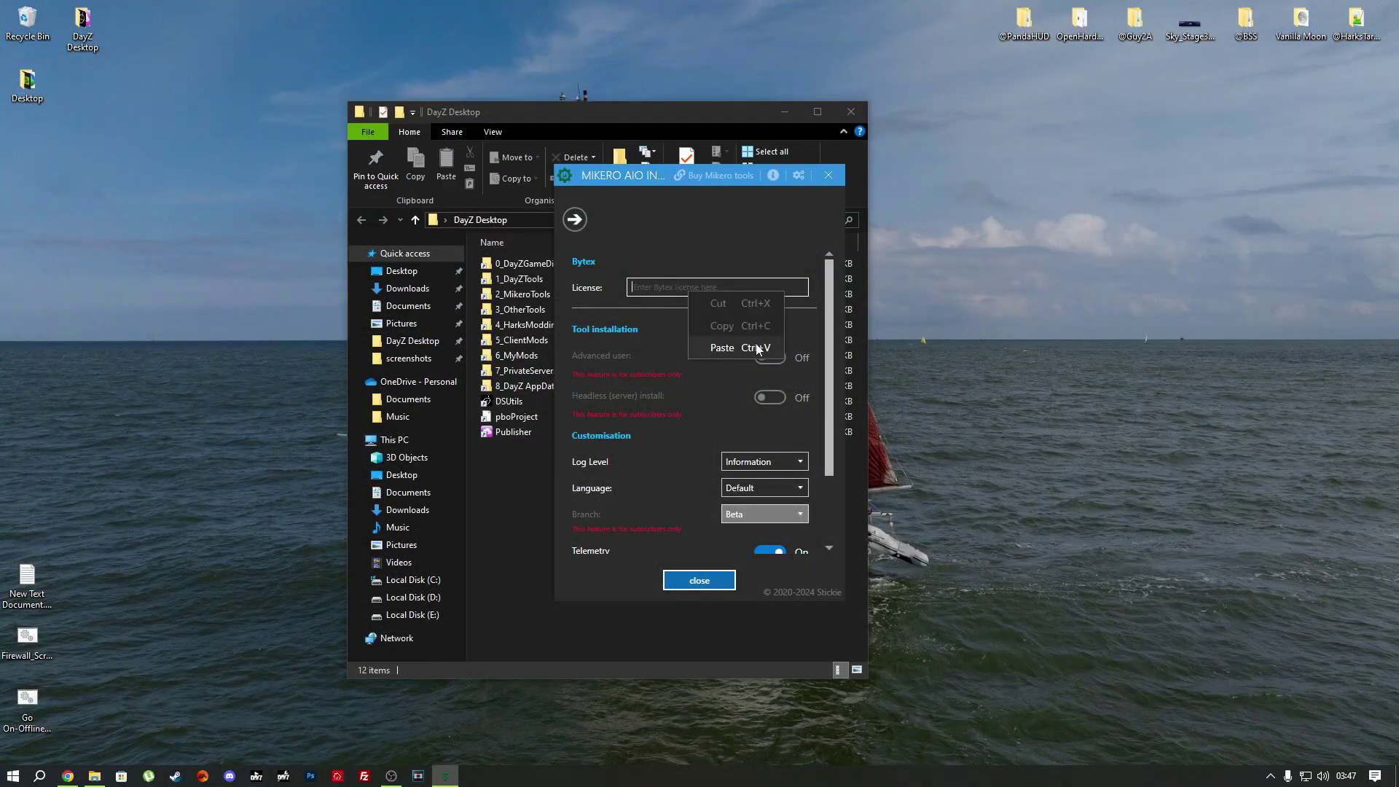
pyautogui.click(758, 349)
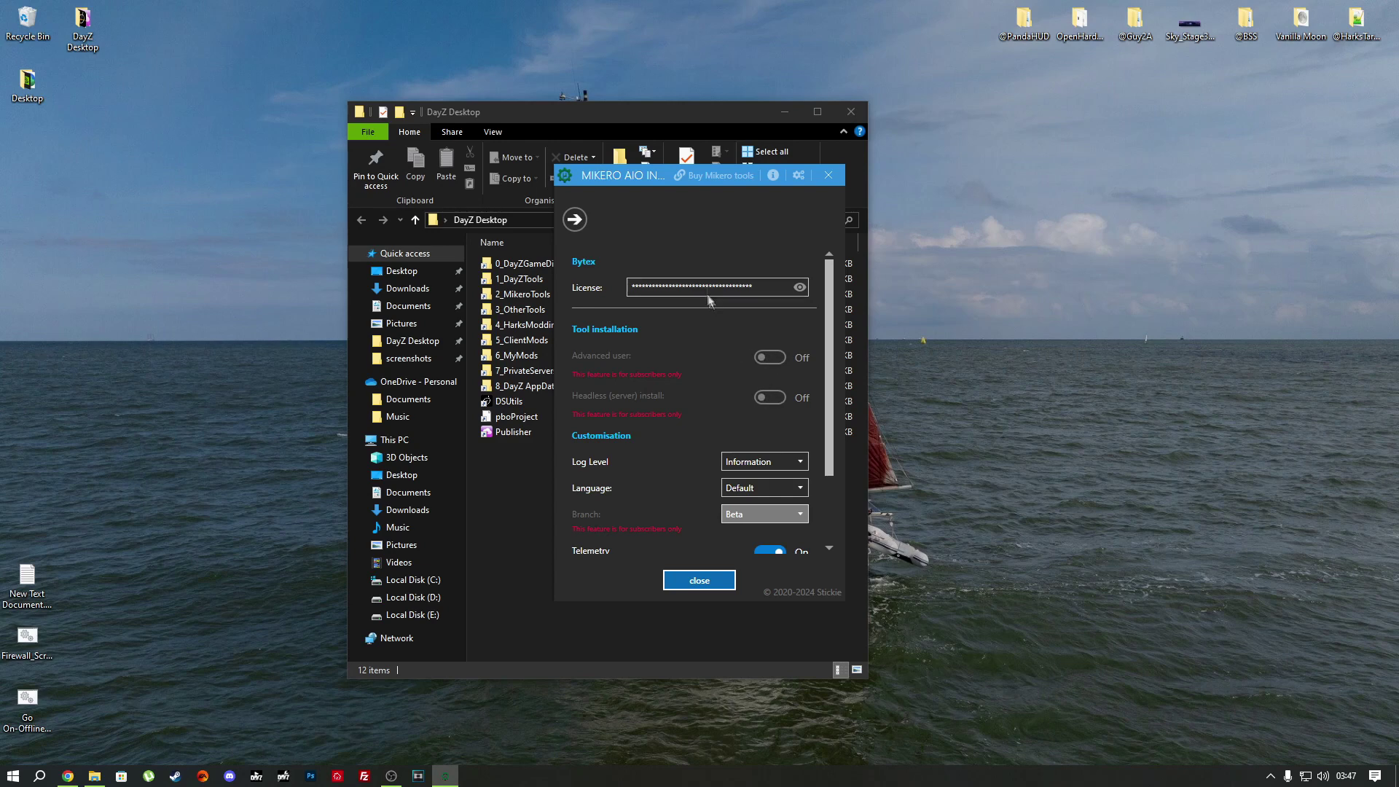
pyautogui.scroll(-3, 697, 326)
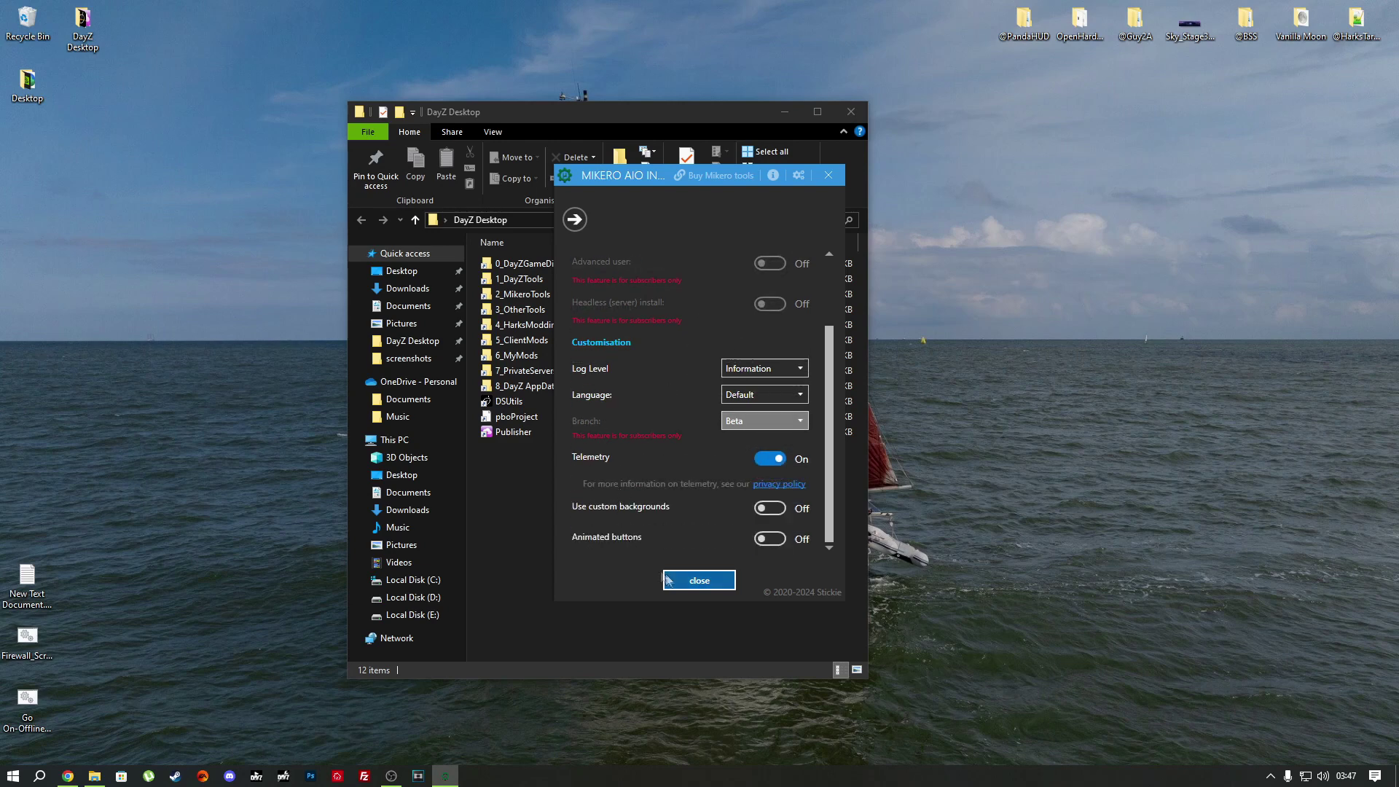
pyautogui.scroll(3, 694, 312)
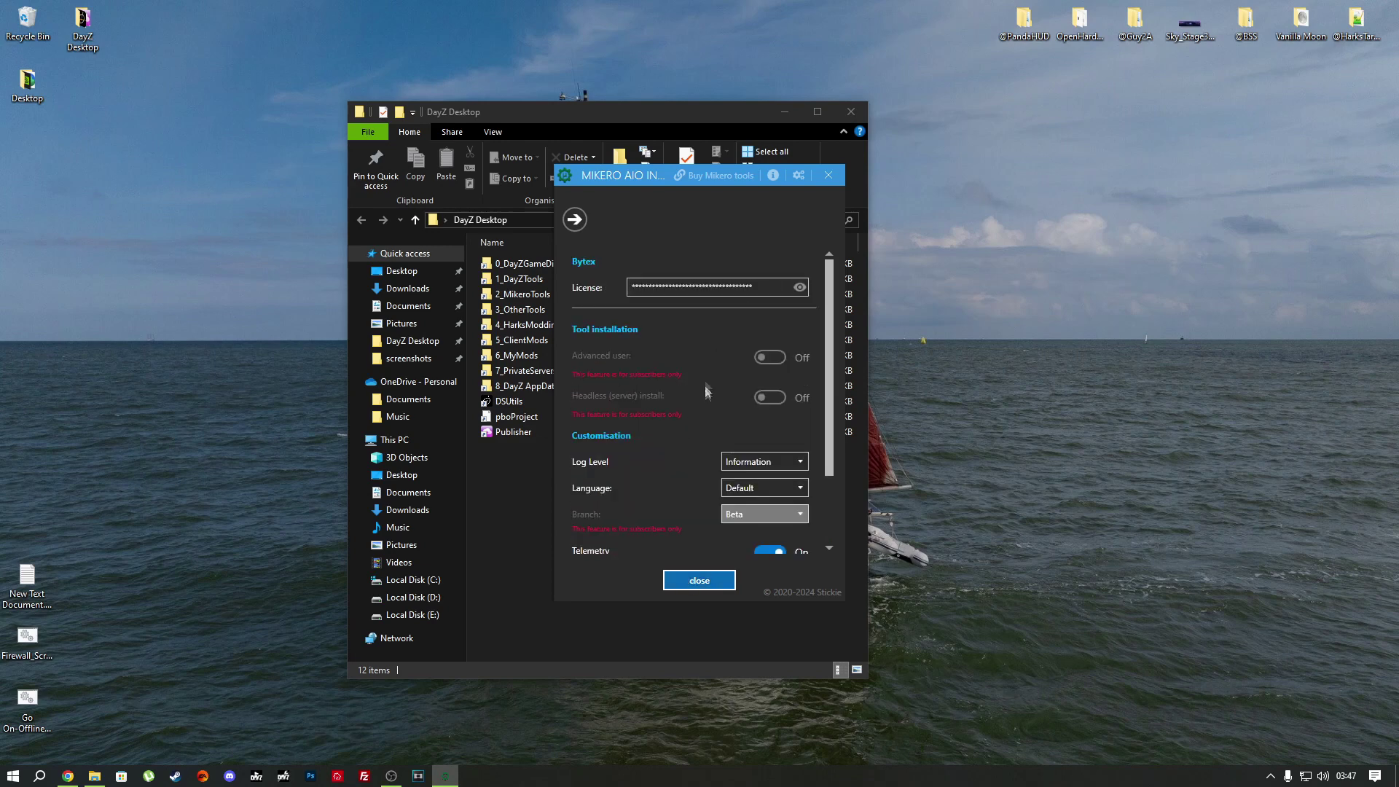
pyautogui.scroll(-3, 705, 392)
pyautogui.click(700, 580)
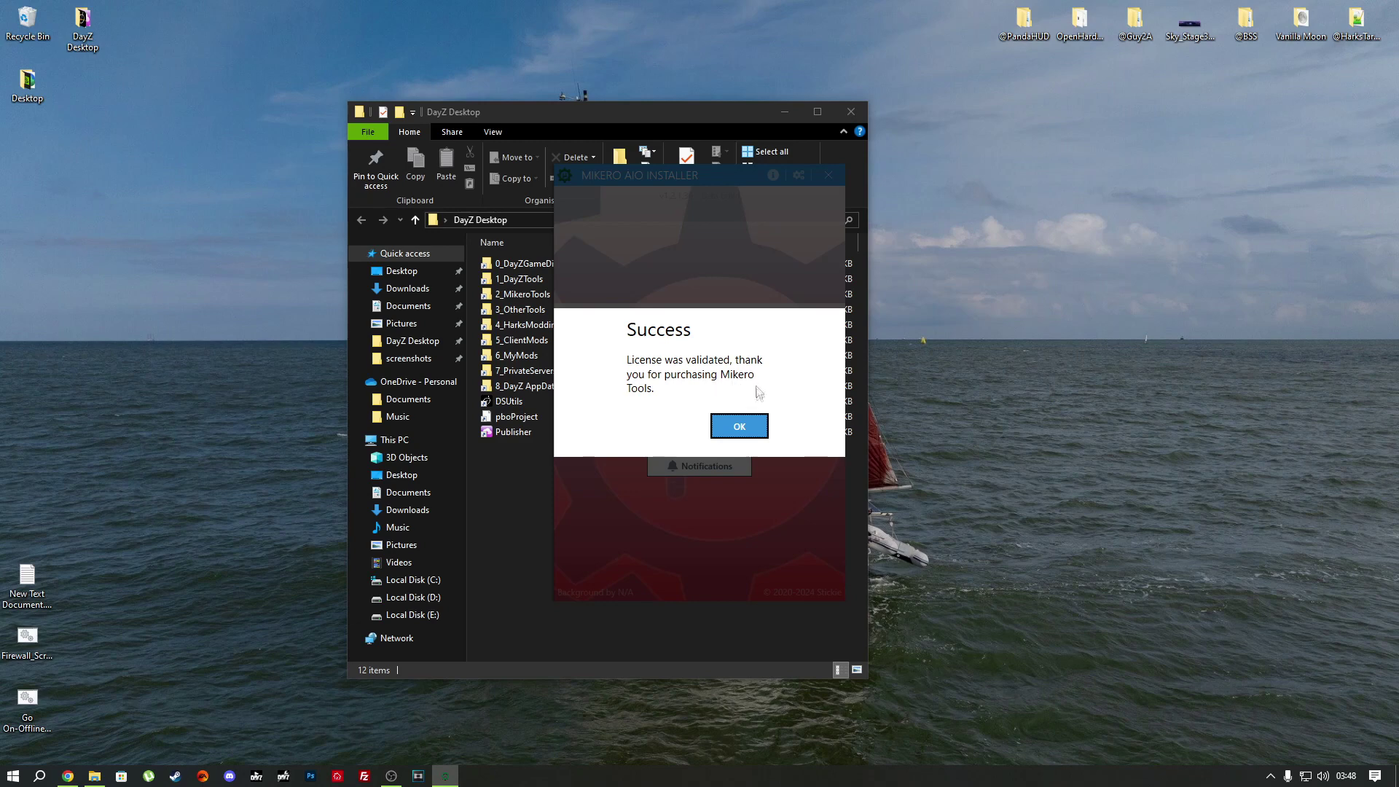
pyautogui.click(732, 431)
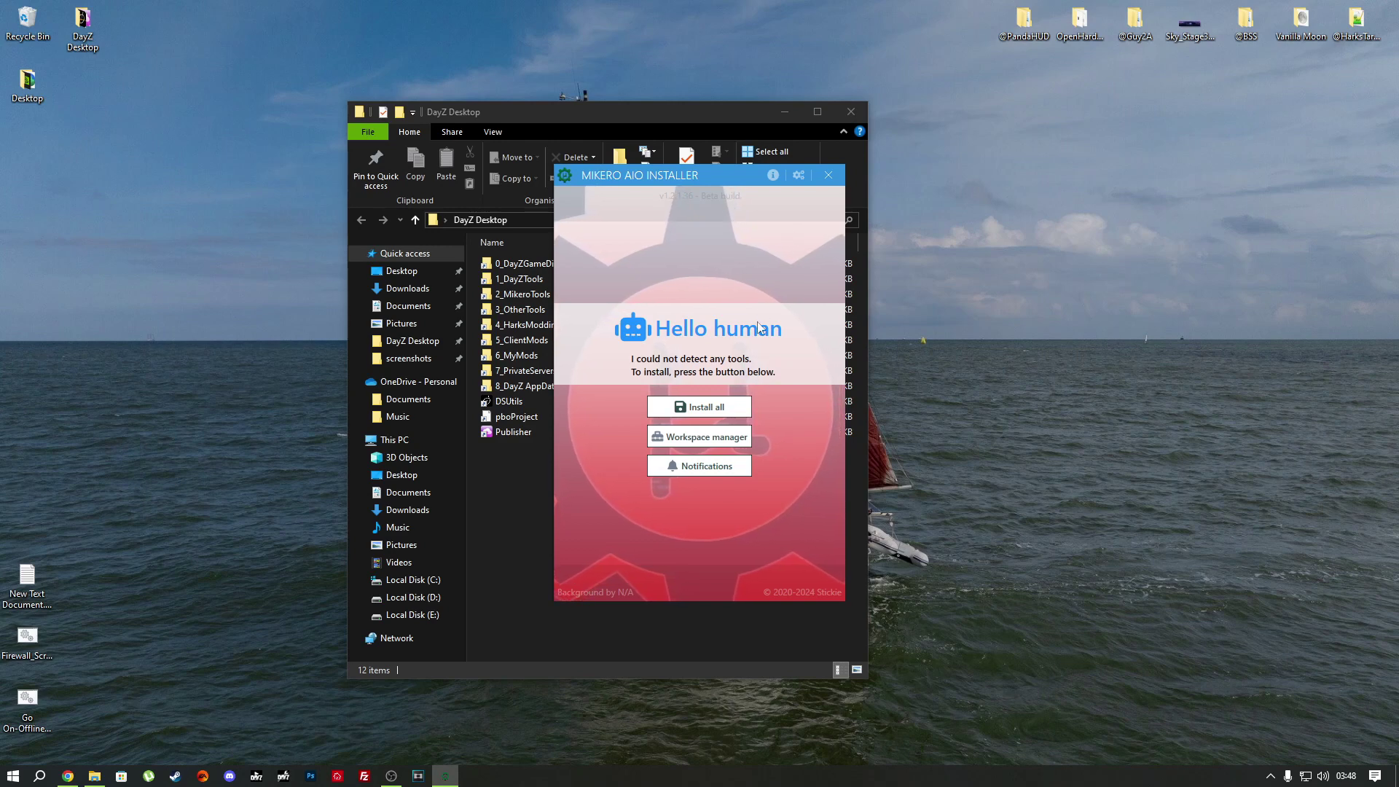
# Step: Turn on Advanced user in the installer settings and try to install all tools
pyautogui.click(797, 177)
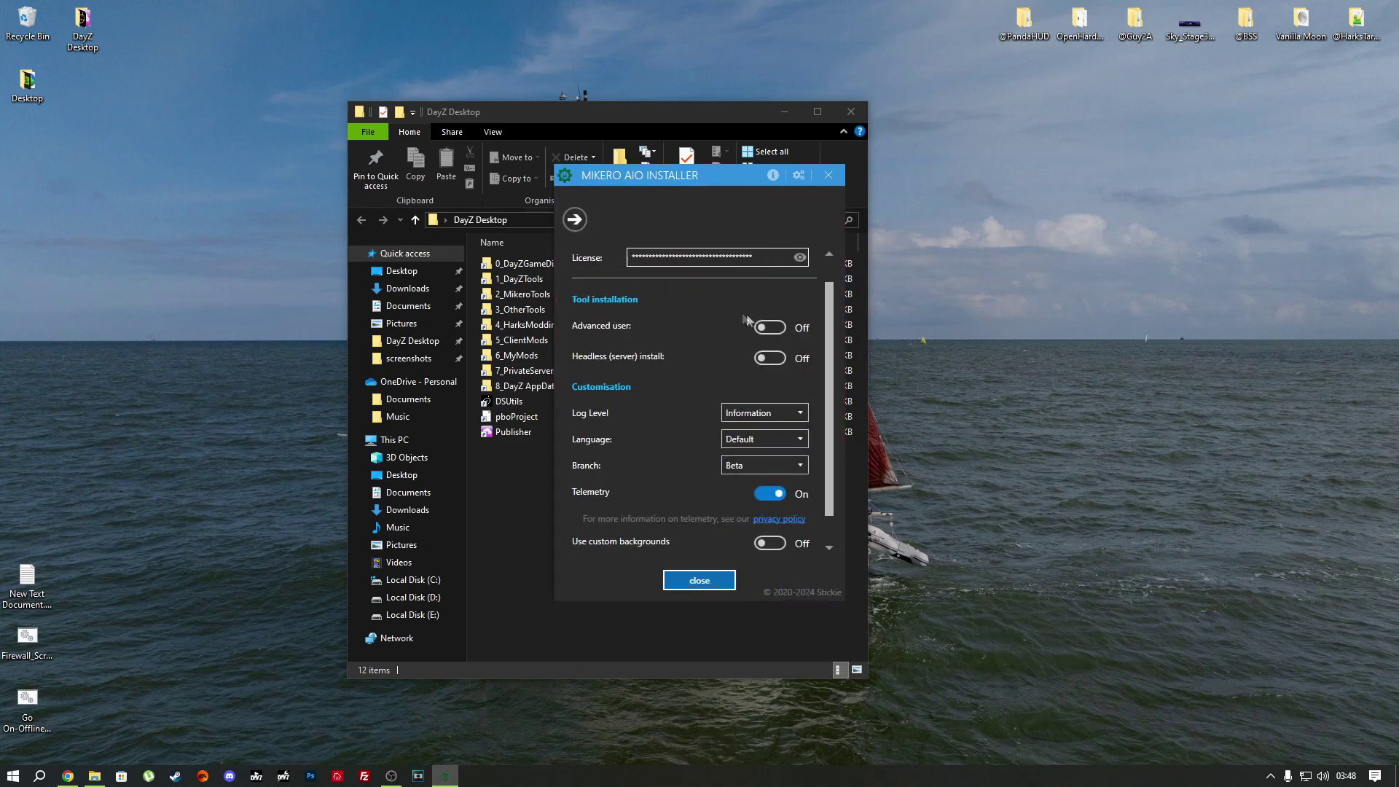
pyautogui.click(769, 327)
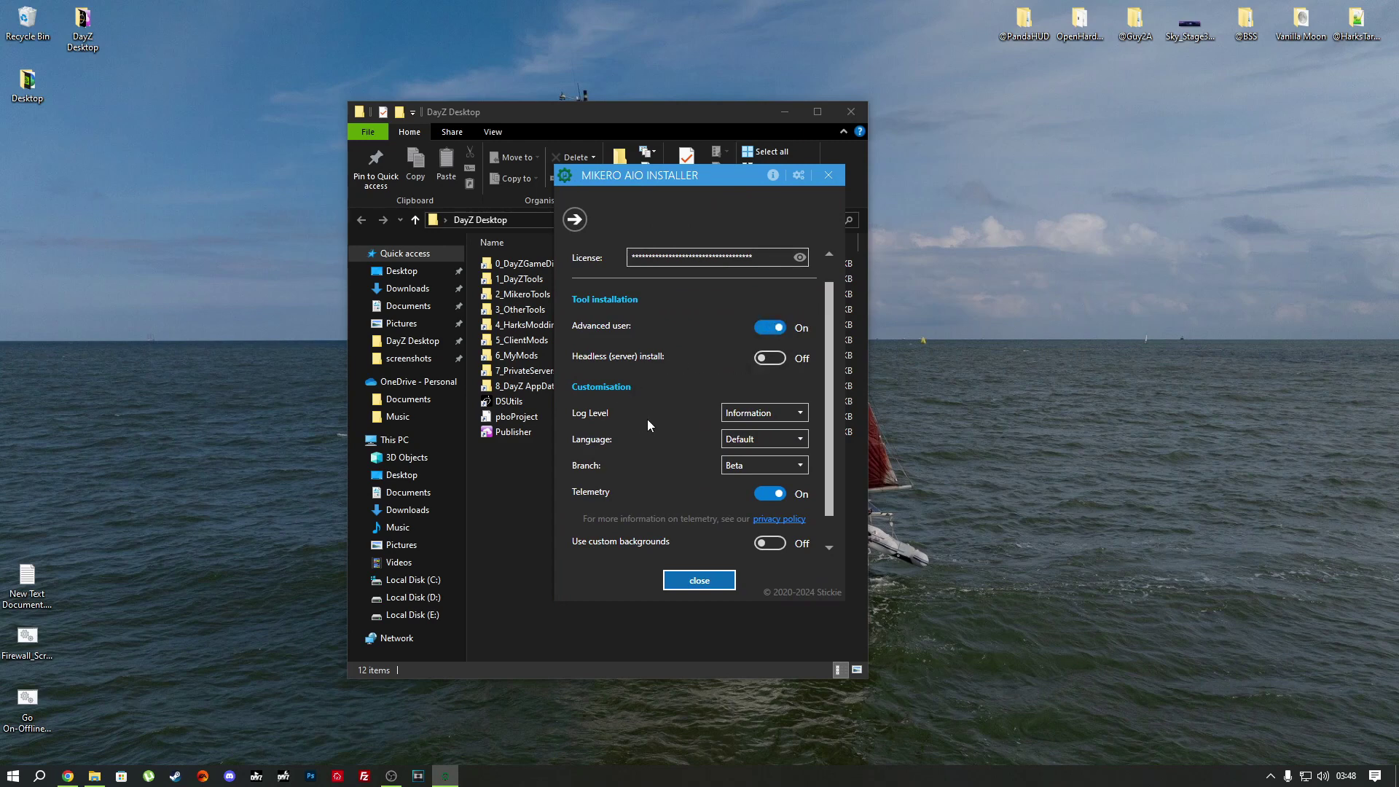
pyautogui.scroll(-1, 654, 475)
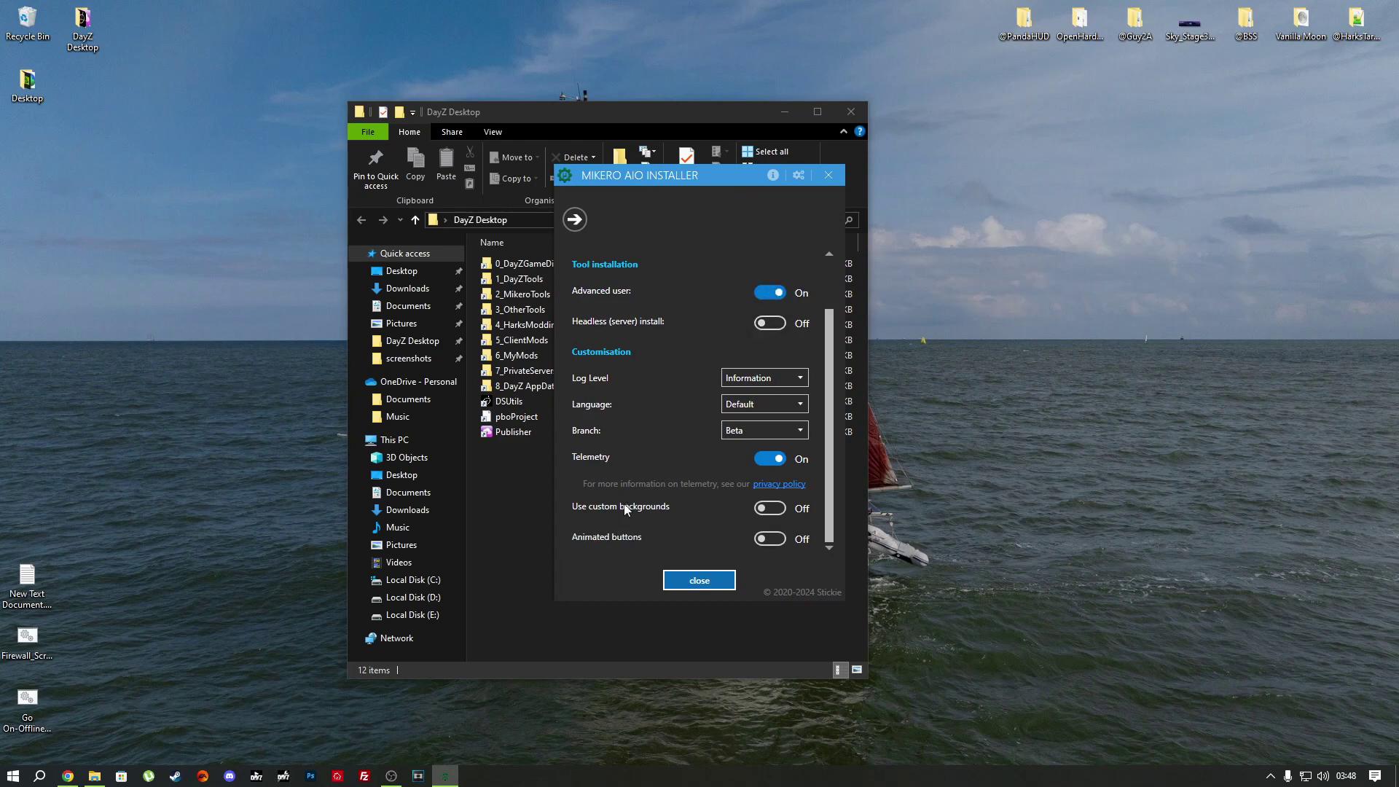
pyautogui.click(699, 581)
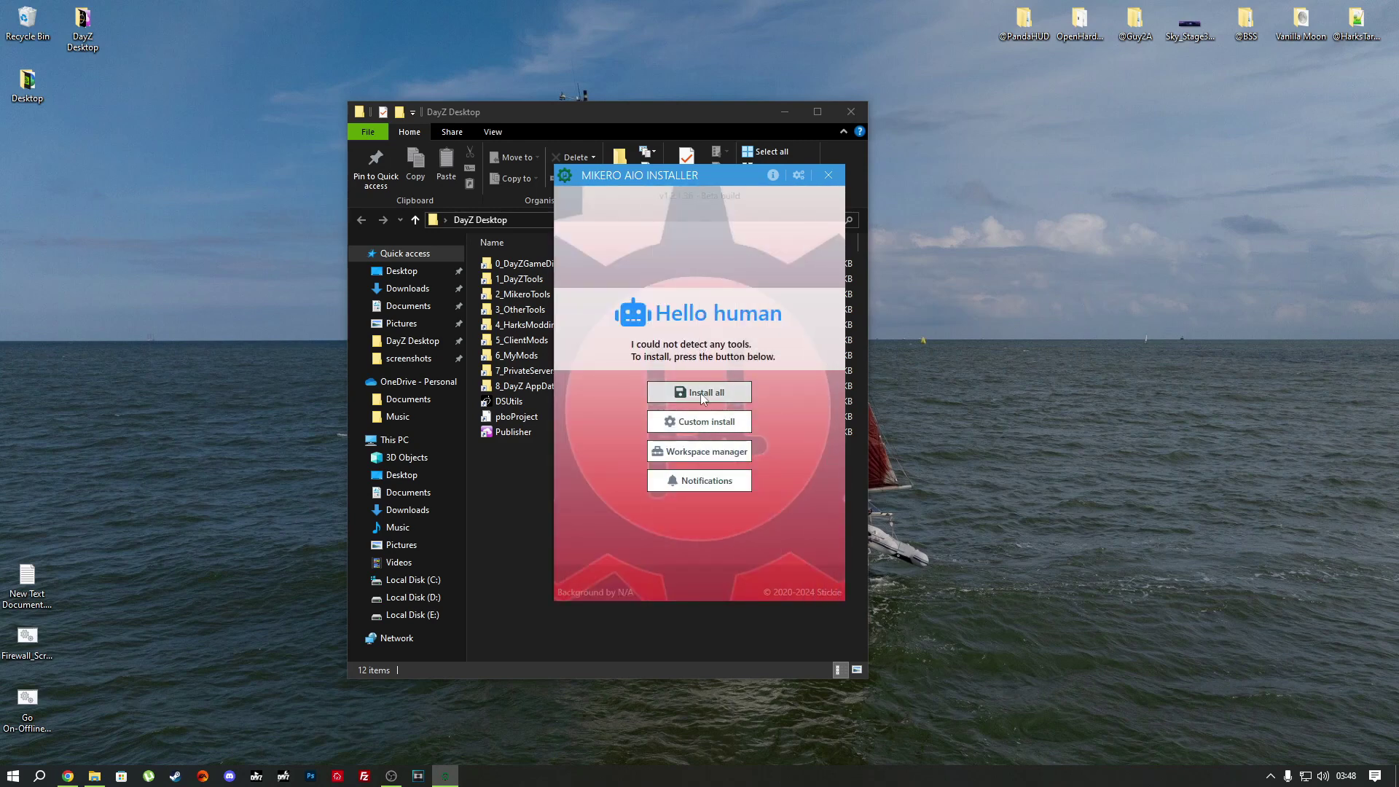
pyautogui.click(701, 393)
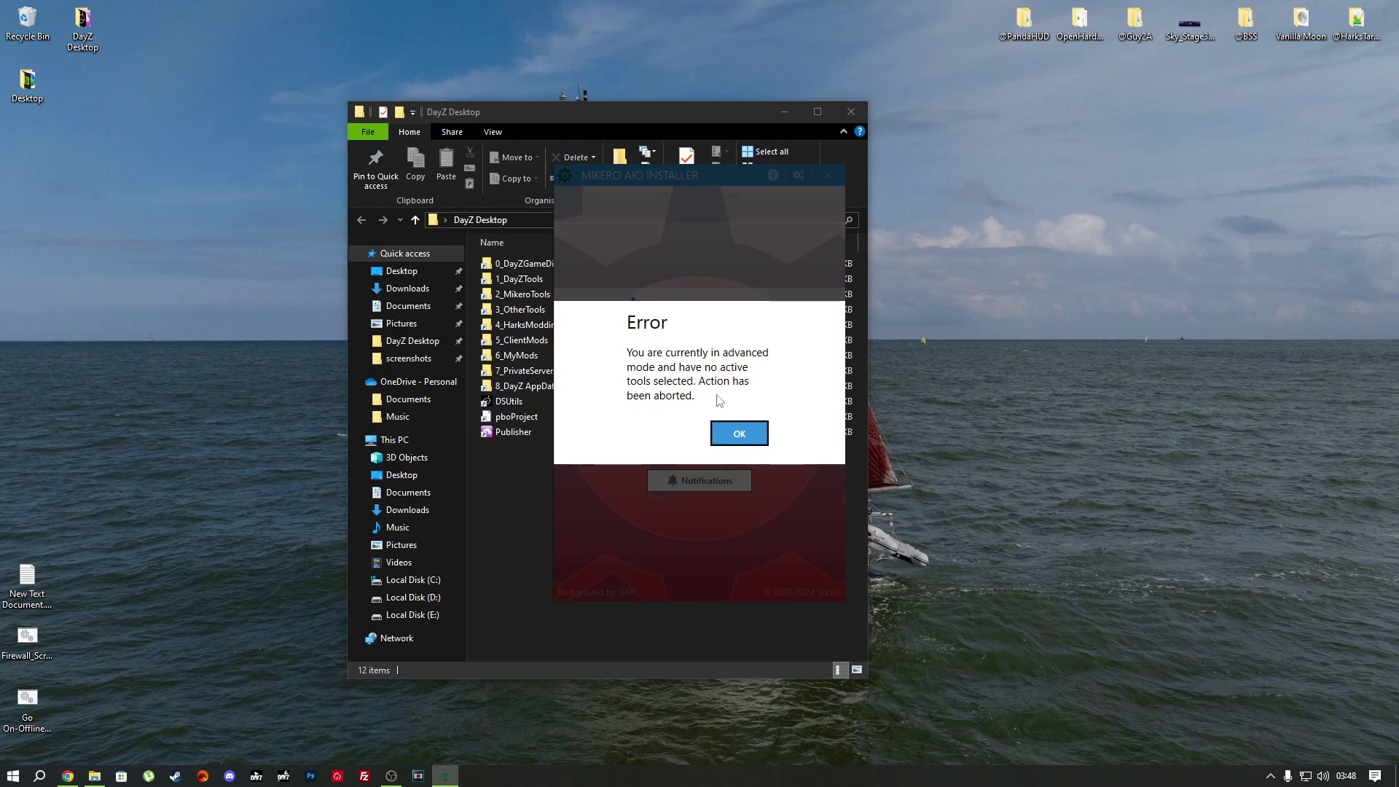
pyautogui.click(738, 433)
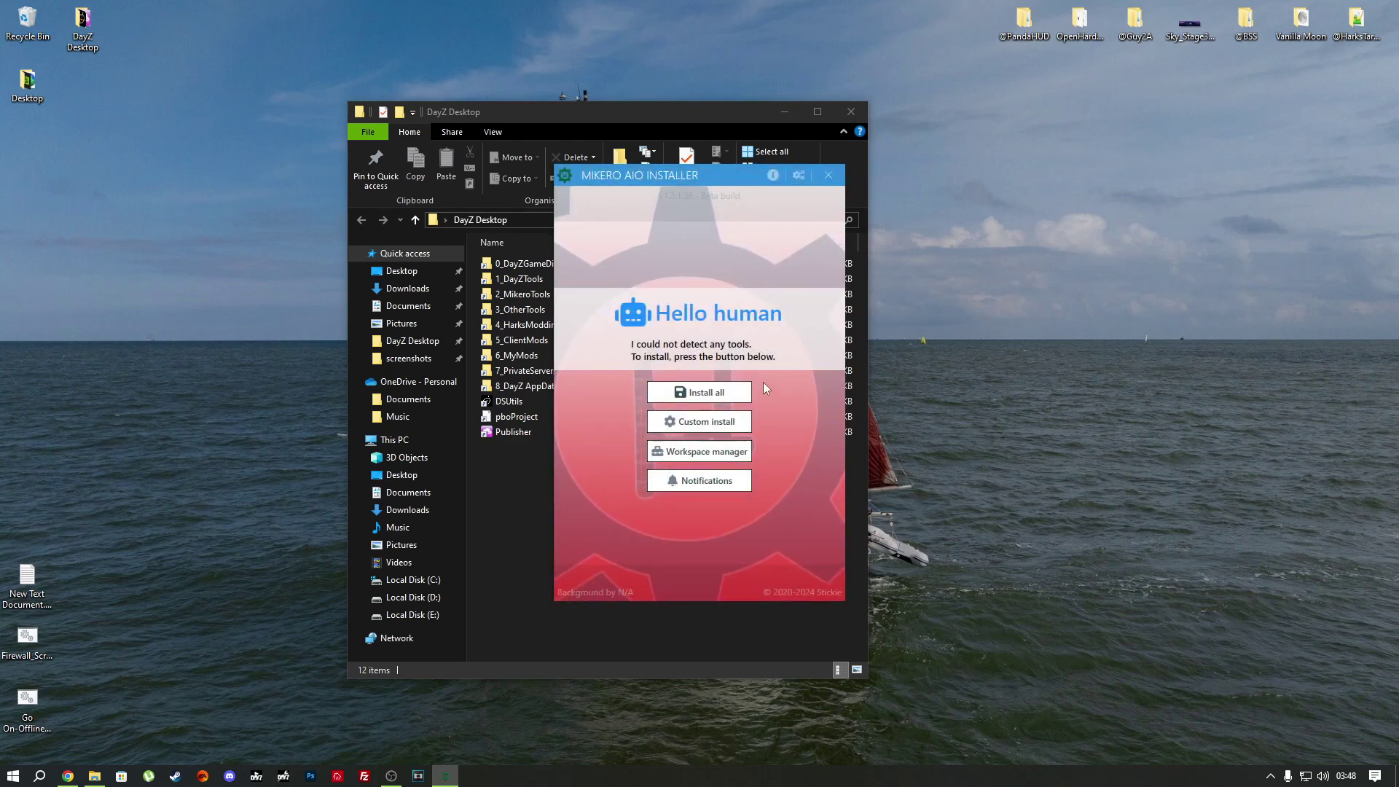
# Step: In the custom install profile, include the tools from ArmA3p through Rapify plus texConverters, leave out sdk and sdkexamples, and save
pyautogui.click(710, 421)
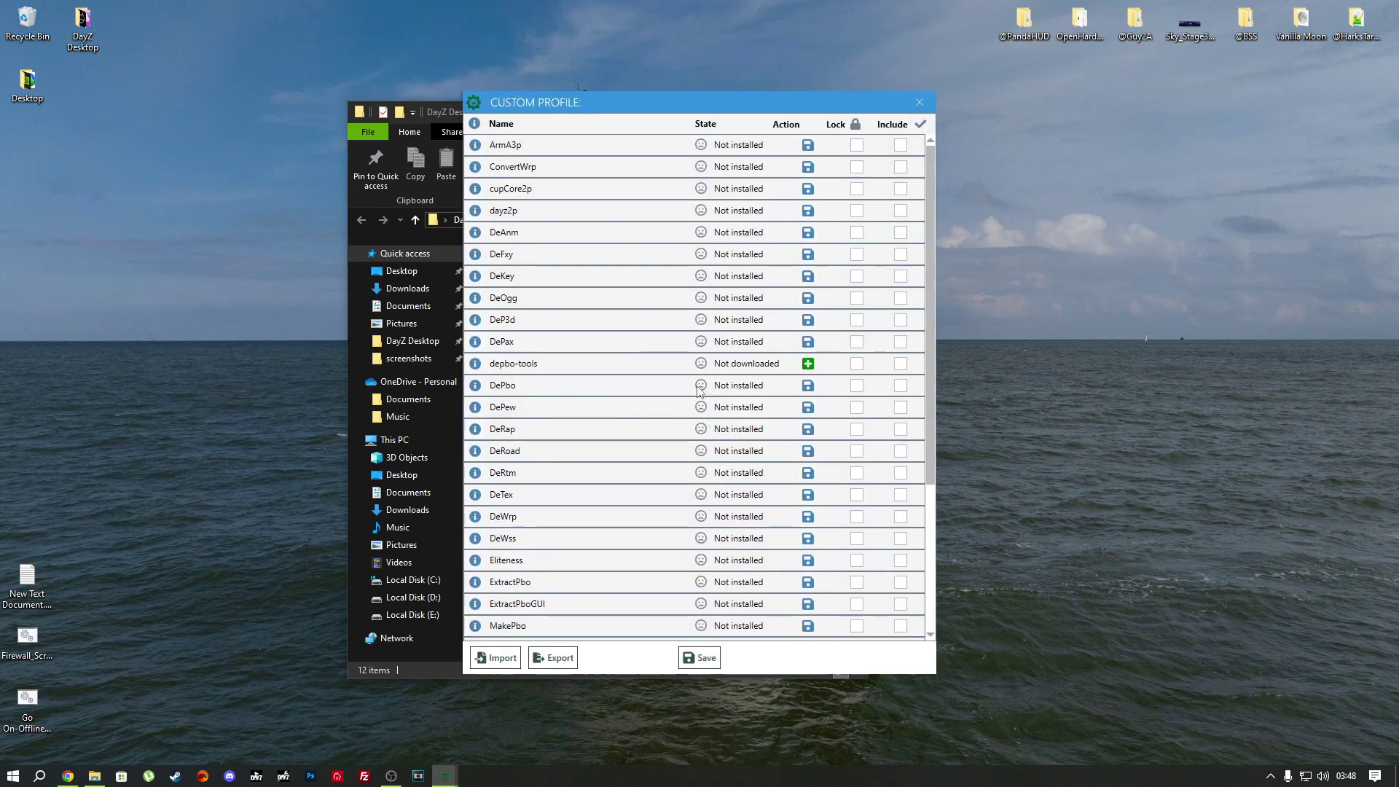
pyautogui.scroll(-3, 615, 339)
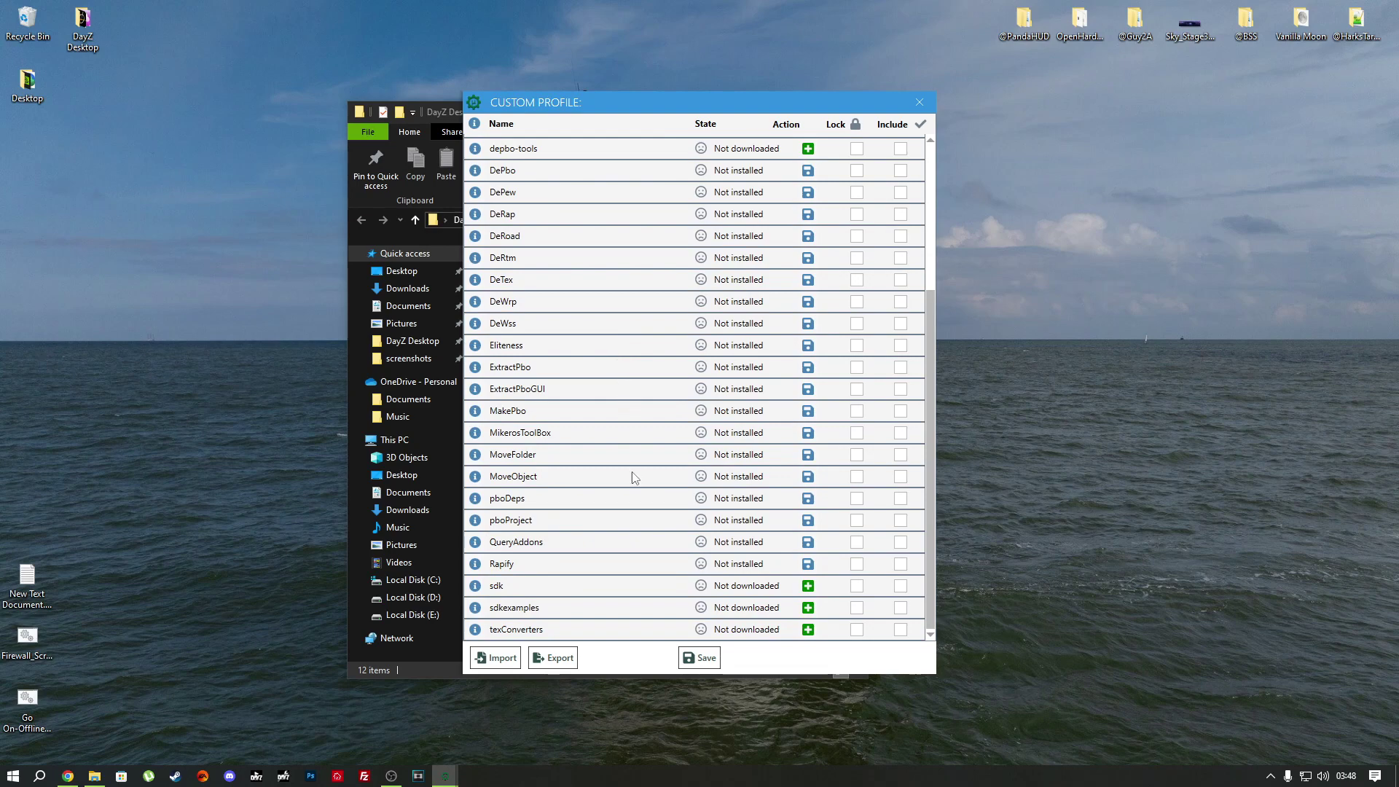
pyautogui.scroll(2, 645, 528)
pyautogui.scroll(3, 648, 532)
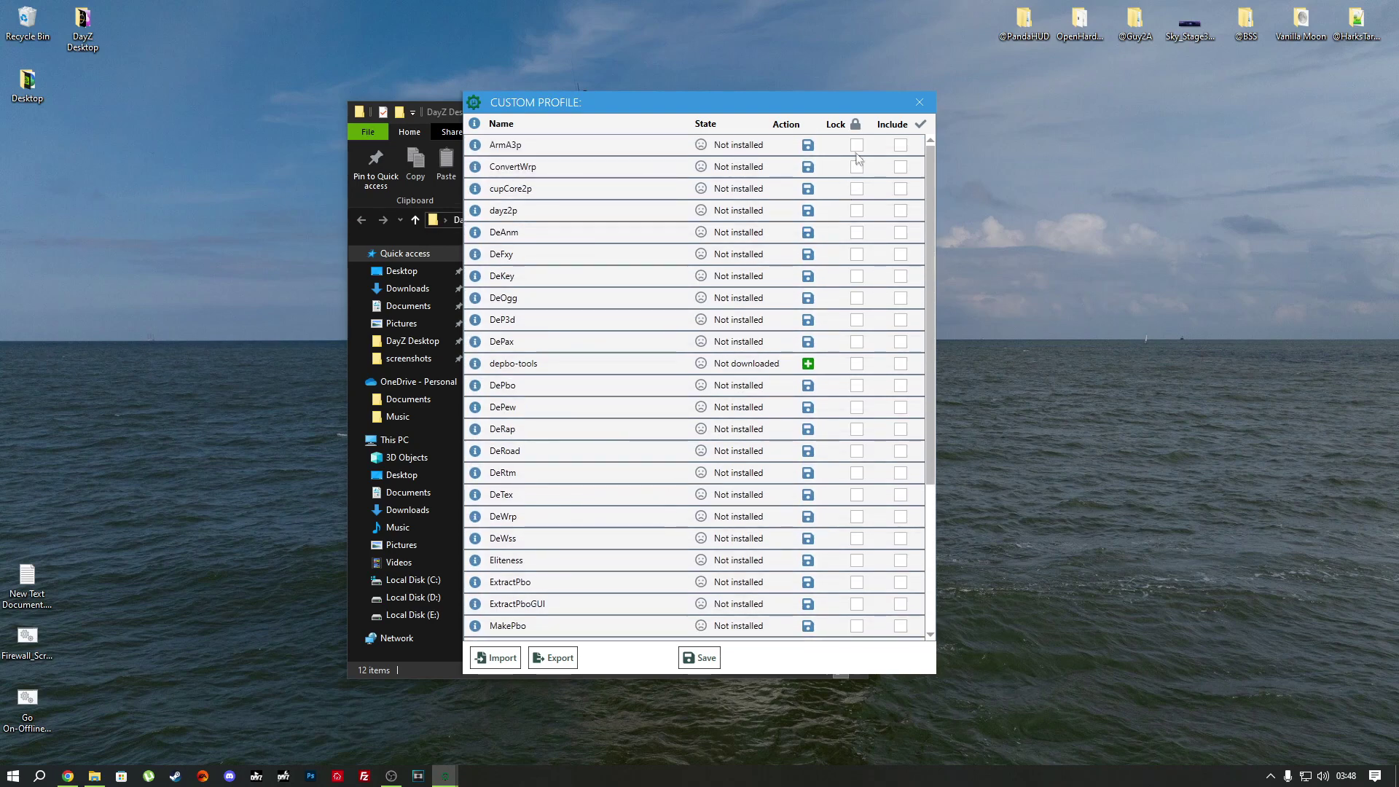
pyautogui.click(901, 145)
pyautogui.click(900, 167)
pyautogui.click(902, 189)
pyautogui.click(902, 210)
pyautogui.click(901, 232)
pyautogui.click(902, 254)
pyautogui.click(902, 276)
pyautogui.click(902, 320)
pyautogui.click(901, 342)
pyautogui.click(902, 363)
pyautogui.click(901, 408)
pyautogui.click(901, 430)
pyautogui.click(901, 451)
pyautogui.click(901, 473)
pyautogui.click(902, 495)
pyautogui.click(901, 517)
pyautogui.click(901, 538)
pyautogui.click(902, 560)
pyautogui.click(901, 582)
pyautogui.click(901, 626)
pyautogui.click(901, 604)
pyautogui.scroll(-3, 893, 543)
pyautogui.click(901, 433)
pyautogui.click(901, 454)
pyautogui.click(901, 477)
pyautogui.click(901, 499)
pyautogui.click(901, 520)
pyautogui.click(901, 542)
pyautogui.click(901, 564)
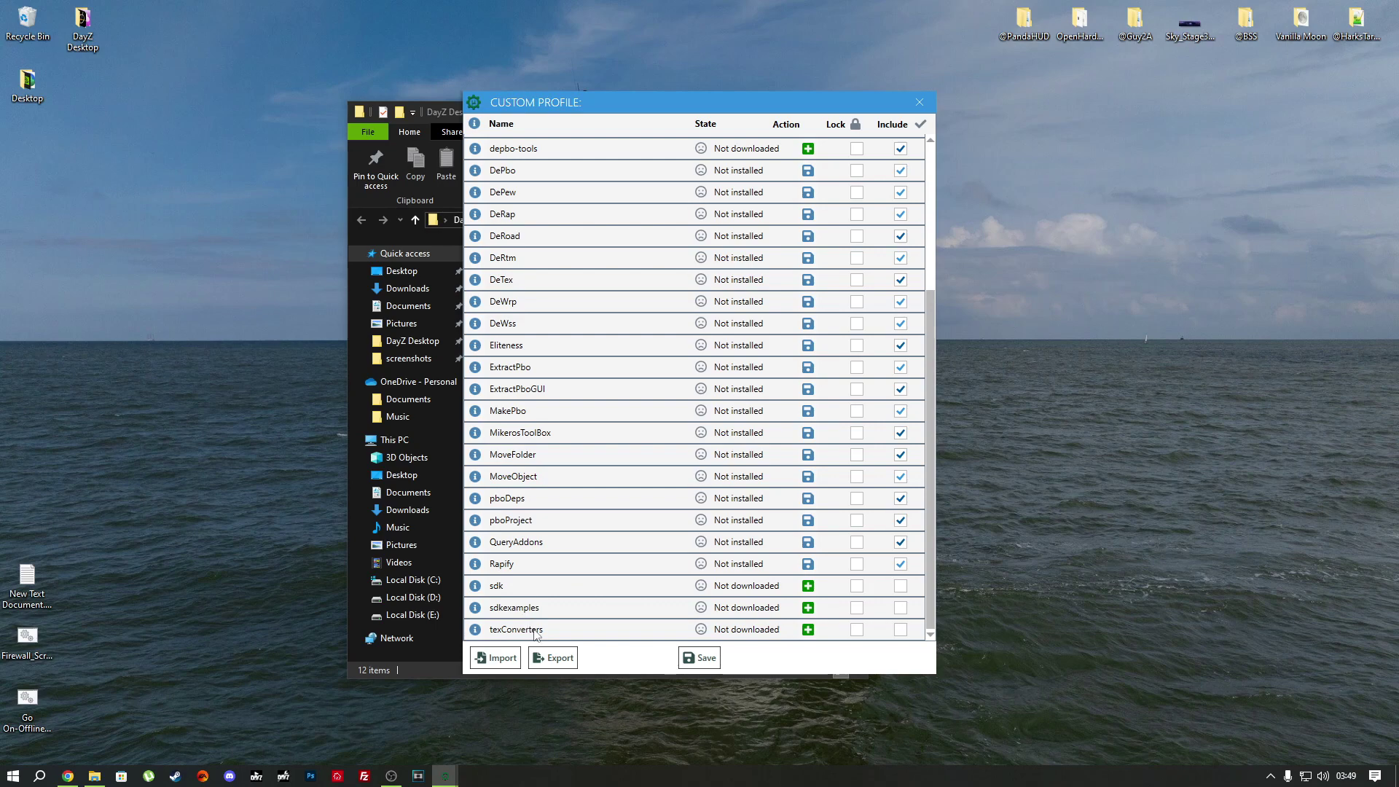
pyautogui.click(901, 630)
pyautogui.click(707, 658)
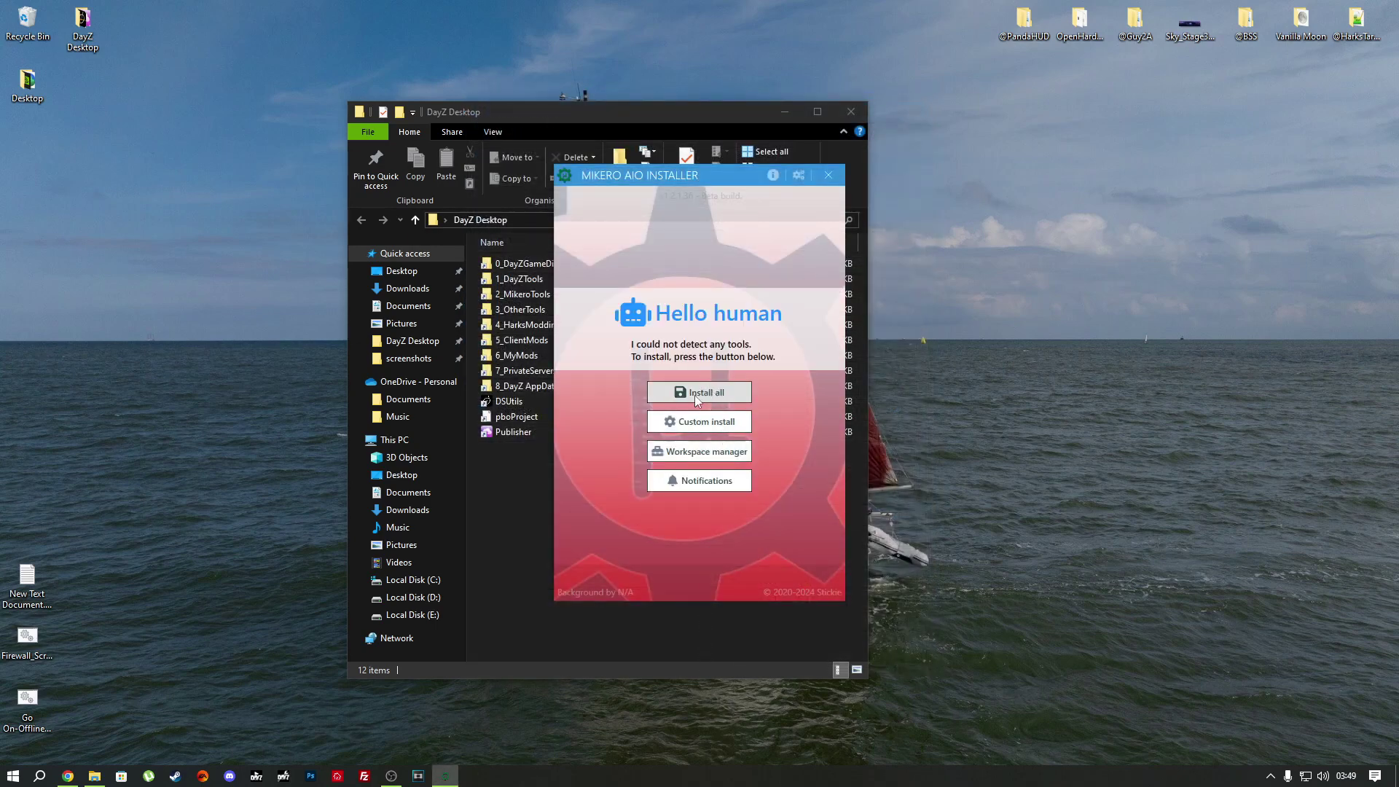
# Step: Install all the included Mikero tools and close the installer when it finishes
pyautogui.click(693, 395)
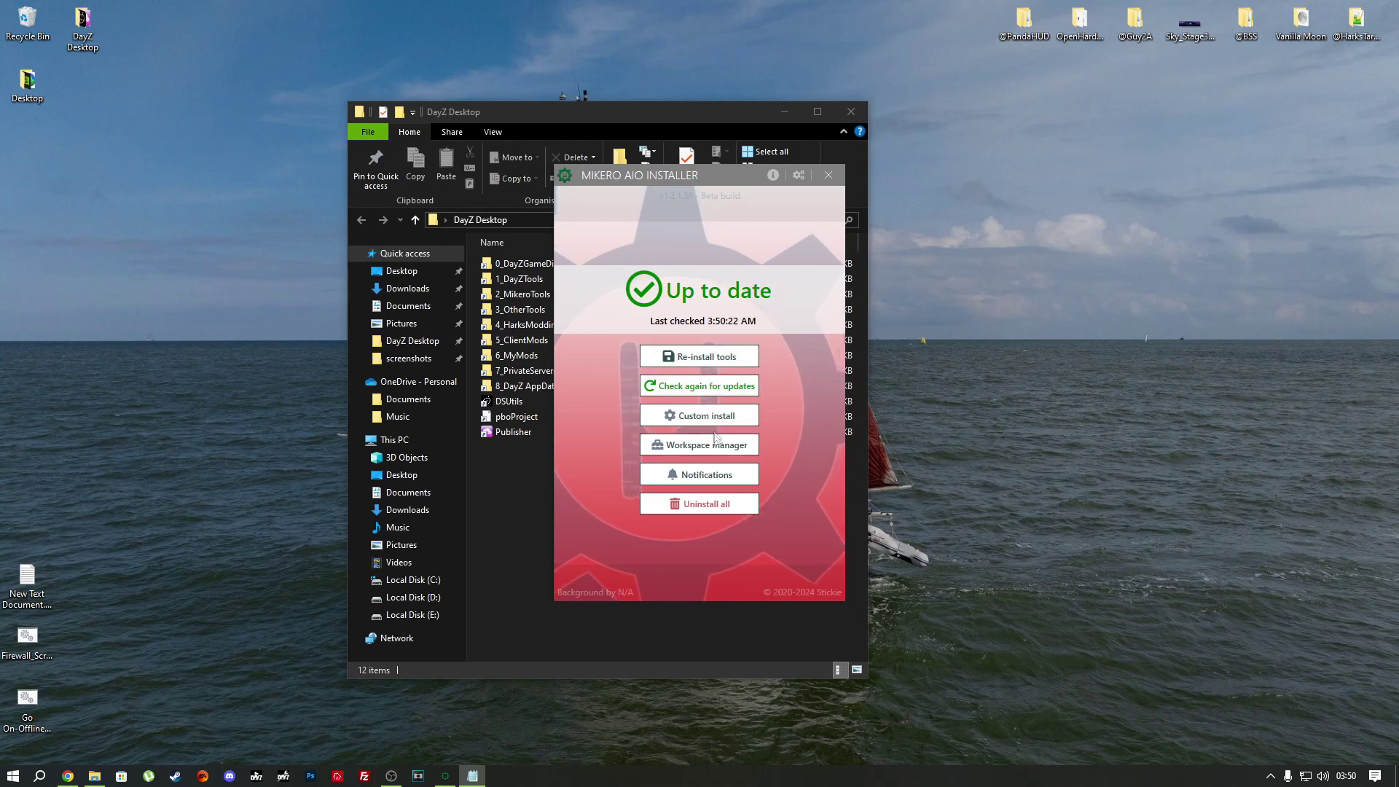
pyautogui.click(828, 175)
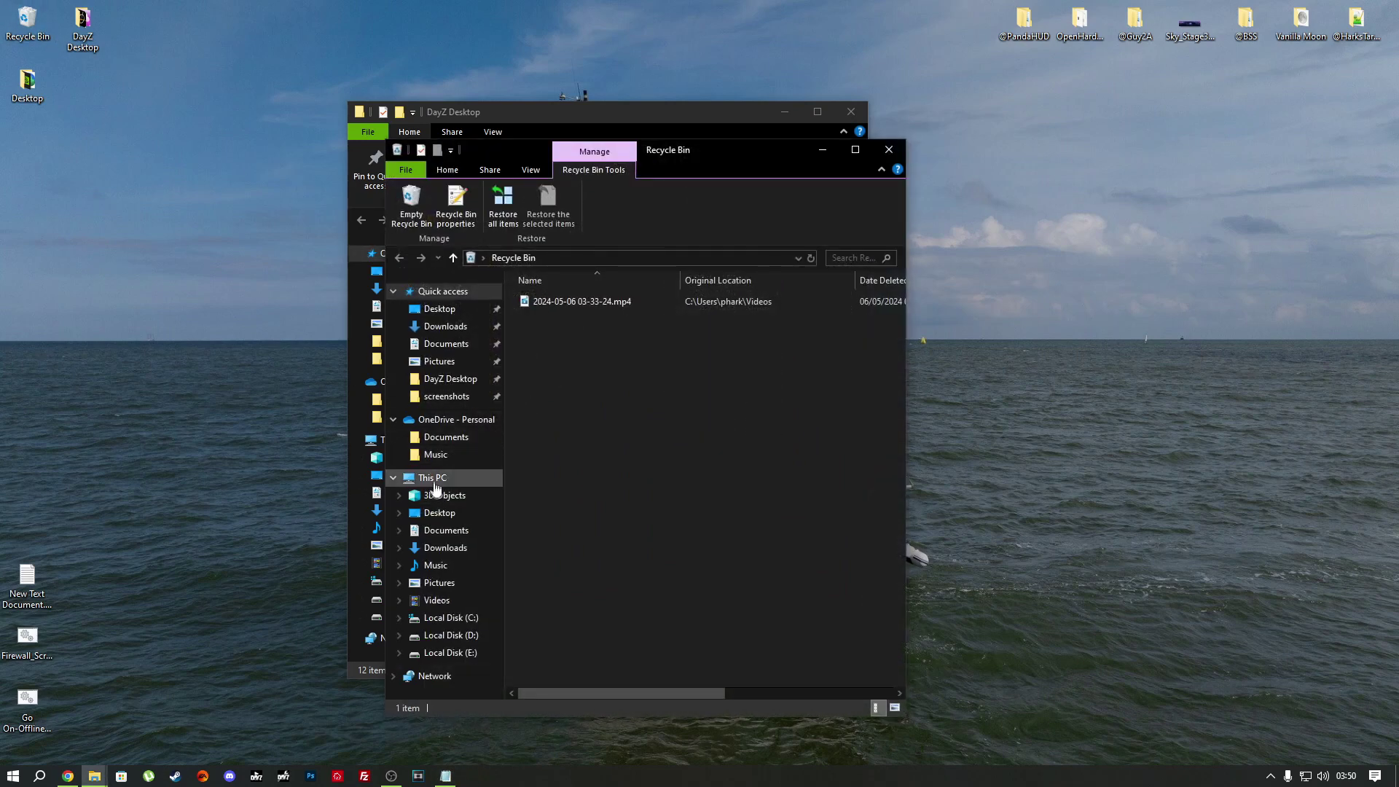
# Step: Check Program Files on drive C: for the installed tools, and open C:\Program Files (x86)\Mikero\DePboTools
pyautogui.click(416, 480)
pyautogui.doubleClick(588, 497)
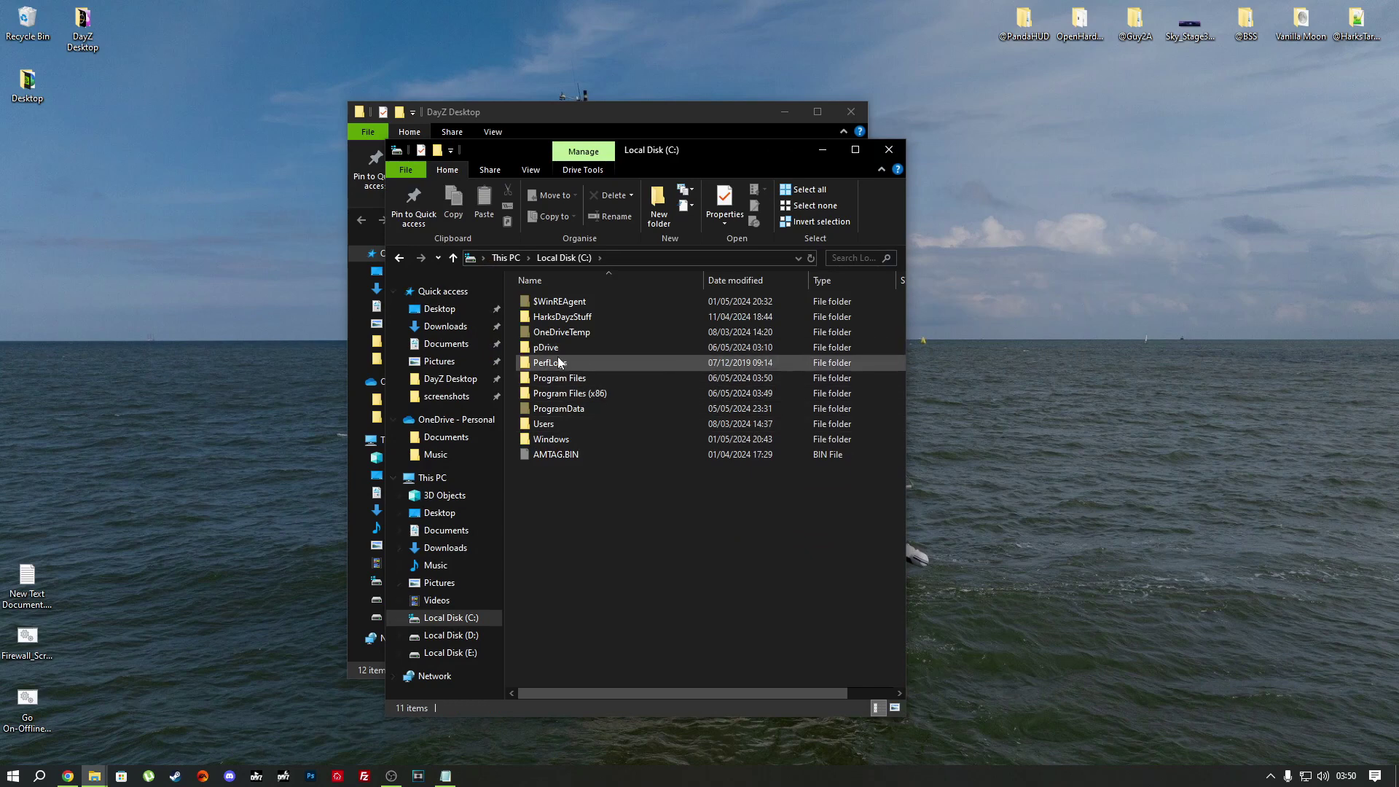
pyautogui.doubleClick(561, 379)
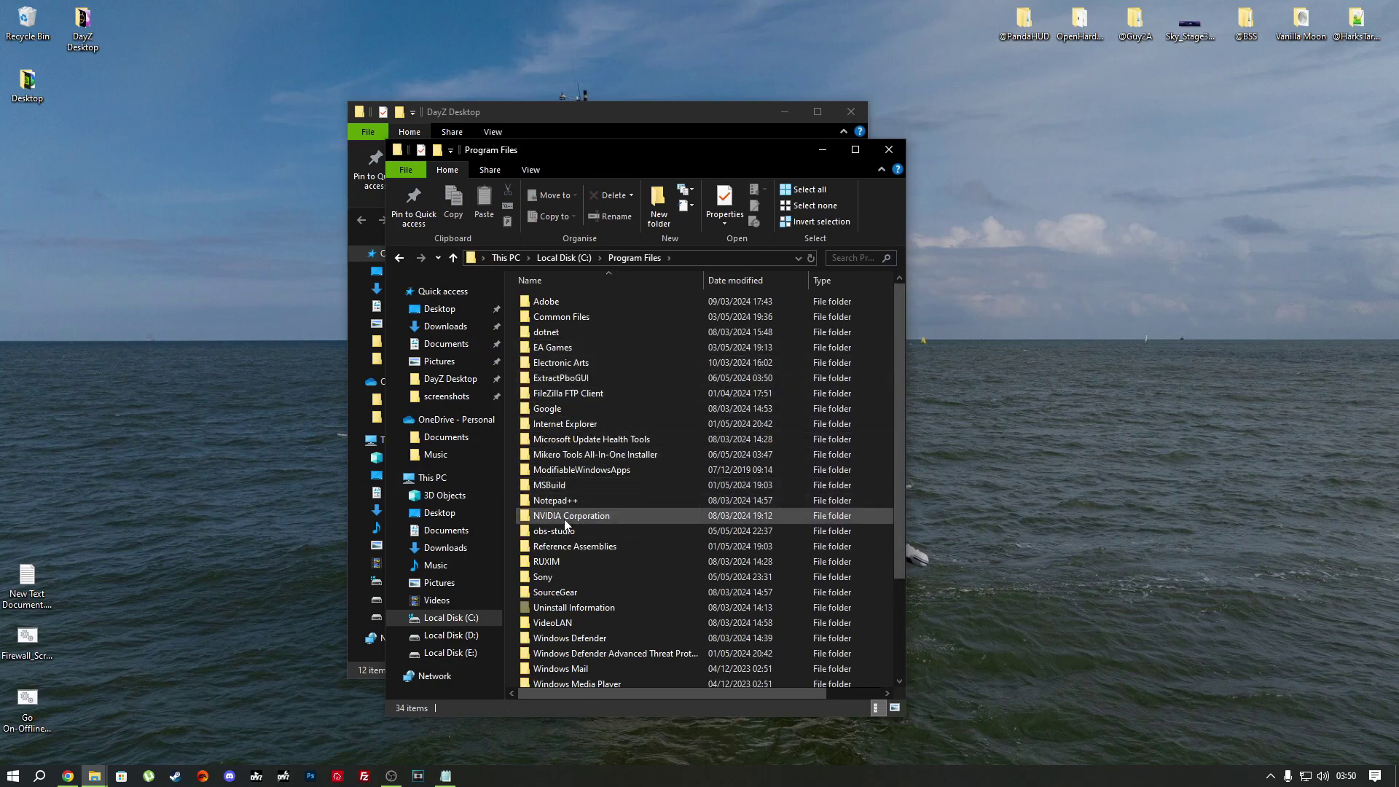
pyautogui.hotkey('alt', 'Left')
pyautogui.doubleClick(620, 394)
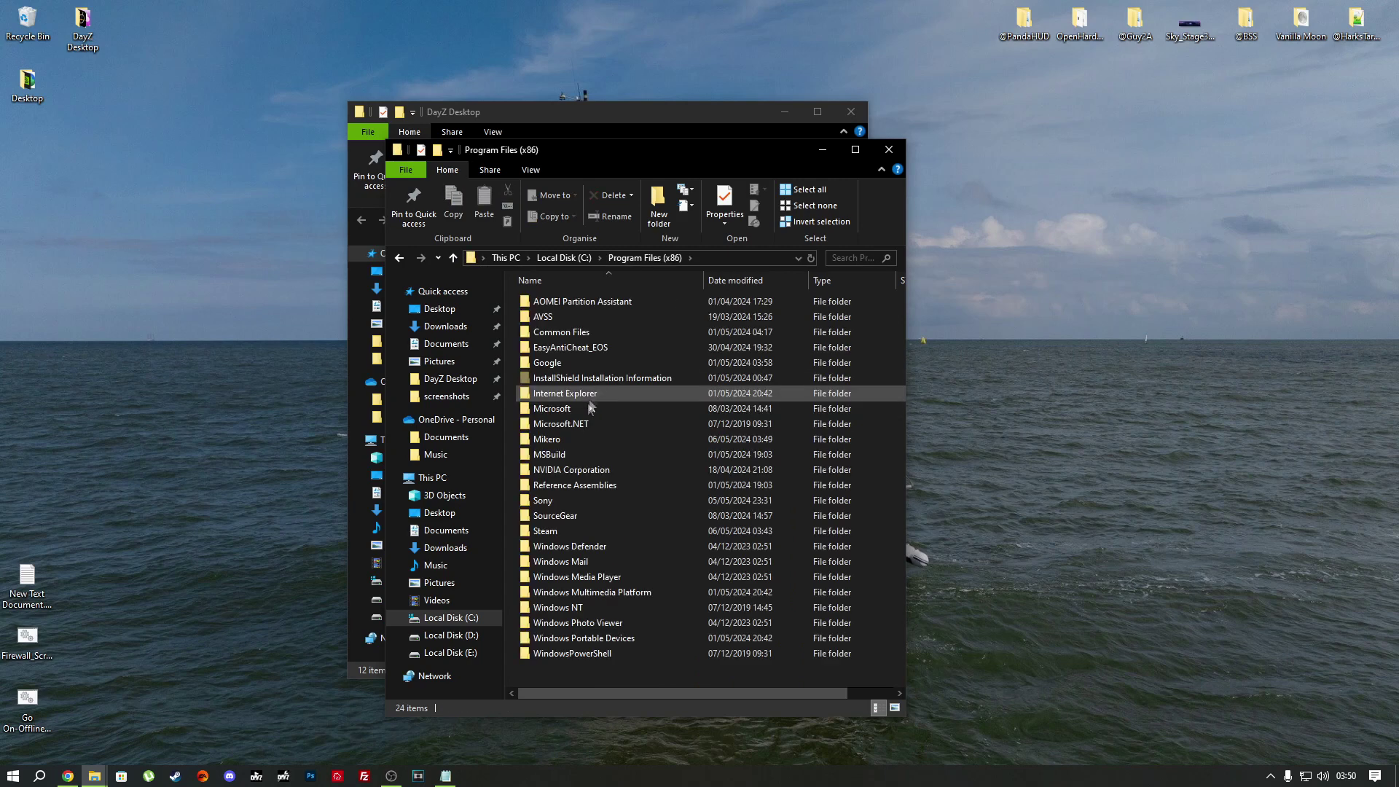
pyautogui.doubleClick(564, 438)
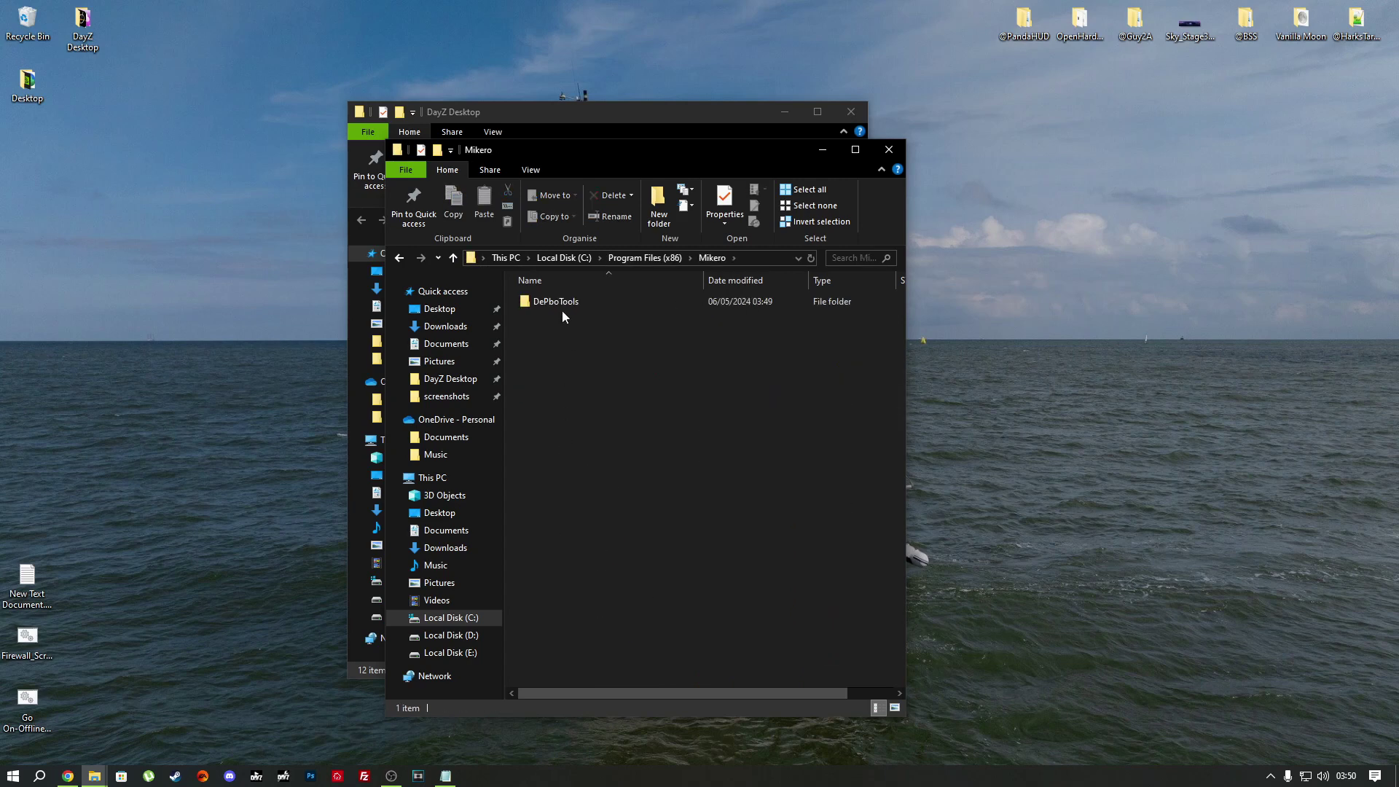
pyautogui.click(554, 305)
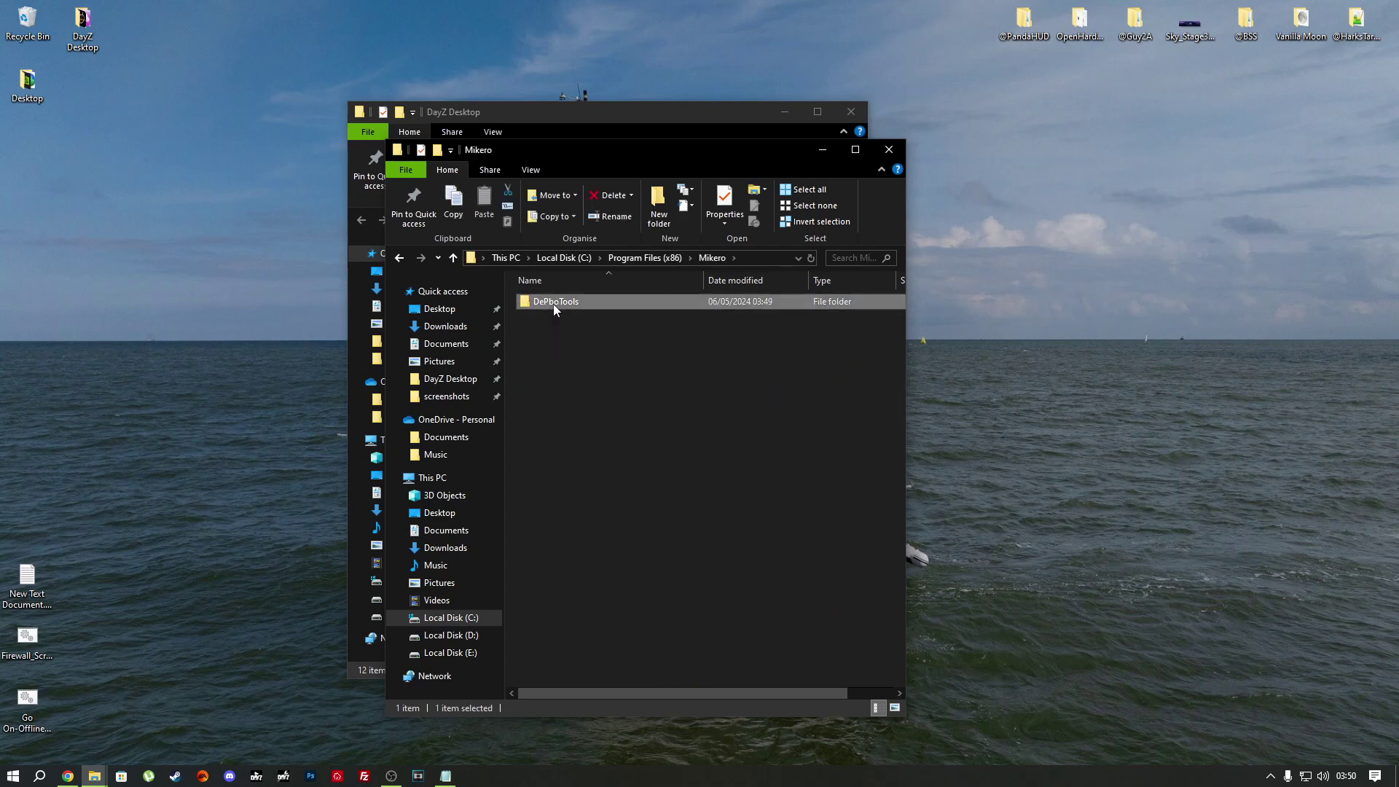
pyautogui.doubleClick(553, 304)
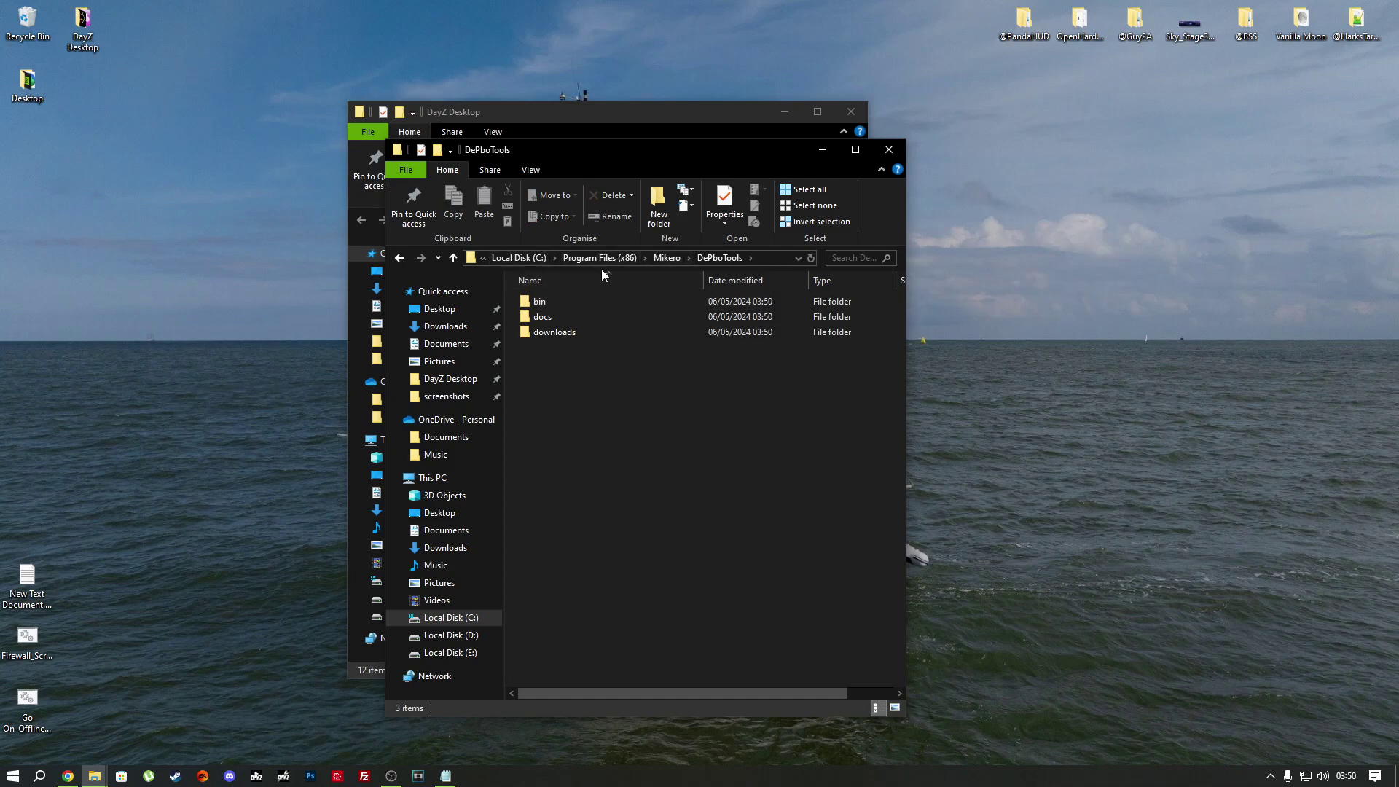
# Step: Check that the 2_MikeroTools shortcut in DayZ Desktop leads to the DePboTools folder, and close the duplicate folder window
pyautogui.moveTo(605, 144); pyautogui.dragTo(1103, 119)
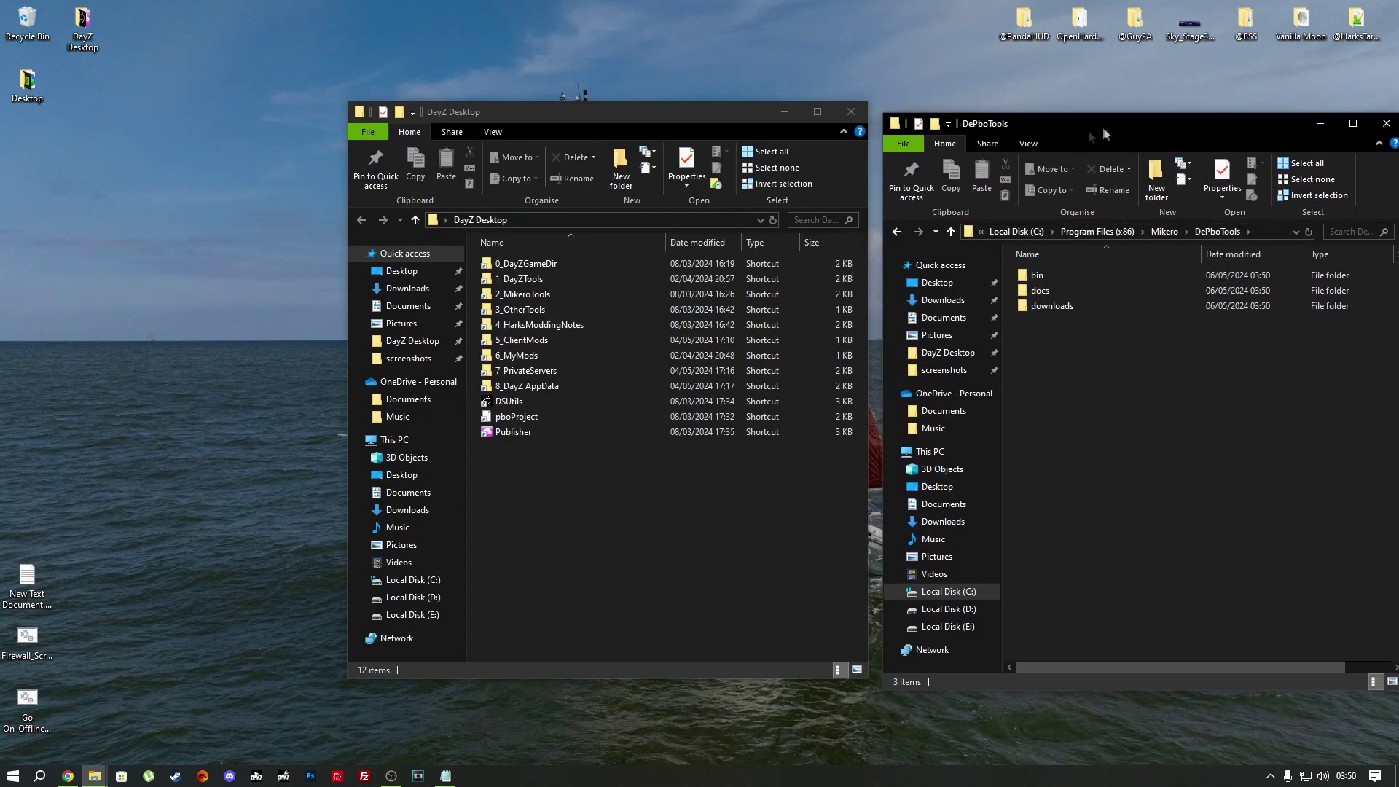
pyautogui.click(523, 293)
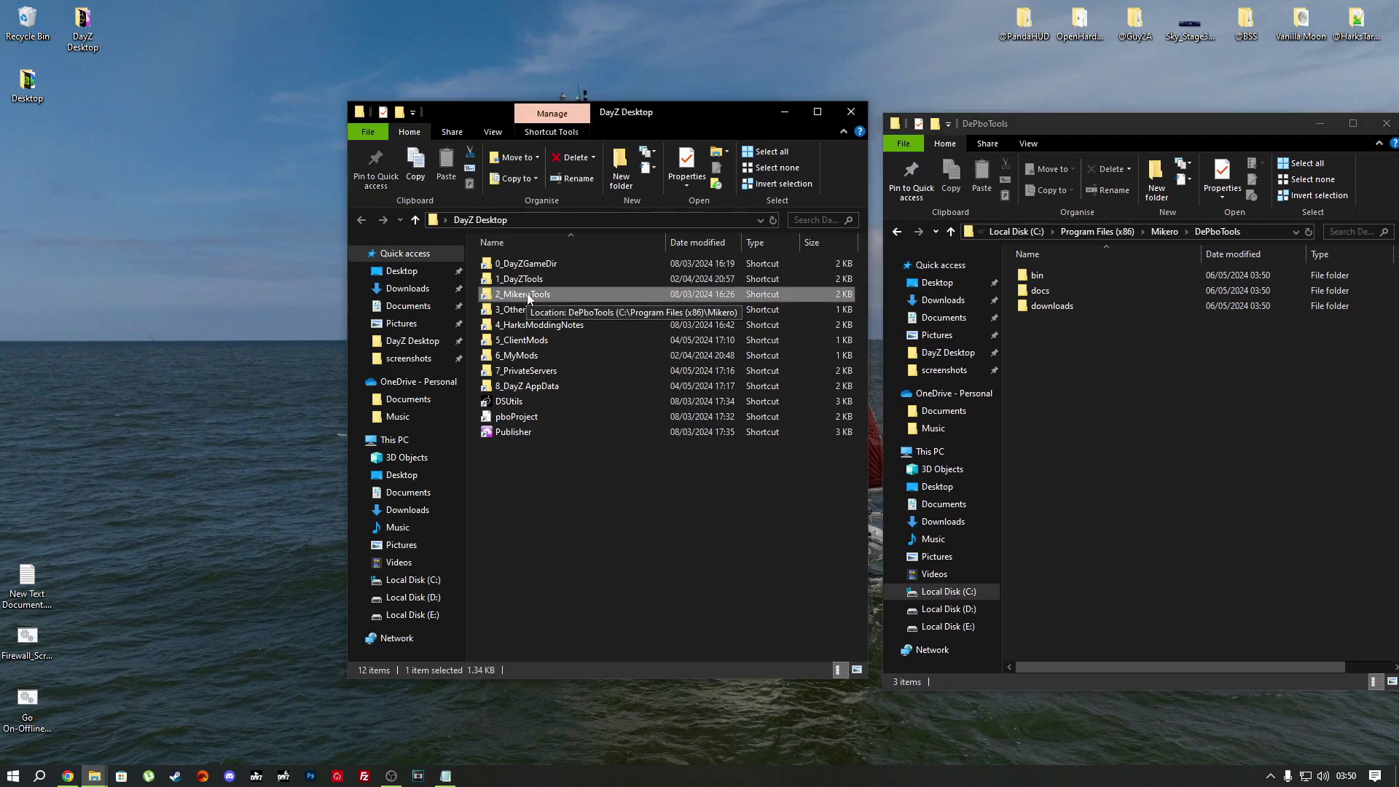
pyautogui.doubleClick(528, 295)
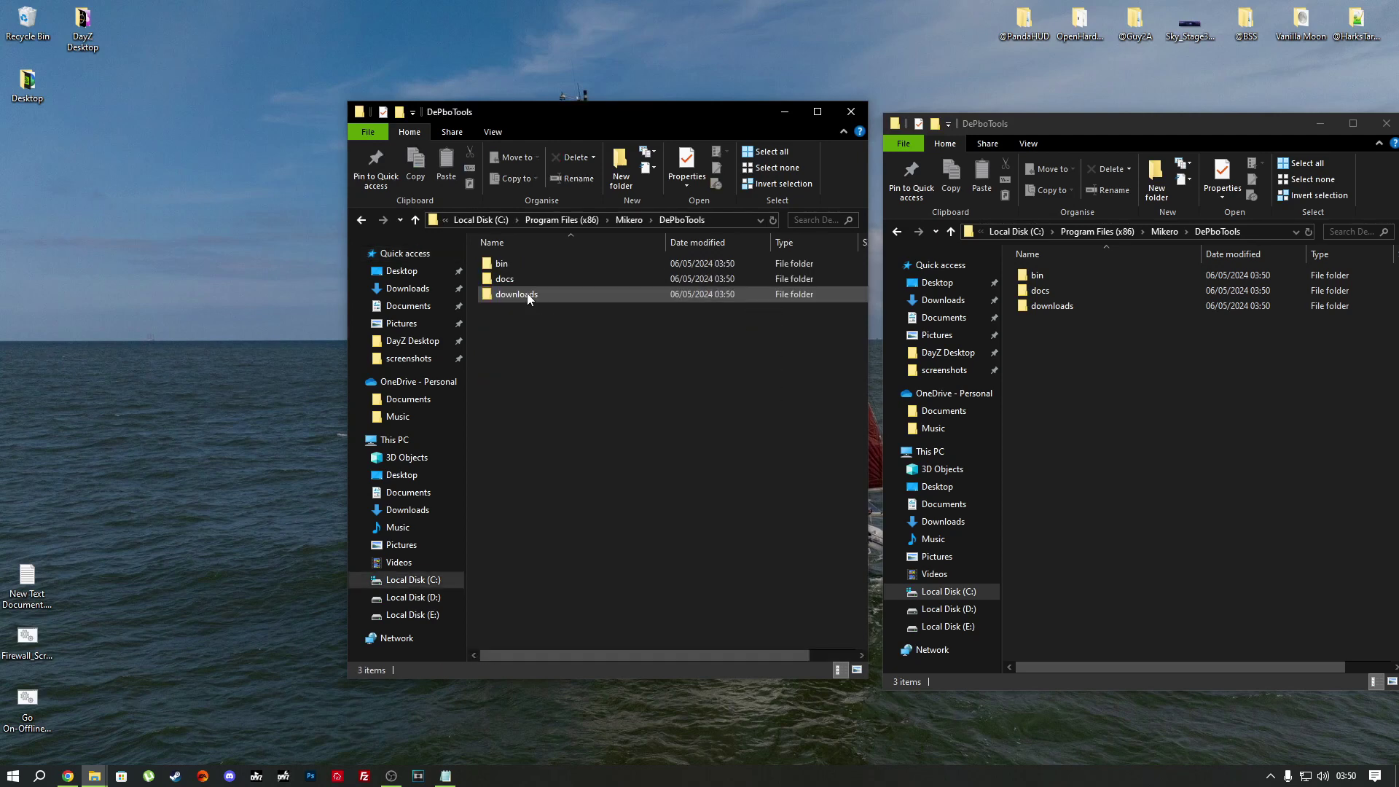
pyautogui.click(1386, 123)
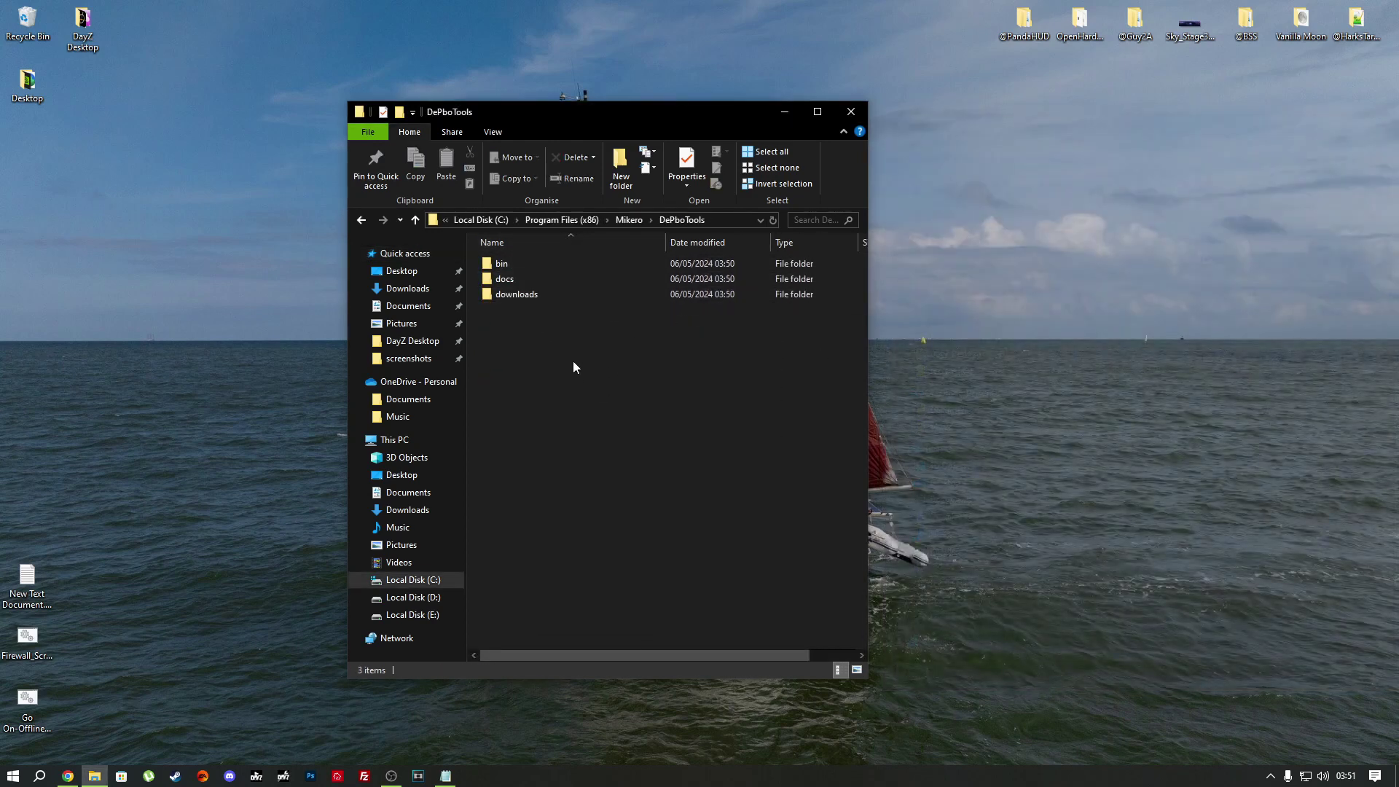
# Step: Launch pboProject.exe from the bin folder reached through the 2_MikeroTools shortcut, and close the folder window
pyautogui.hotkey('alt', 'Left')
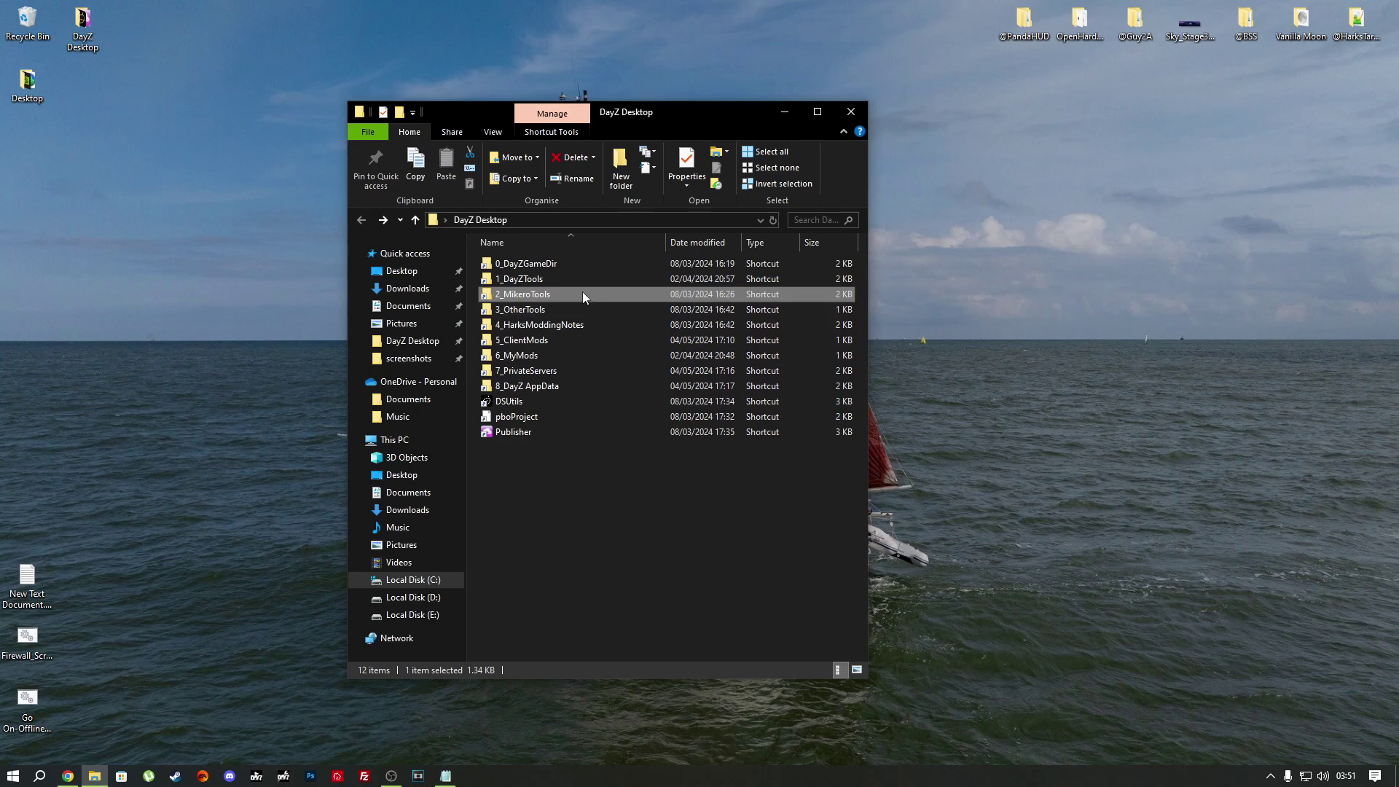
pyautogui.doubleClick(516, 295)
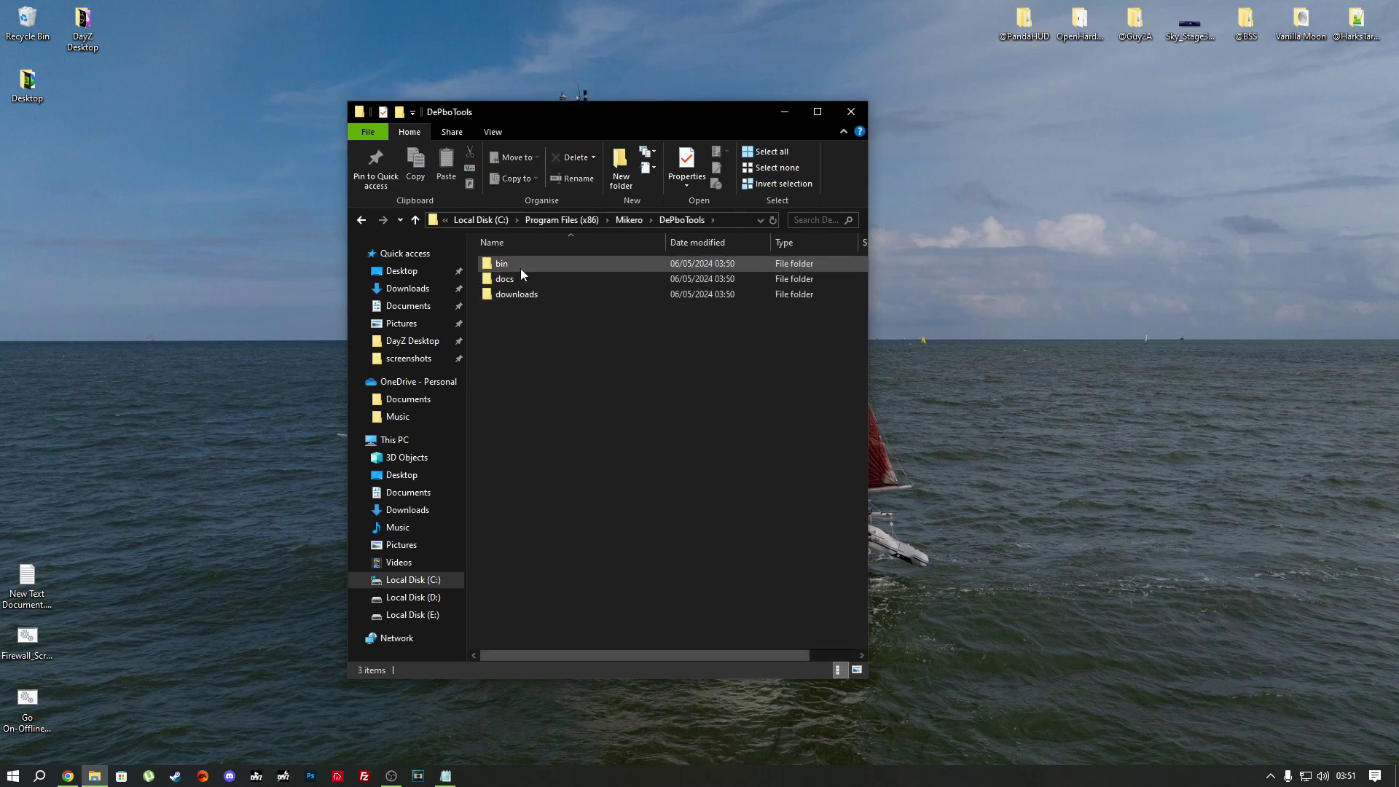
pyautogui.doubleClick(521, 267)
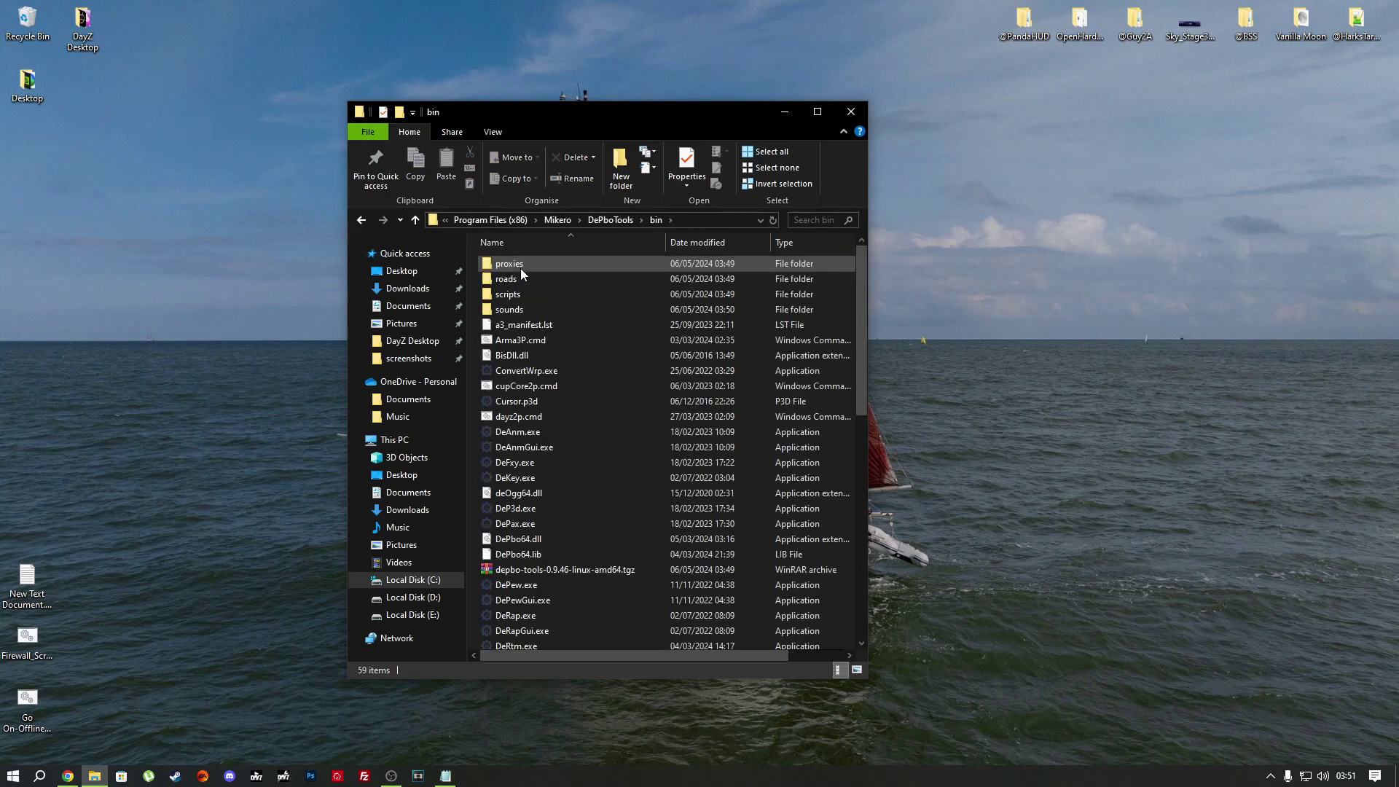
pyautogui.scroll(-11, 541, 384)
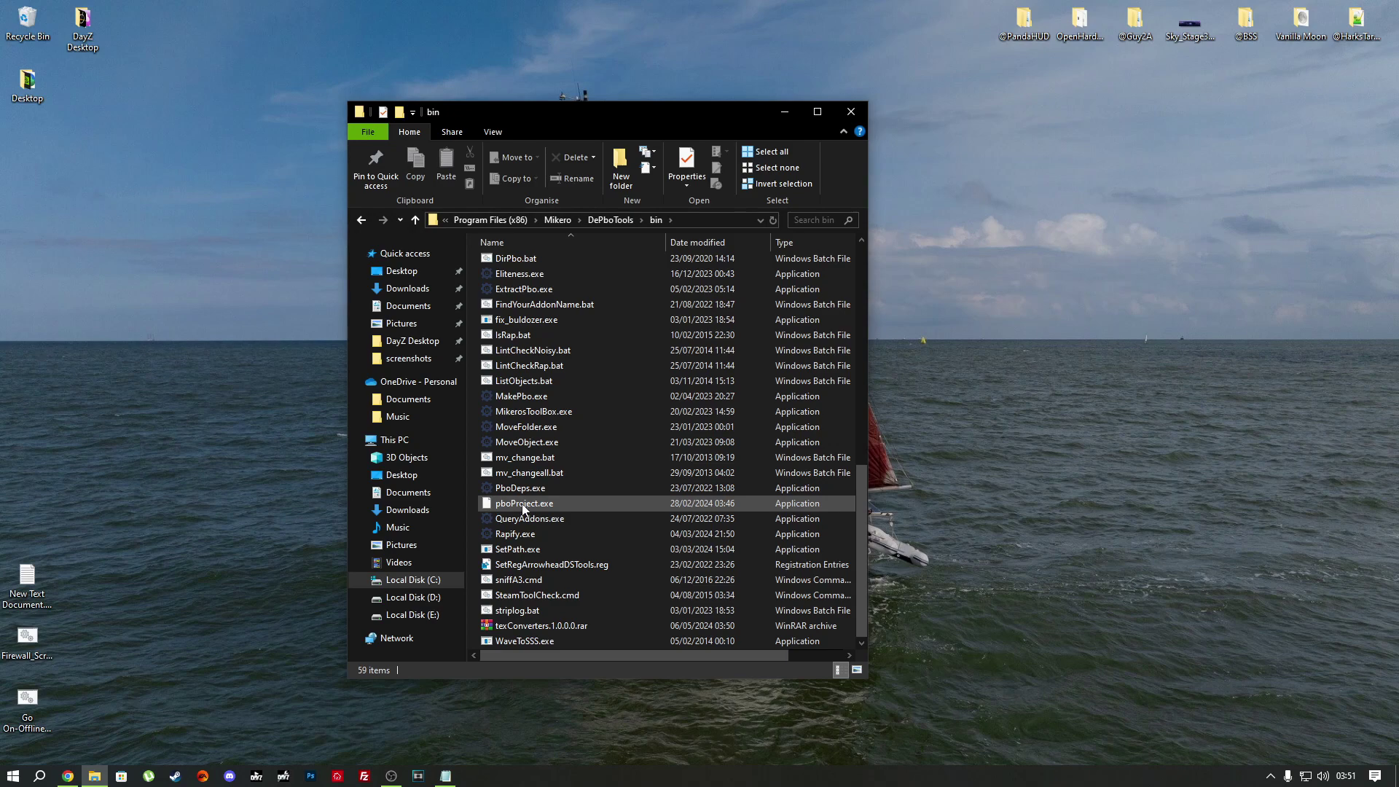
pyautogui.doubleClick(523, 504)
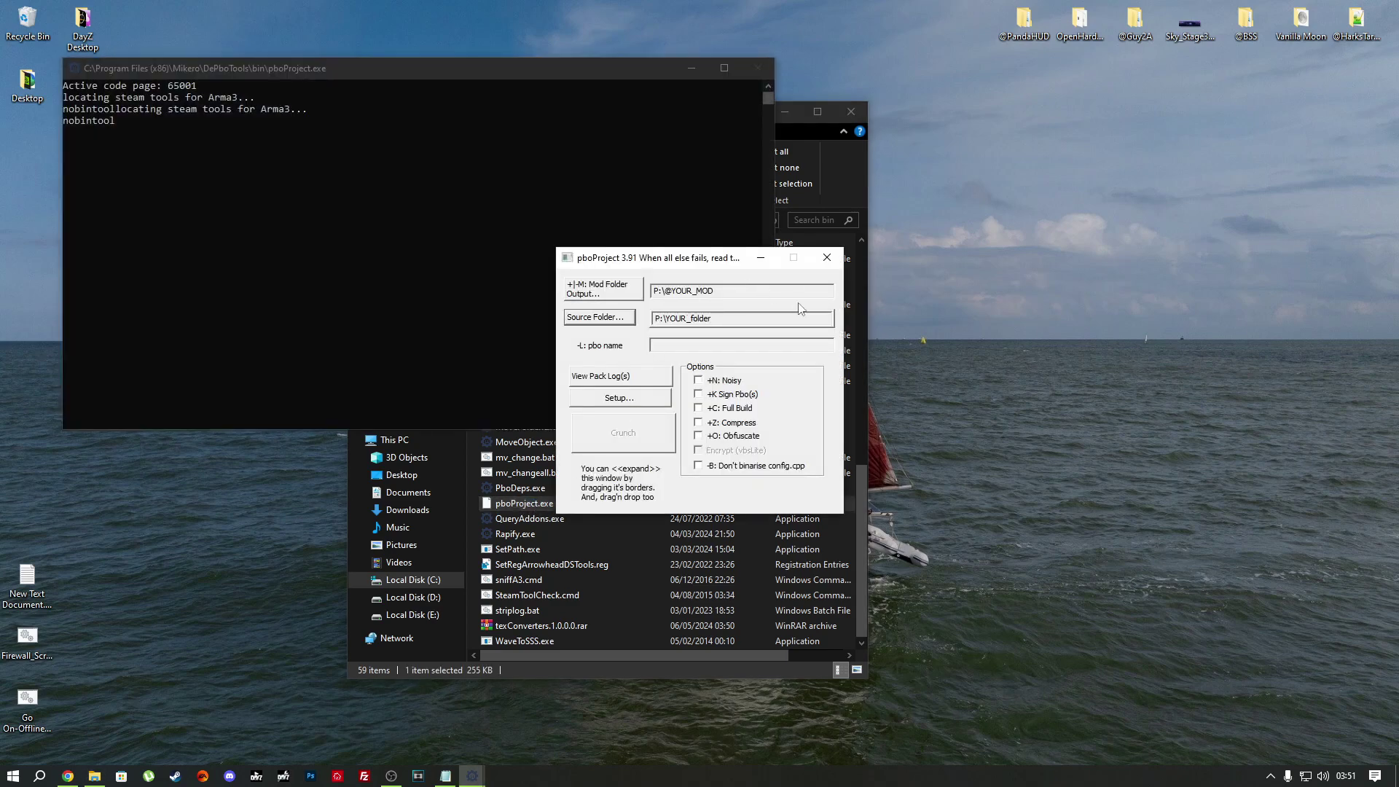
pyautogui.click(851, 112)
pyautogui.moveTo(707, 260); pyautogui.dragTo(652, 233)
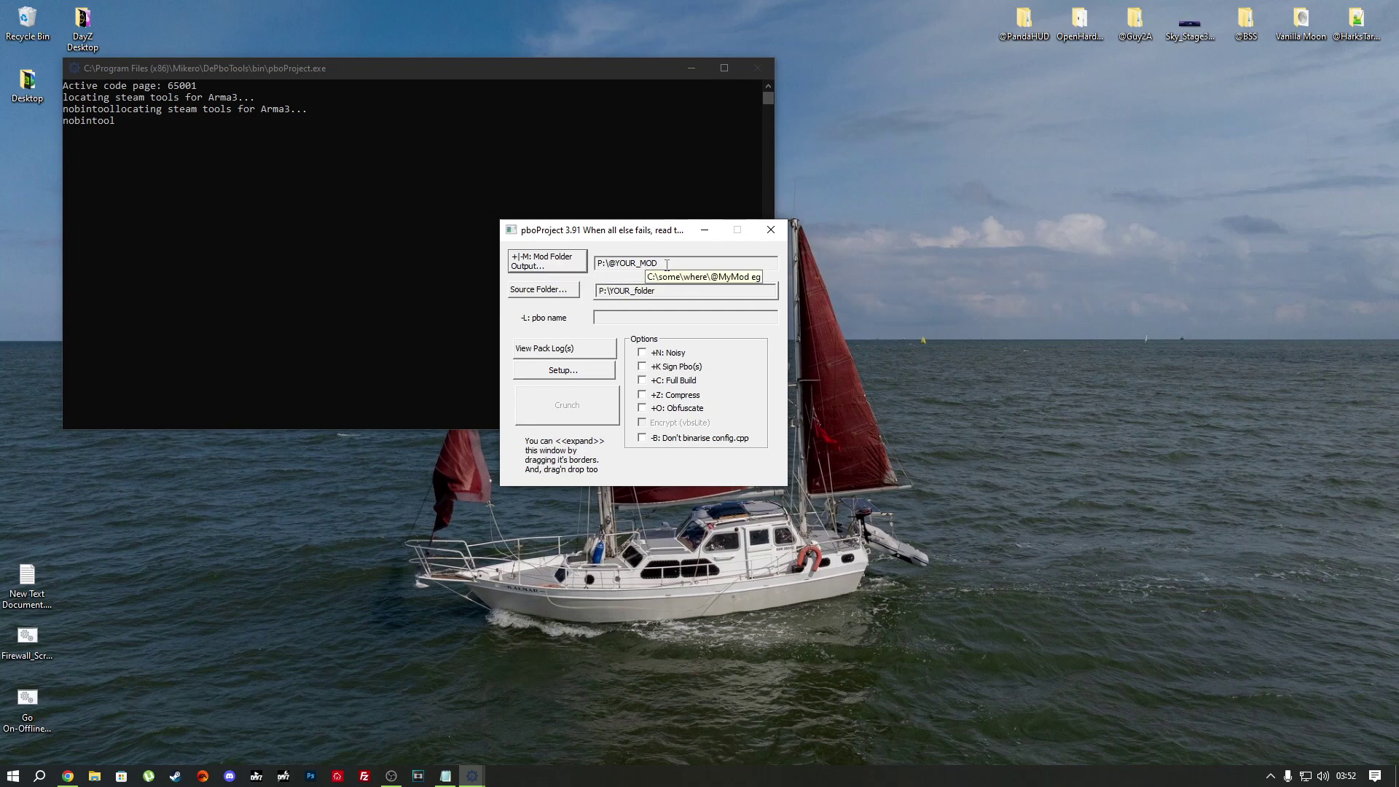
# Step: Start choosing pboProject's mod output folder, launch DayZ Tools to mount the work drive, and browse to P:
pyautogui.click(552, 262)
pyautogui.click(658, 458)
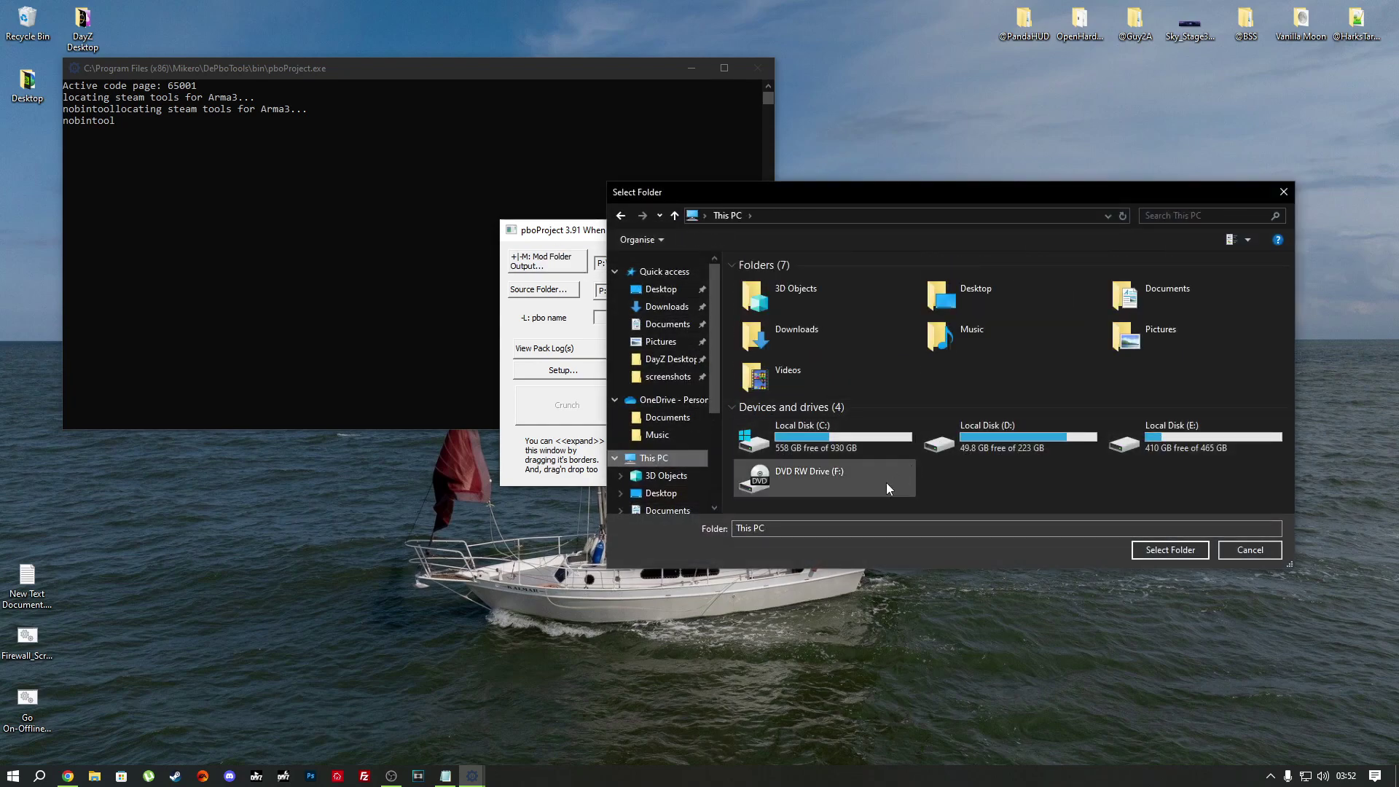
pyautogui.click(285, 776)
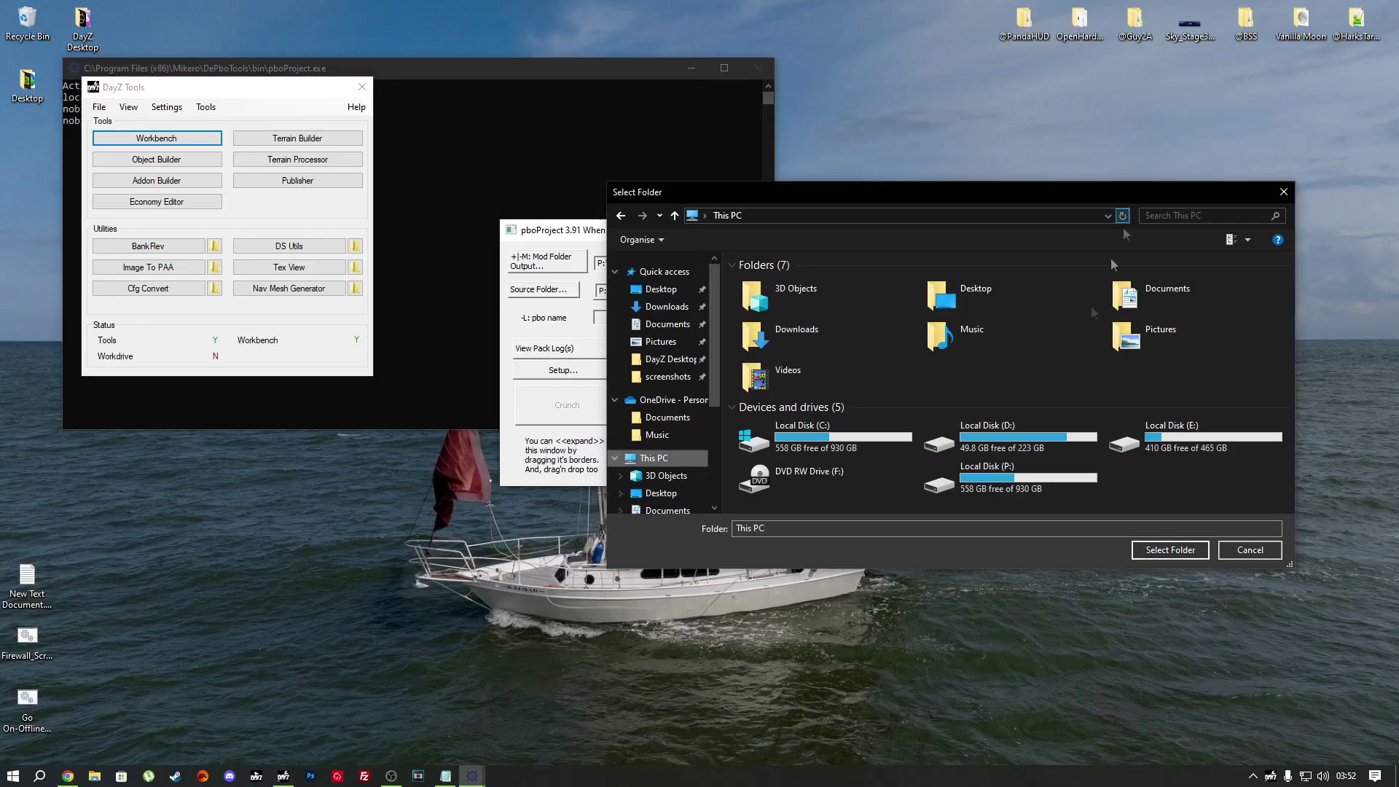
pyautogui.doubleClick(966, 474)
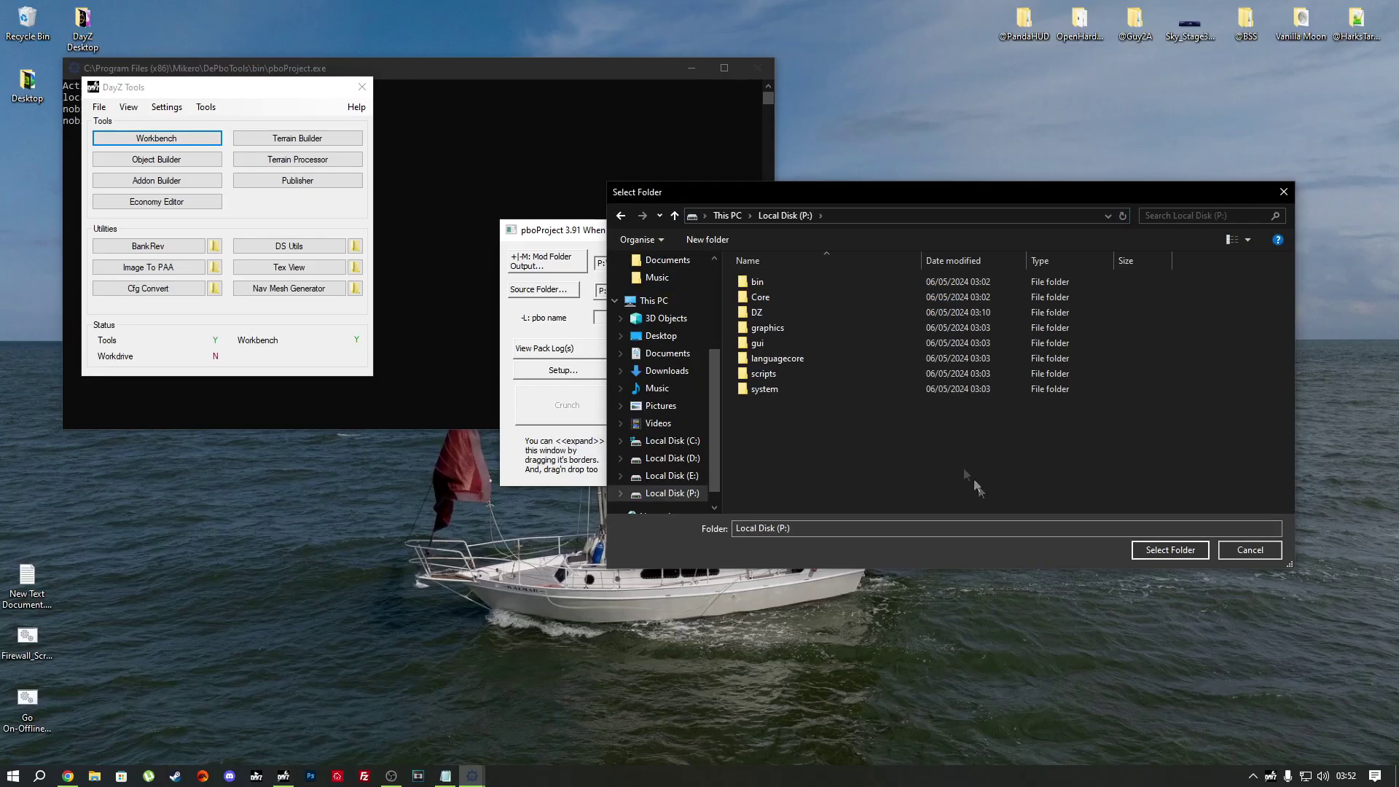
pyautogui.rightClick(836, 403)
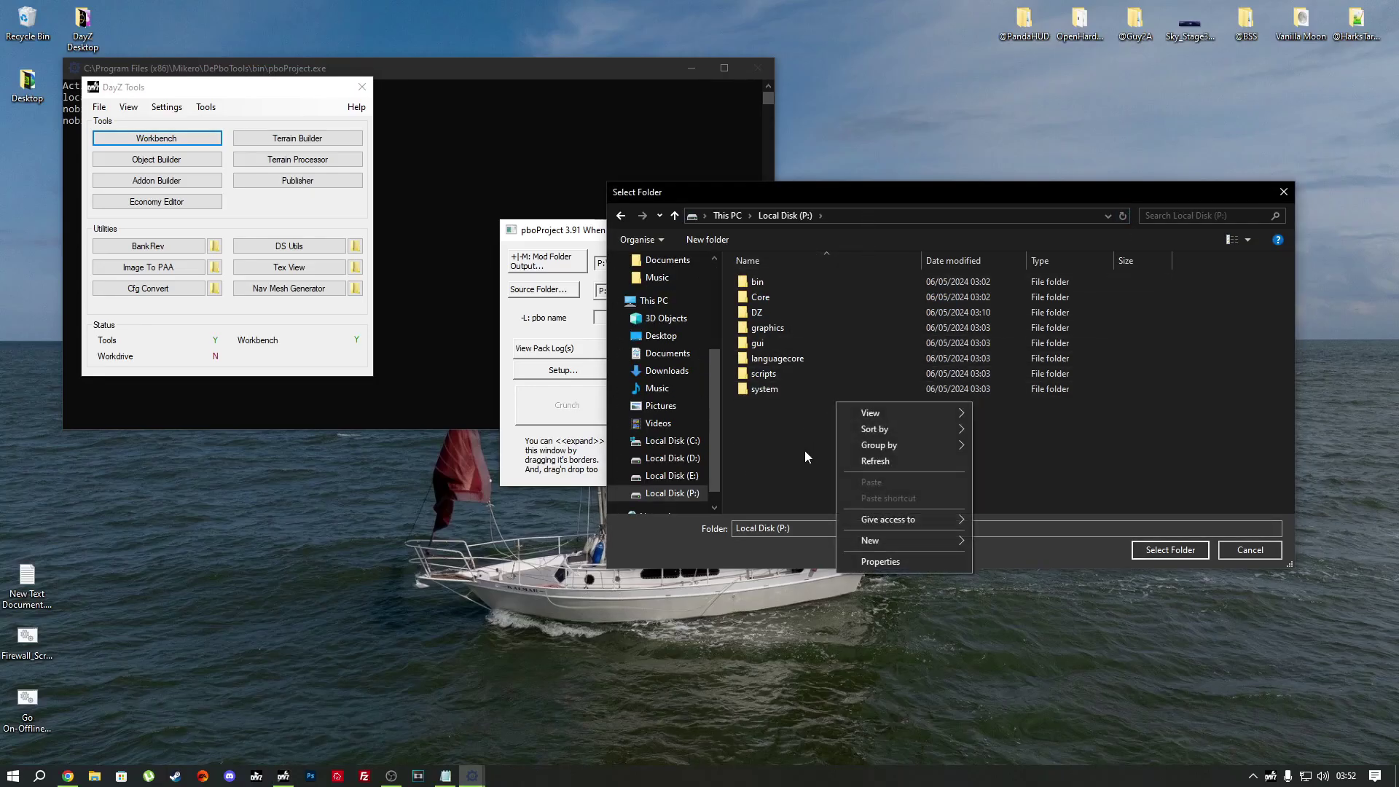
pyautogui.moveTo(884, 540)
pyautogui.click(1010, 540)
pyautogui.write('@Exporter')
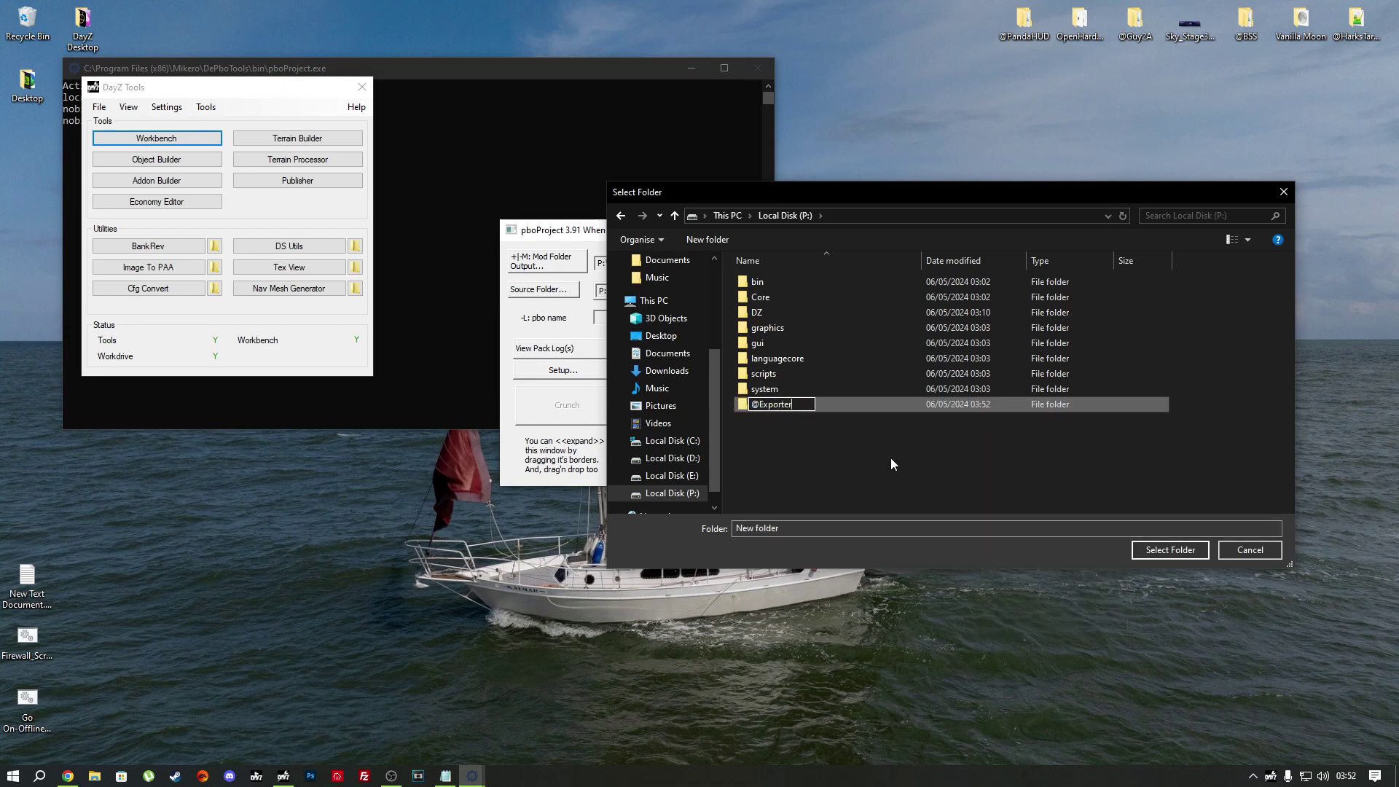
pyautogui.press('BackSpace')
pyautogui.write('dPBOs')
pyautogui.press('Return')
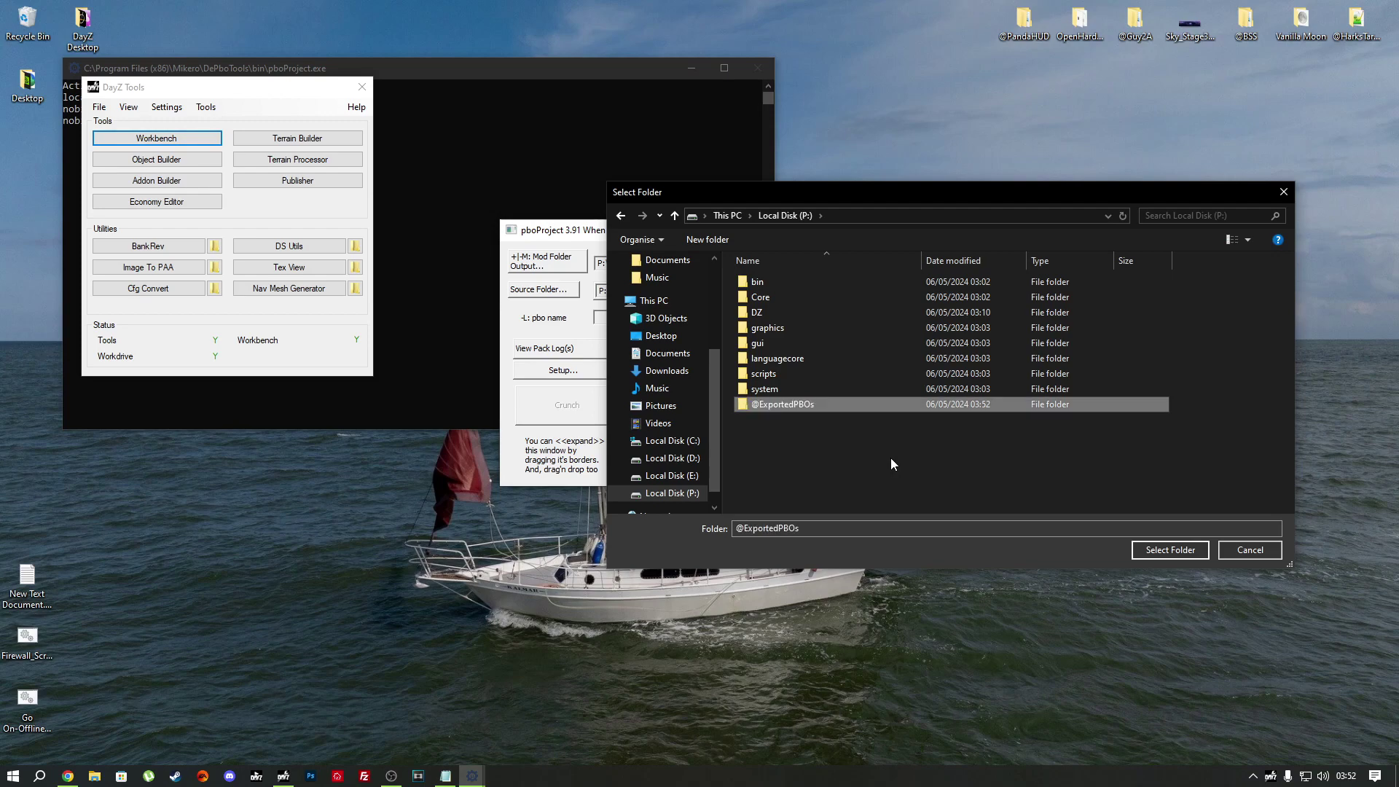
pyautogui.doubleClick(816, 402)
pyautogui.click(915, 216)
pyautogui.moveTo(906, 194); pyautogui.dragTo(1005, 165)
pyautogui.click(579, 263)
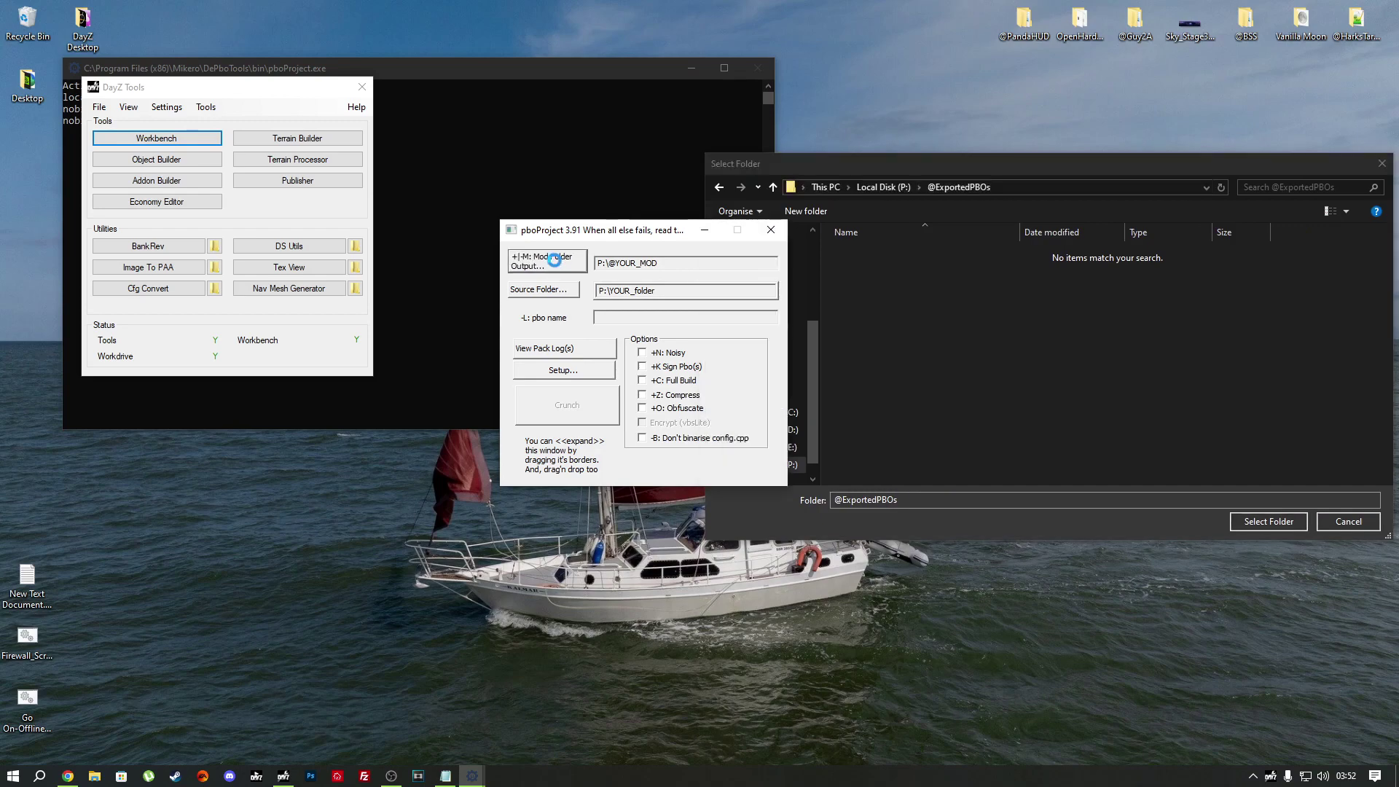
pyautogui.scroll(-5, 664, 484)
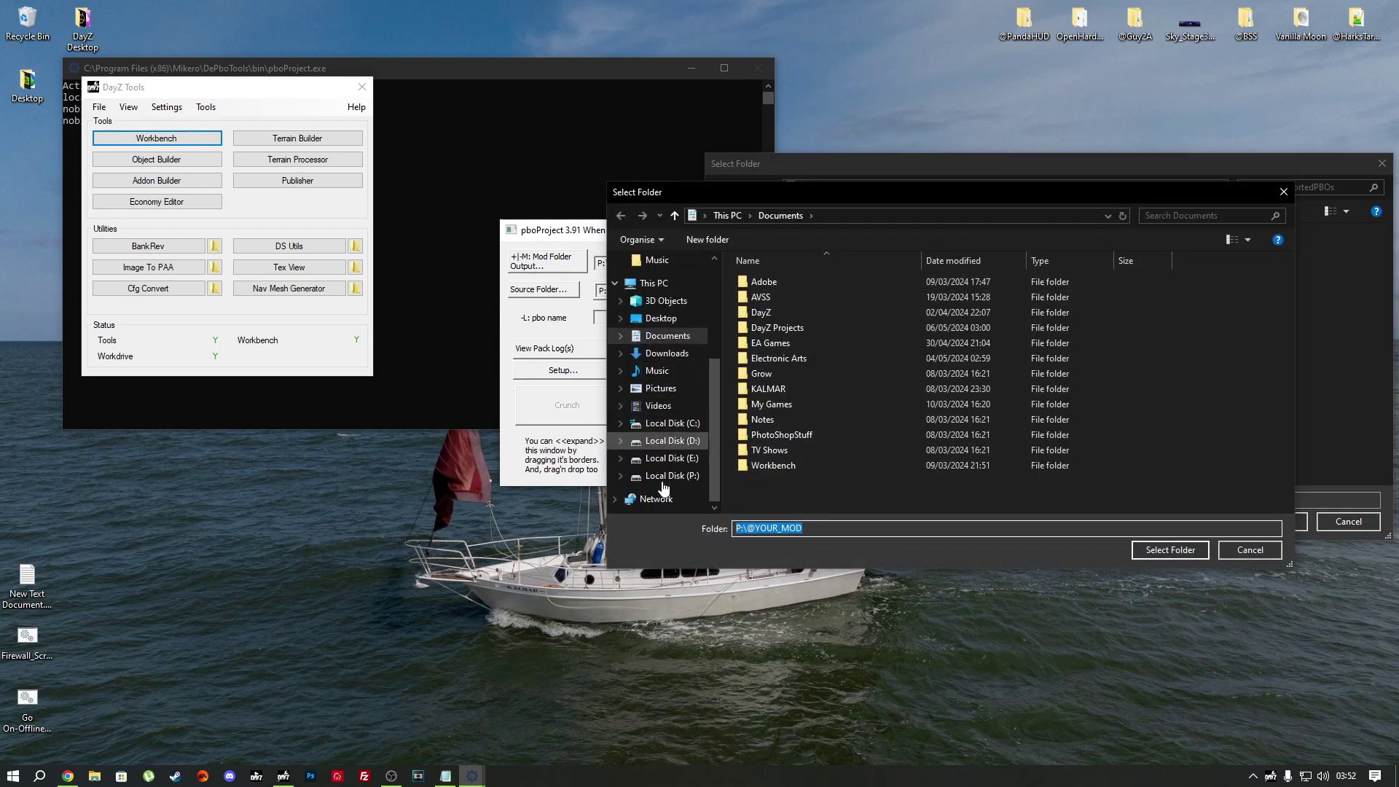
pyautogui.click(667, 476)
pyautogui.doubleClick(772, 282)
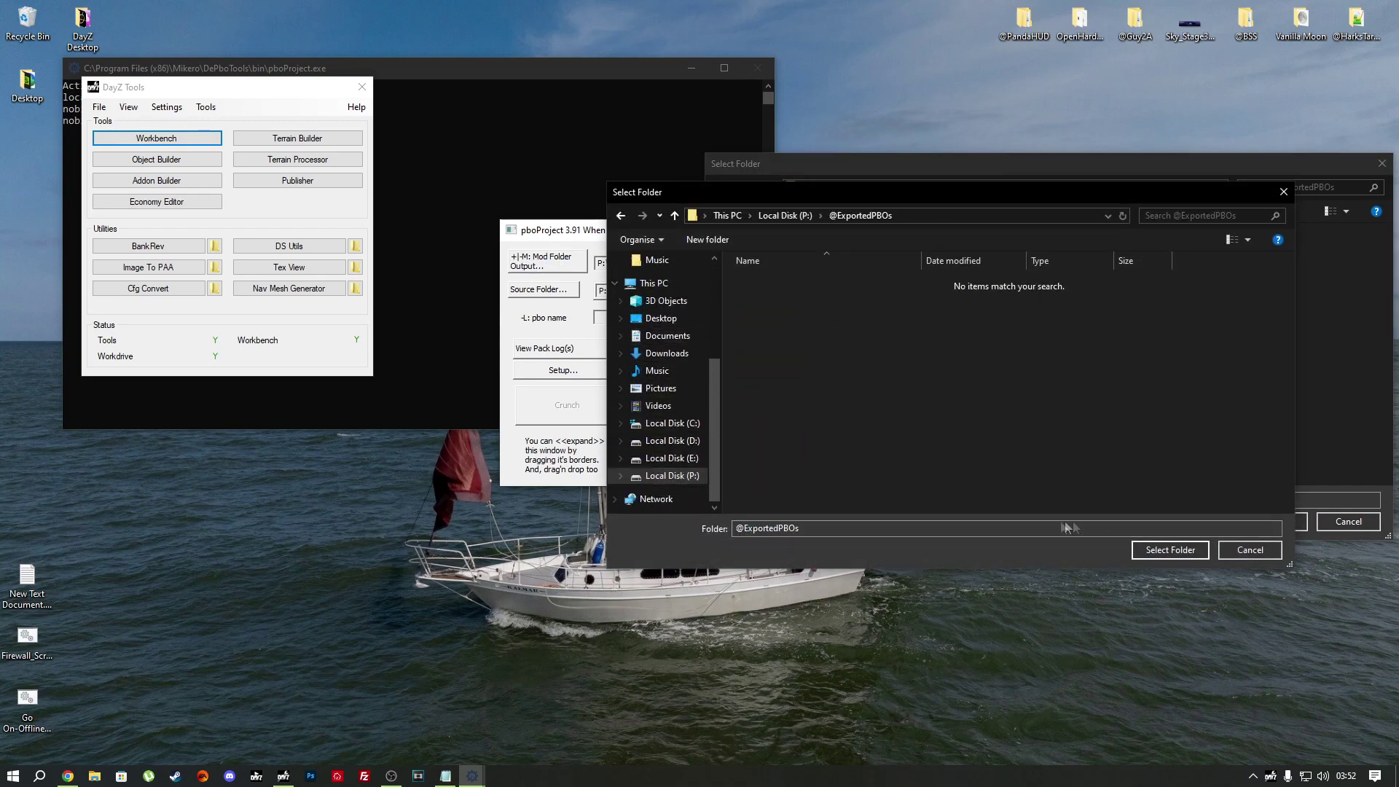
pyautogui.click(1170, 549)
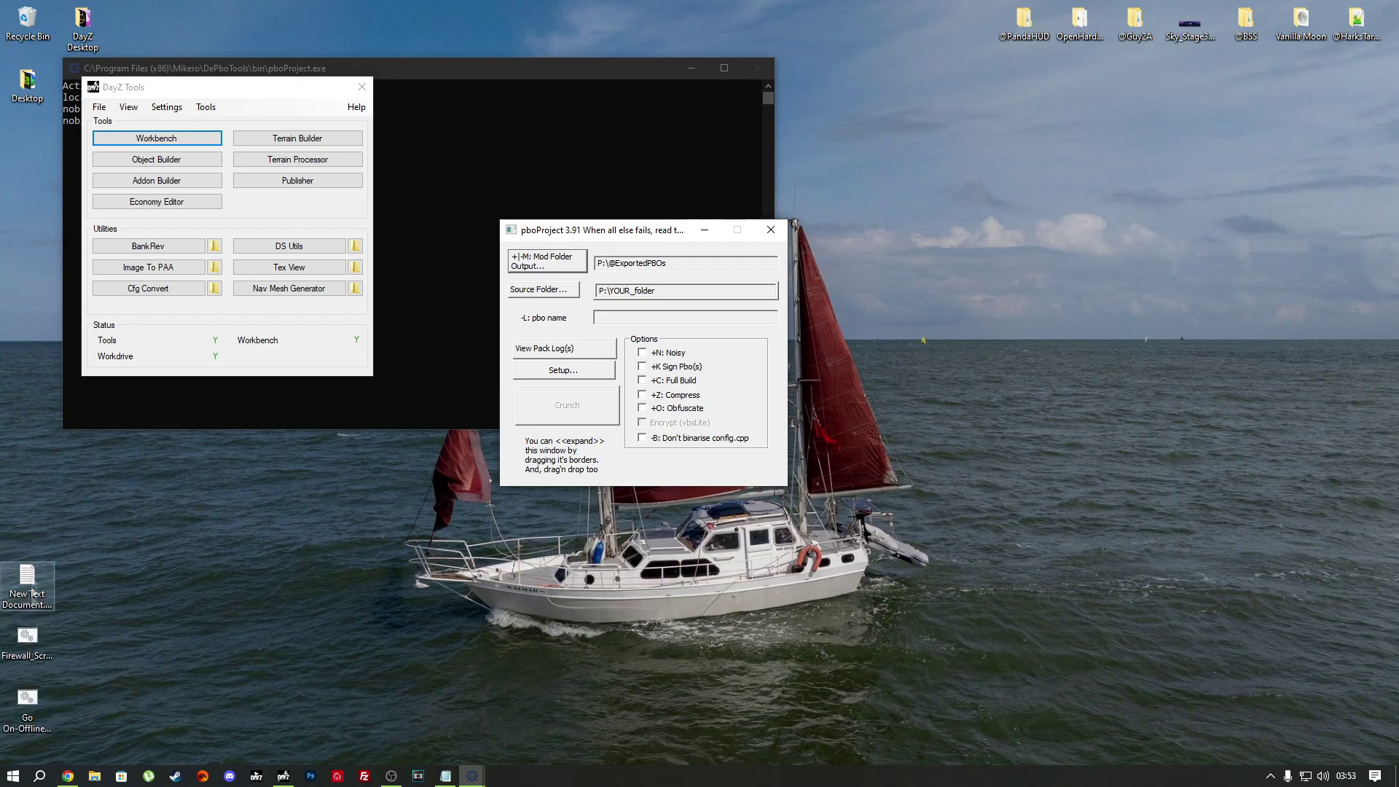
# Step: Place the PBOProjectSettings.txt notes beside pboProject, and enable its Full Build and Compress options
pyautogui.doubleClick(27, 20)
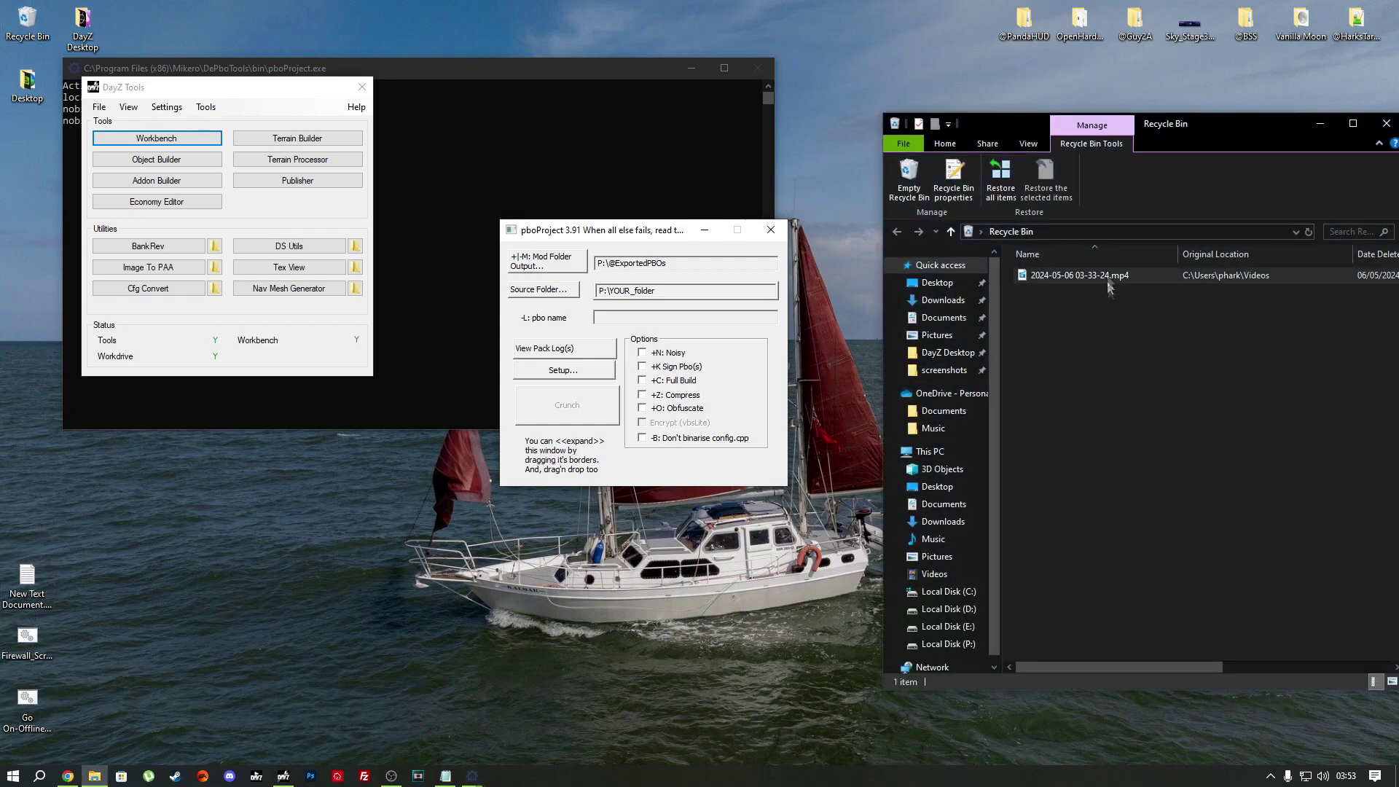
pyautogui.moveTo(1187, 124); pyautogui.dragTo(1398, 126)
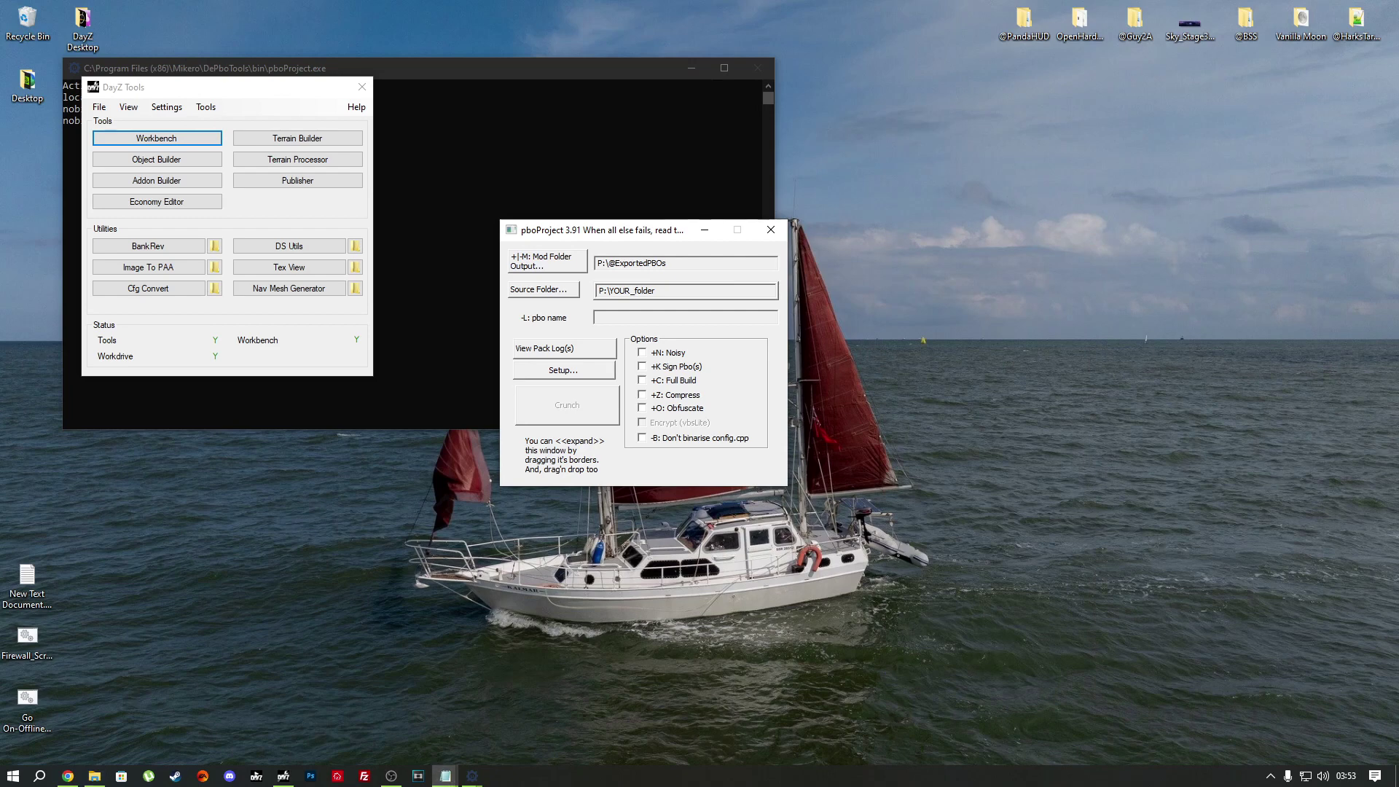
pyautogui.moveTo(1398, 215); pyautogui.dragTo(1049, 167)
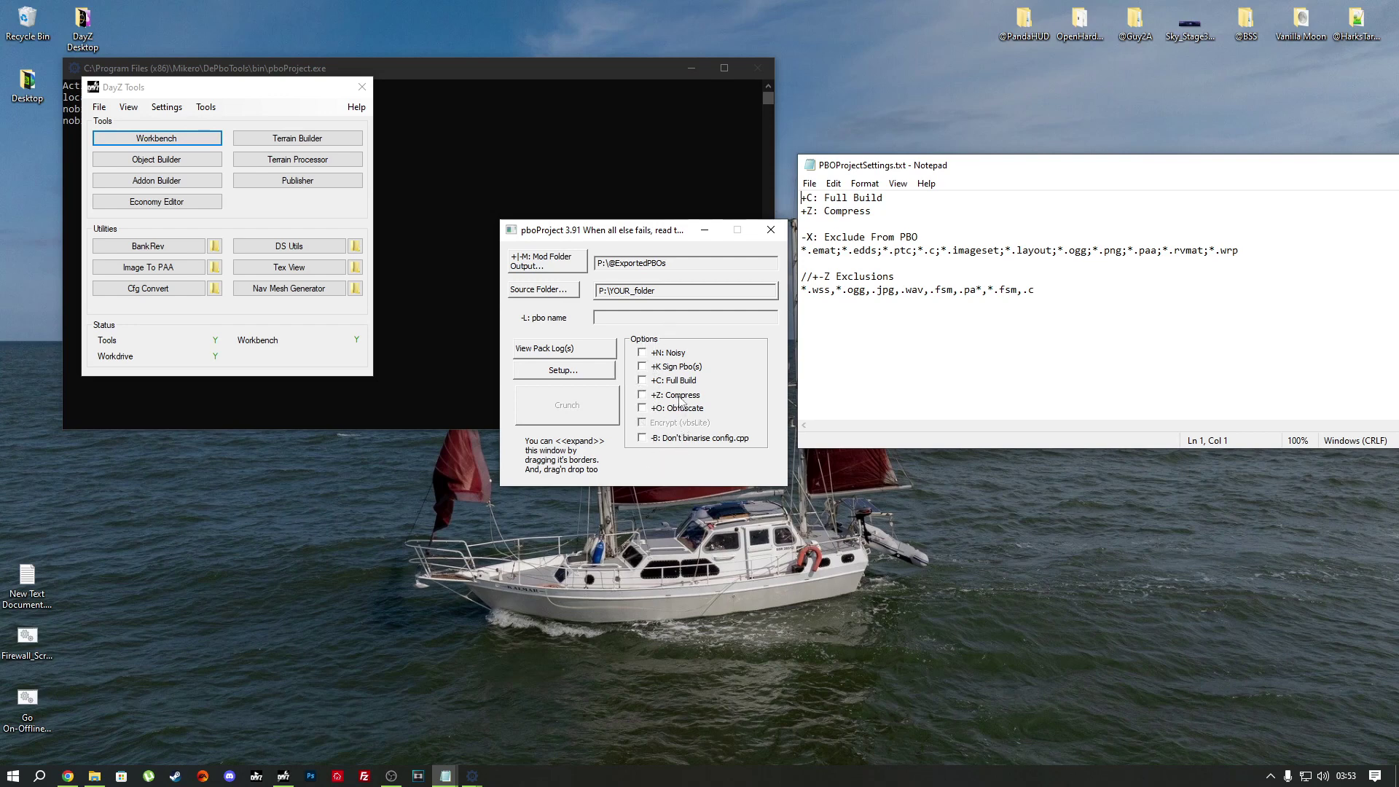
pyautogui.click(644, 382)
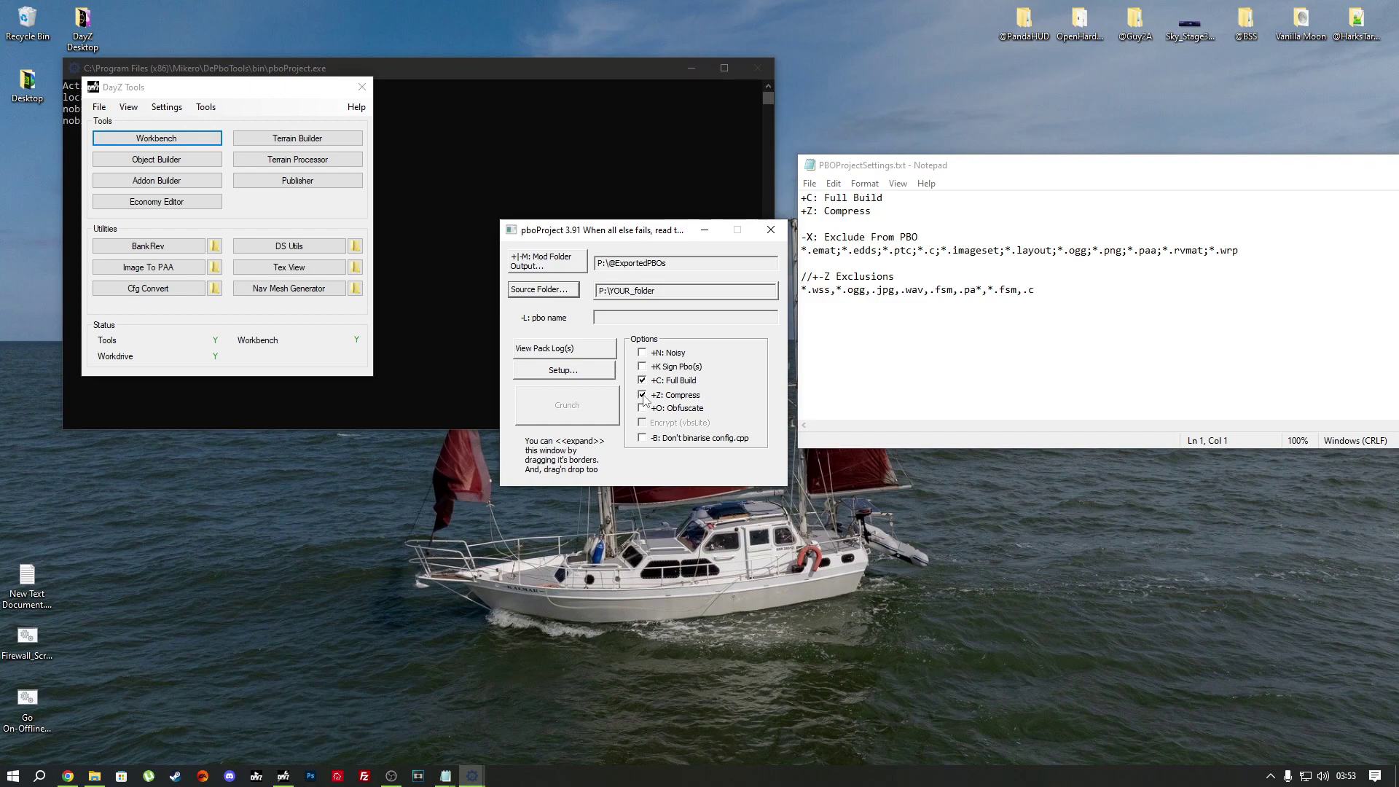
# Step: In pboProject's setup, fill Exclude From Pbo with the list copied from the notes, *.emat;*.edds;*.ptc;*.c;*.imageset;*.layout;*.ogg;*.png;*.paa;*.rvmat;*.wrp
pyautogui.click(574, 372)
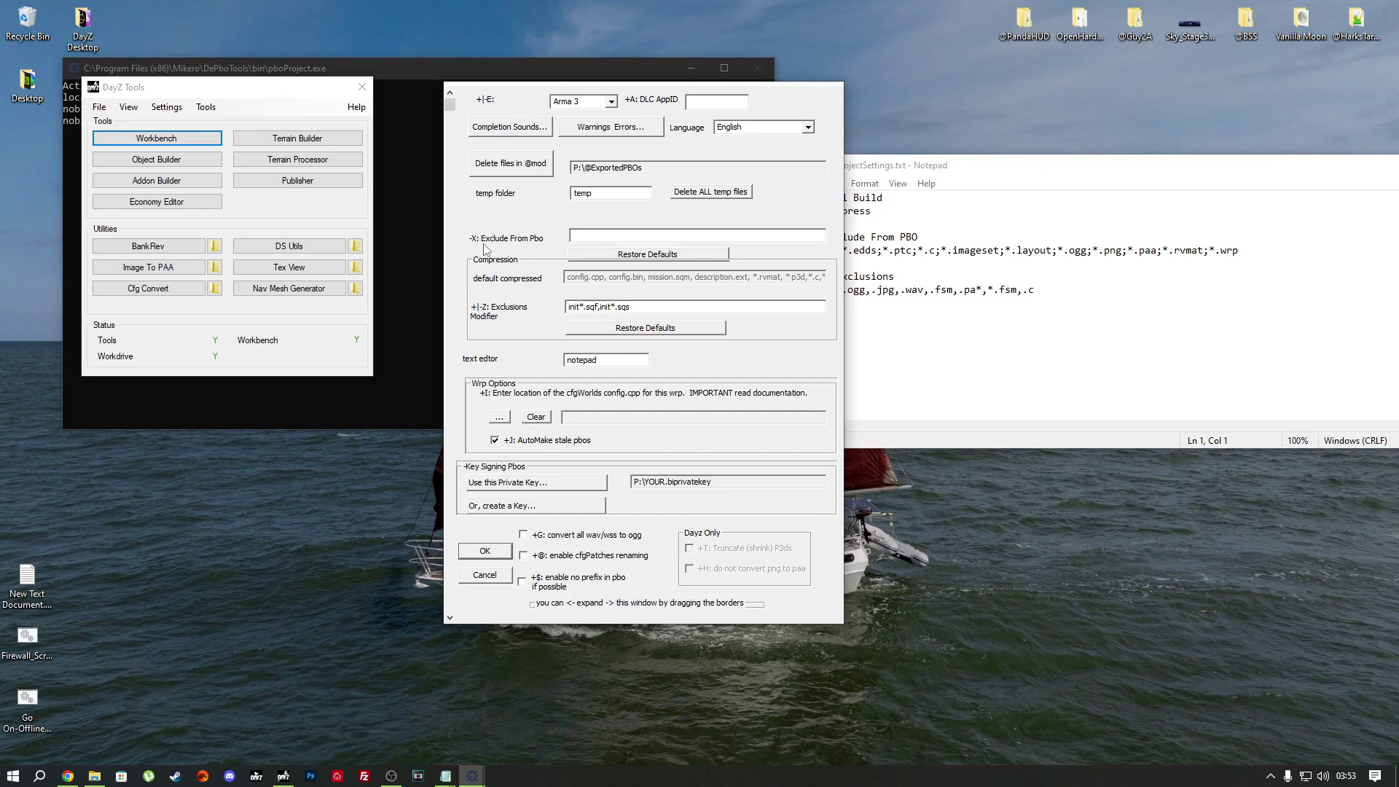
pyautogui.click(1027, 171)
pyautogui.moveTo(1244, 250); pyautogui.dragTo(802, 252)
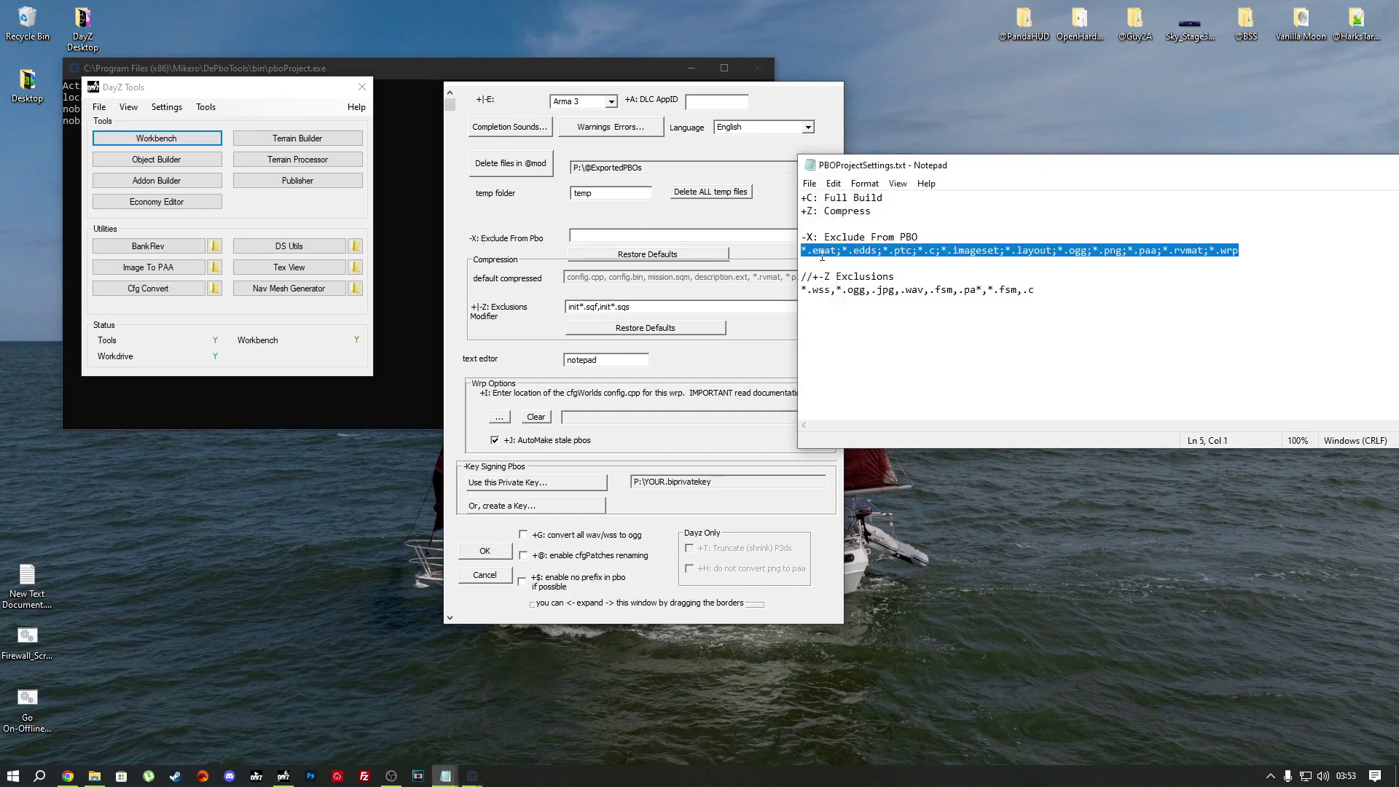
pyautogui.rightClick(822, 254)
pyautogui.click(858, 302)
pyautogui.click(598, 236)
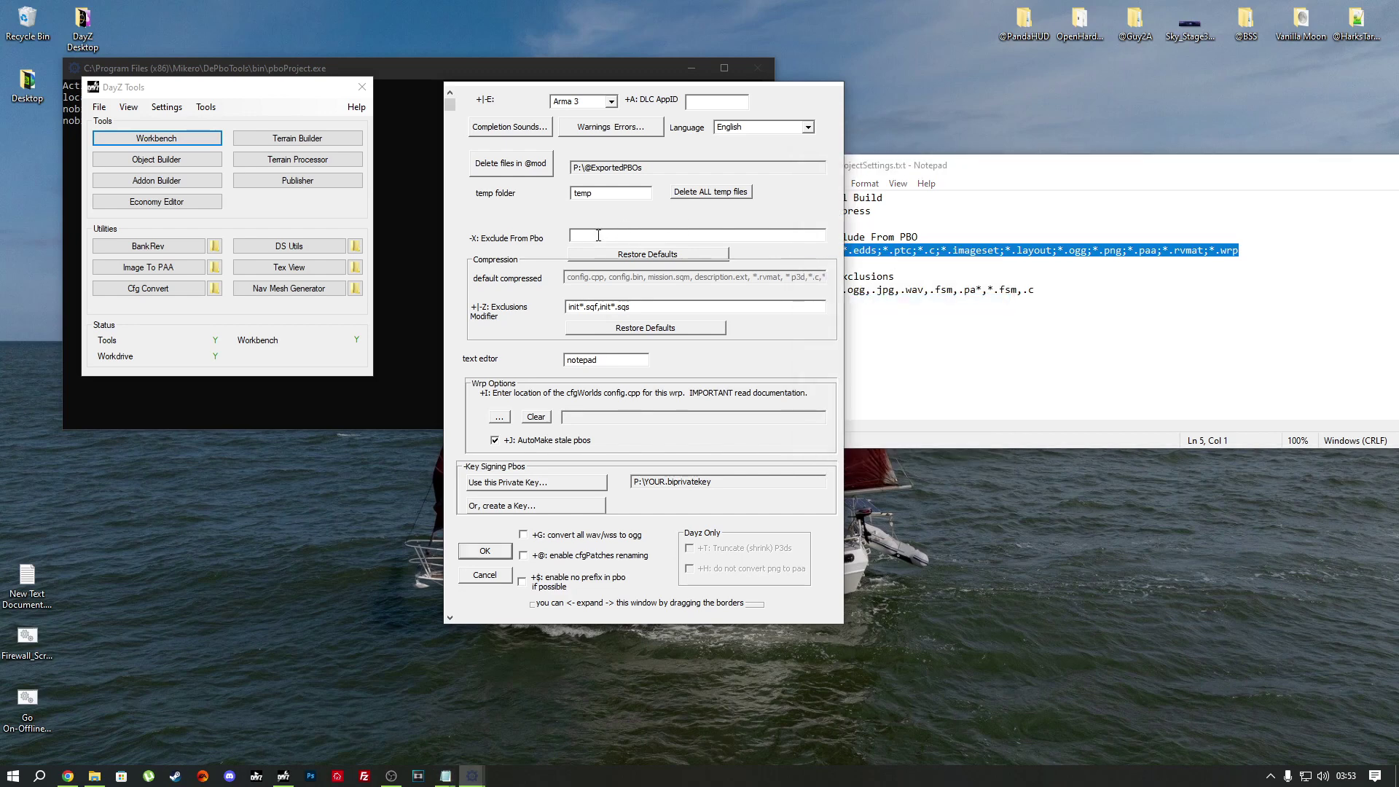
pyautogui.rightClick(598, 236)
pyautogui.click(667, 294)
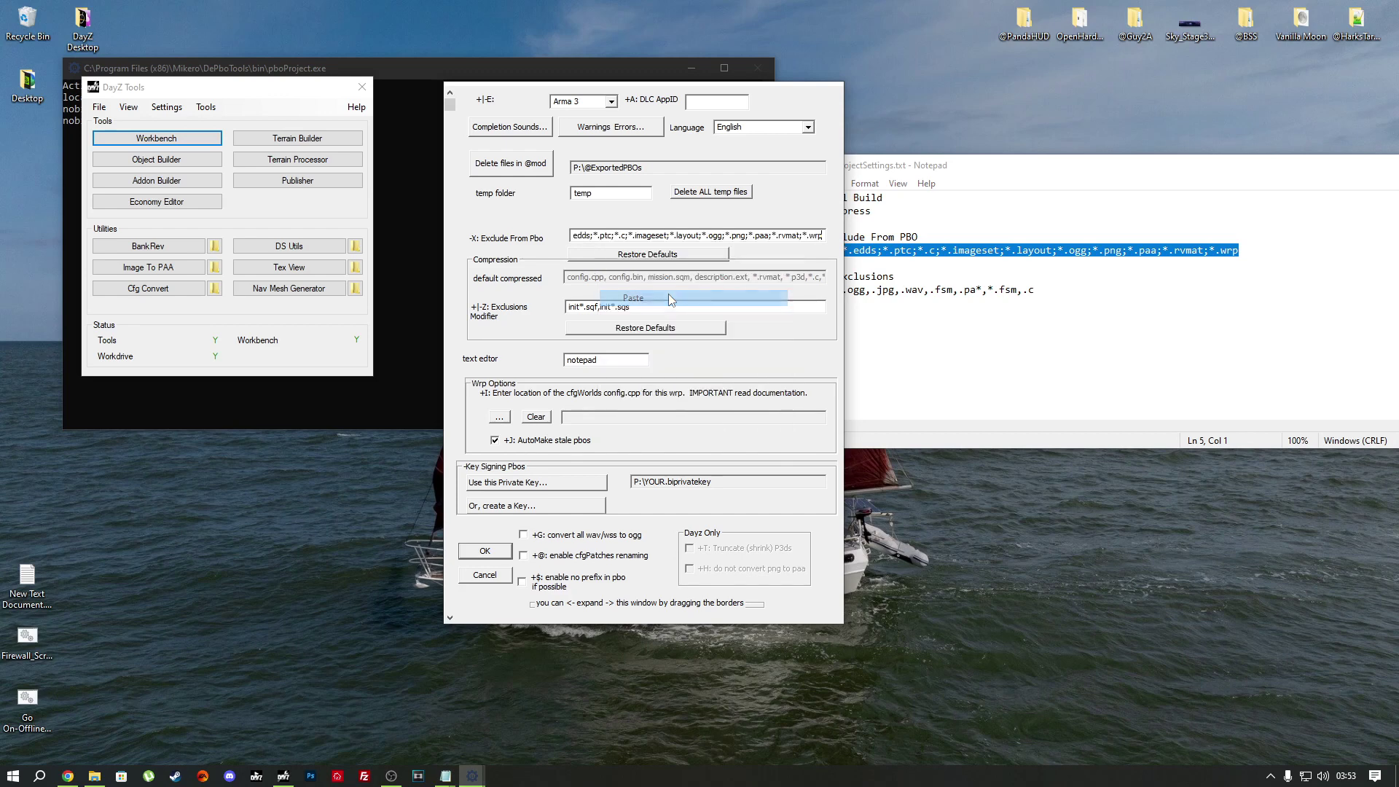
# Step: Replace the compression Exclusions Modifier with the list copied from the notes, *.wss,*.ogg,.jpg,.wav,.fsm,.pa*,*.fsm,.c
pyautogui.click(1044, 293)
pyautogui.moveTo(1042, 292); pyautogui.dragTo(800, 299)
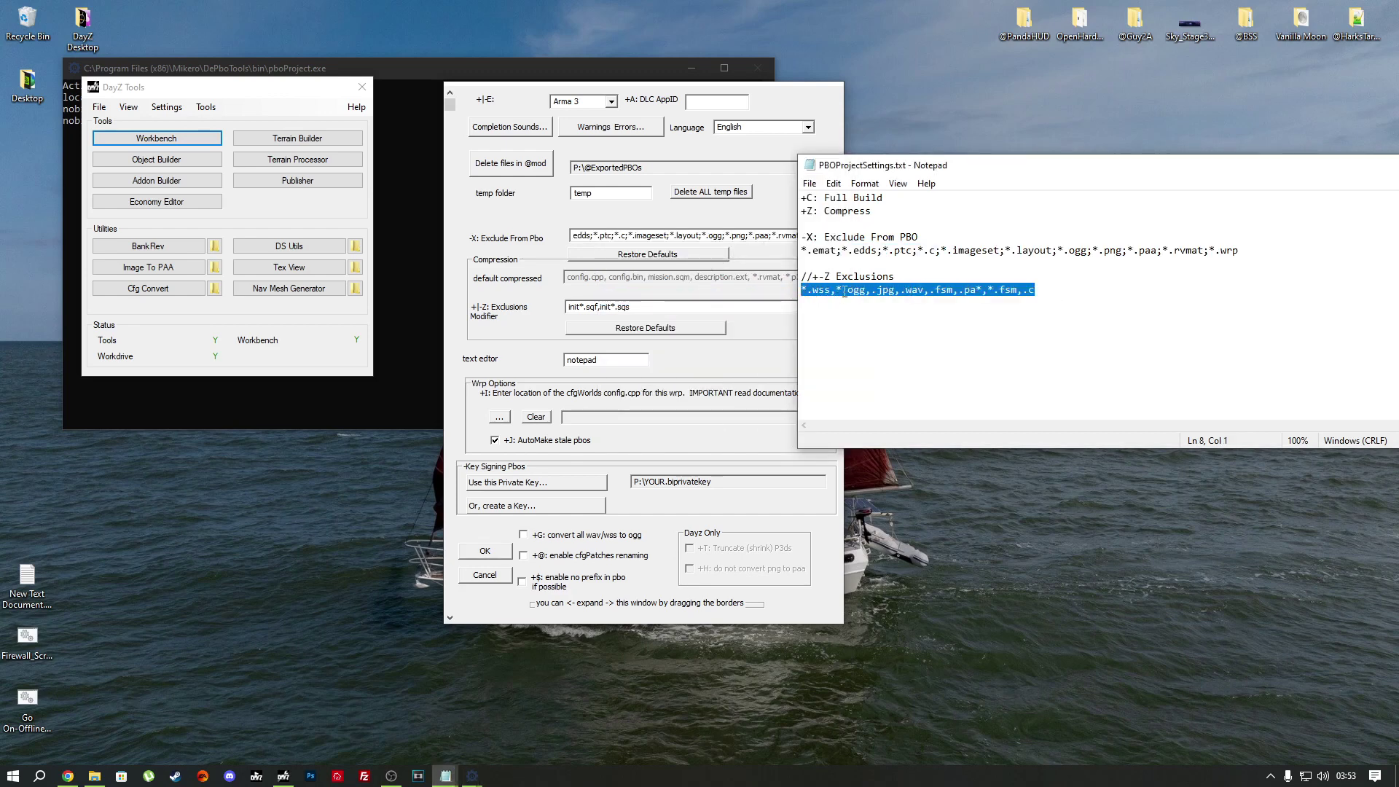
pyautogui.rightClick(845, 293)
pyautogui.click(881, 339)
pyautogui.click(508, 314)
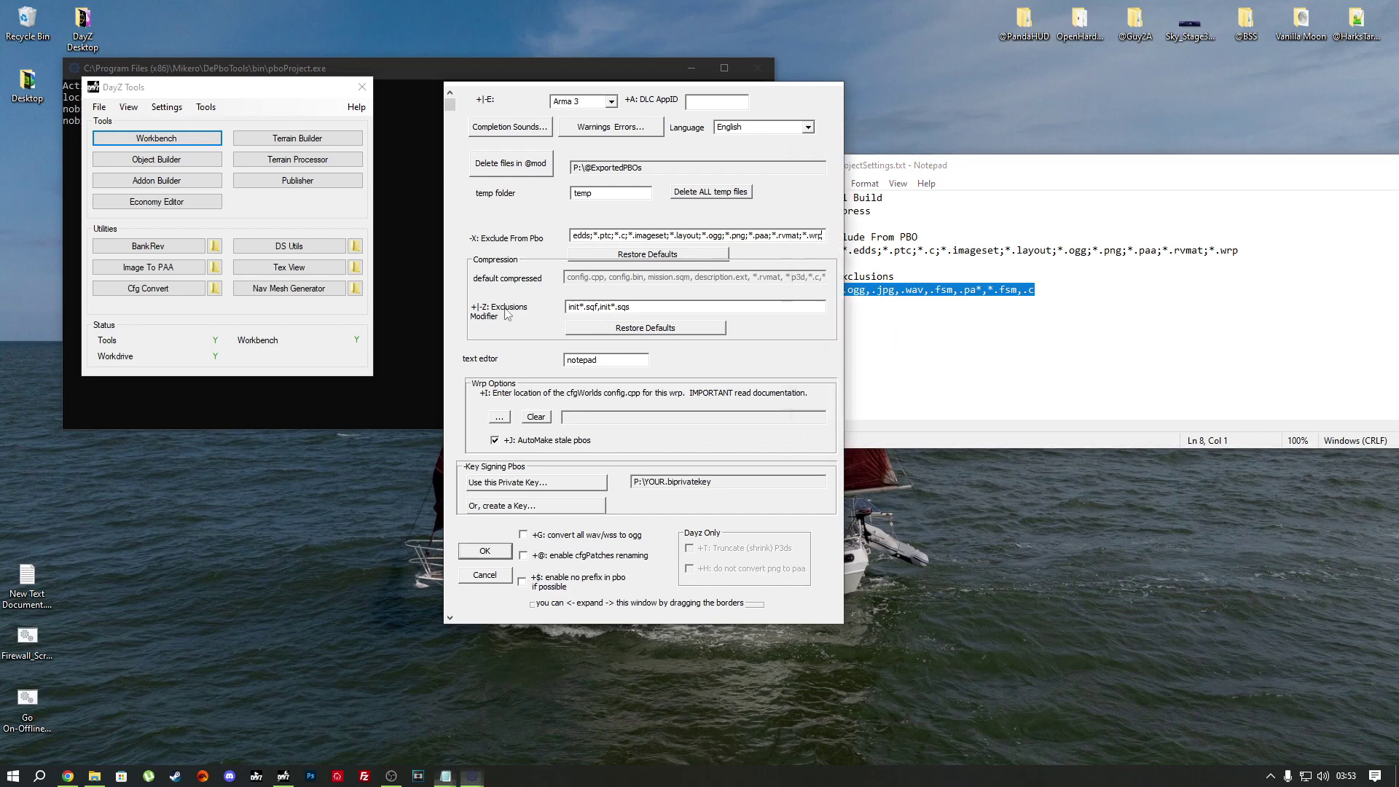
pyautogui.doubleClick(586, 307)
pyautogui.press('BackSpace')
pyautogui.rightClick(698, 308)
pyautogui.click(732, 369)
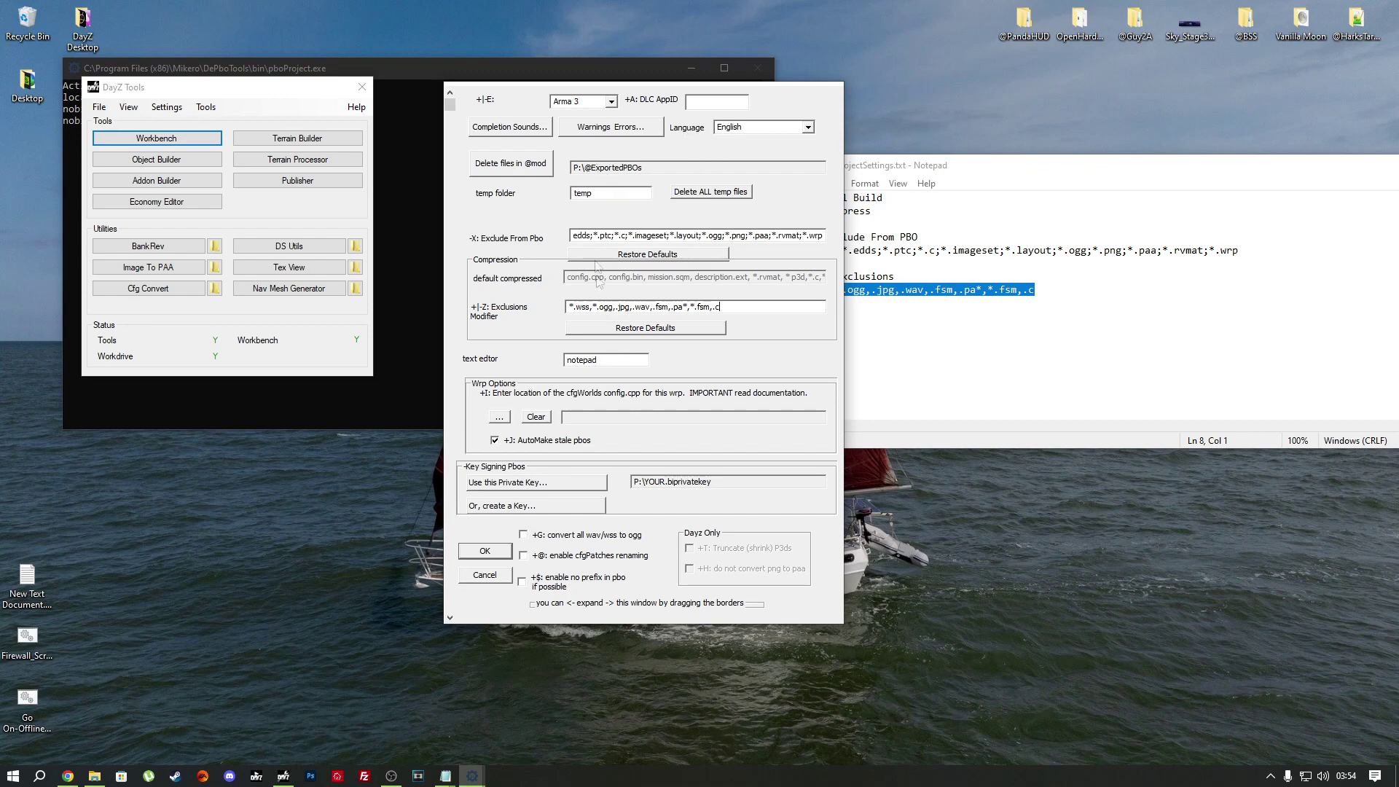
# Step: In the Warnings & Errors options, turn off "warnings are also errors" and accept the caution
pyautogui.click(609, 131)
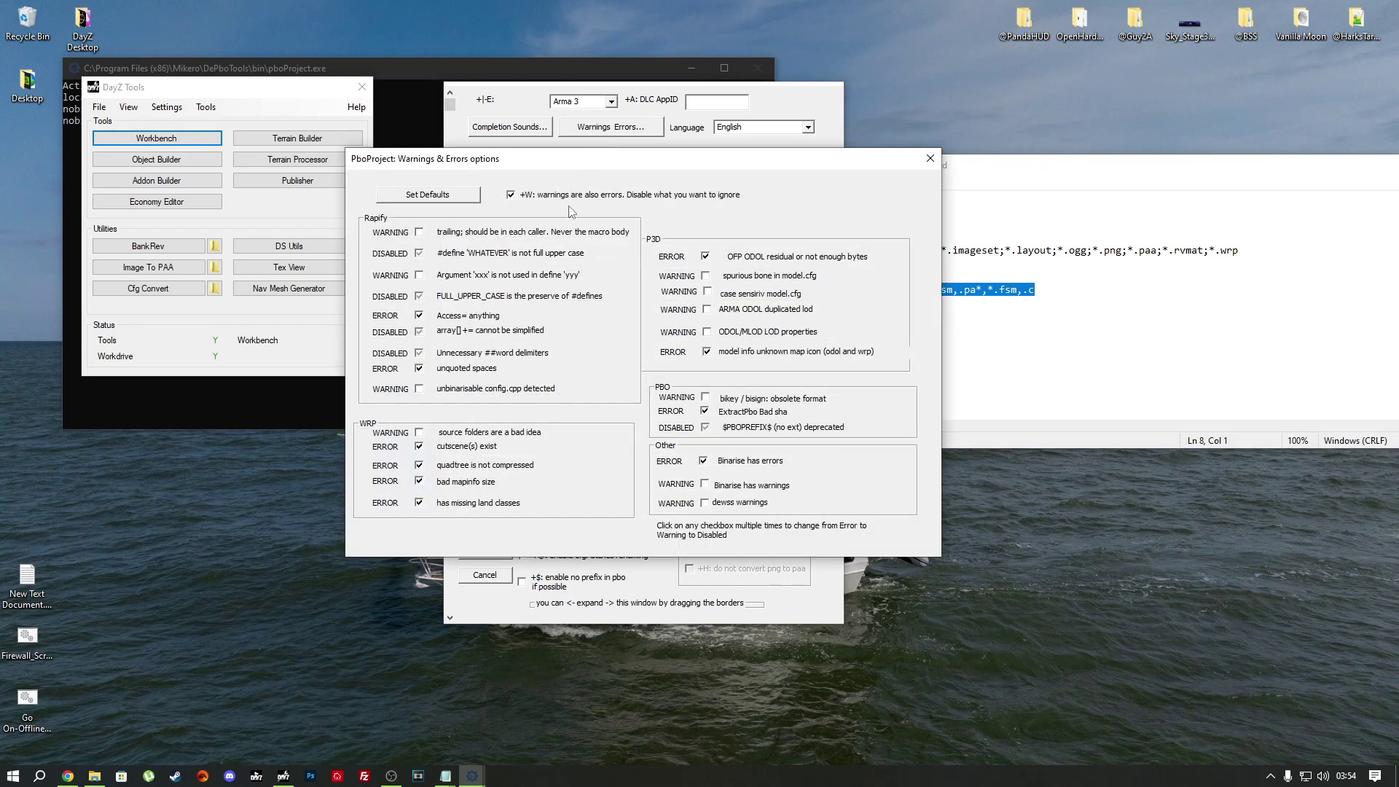
pyautogui.click(511, 195)
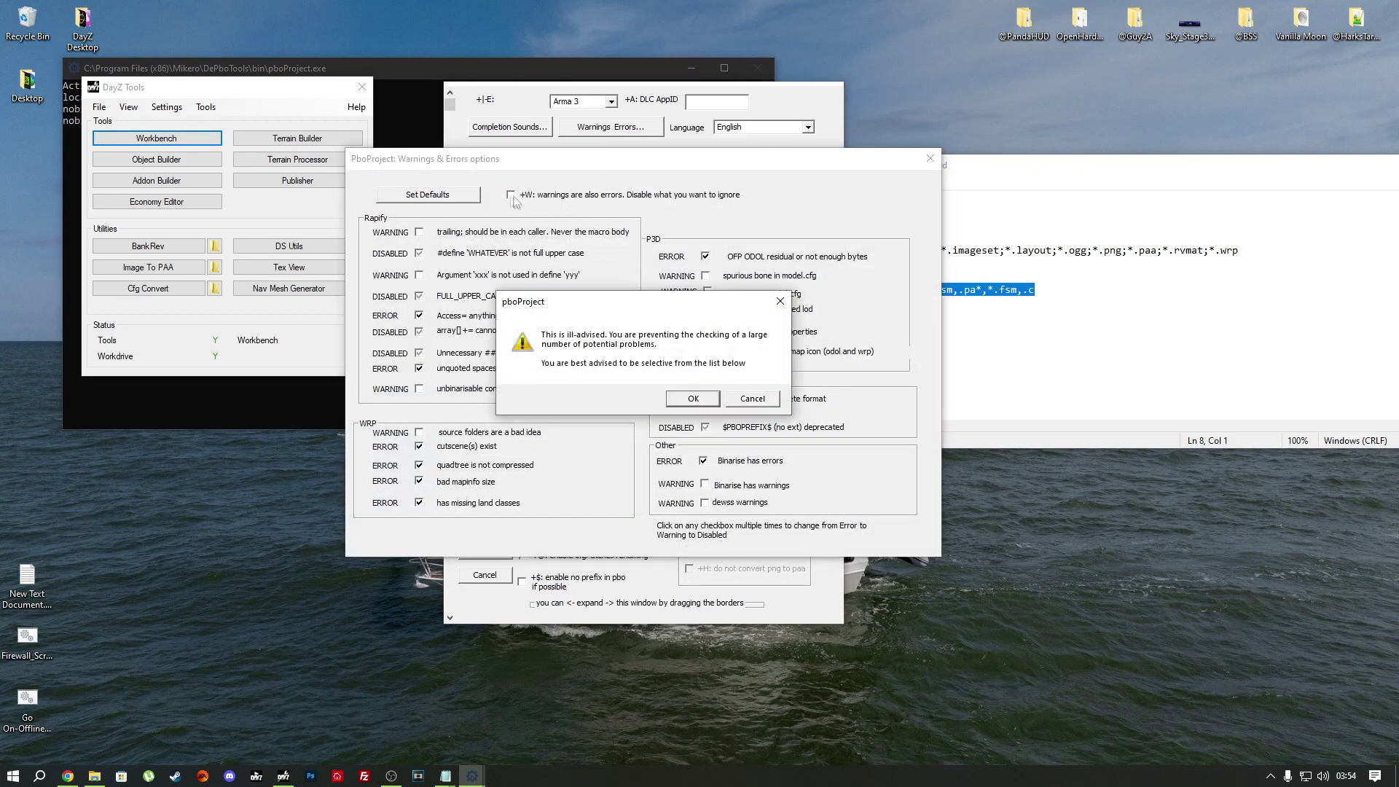
pyautogui.click(685, 399)
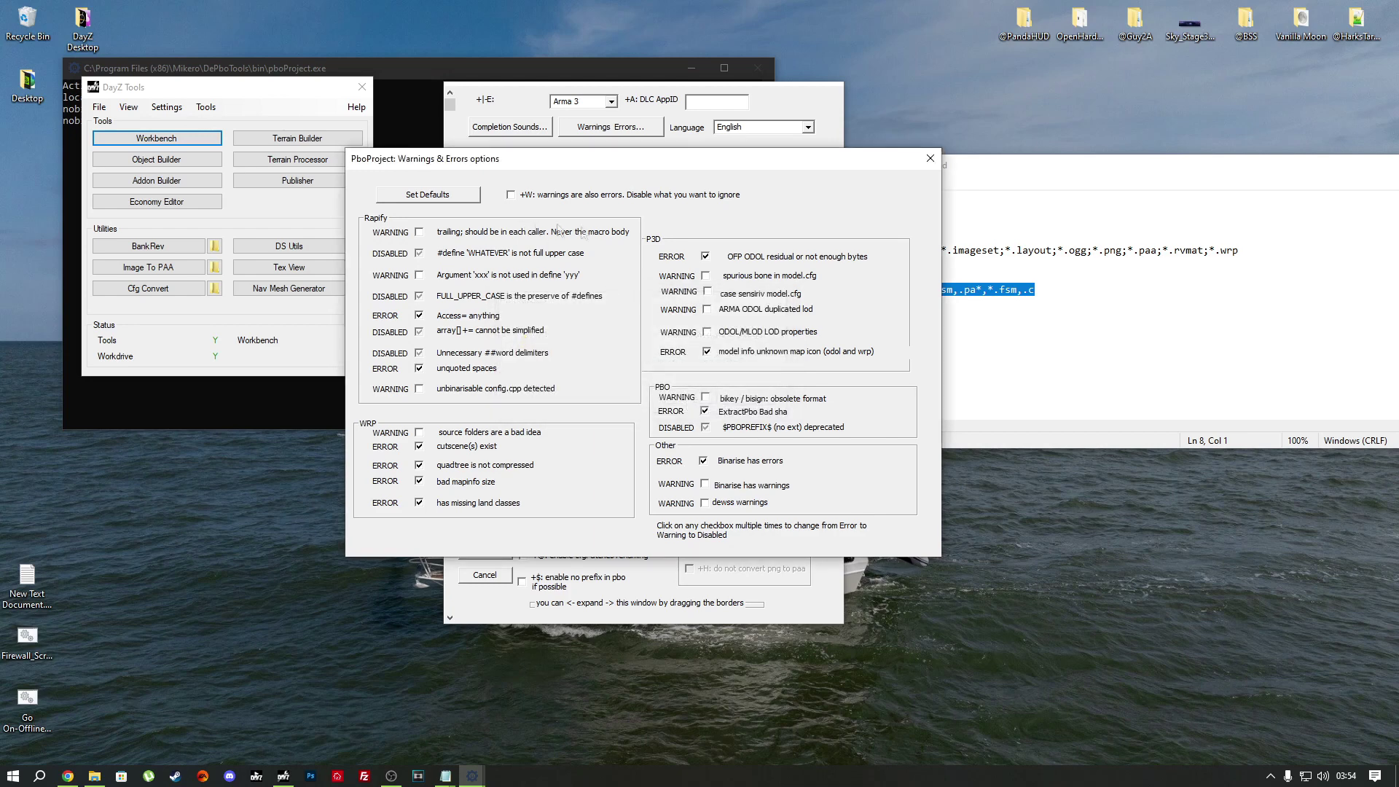
# Step: Change every remaining Error or Disabled entry in the P3D, PBO and Other groups to Warning, including Binarise has errors
pyautogui.click(706, 256)
pyautogui.click(706, 257)
pyautogui.click(707, 351)
pyautogui.click(706, 351)
pyautogui.click(705, 411)
pyautogui.click(704, 411)
pyautogui.click(706, 428)
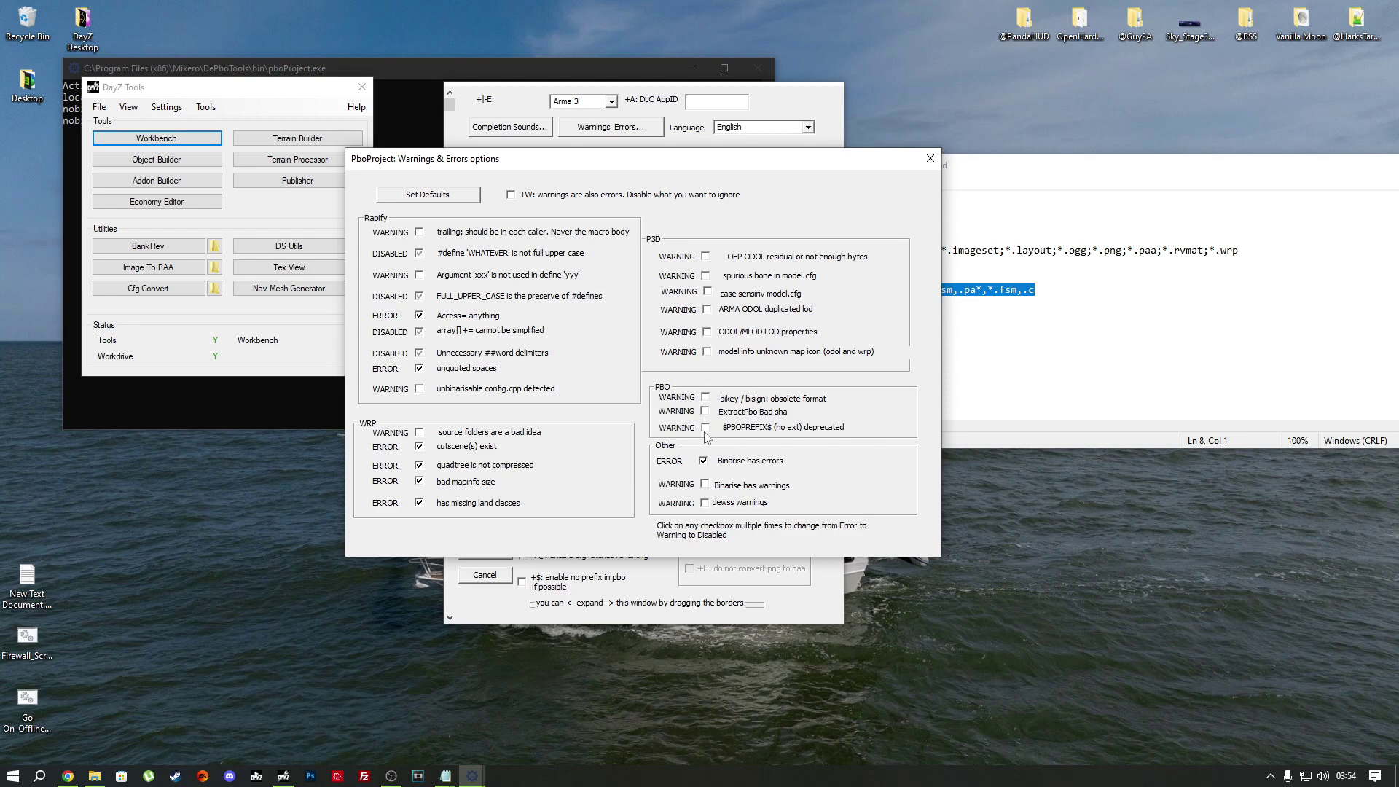
pyautogui.click(704, 461)
pyautogui.click(704, 461)
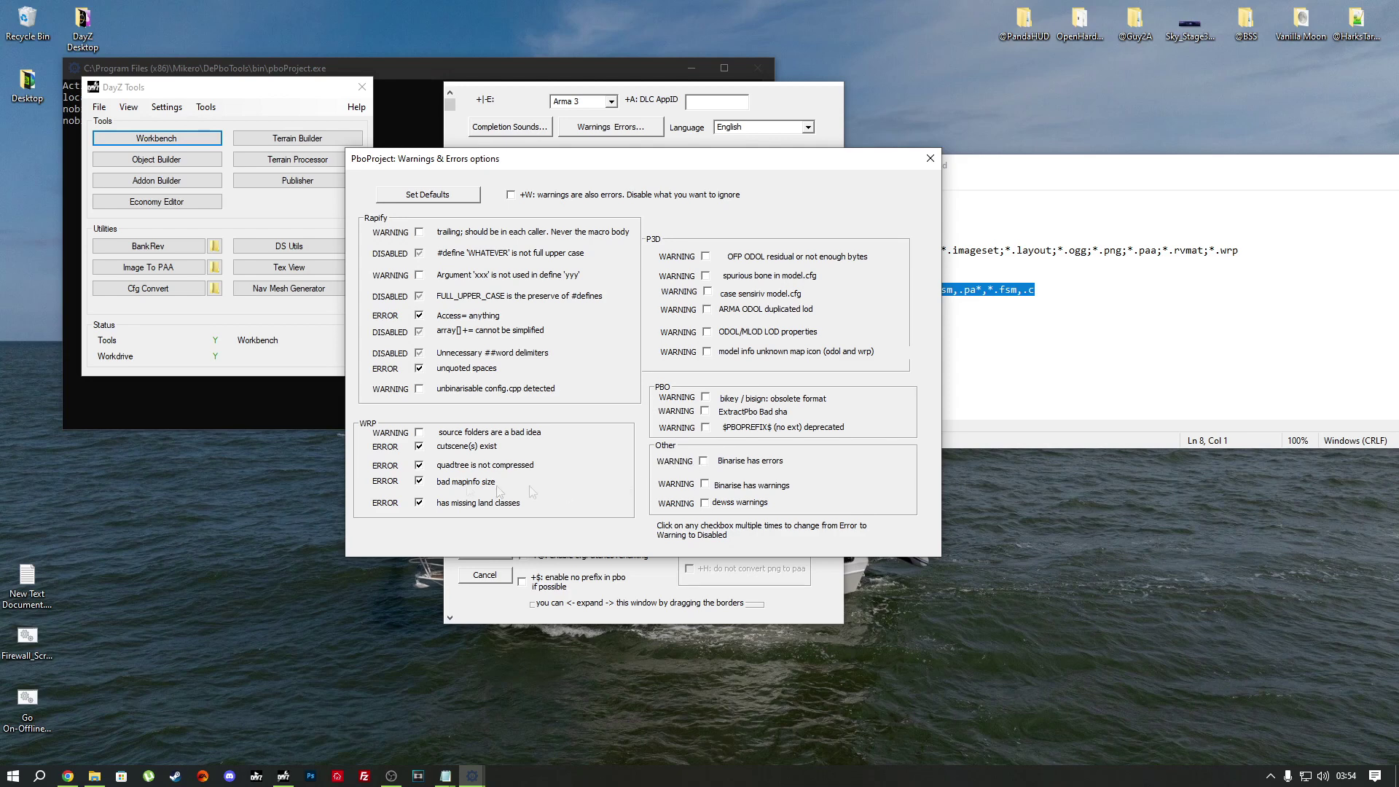
# Step: Change the WRP checks for cutscenes, uncompressed quadtree, bad mapinfo size and missing land classes to Warning
pyautogui.click(420, 449)
pyautogui.click(420, 447)
pyautogui.click(420, 466)
pyautogui.click(420, 465)
pyautogui.click(420, 482)
pyautogui.click(420, 482)
pyautogui.click(419, 503)
pyautogui.click(420, 503)
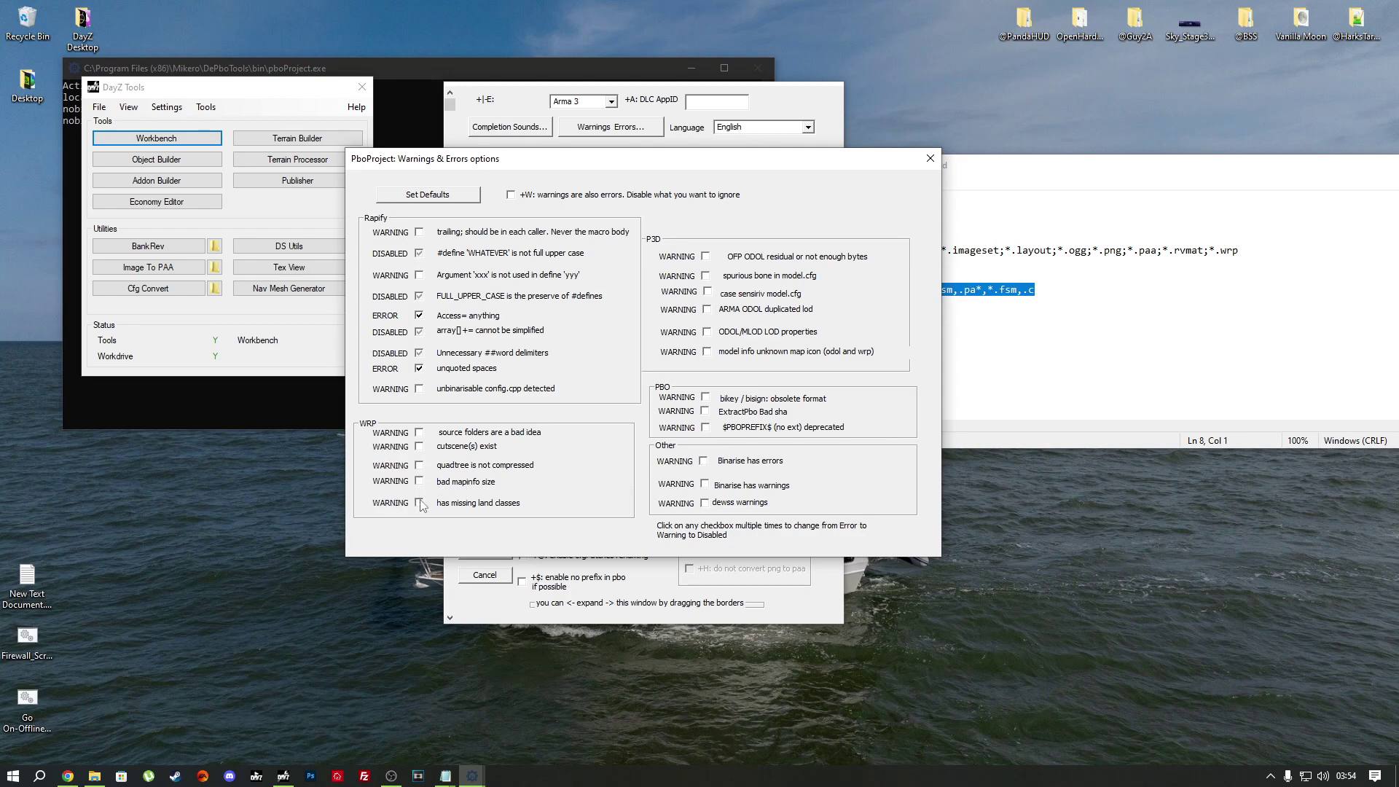
# Step: Change all remaining Error and Disabled entries in the Rapify group to Warning
pyautogui.click(420, 369)
pyautogui.click(420, 368)
pyautogui.click(420, 353)
pyautogui.click(419, 353)
pyautogui.click(420, 353)
pyautogui.click(420, 354)
pyautogui.click(420, 332)
pyautogui.click(420, 316)
pyautogui.click(420, 316)
pyautogui.click(420, 297)
pyautogui.click(420, 253)
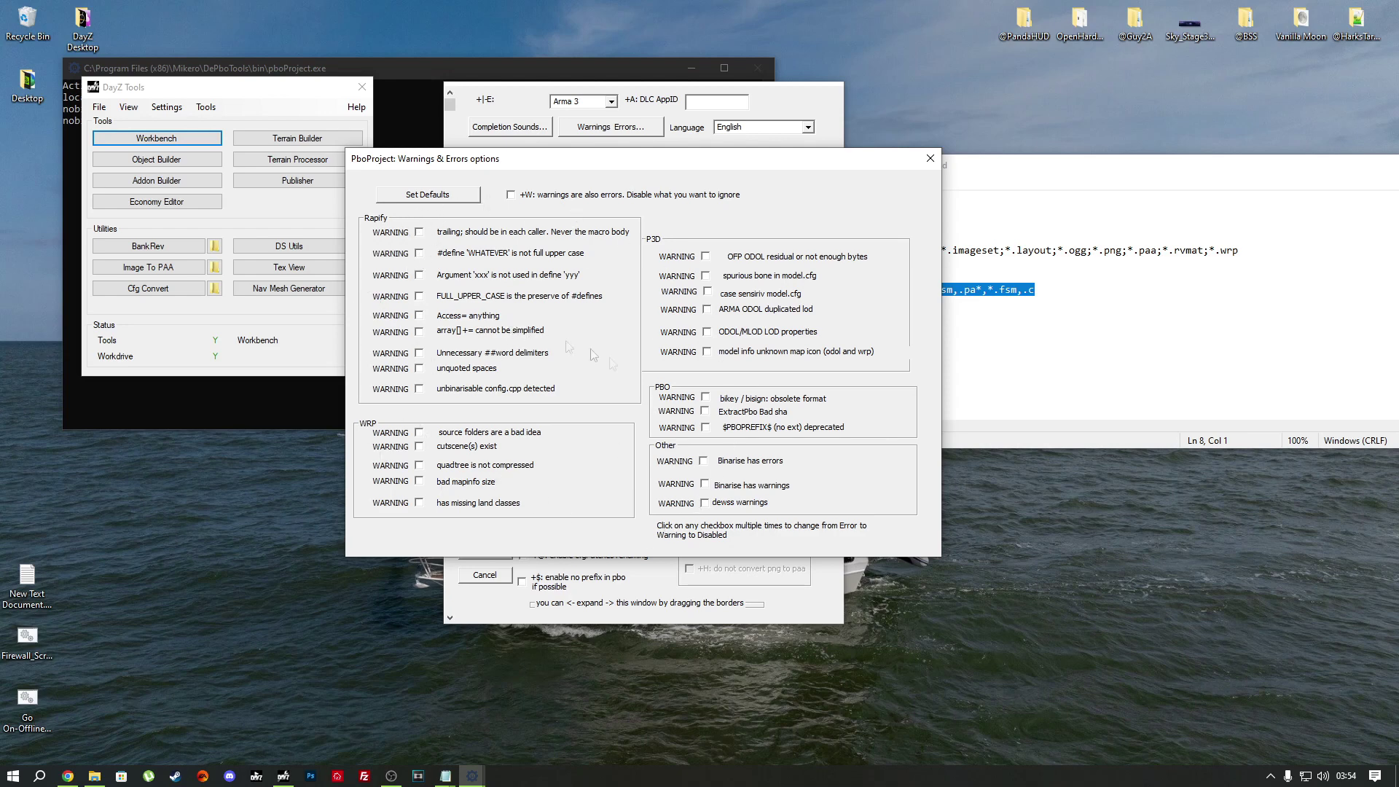
# Step: Close the warnings options and accept the pboProject setup, then close pboProject and the PBOProjectSettings.txt notes
pyautogui.click(930, 159)
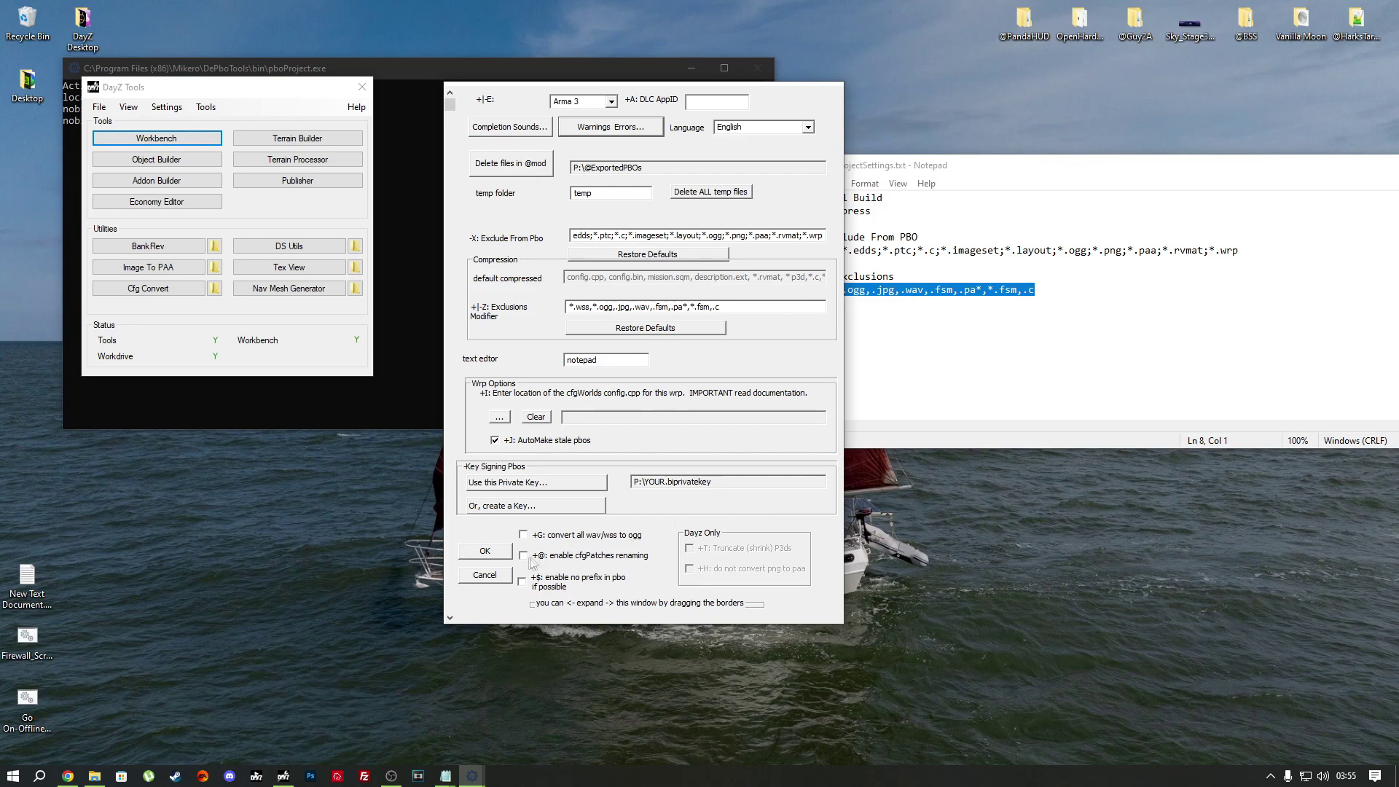
pyautogui.click(485, 552)
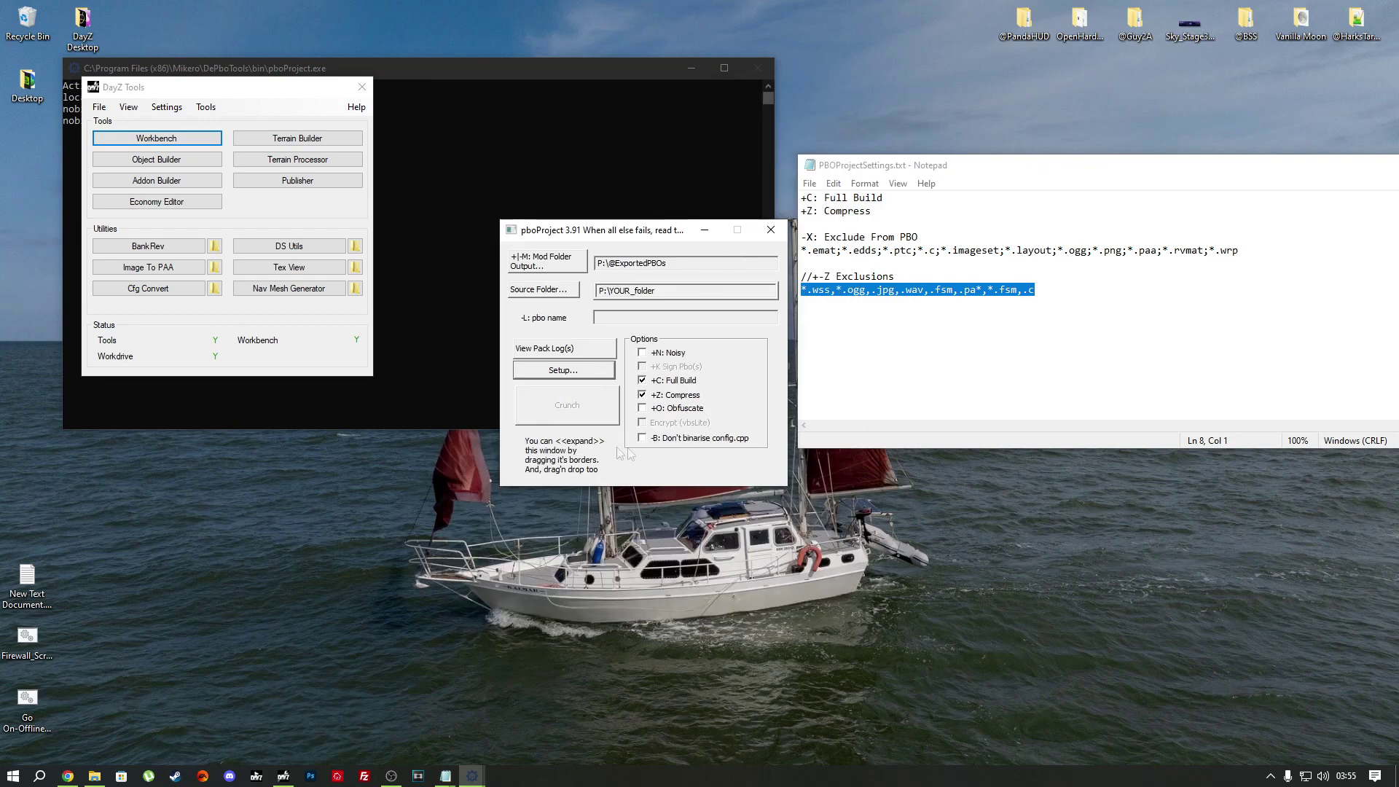
pyautogui.moveTo(644, 232); pyautogui.dragTo(558, 196)
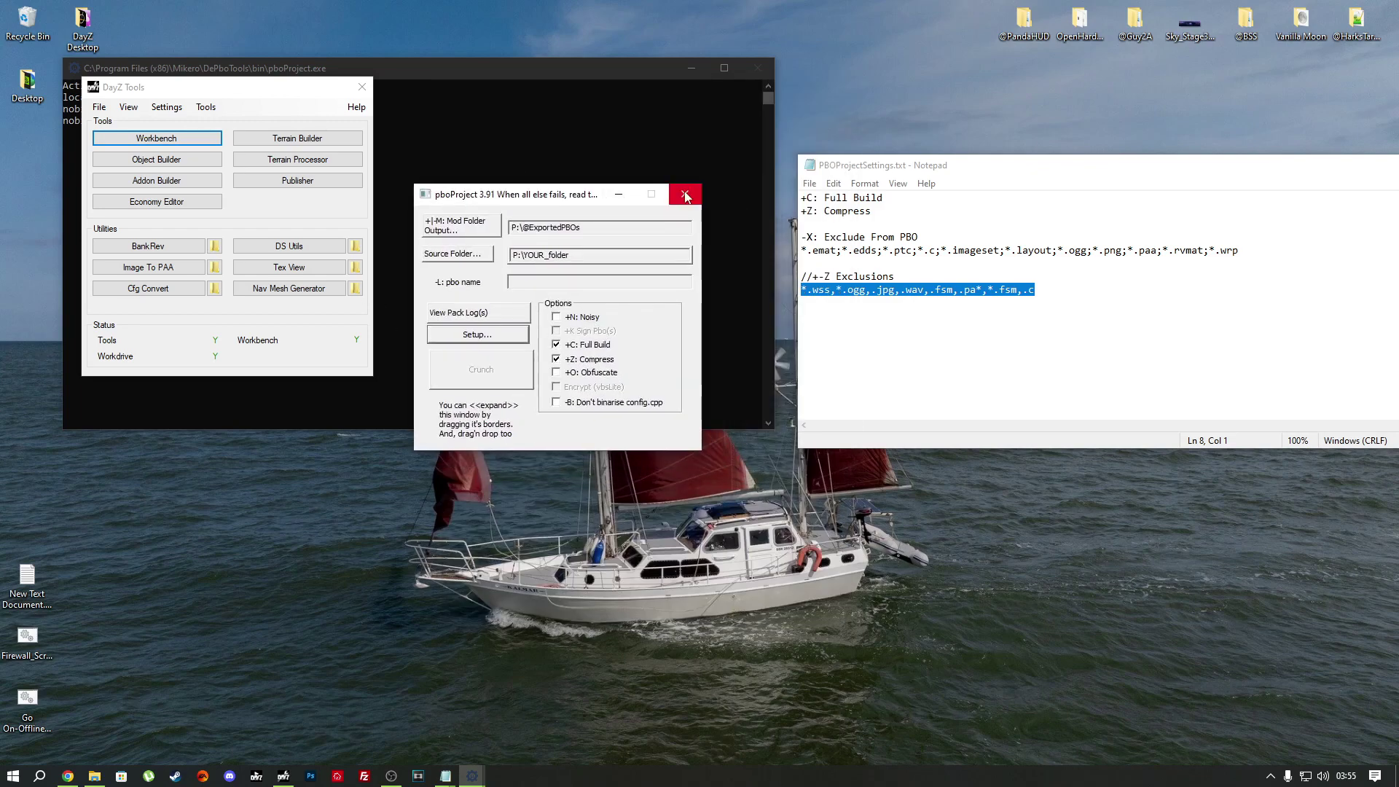
pyautogui.click(685, 196)
pyautogui.moveTo(1150, 170); pyautogui.dragTo(790, 200)
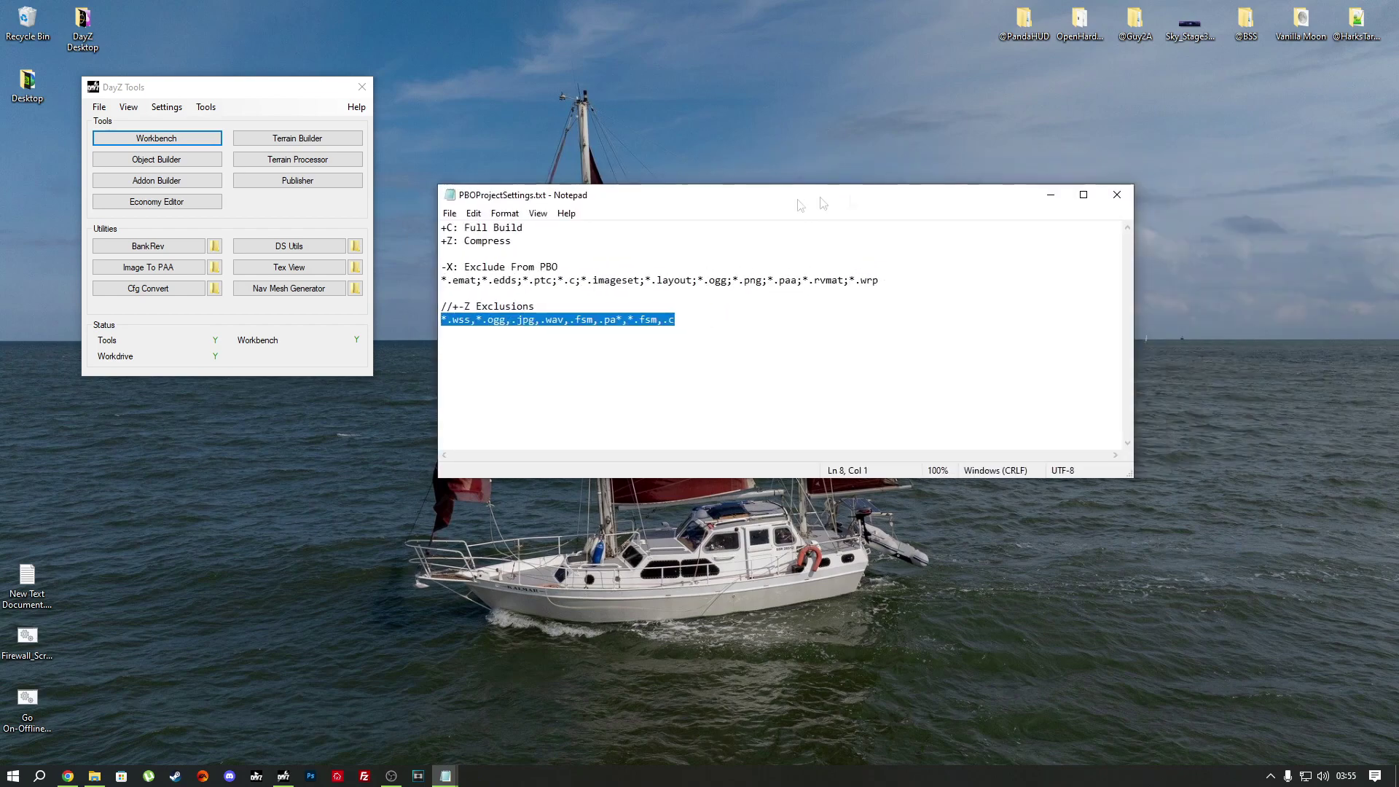
pyautogui.click(1118, 194)
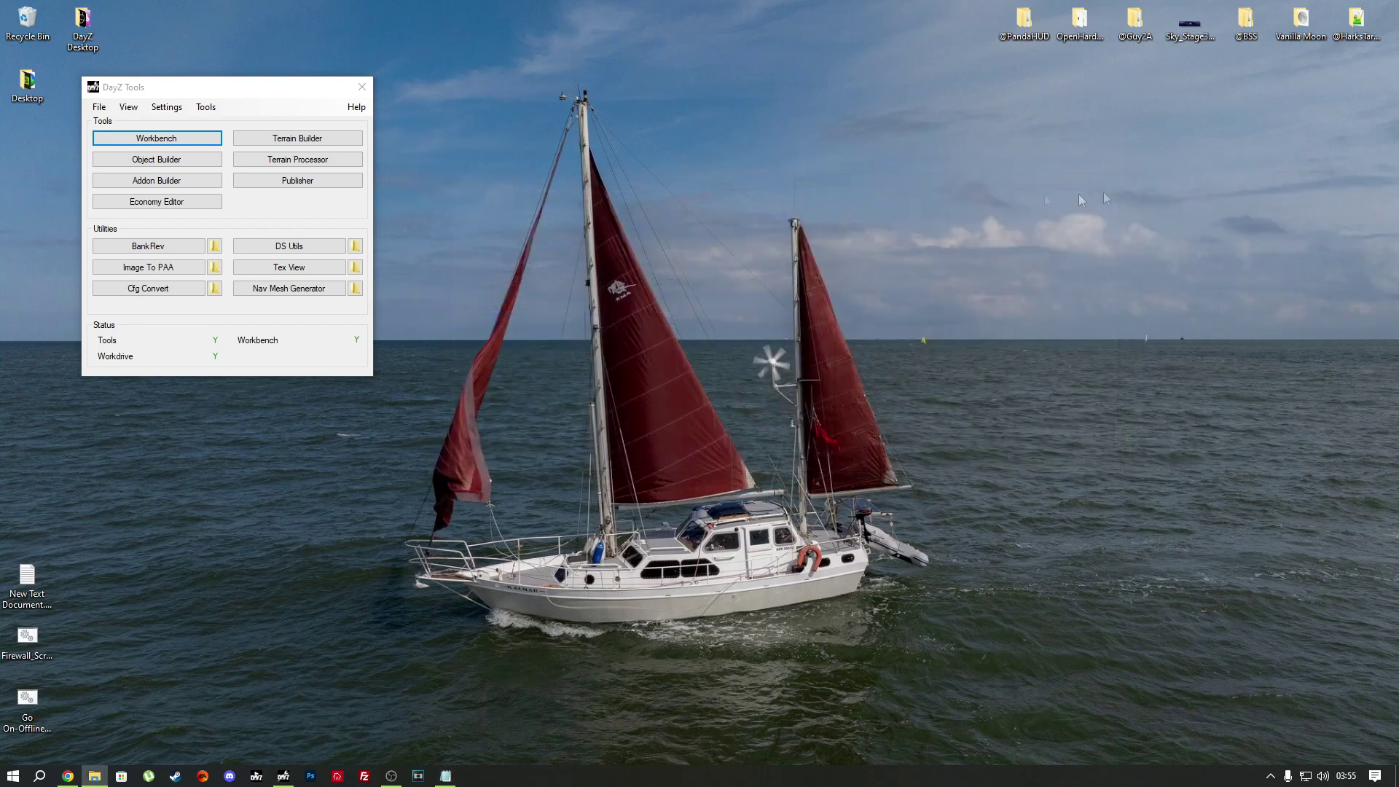
# Step: Move DayZ Tools aside, bring up the DayZ Desktop folder, and launch pboProject from its shortcut to check it before closing it
pyautogui.moveTo(341, 86); pyautogui.dragTo(1045, 201)
pyautogui.click(663, 139)
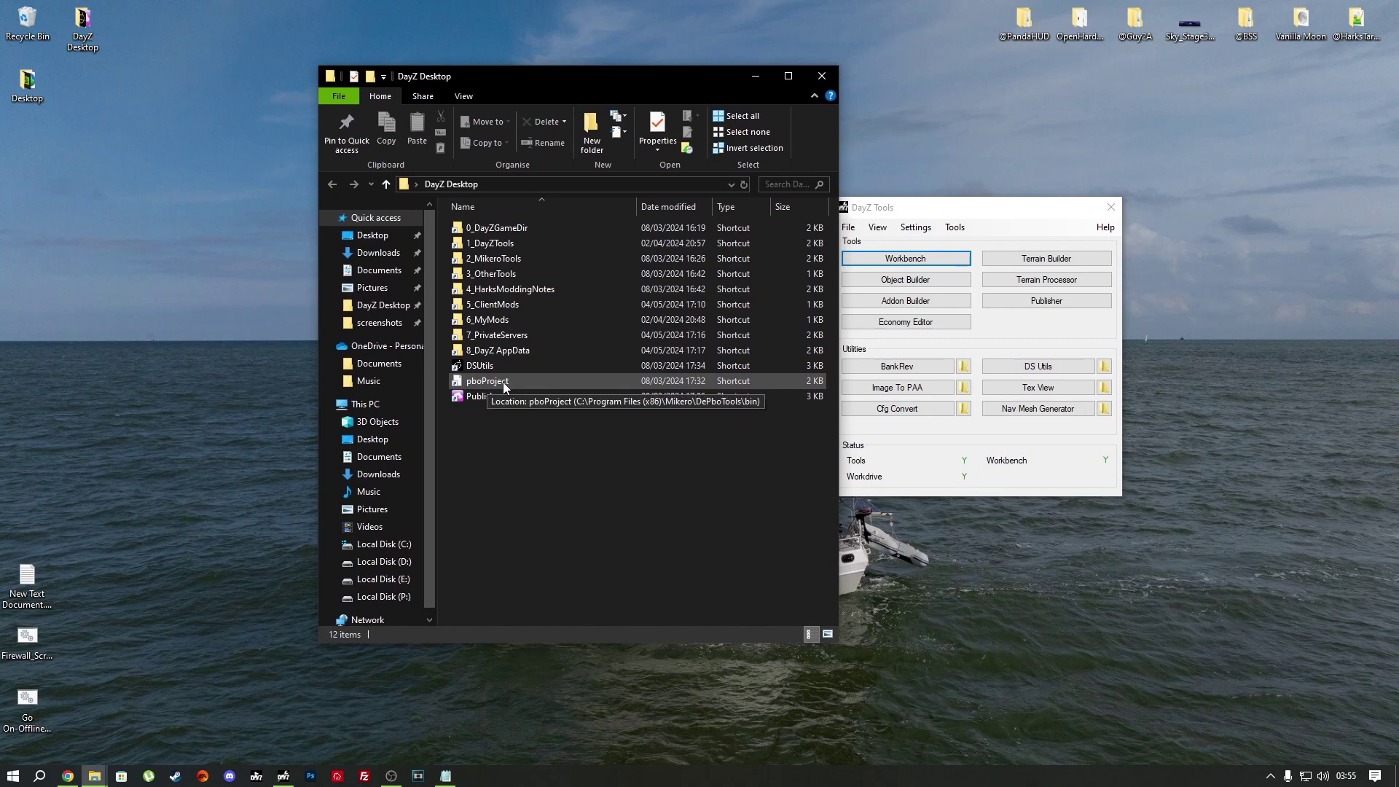
pyautogui.doubleClick(504, 383)
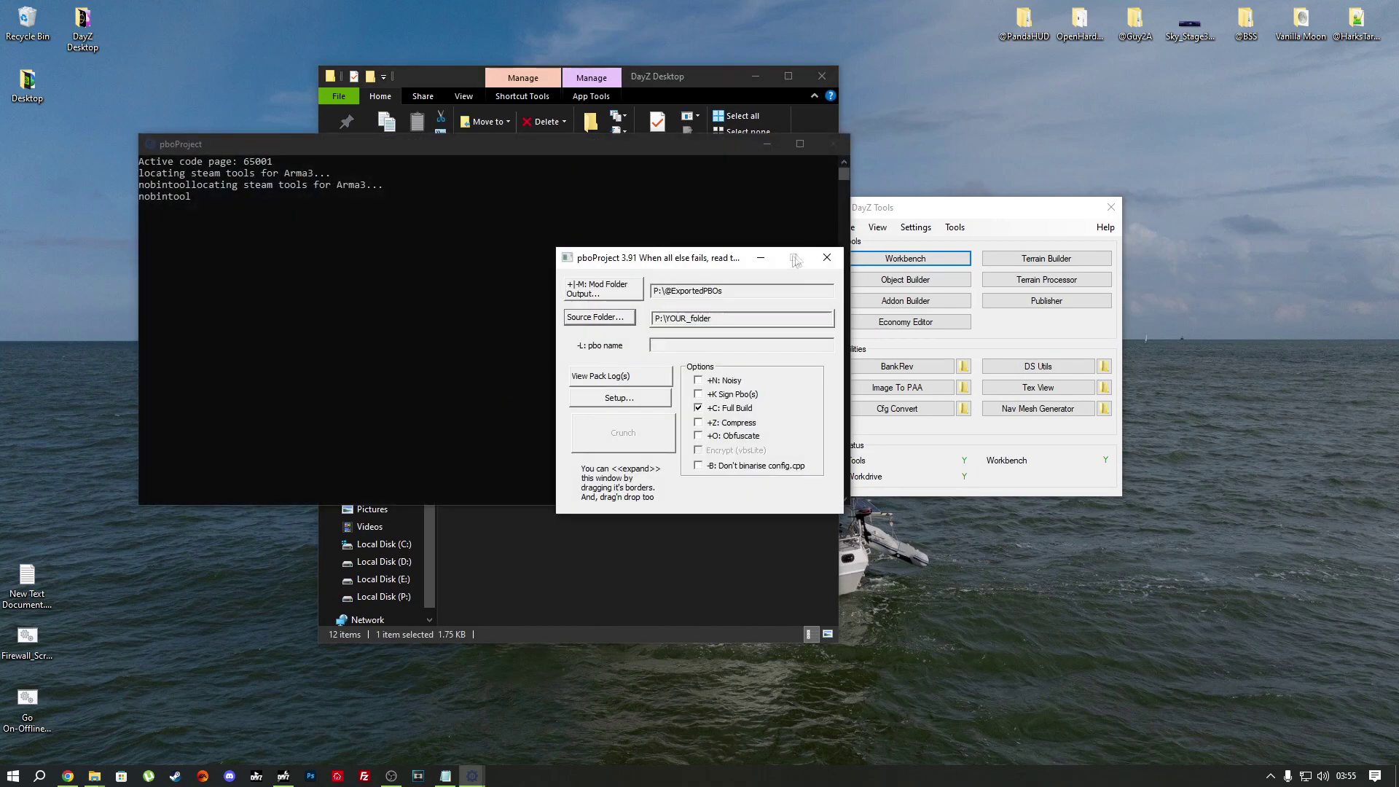
pyautogui.click(832, 261)
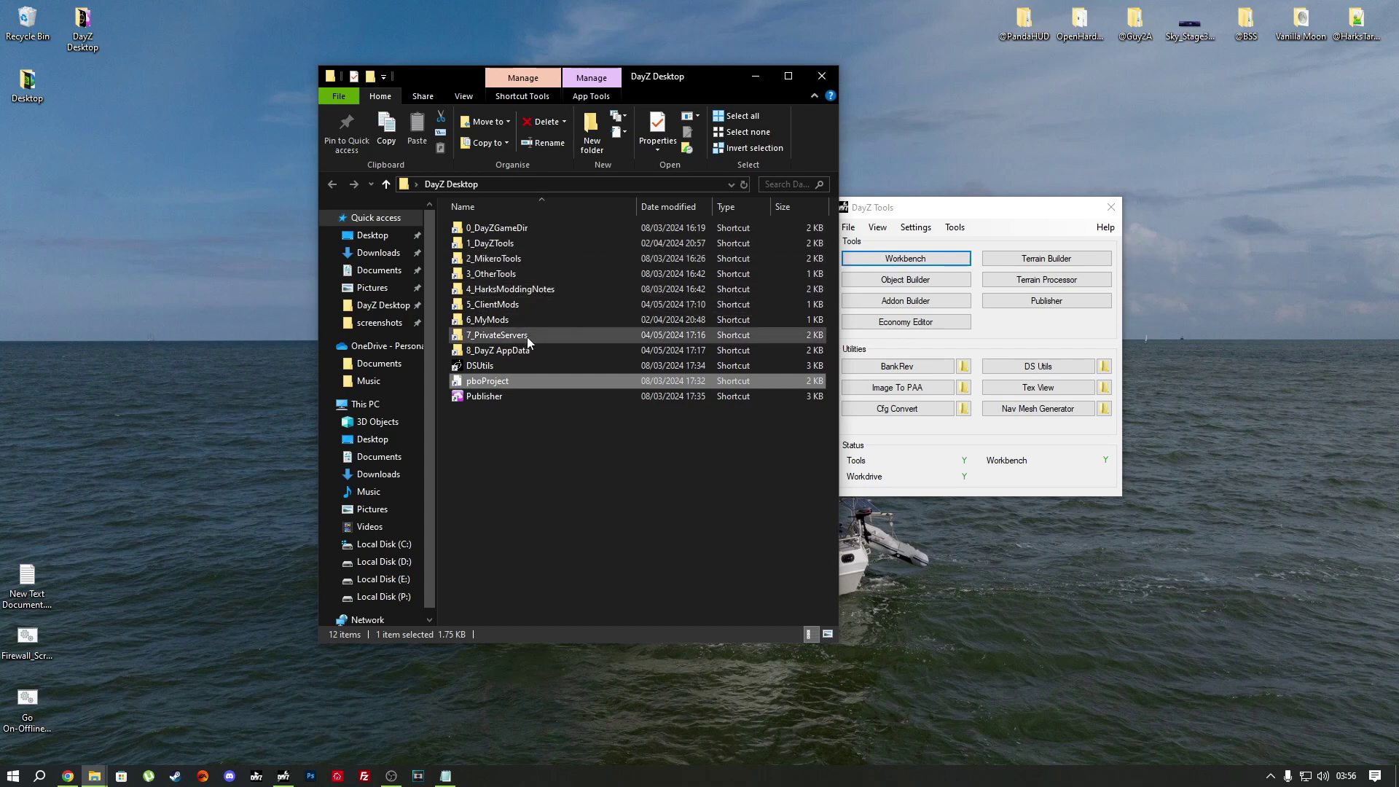
# Step: Display the full path of the DayZ Desktop folder and select its drive letter
pyautogui.click(487, 183)
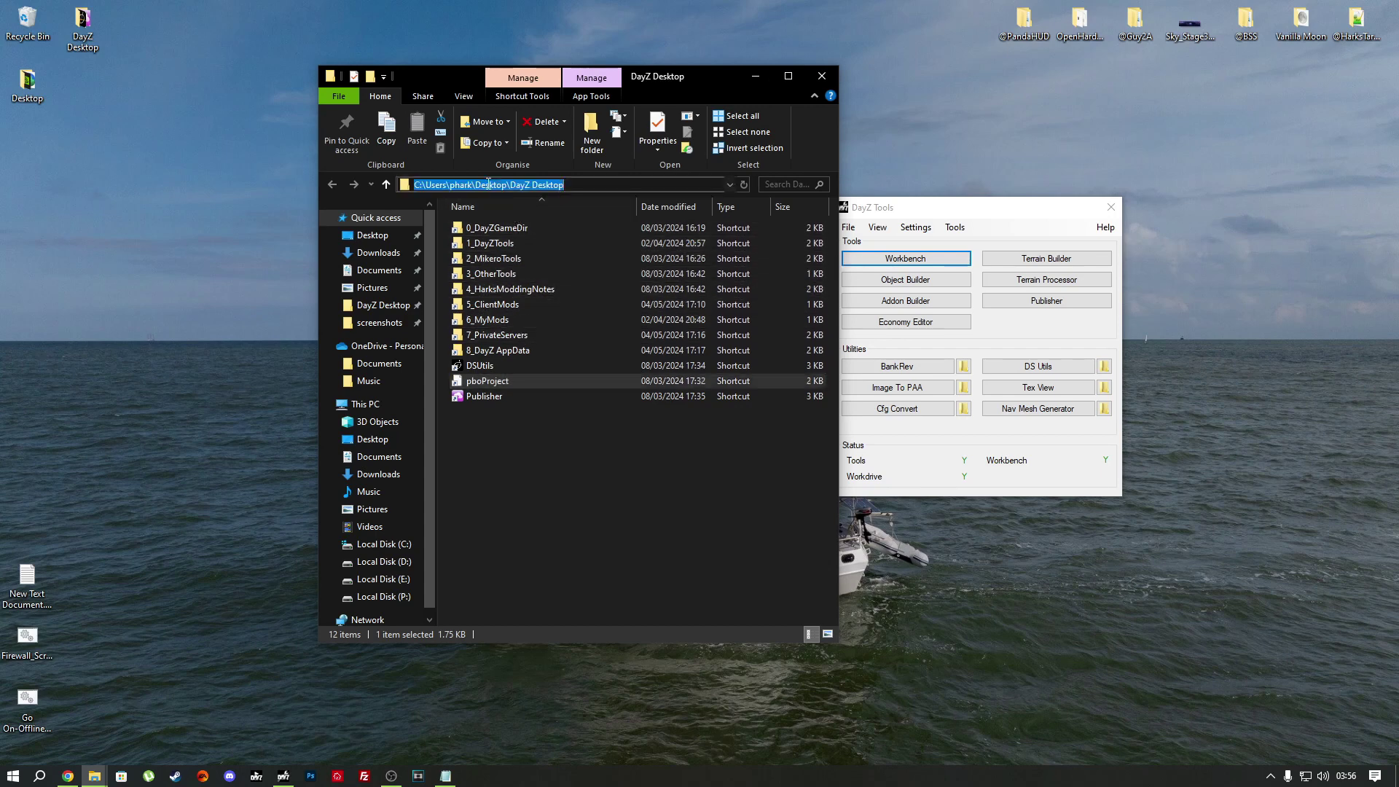
pyautogui.click(421, 186)
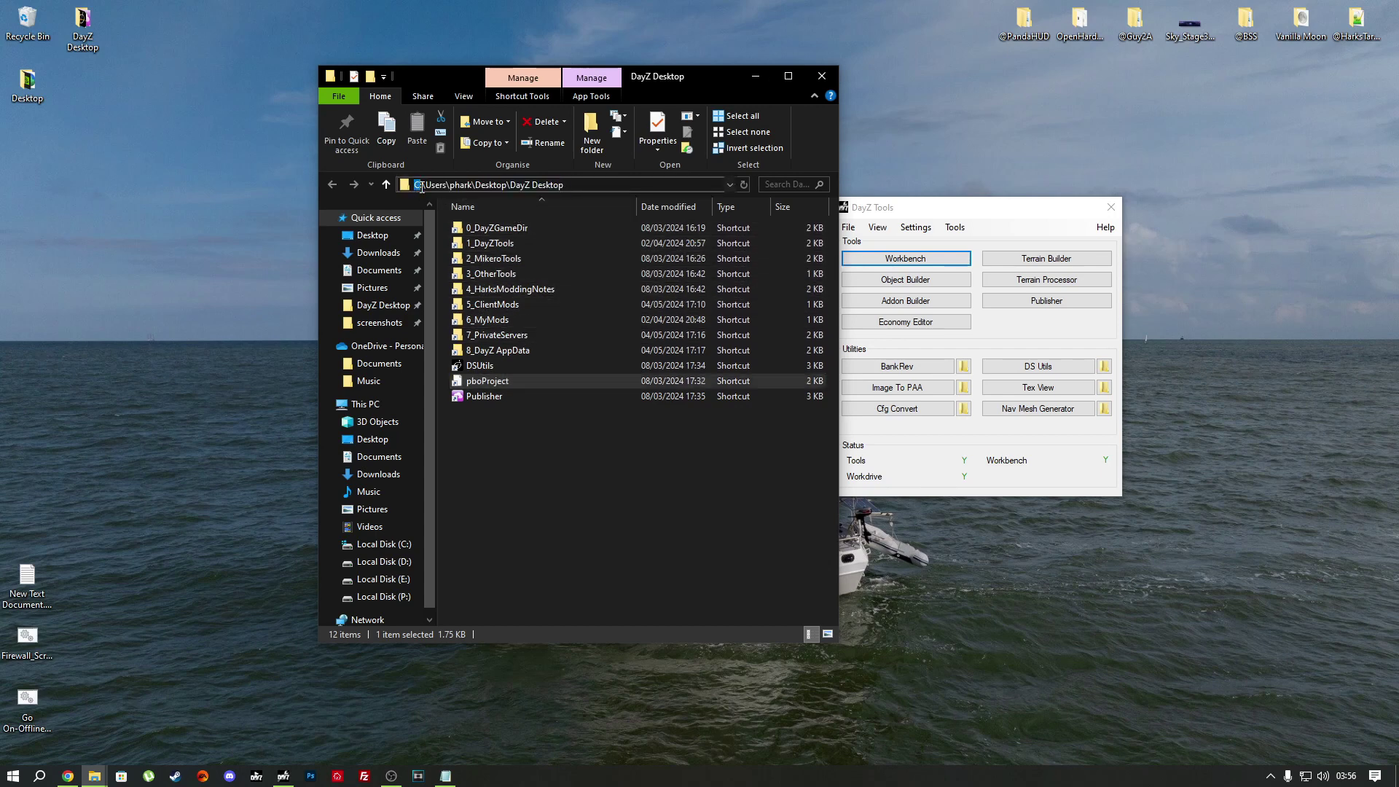